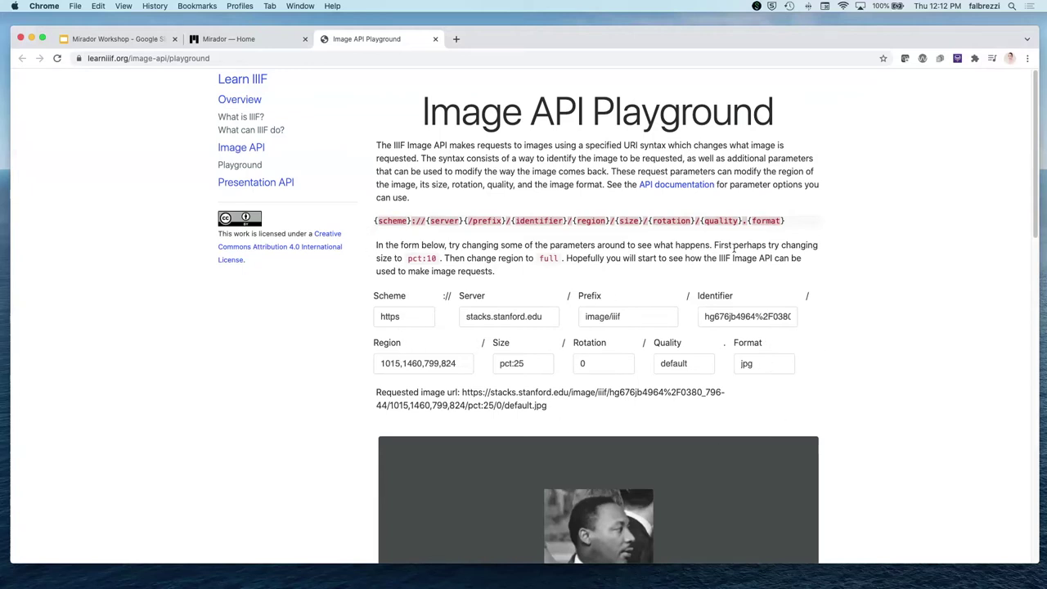
Step: Review the suggested parameter changes on the Image Delivery API slide and return to the Image API Playground
key("super+shift+5")
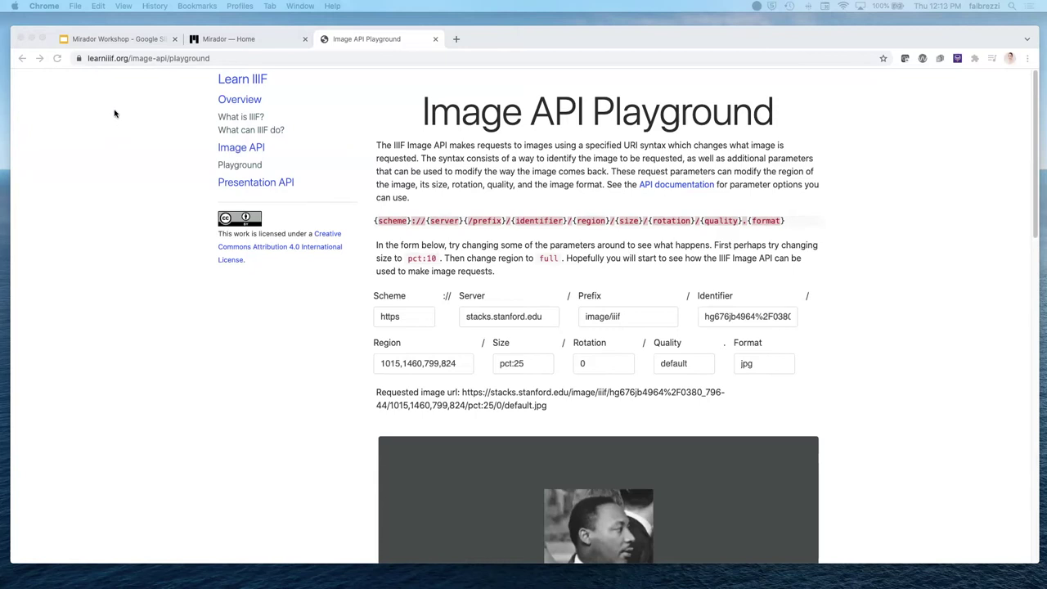
left_click(118, 45)
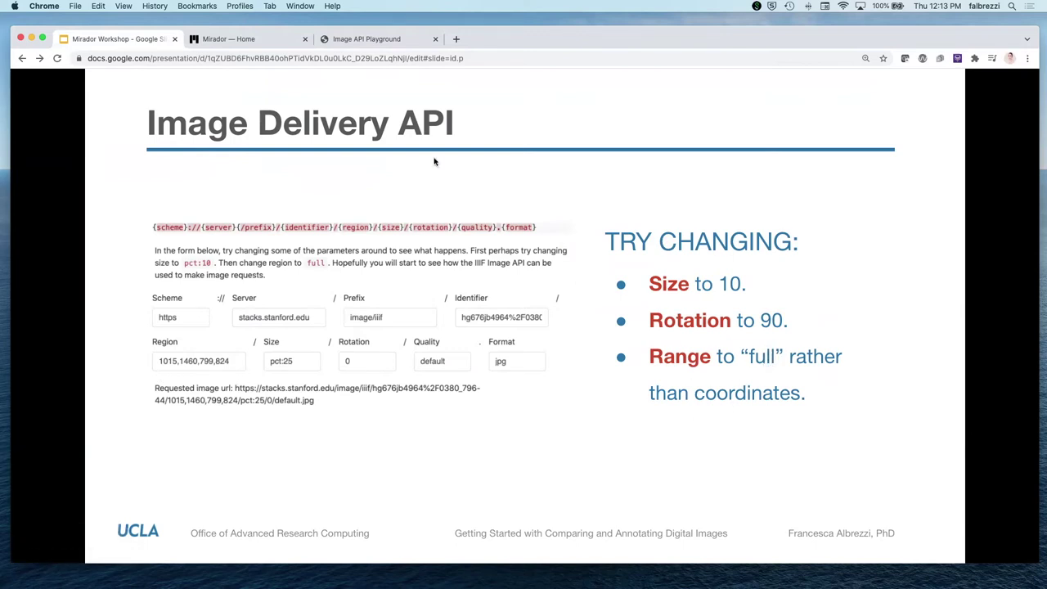
left_click(375, 41)
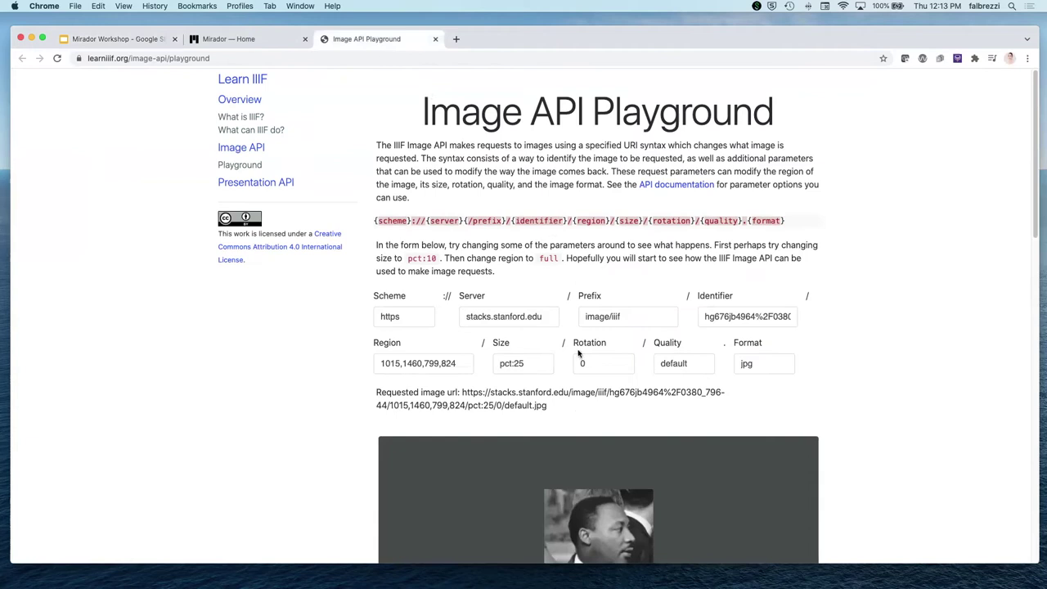
Step: Set the Size parameter of the image request to pct:10
scroll(578, 354, "down", 2)
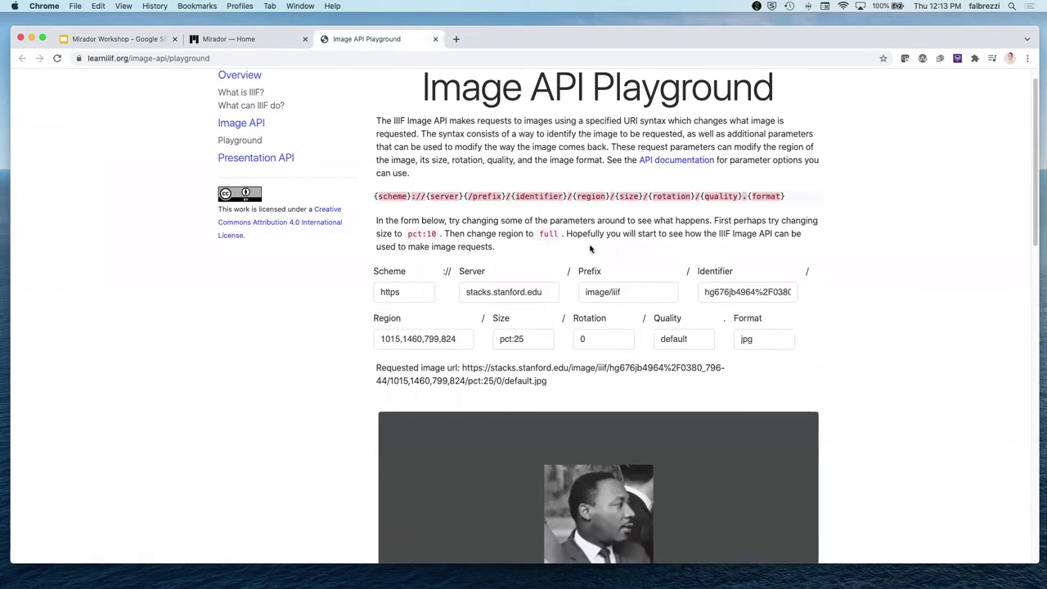
left_click(534, 340)
key("BackSpace")
key("BackSpace")
type("10")
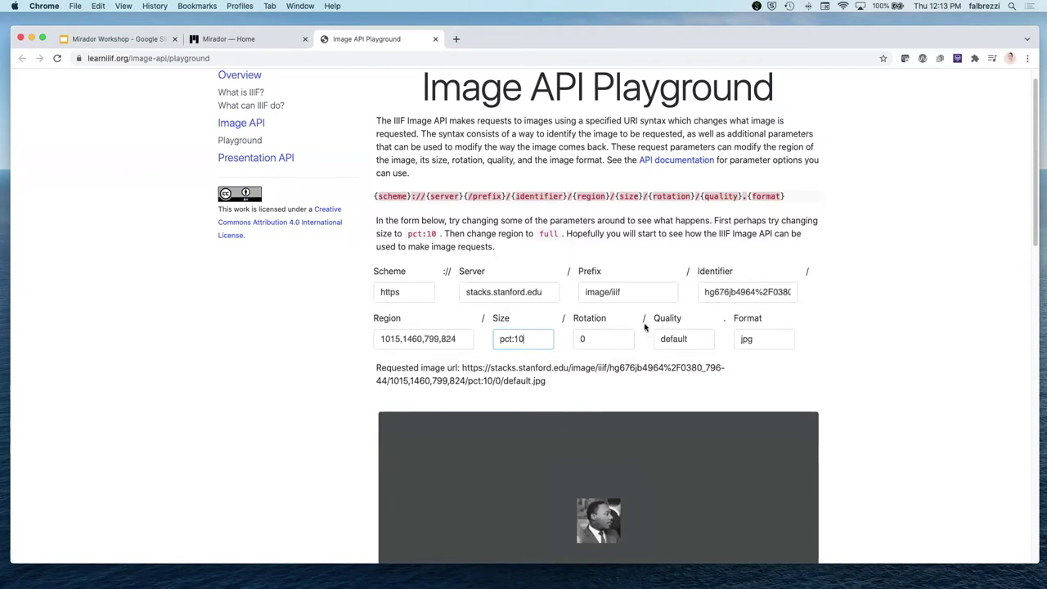
Step: Try a Rotation of 90 for the requested image and restore it to 0
left_click(602, 338)
key("BackSpace")
type("90")
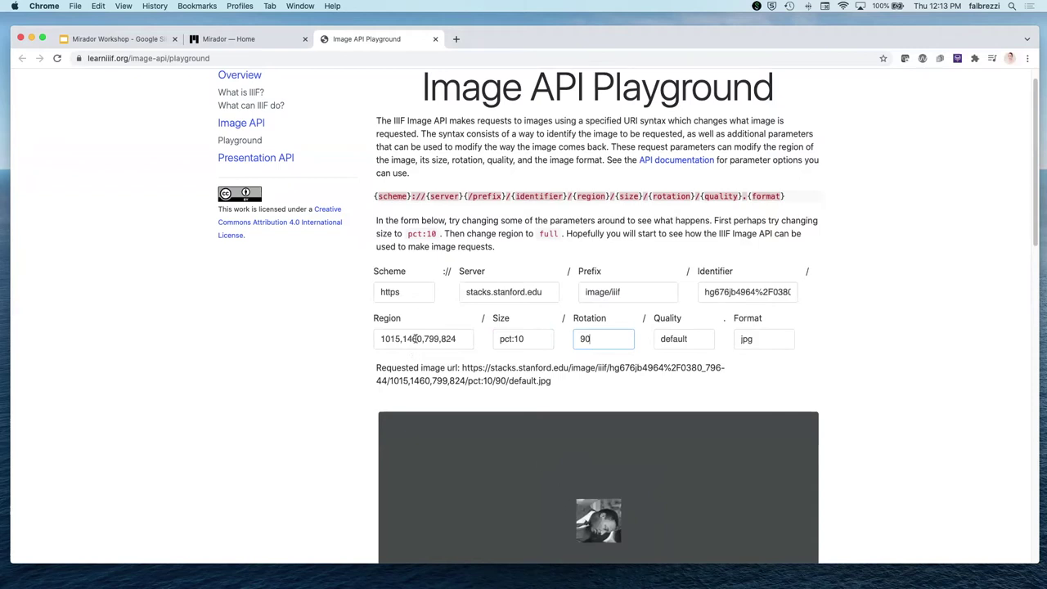
double_click(595, 340)
type("0")
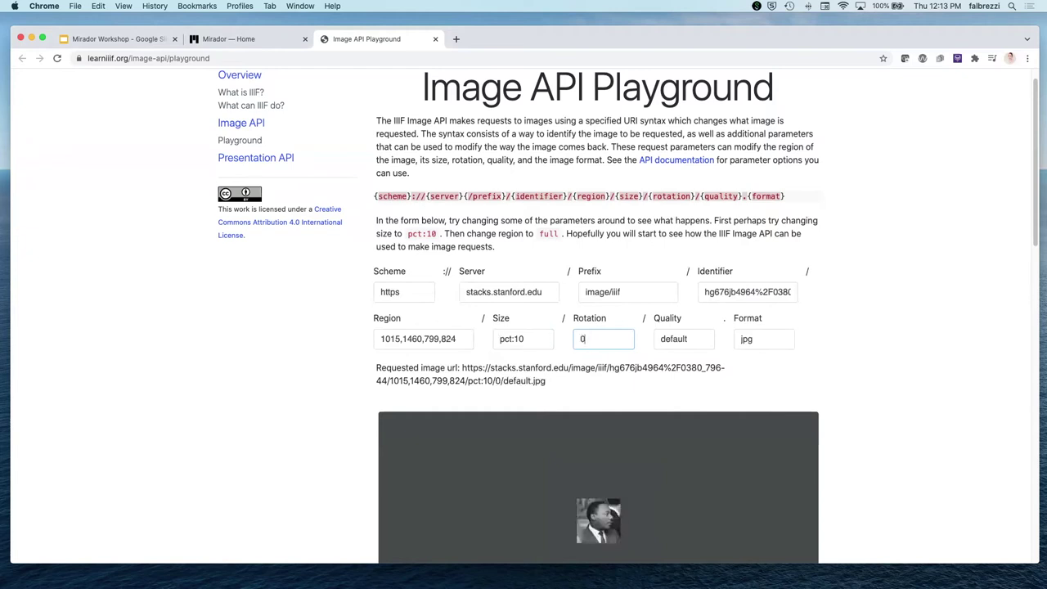
Step: Replace the Region coordinates with full and view the whole requested image
left_click(423, 338)
double_click(422, 339)
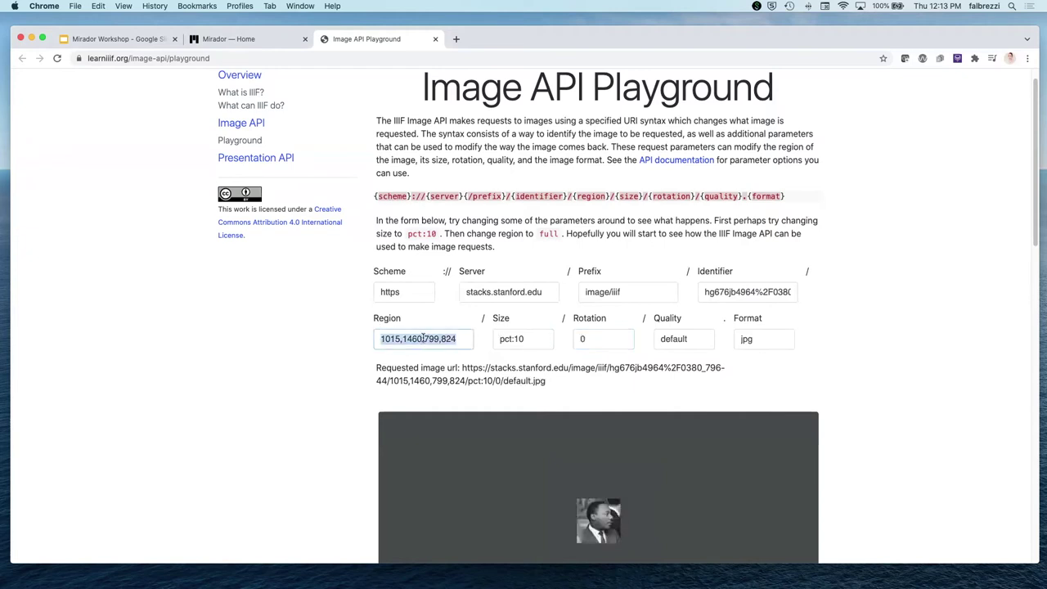
type("full")
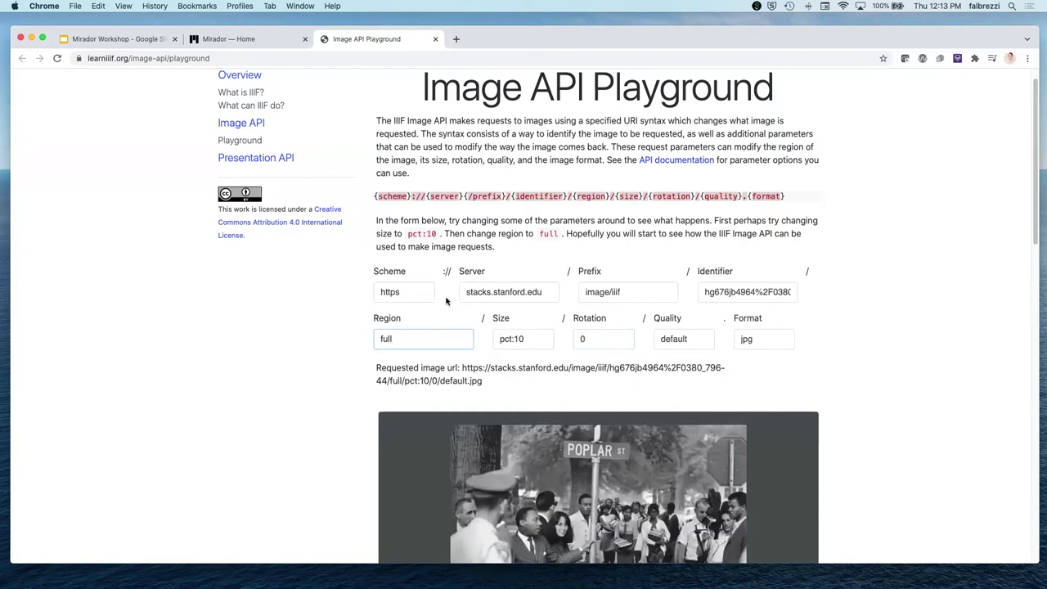
scroll(819, 406, "down", 2)
scroll(819, 406, "down", 2)
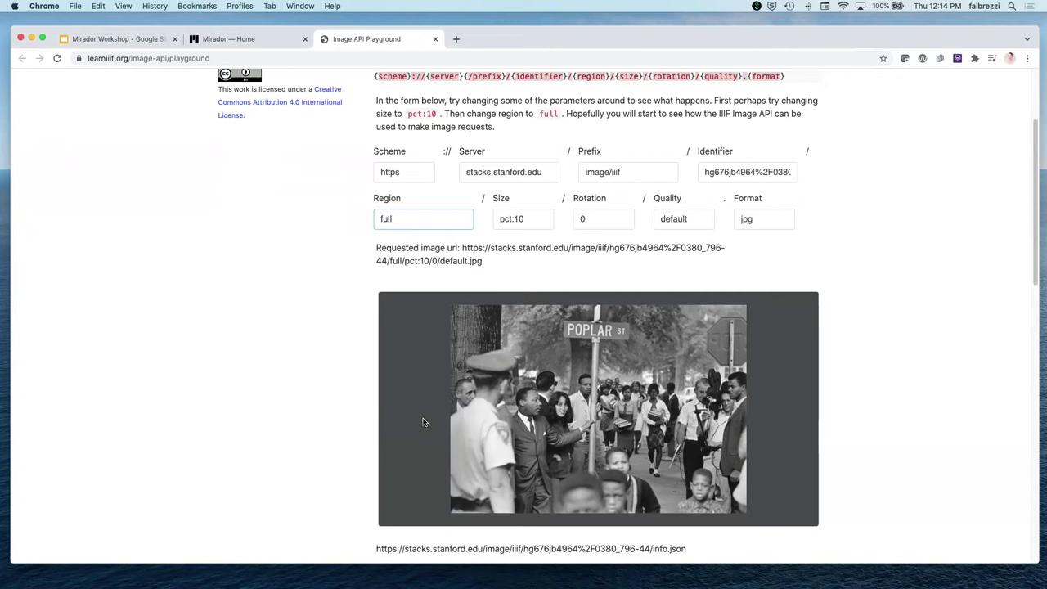
Step: Switch to the IIIF Image Manipulation Tool and enlarge the crop box to the photo's full width, from above the people's heads to below their feet
key("ctrl+Tab")
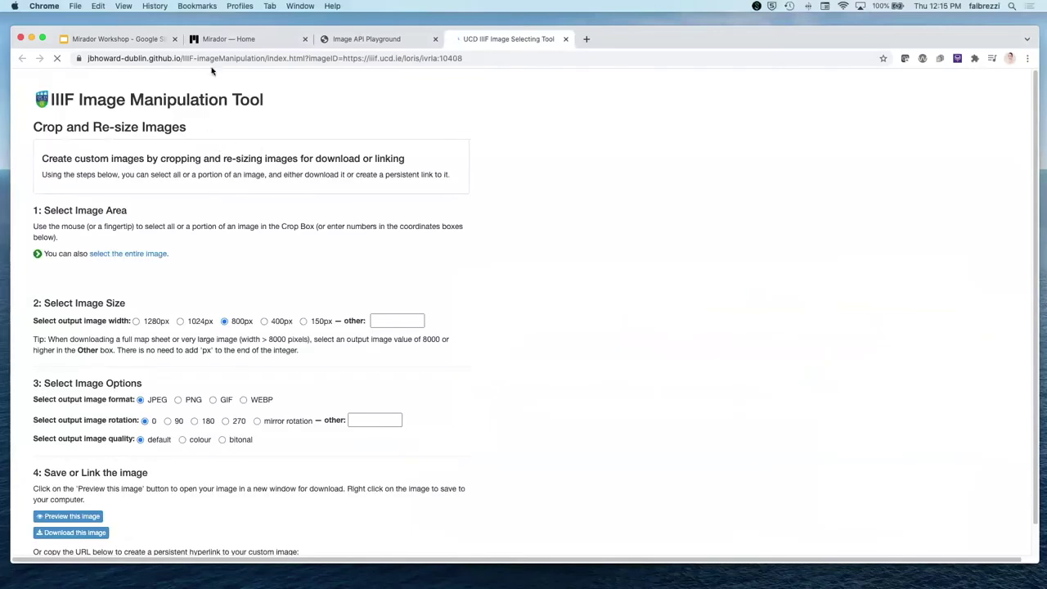
left_click(216, 58)
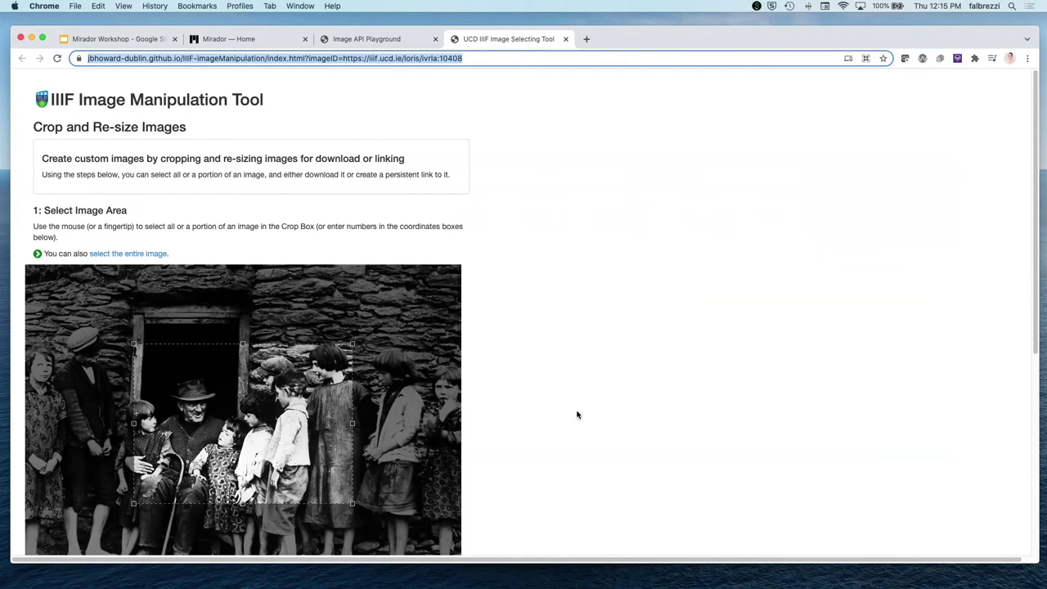
scroll(578, 414, "down", 2)
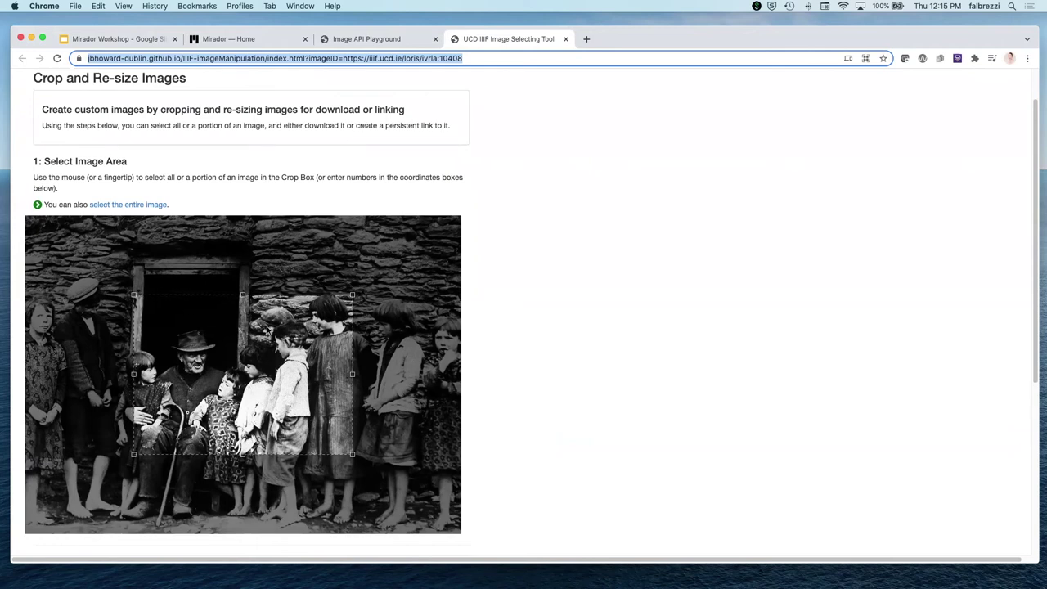
left_click_drag(261, 358, 119, 342)
left_click_drag(243, 439, 460, 530)
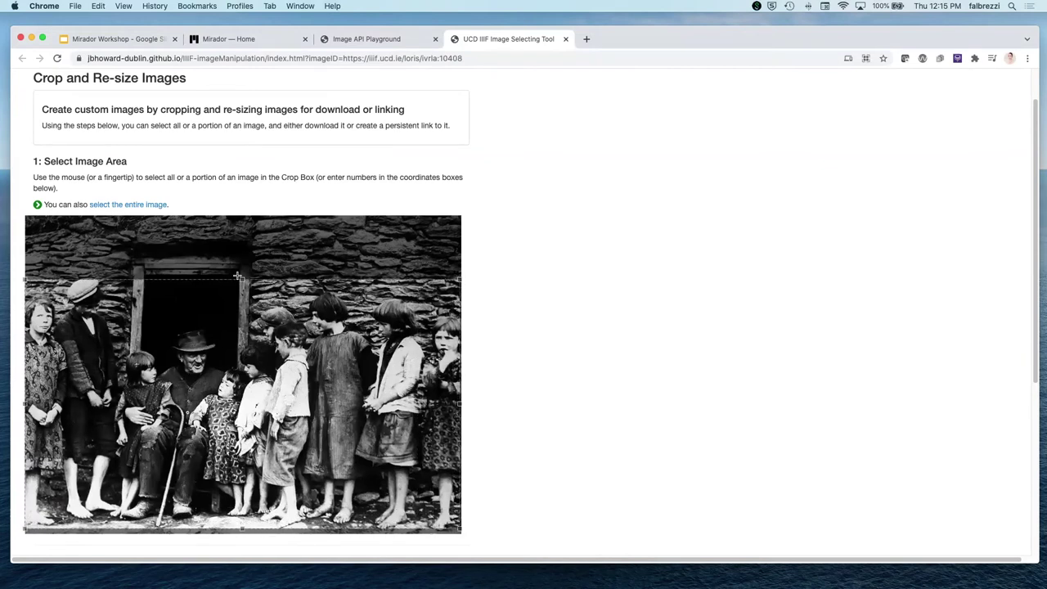
left_click_drag(237, 276, 241, 272)
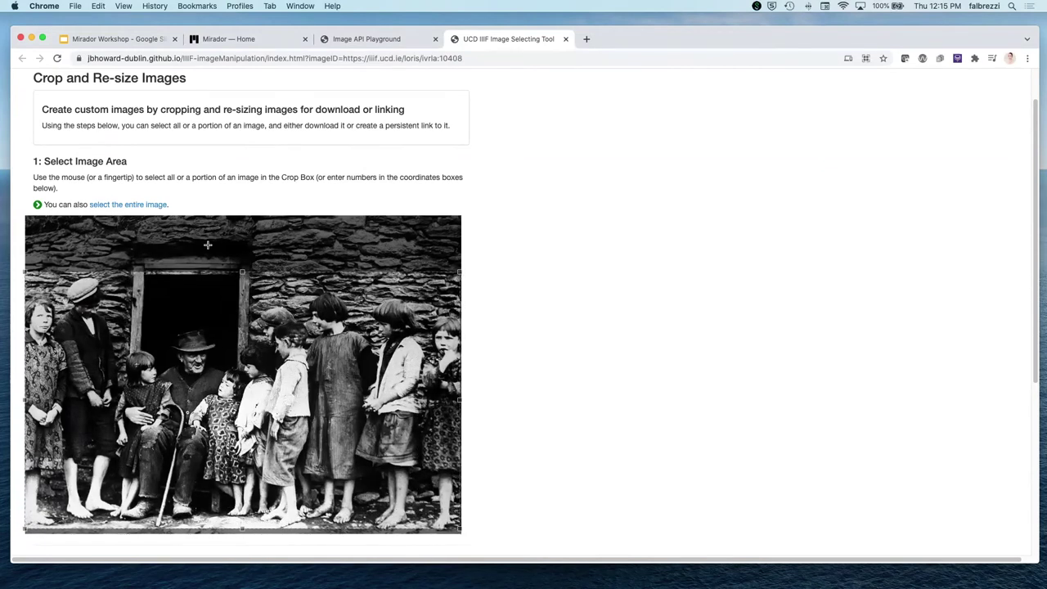
Step: Set the output image width to 1024px and the output format to PNG
scroll(298, 399, "down", 5)
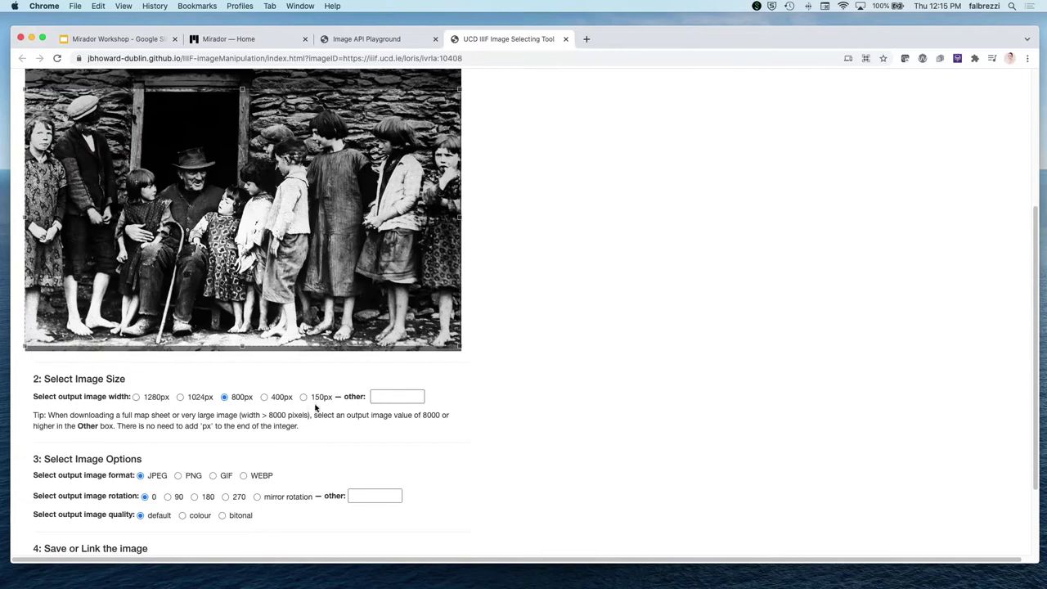
left_click(197, 402)
scroll(238, 444, "down", 1)
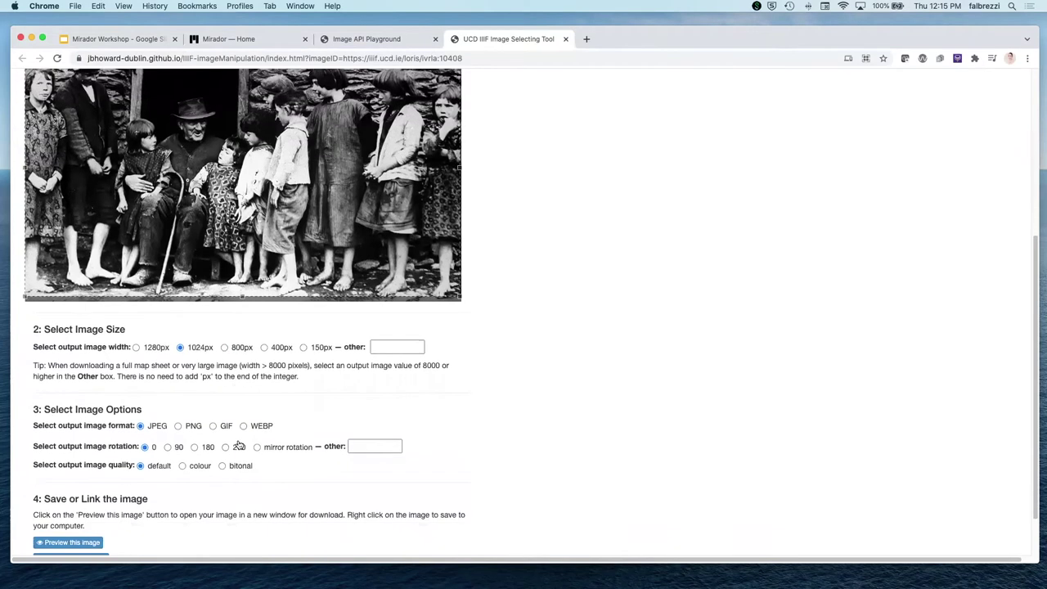
left_click(178, 427)
scroll(129, 442, "down", 1)
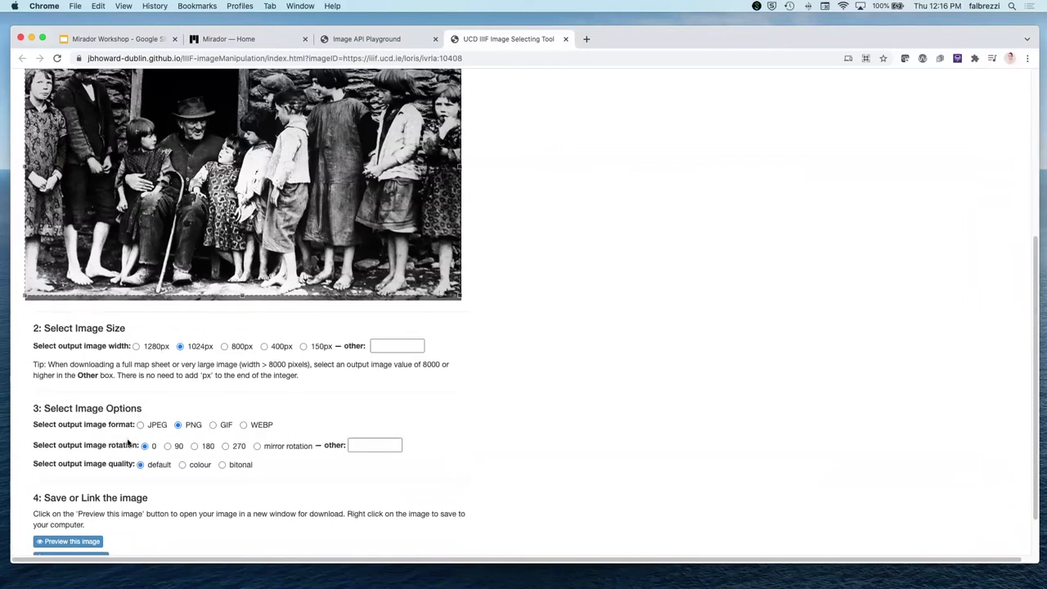
scroll(128, 443, "down", 2)
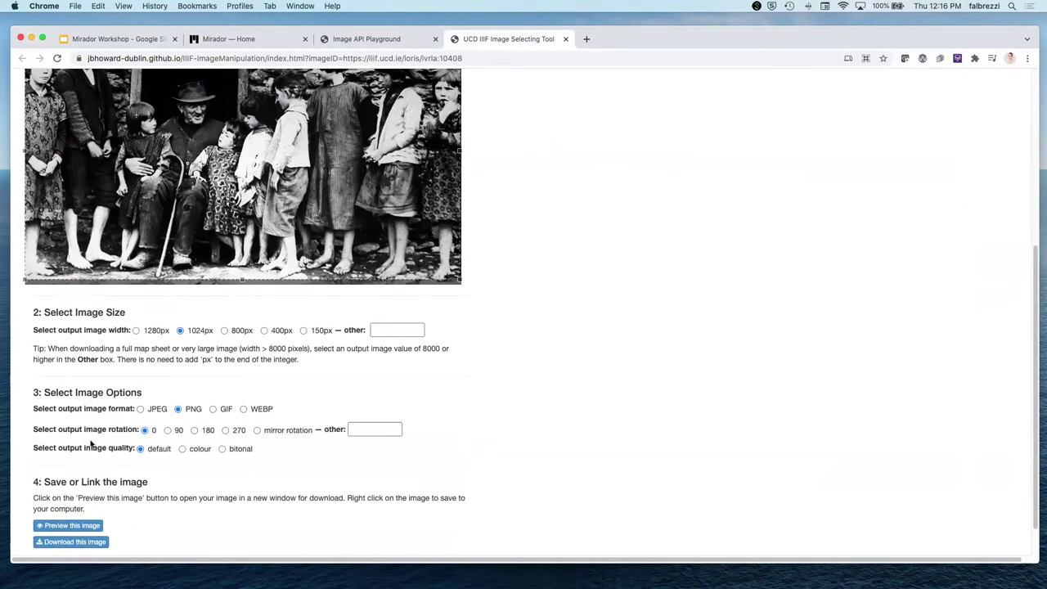
Step: Try output rotations of 180 and 90 for the cropped image and restore the rotation to 0
left_click(194, 431)
left_click(168, 434)
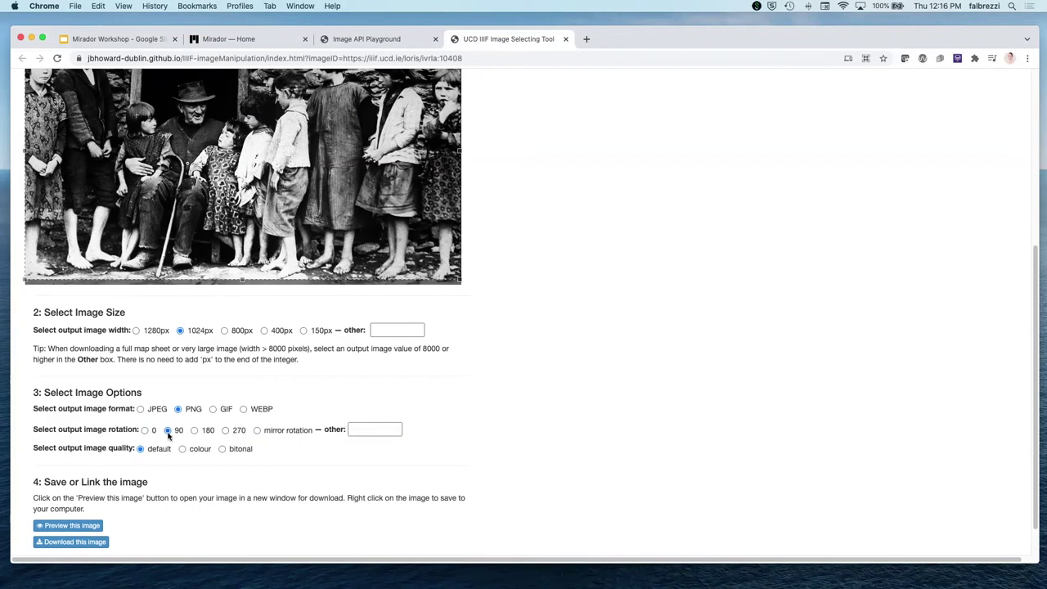
left_click(145, 431)
Step: Preview the cropped custom image and close the preview
scroll(353, 478, "down", 1)
scroll(353, 478, "down", 4)
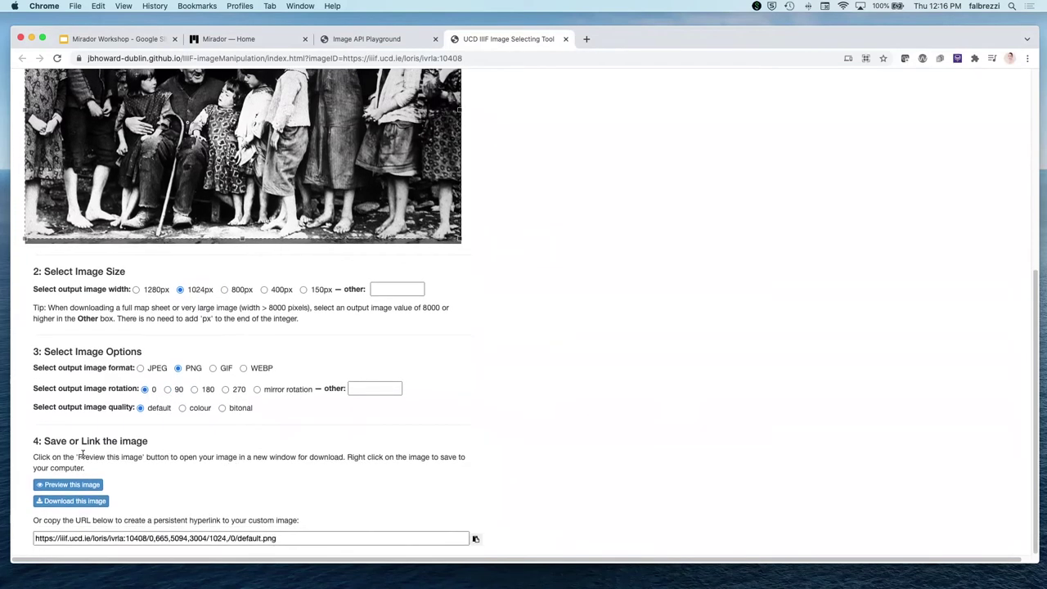
left_click(74, 484)
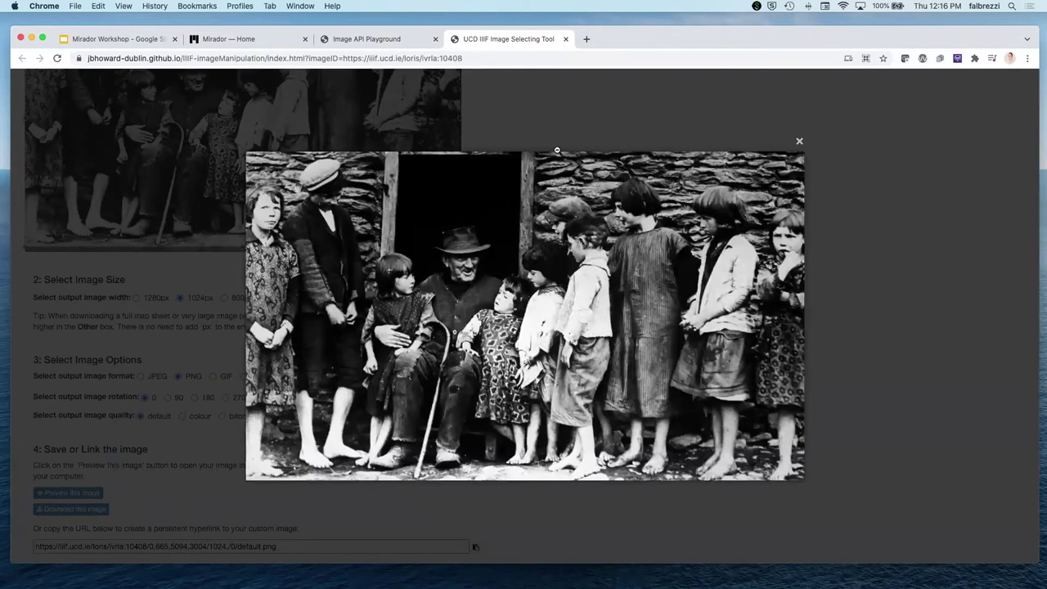
left_click(799, 140)
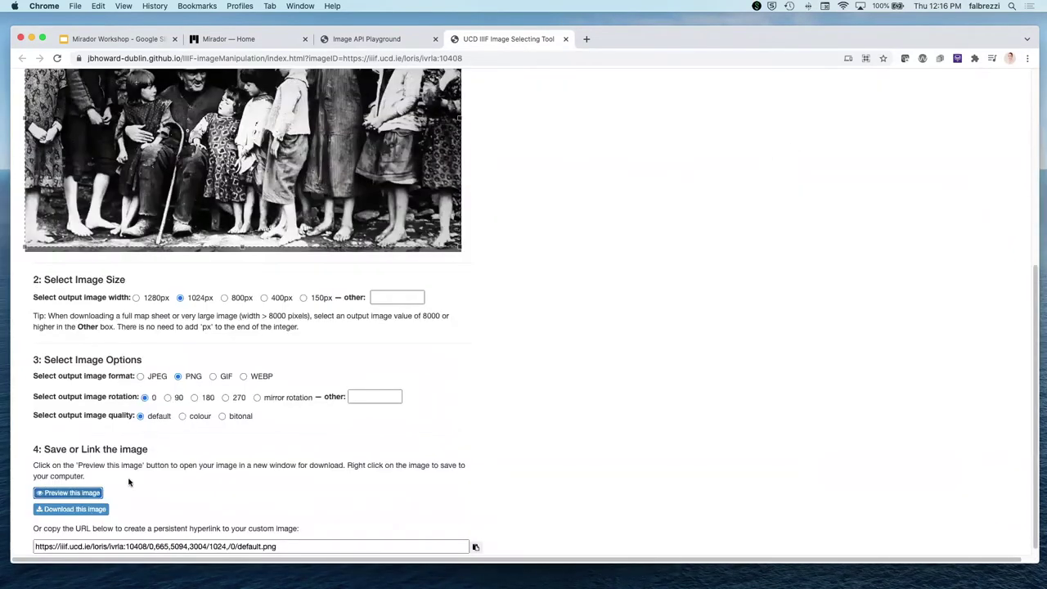
Step: Open the custom image for download, choose Save Image As for it, and return to the manipulation tool
left_click(93, 514)
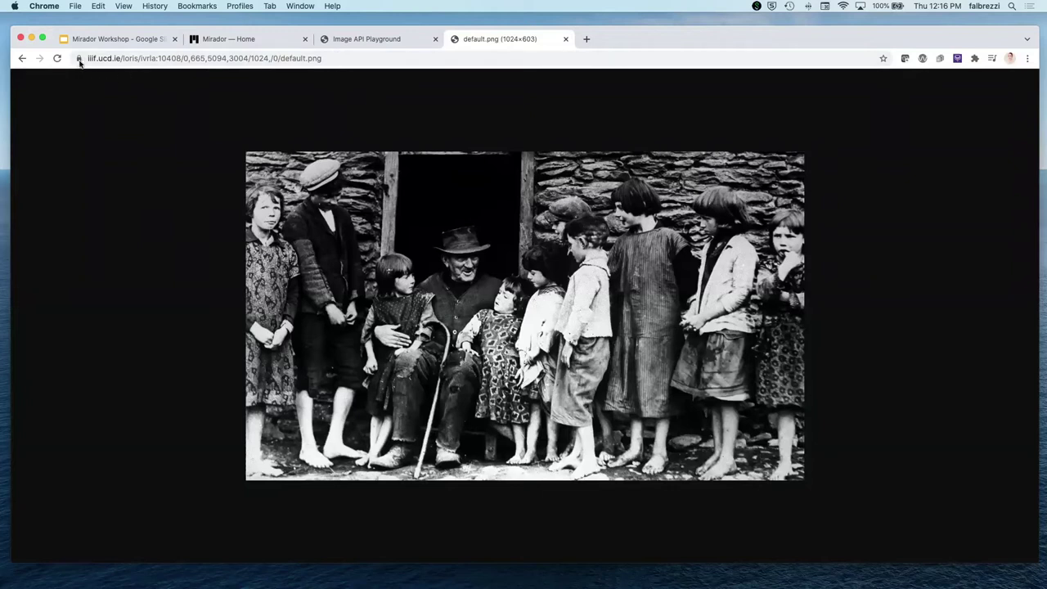
right_click(529, 277)
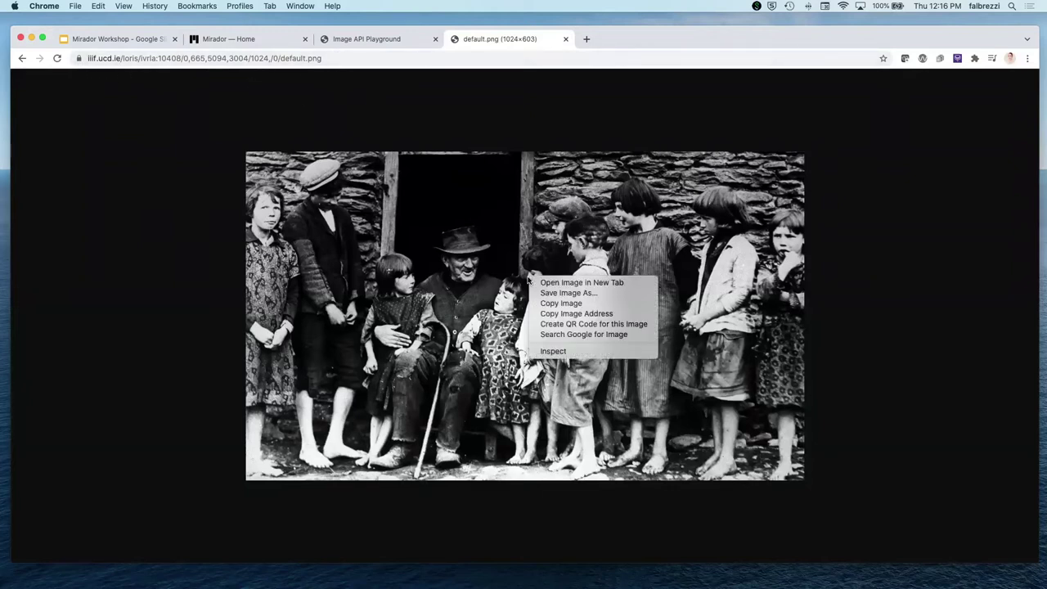
left_click(596, 292)
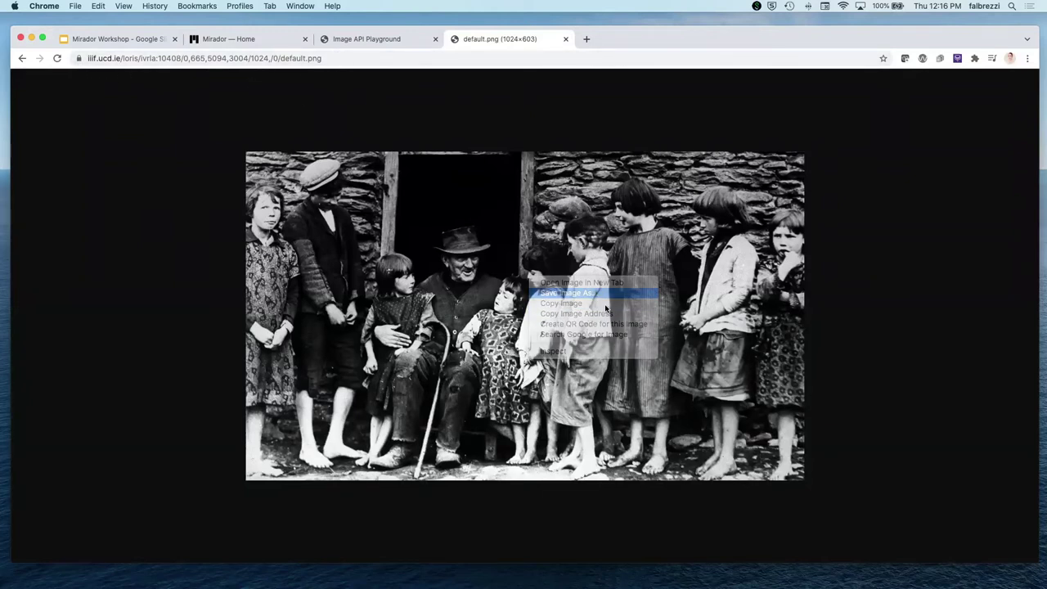
left_click(679, 300)
left_click(22, 58)
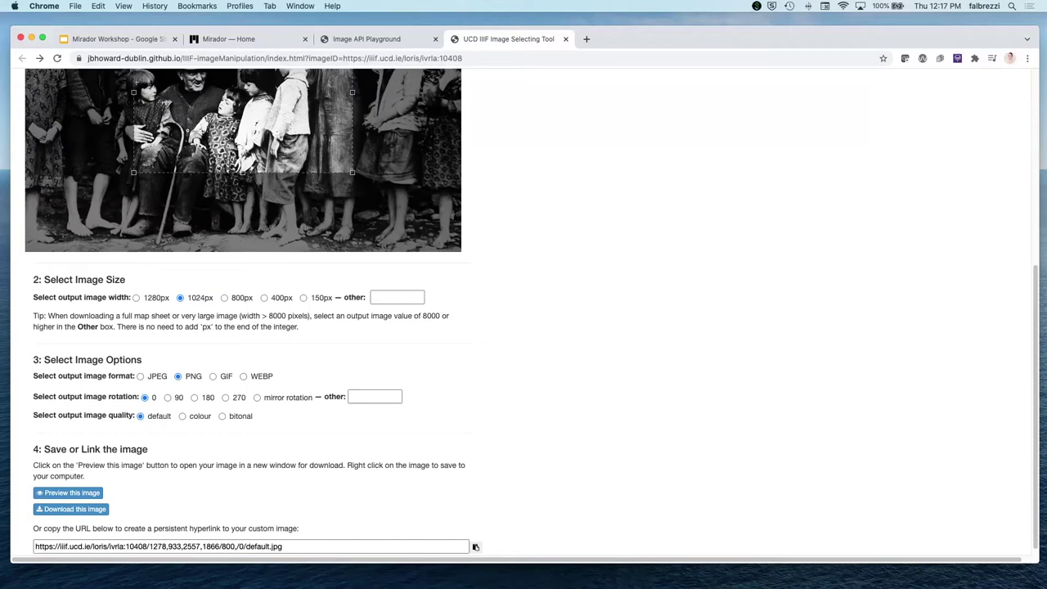
left_click(363, 39)
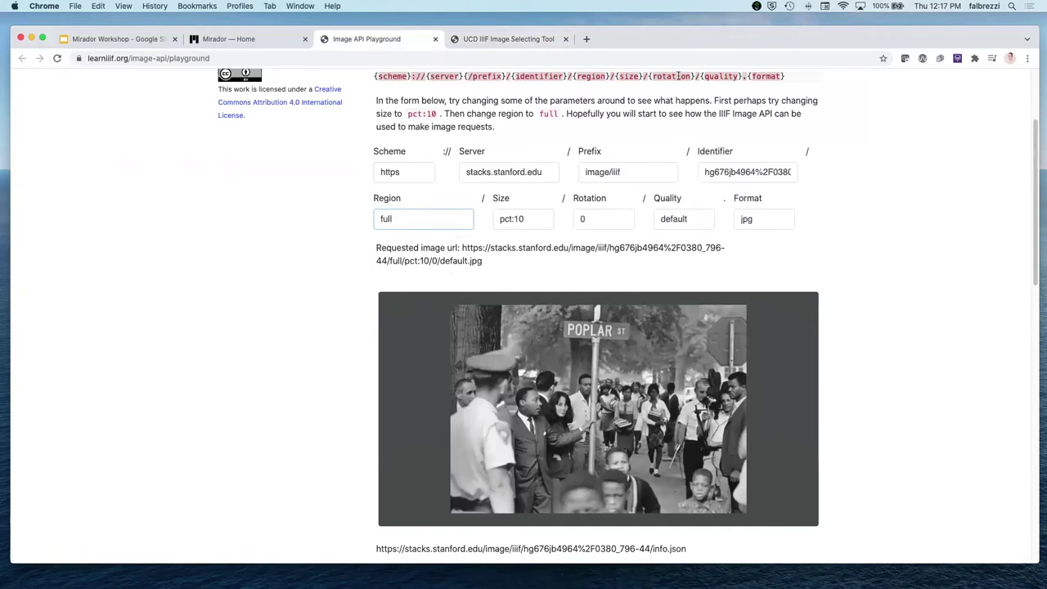
left_click_drag(850, 38, 849, 52)
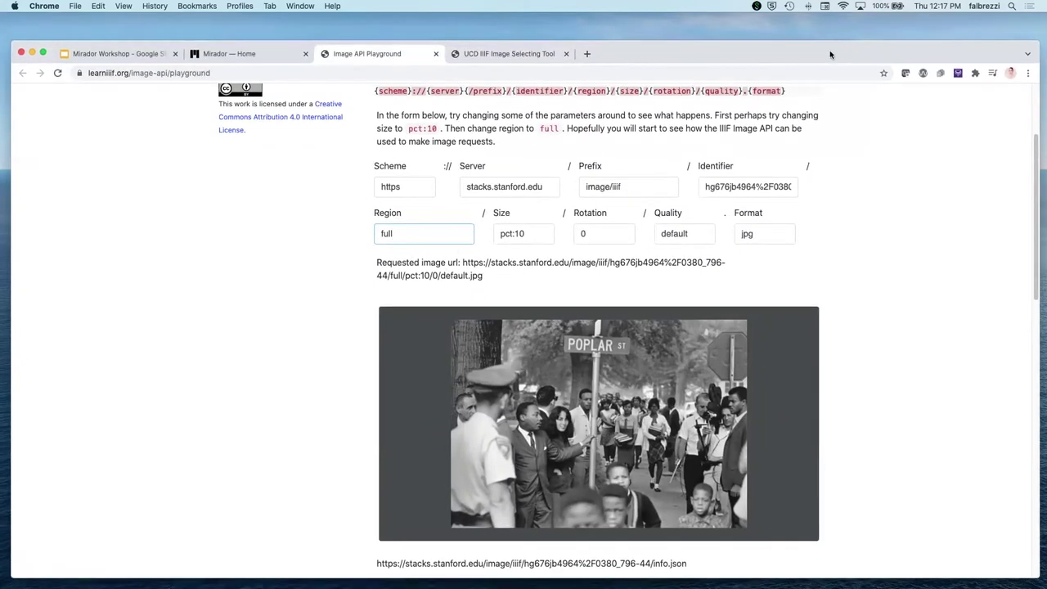
left_click(531, 54)
scroll(413, 143, "up", 4)
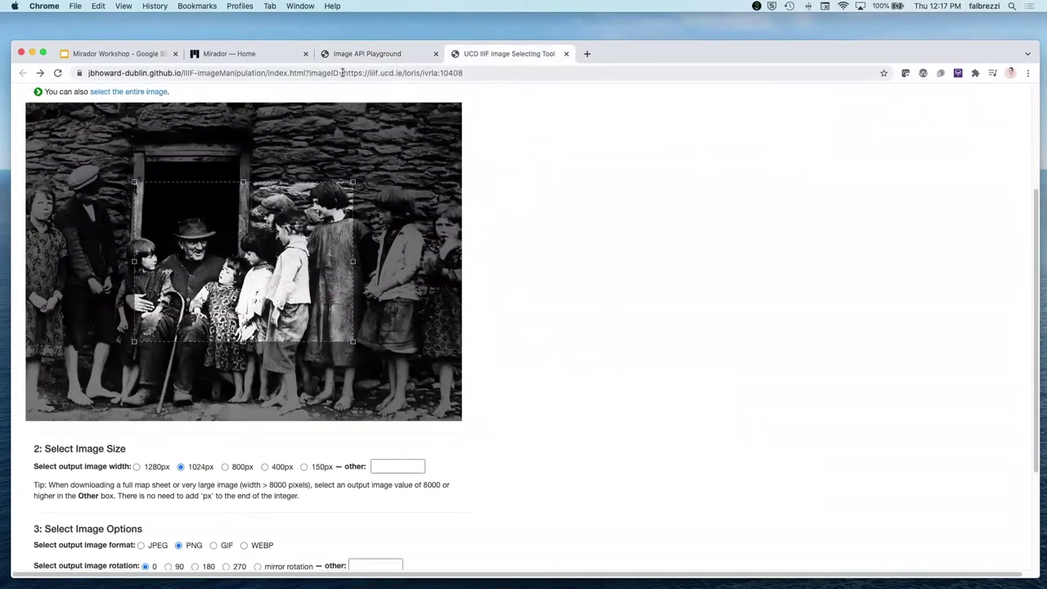
left_click_drag(343, 73, 367, 72)
left_click_drag(421, 75, 460, 81)
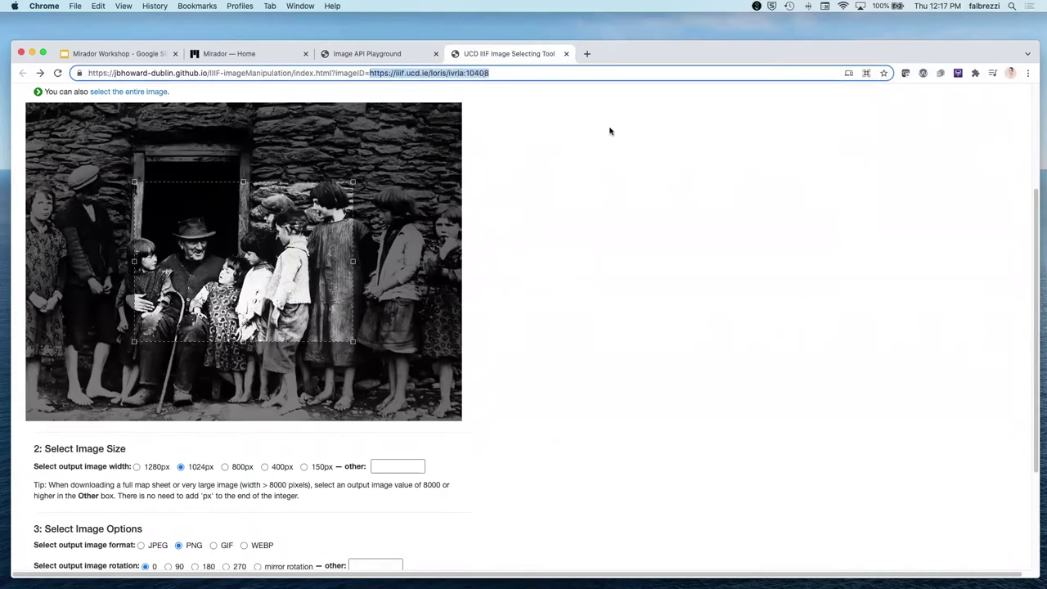
type("https://stacks.stanford.edu/image/iiif/hg676jb4964%2F0380_796-44")
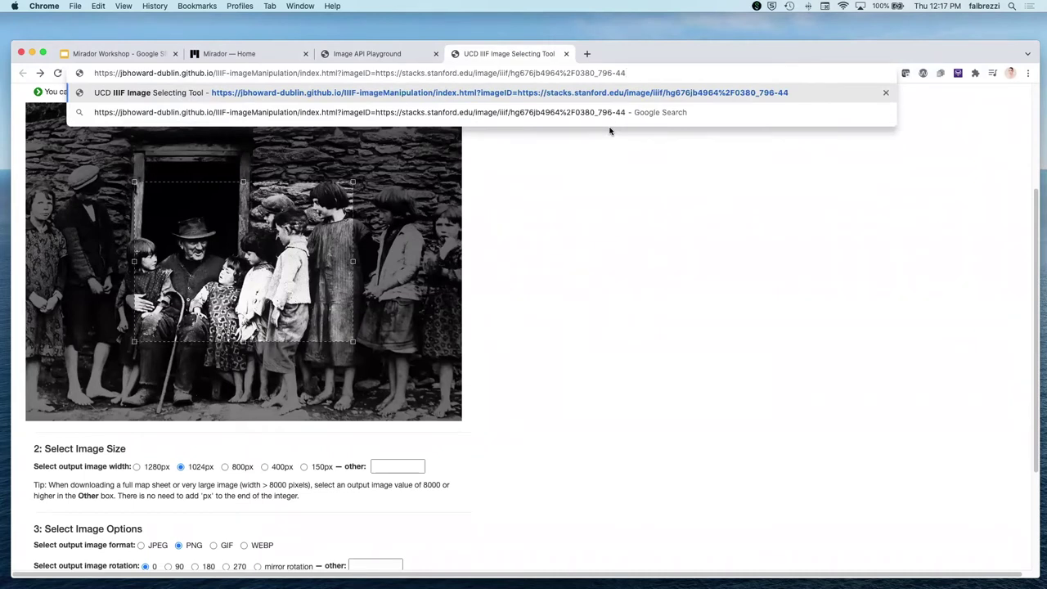
key("Return")
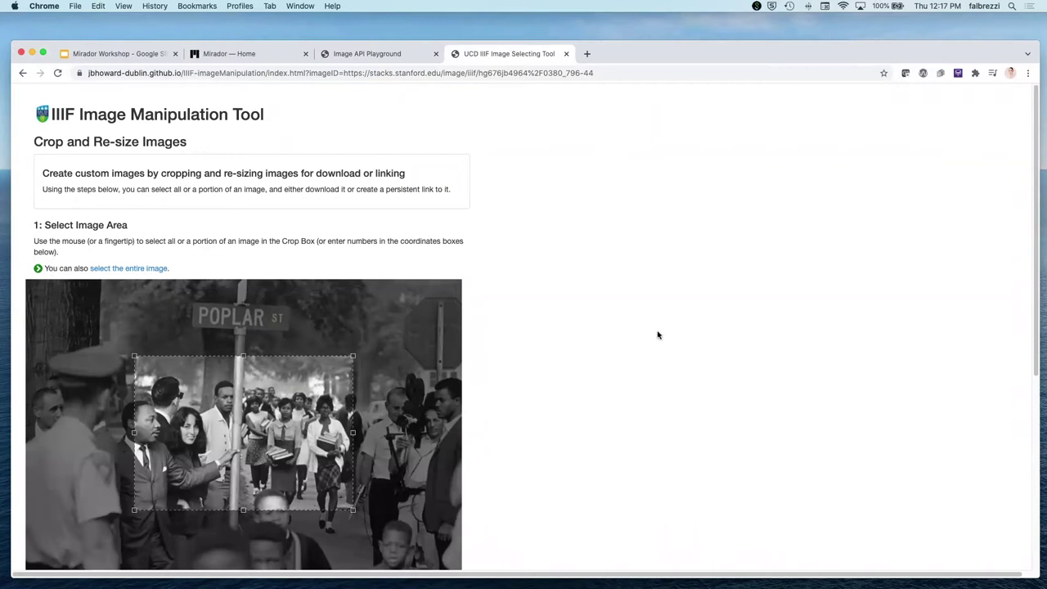
Step: Move the crop box over the officer and the people beside the Poplar St signpost, and return to the Image API Playground
scroll(656, 333, "down", 3)
left_click_drag(241, 332, 188, 337)
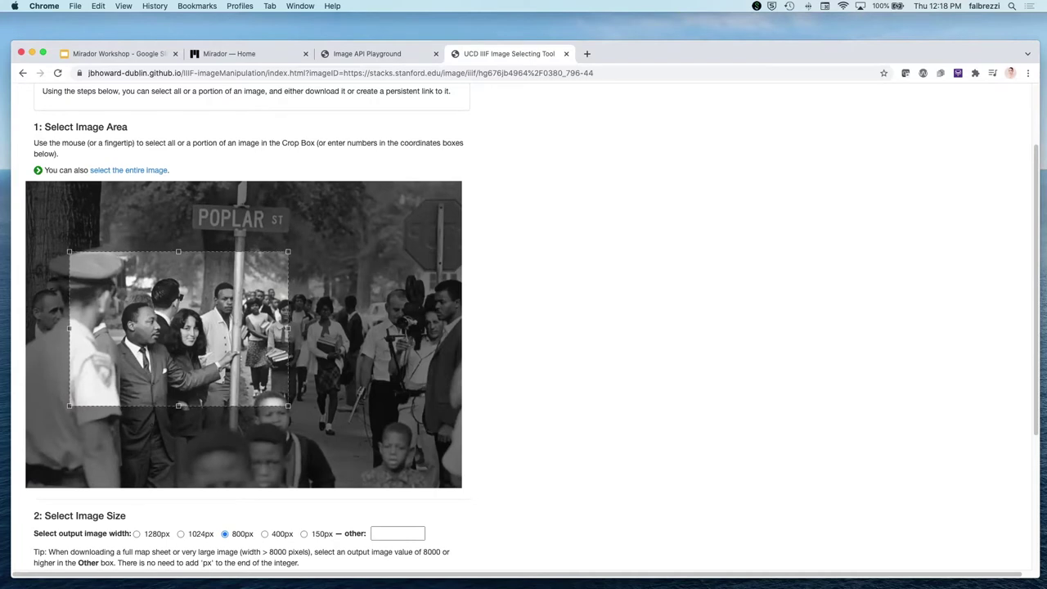
left_click(354, 54)
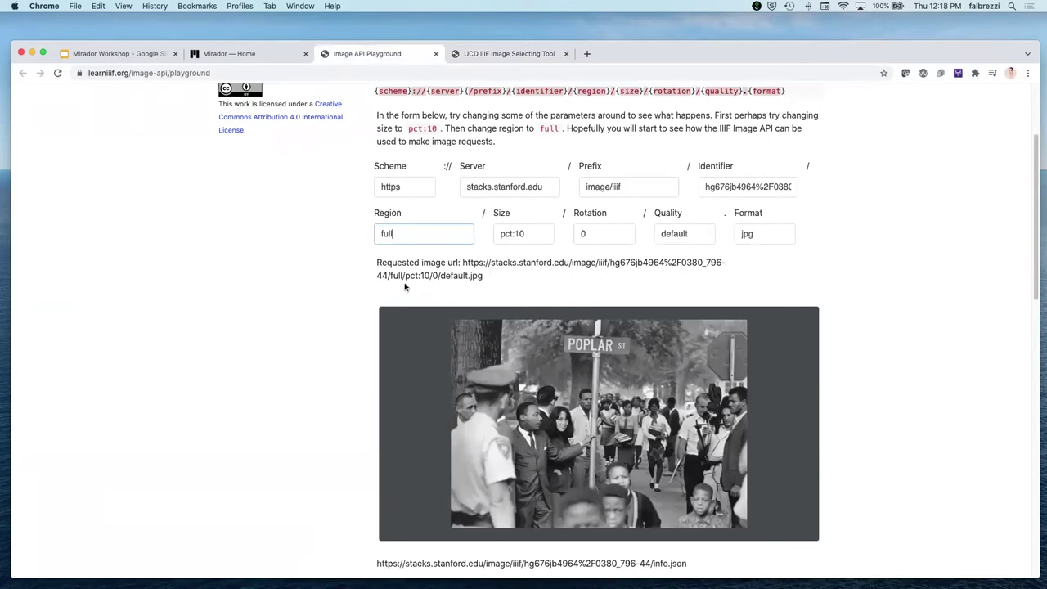
Step: Highlight the requested image URL up to the identifier in the Playground and return to the image manipulation tool
left_click_drag(390, 278, 462, 263)
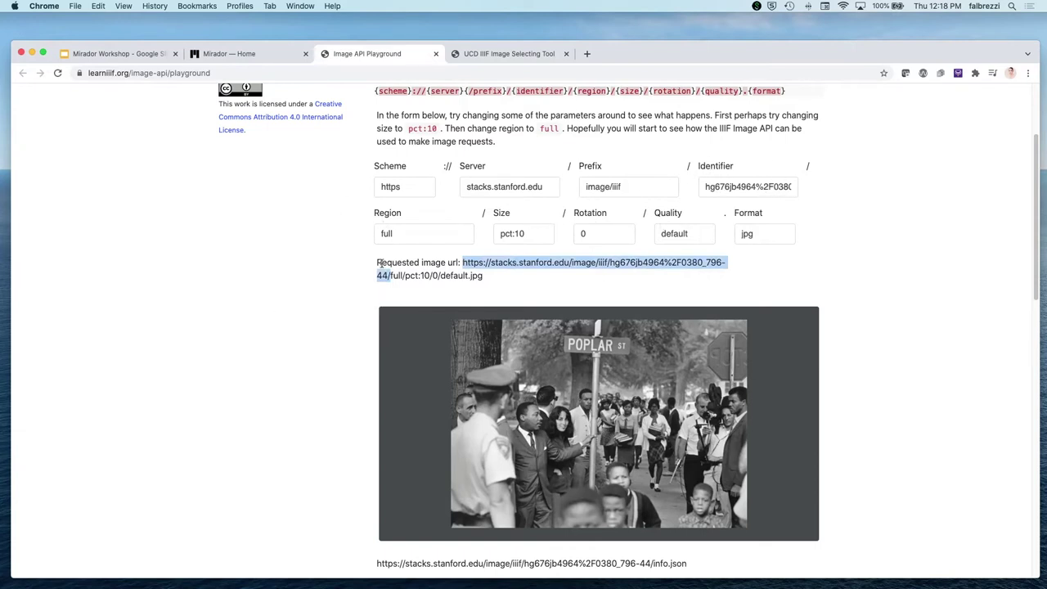
left_click(527, 57)
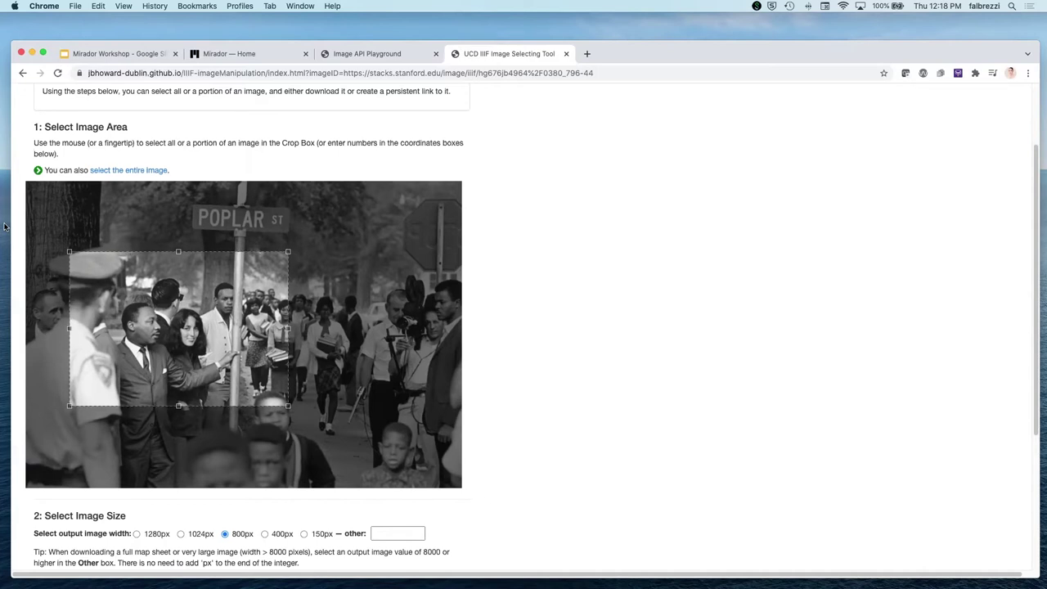
Step: Preview the crop of the officer and the people beside the signpost, and close the preview
scroll(98, 398, "down", 3)
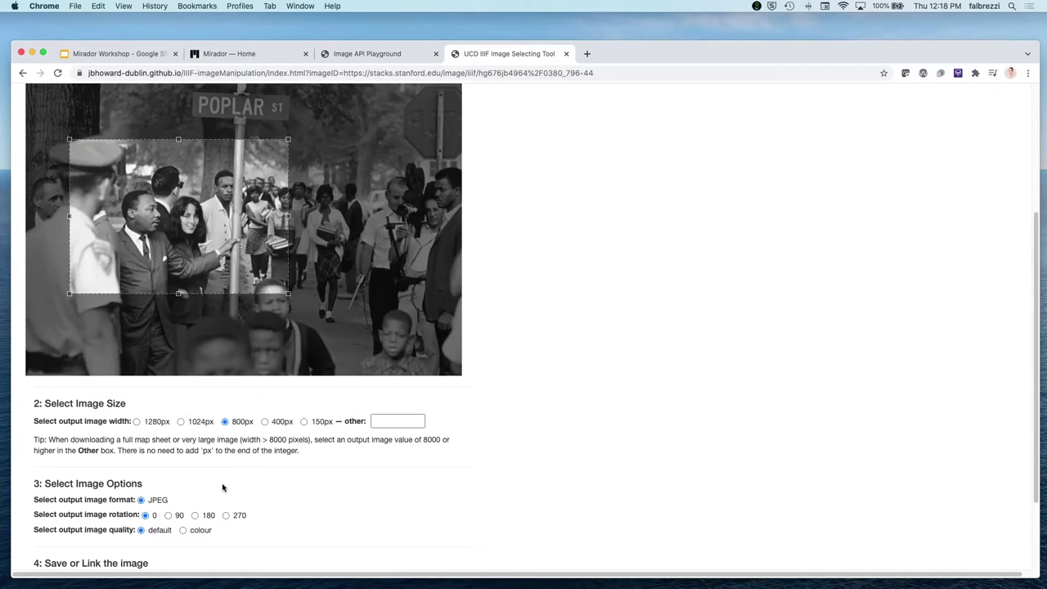
scroll(225, 489, "down", 3)
left_click(72, 498)
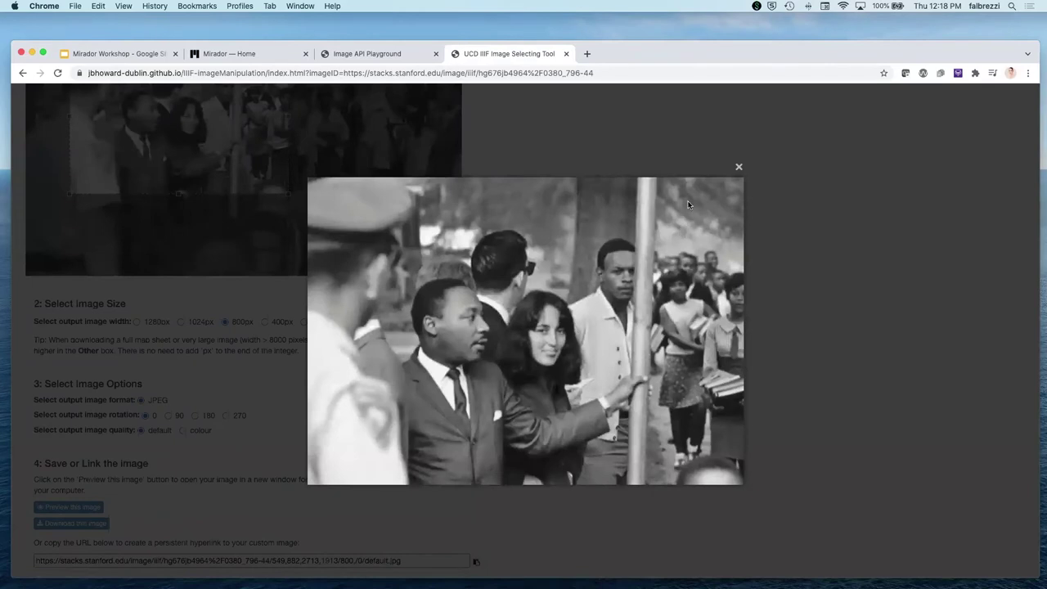
left_click(738, 168)
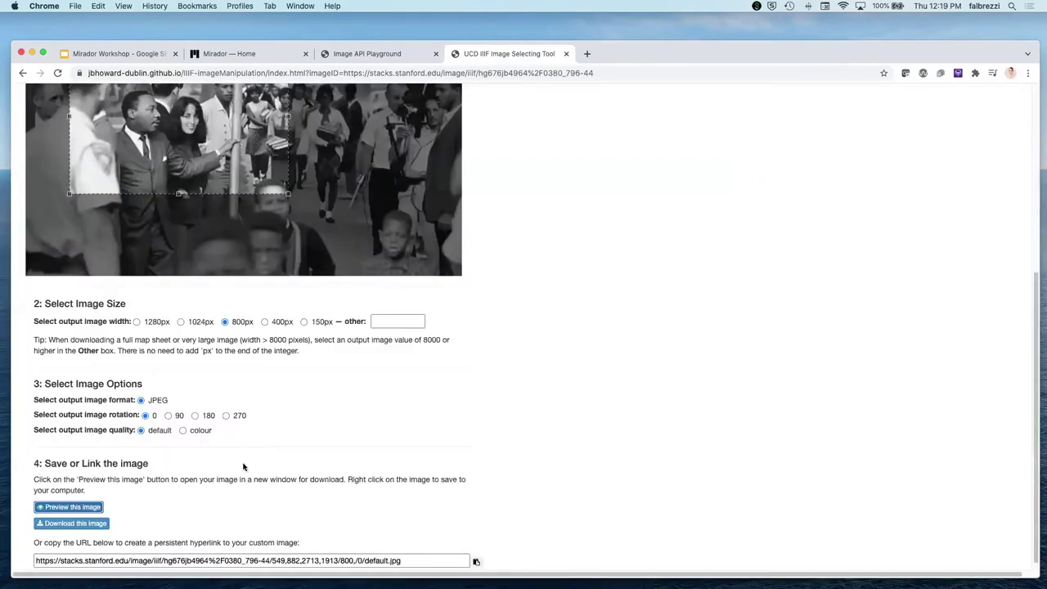
Step: Open the cropped image for download, show the save and copy options for it, and switch to the workshop slides
left_click(93, 523)
right_click(520, 260)
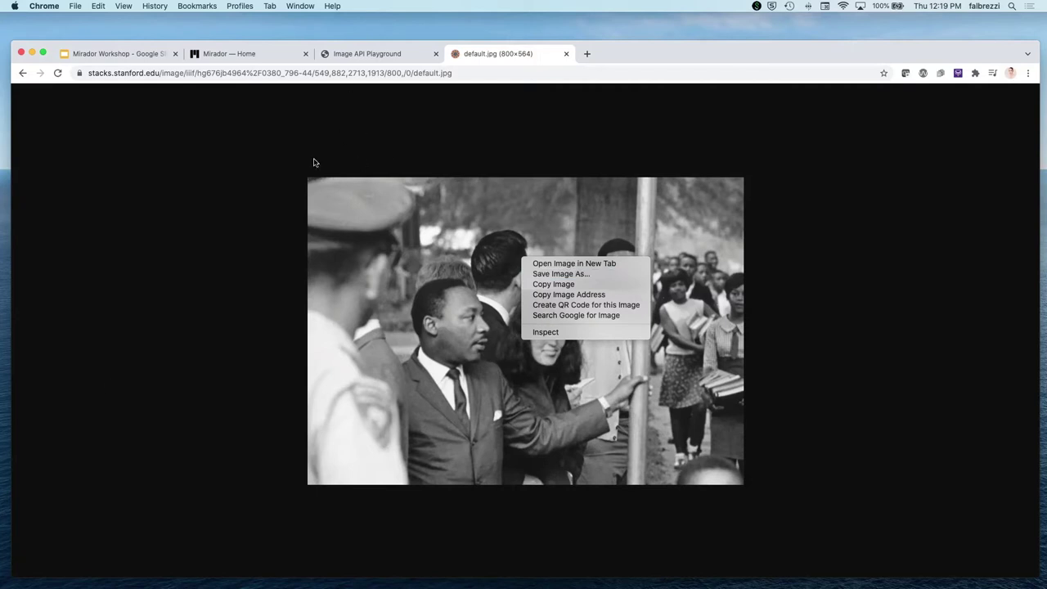
key("super+1")
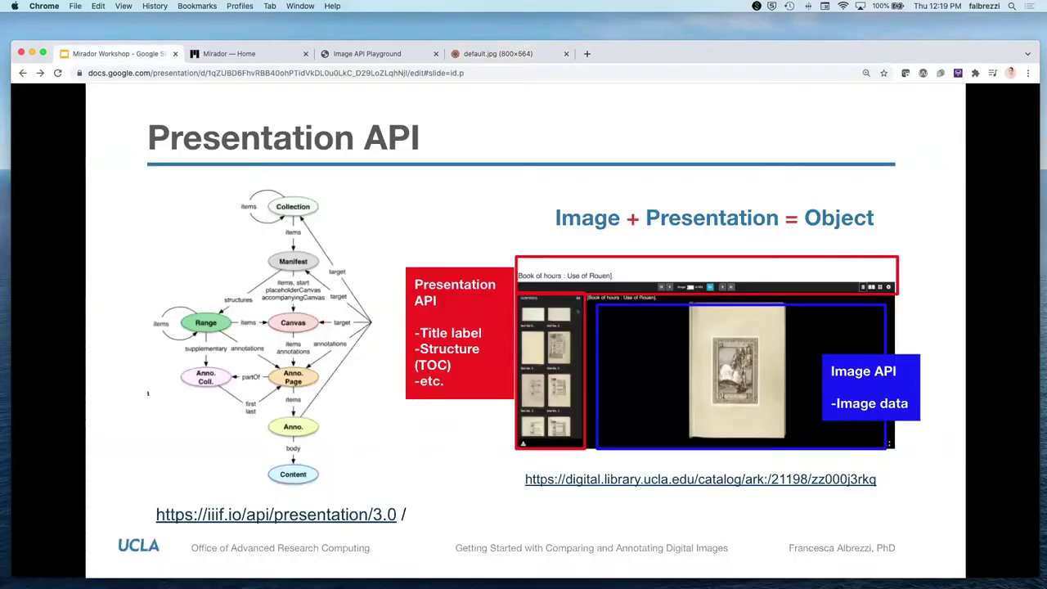
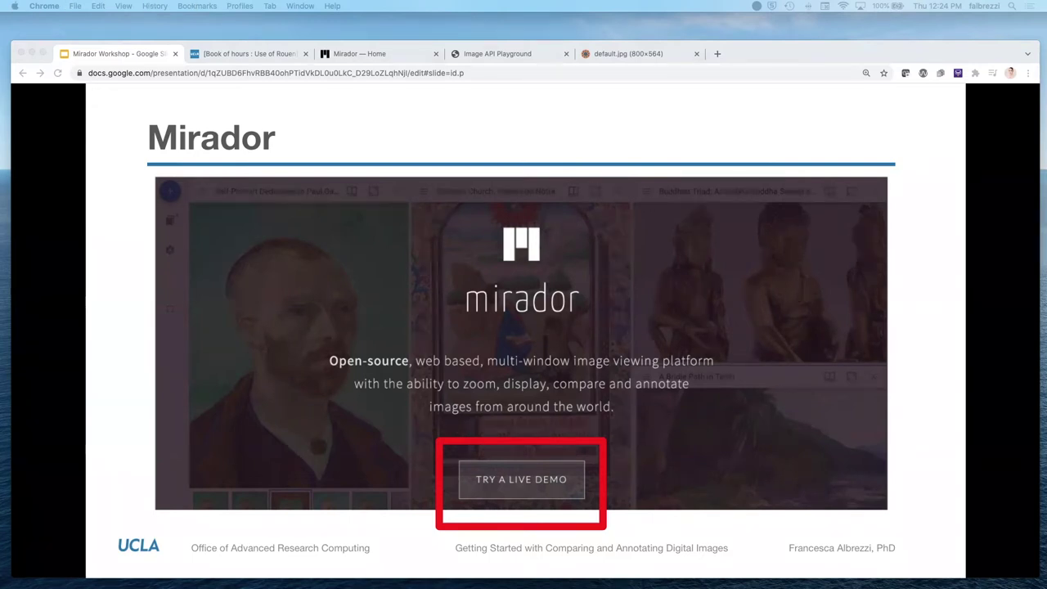
Step: Revisit the Image API Playground, the cropped image, the Mirador home page and the Book of hours viewer
left_click(498, 55)
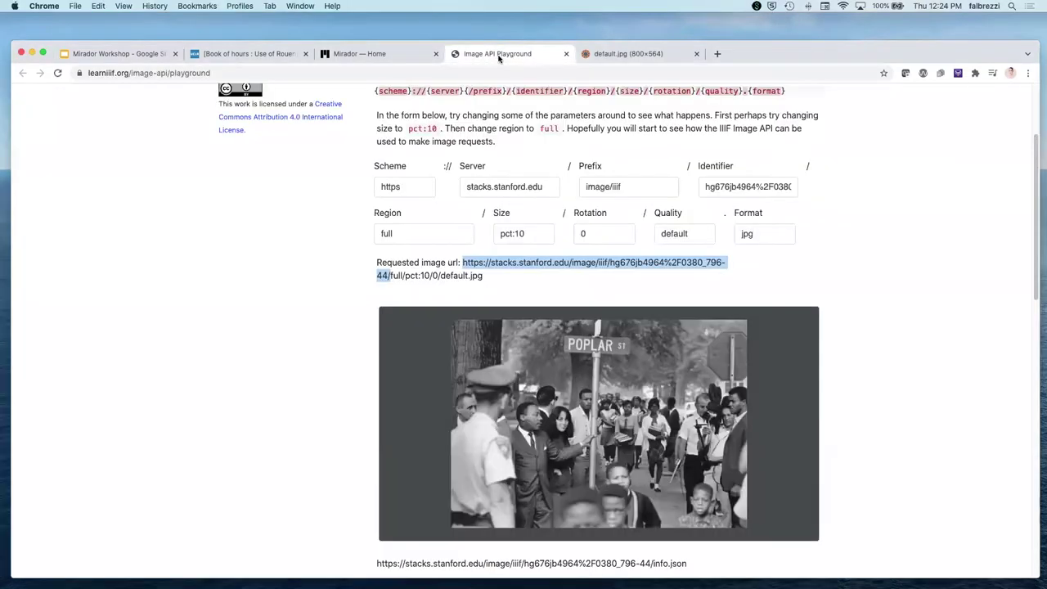
left_click(609, 55)
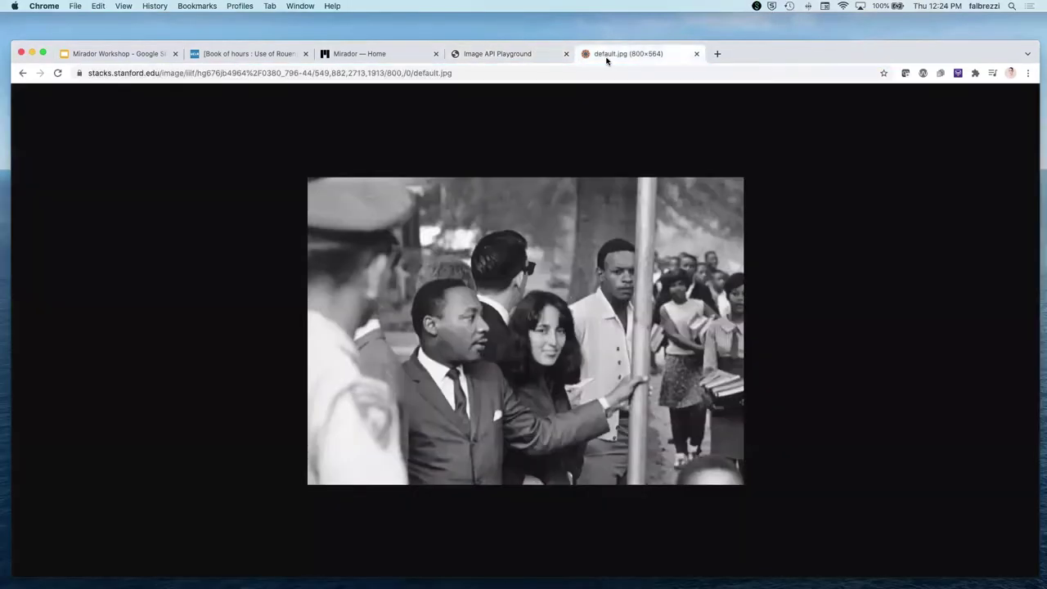
left_click(372, 55)
left_click(253, 53)
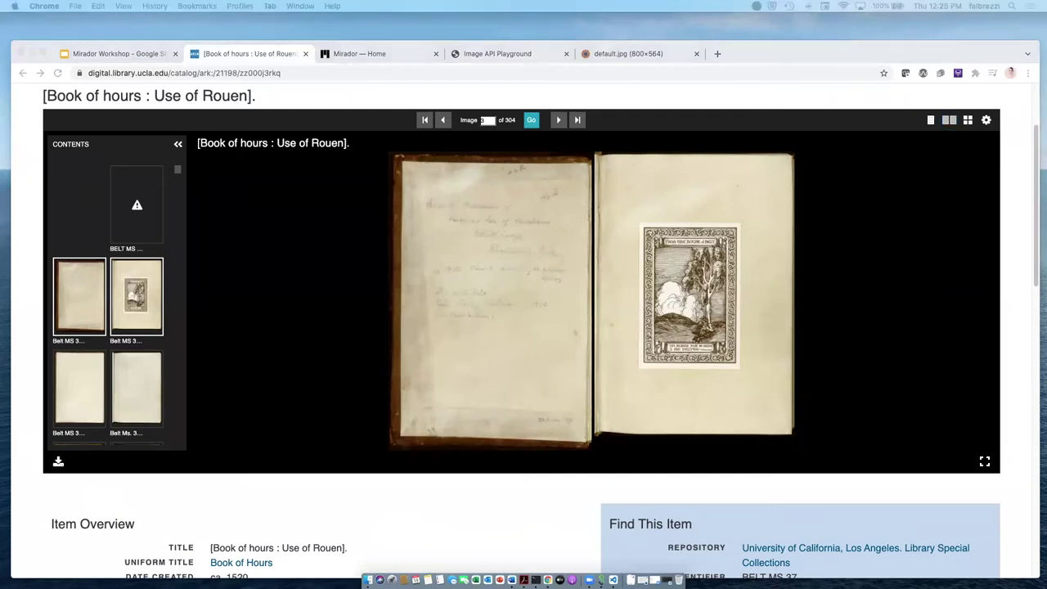
Step: Open the Mirador home page in a new tab and copy its address, projectmirador.org
left_click(273, 238)
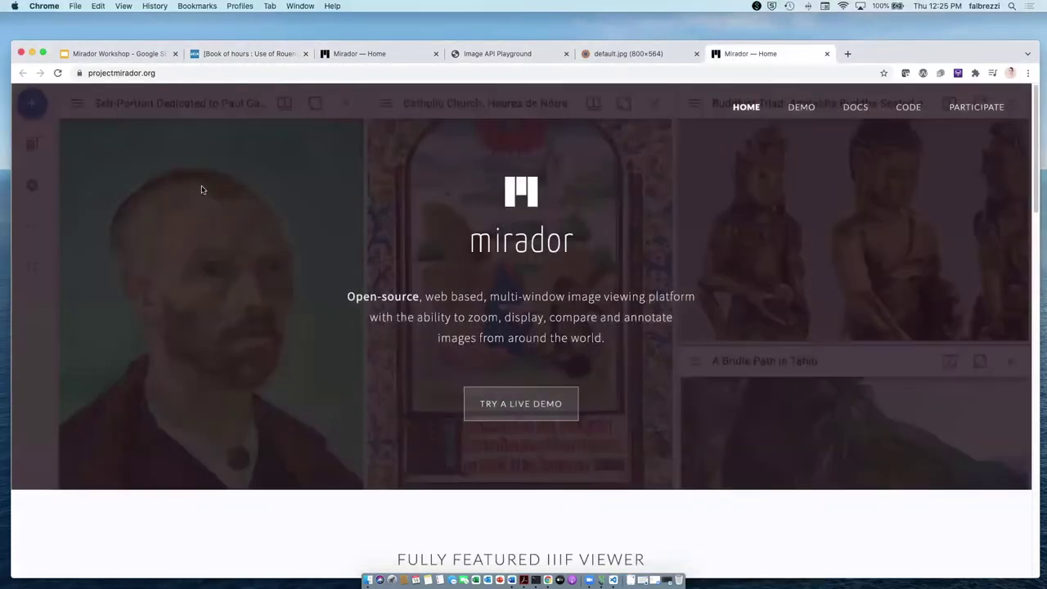
left_click(139, 73)
key("super+c")
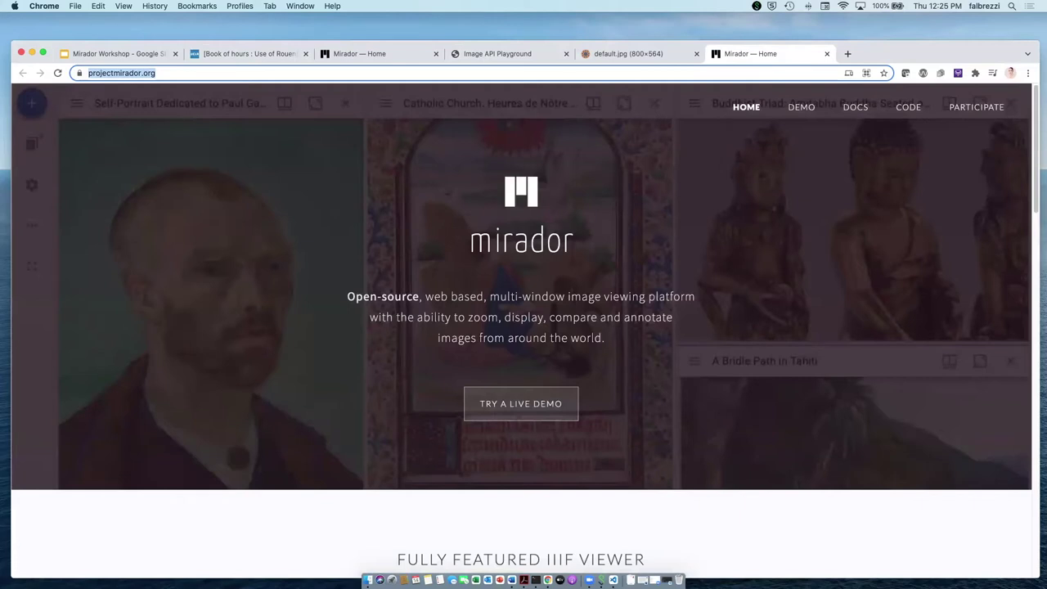
Step: Launch Mirador's live demo, check the Mirador 3 Functionality Overview slide, and return to the demo
left_click(522, 403)
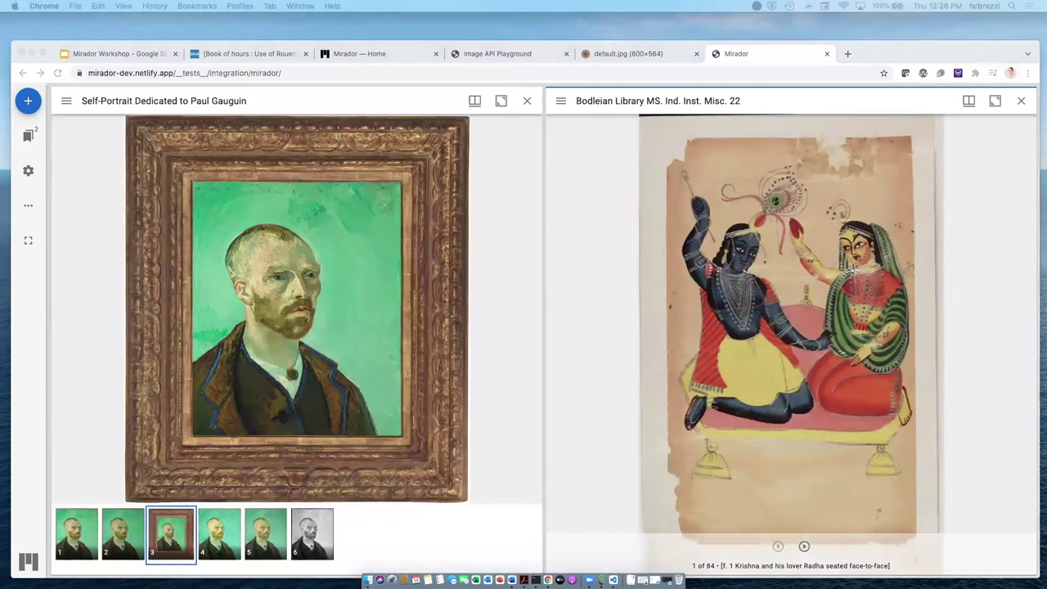
left_click(106, 56)
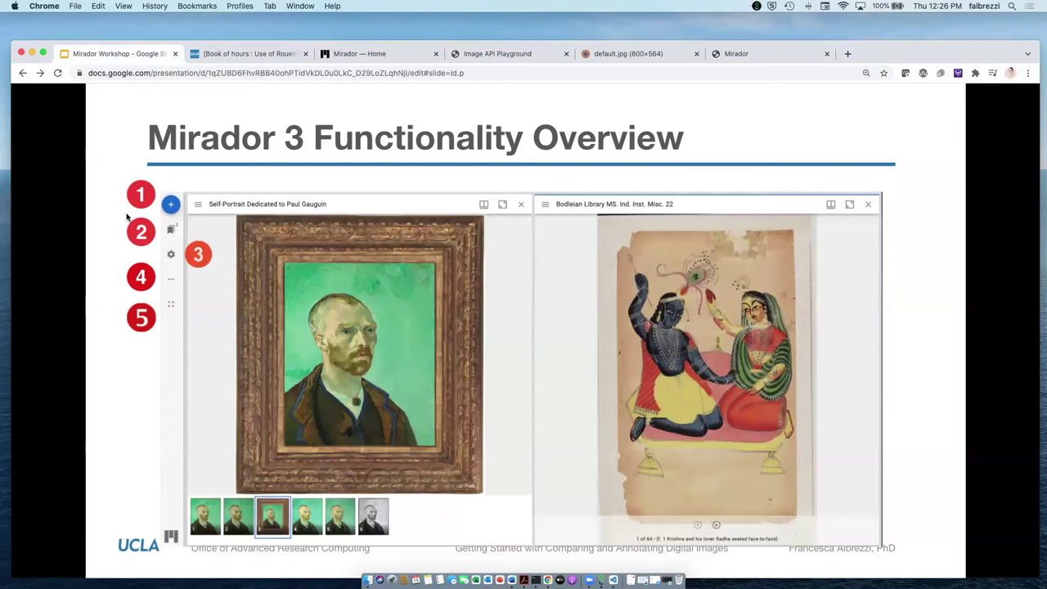
left_click(767, 53)
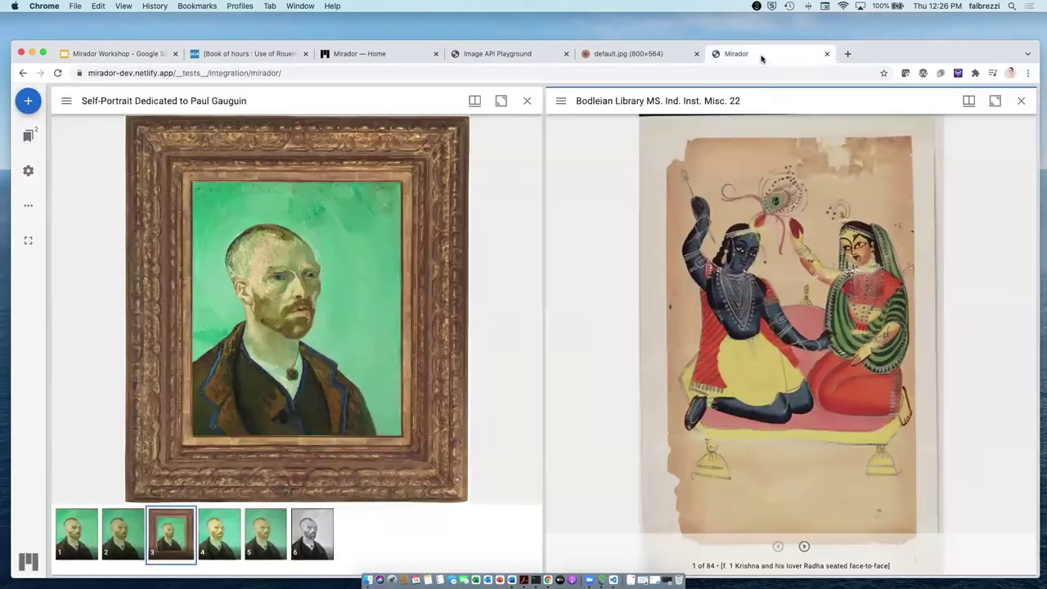
Step: Add the Housing Plans for Greater Dublin resource to the Mirador workspace
left_click(30, 104)
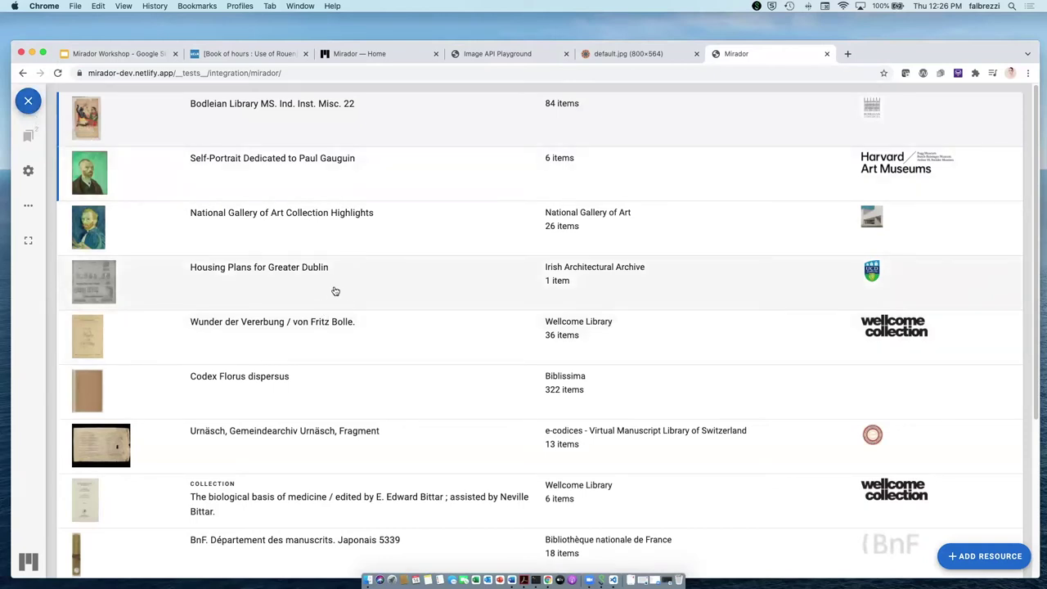
left_click(265, 282)
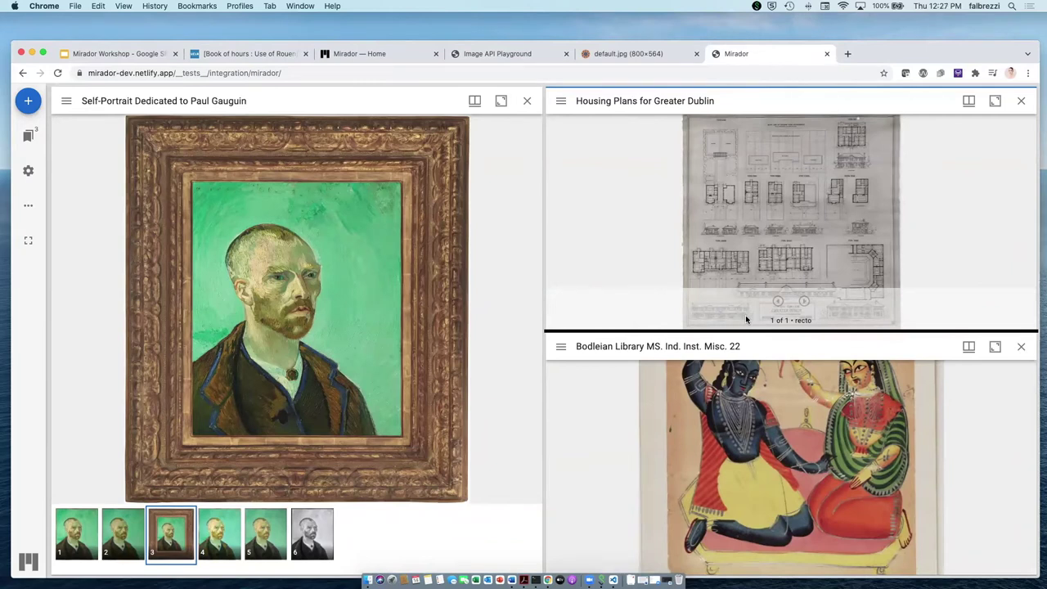
Step: Show the list of current open windows, dismiss it, and activate the Self-Portrait Dedicated to Paul Gauguin window
left_click(27, 141)
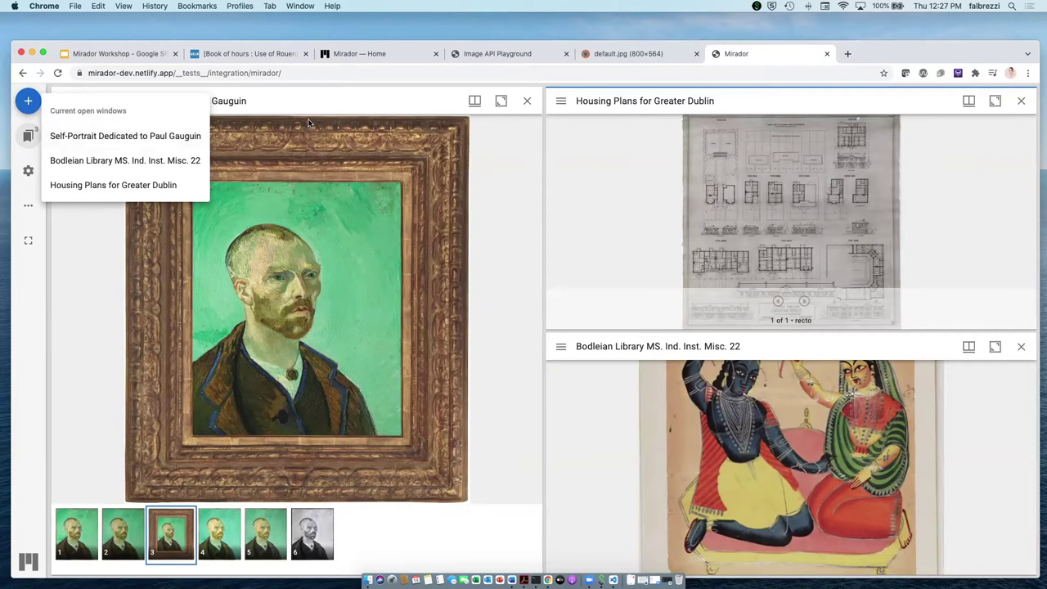
left_click(266, 105)
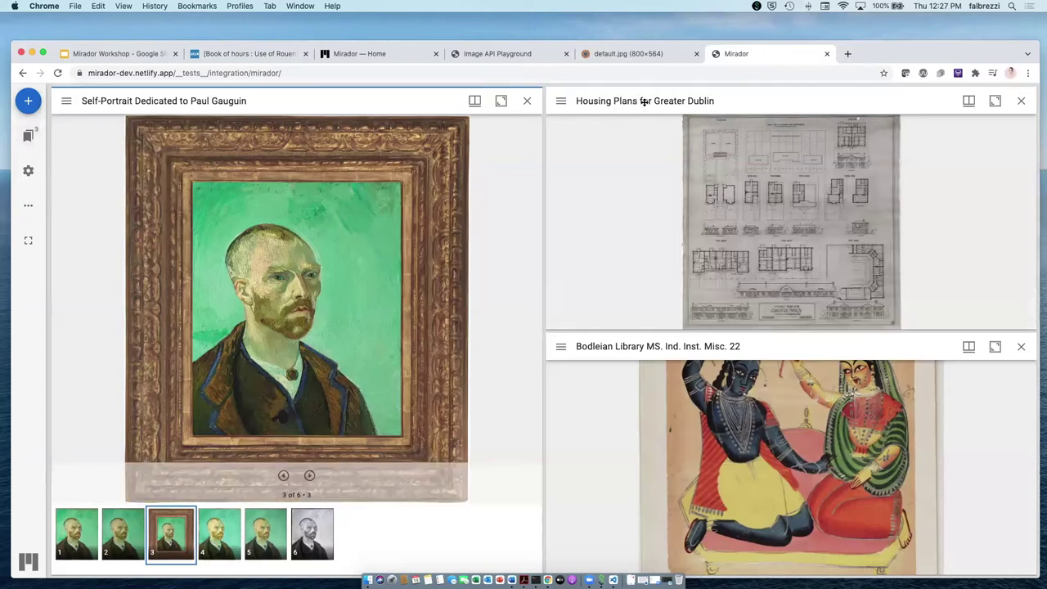
left_click(496, 107)
Step: Open the item information beside Housing Plans for Greater Dublin and enlarge the drawing in that window
left_click(561, 101)
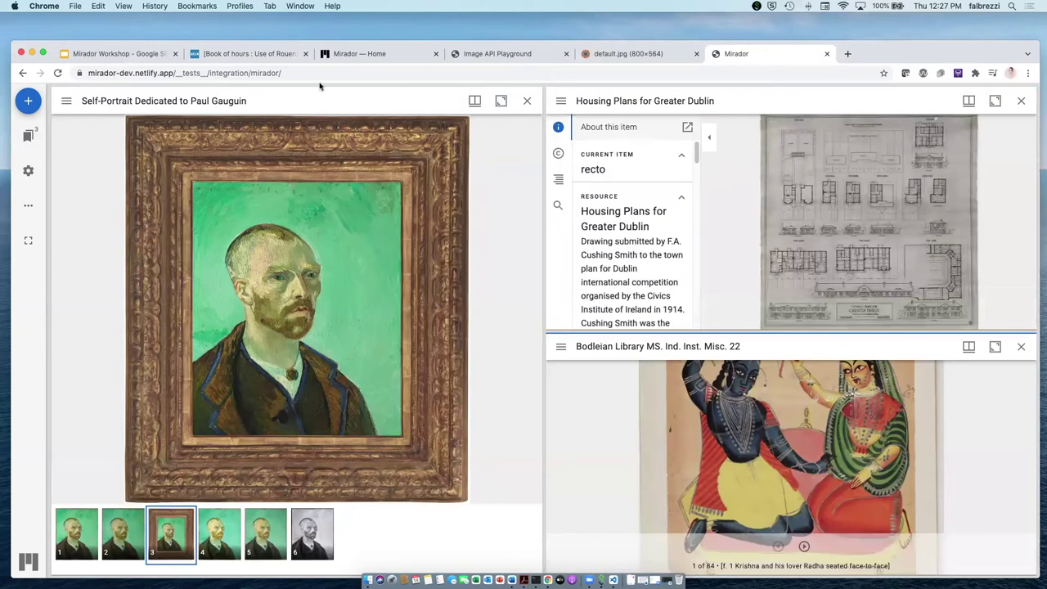
left_click(332, 105)
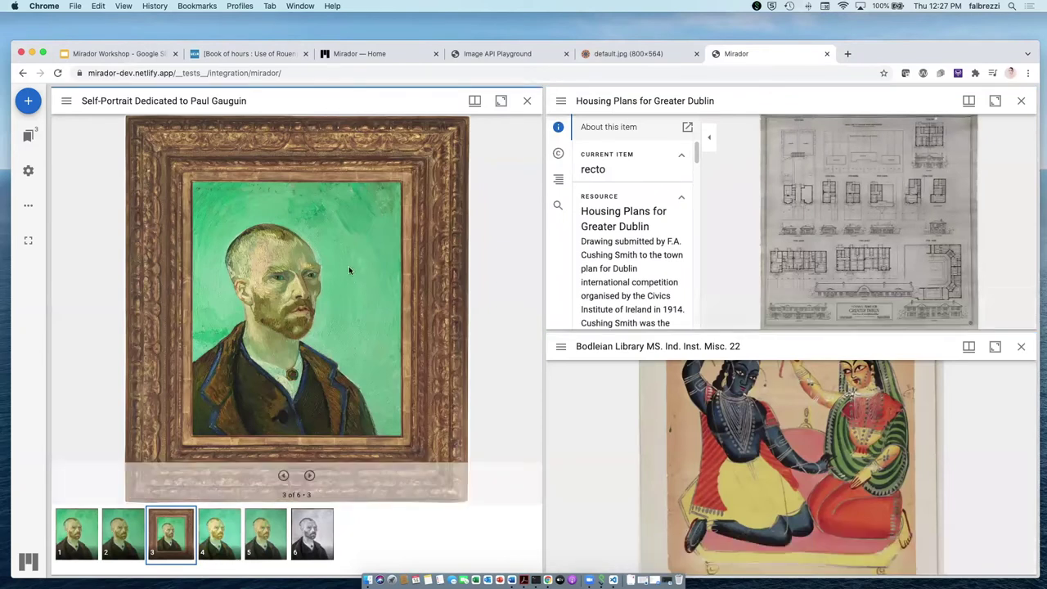
left_click(836, 252)
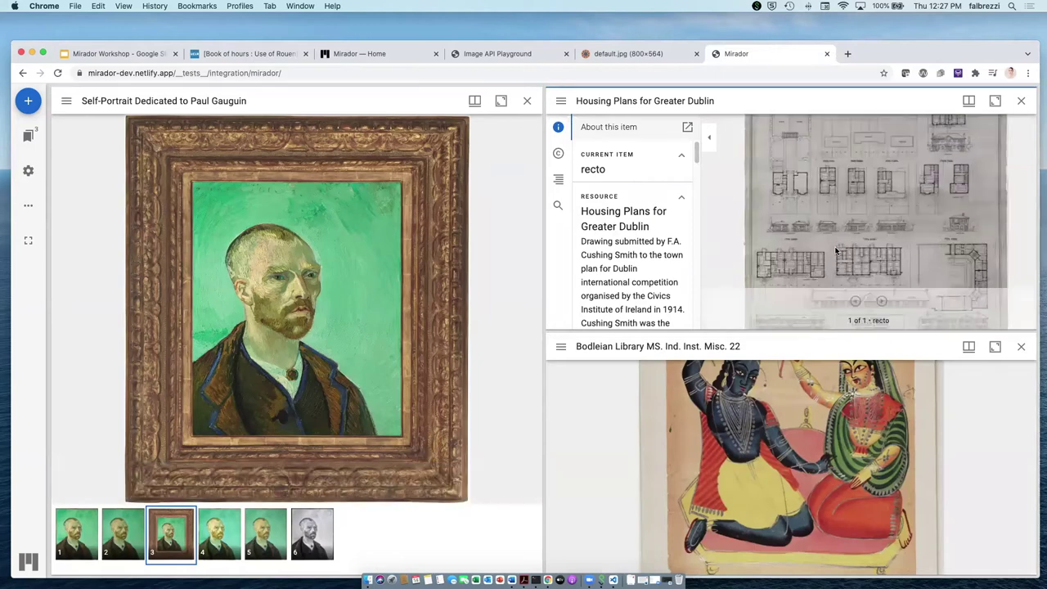
Step: Activate the Bodleian Library MS. Ind. Inst. Misc. 22 window and zoom its image in and out
left_click(778, 448)
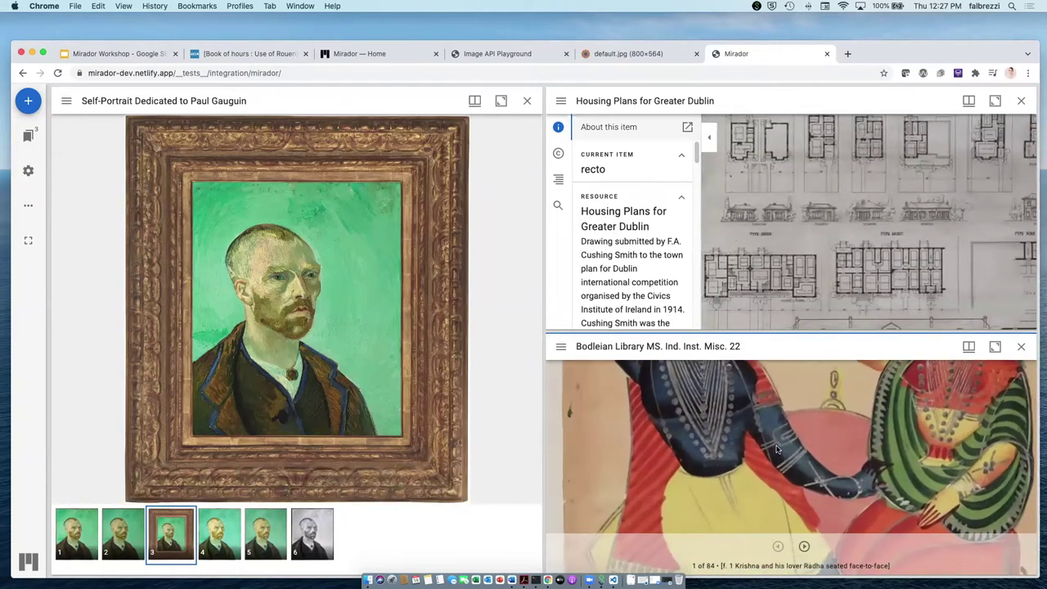
scroll(778, 448, "down", 3)
scroll(580, 448, "up", 5)
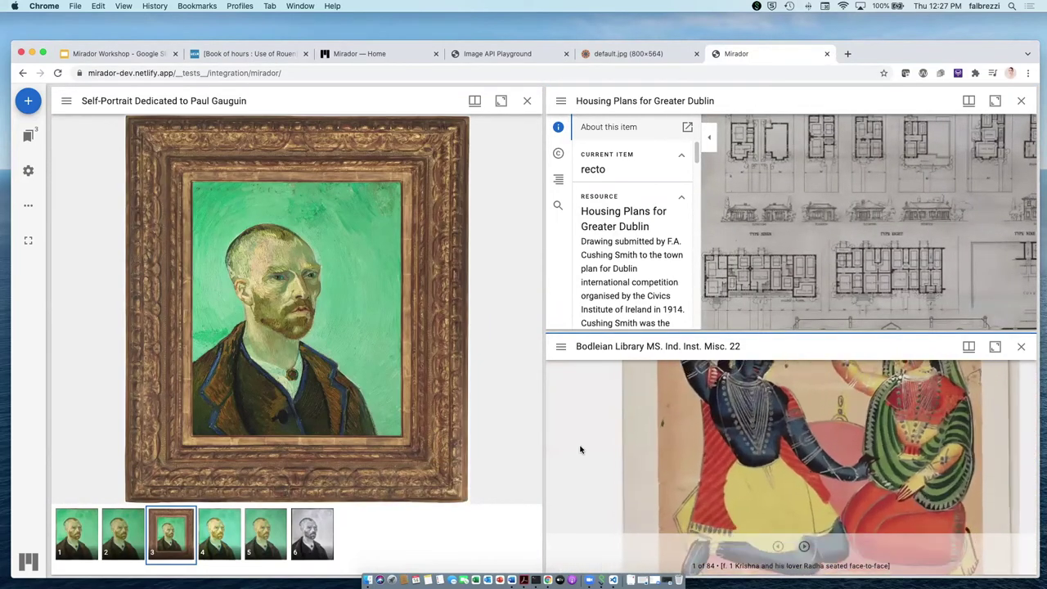
scroll(582, 447, "down", 5)
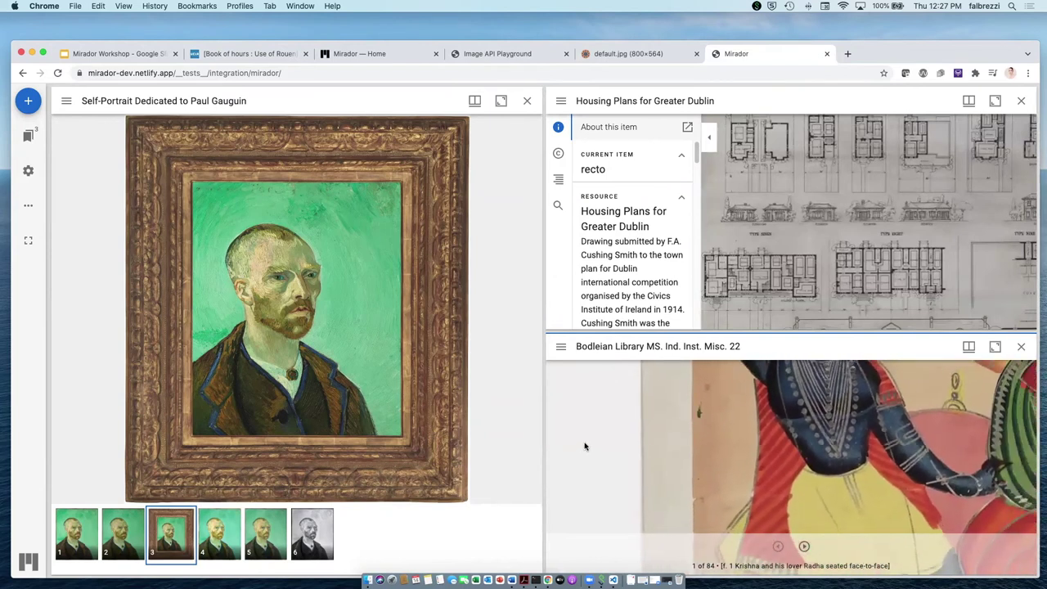
Step: Use the open windows list to focus the Bodleian Library manuscript and the Housing Plans, and collapse the Housing Plans information
left_click(28, 136)
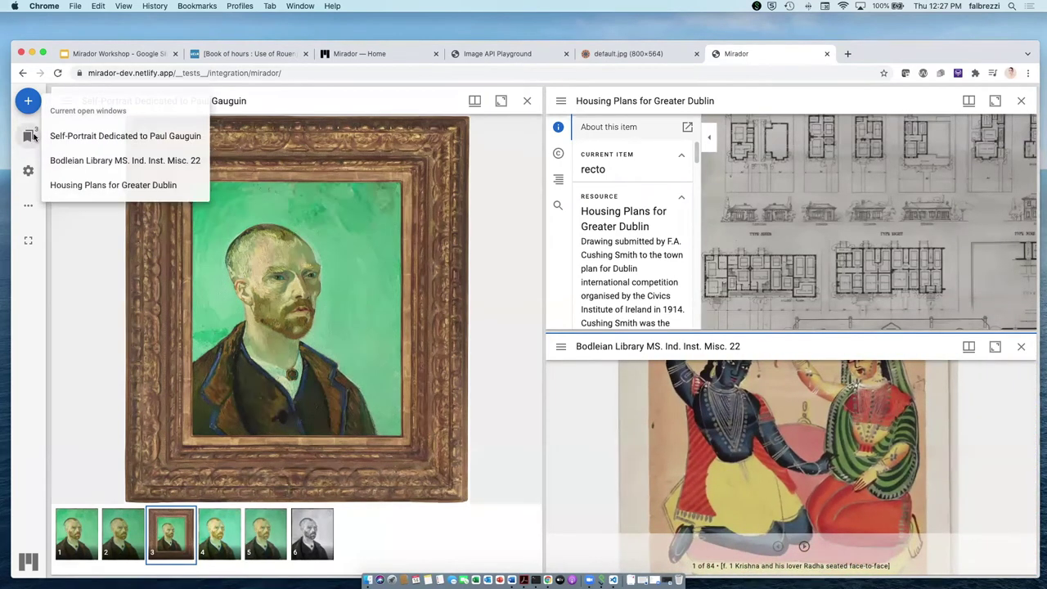
left_click(97, 160)
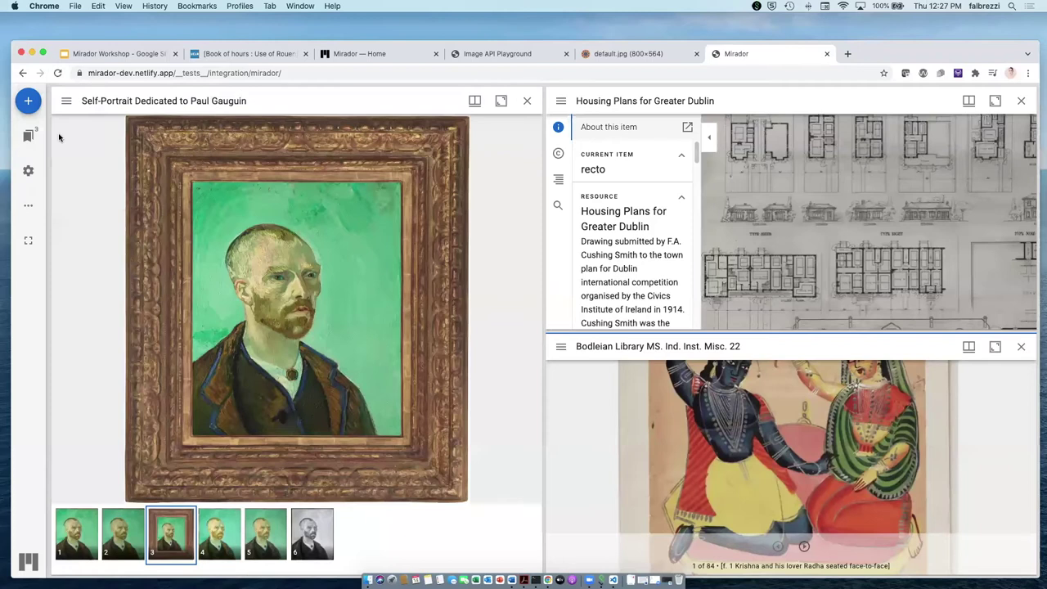
left_click(28, 138)
left_click(154, 185)
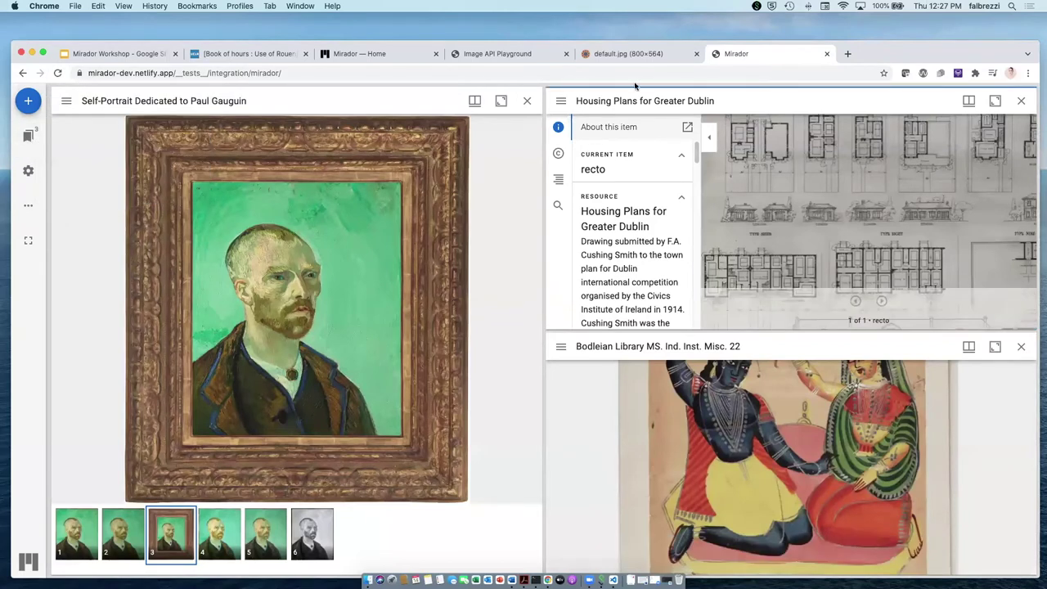
left_click(708, 137)
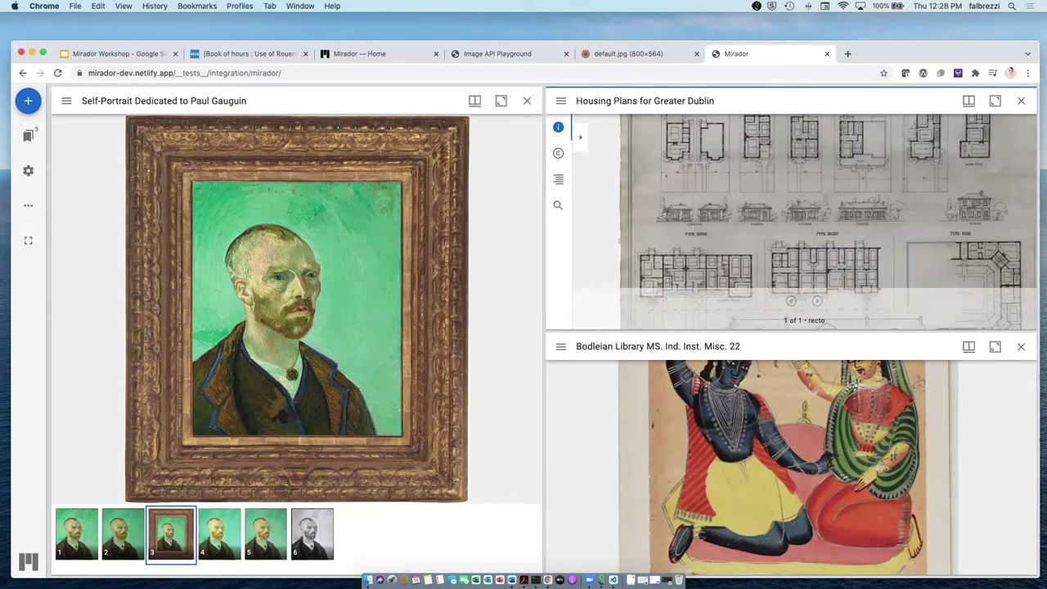
Step: Show the zoom controls in the workspace windows and hide them again
left_click(29, 174)
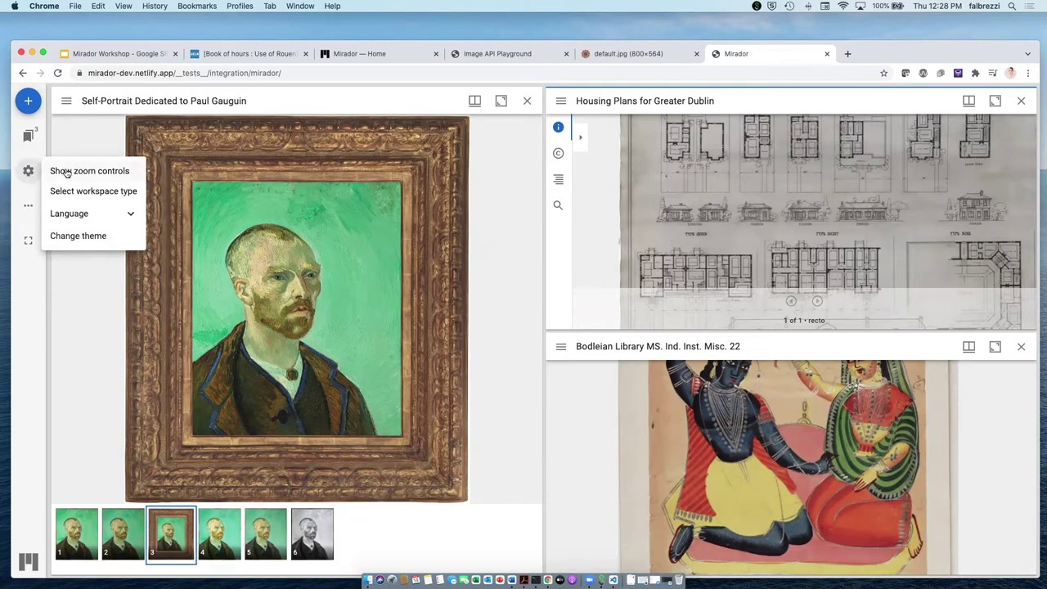
left_click(66, 171)
left_click(29, 171)
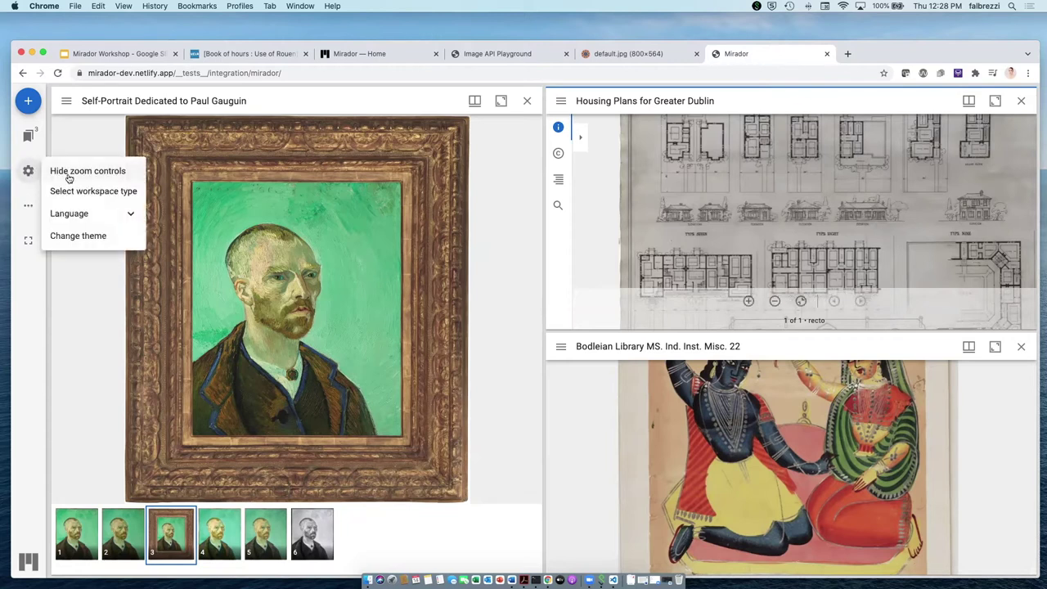
left_click(70, 172)
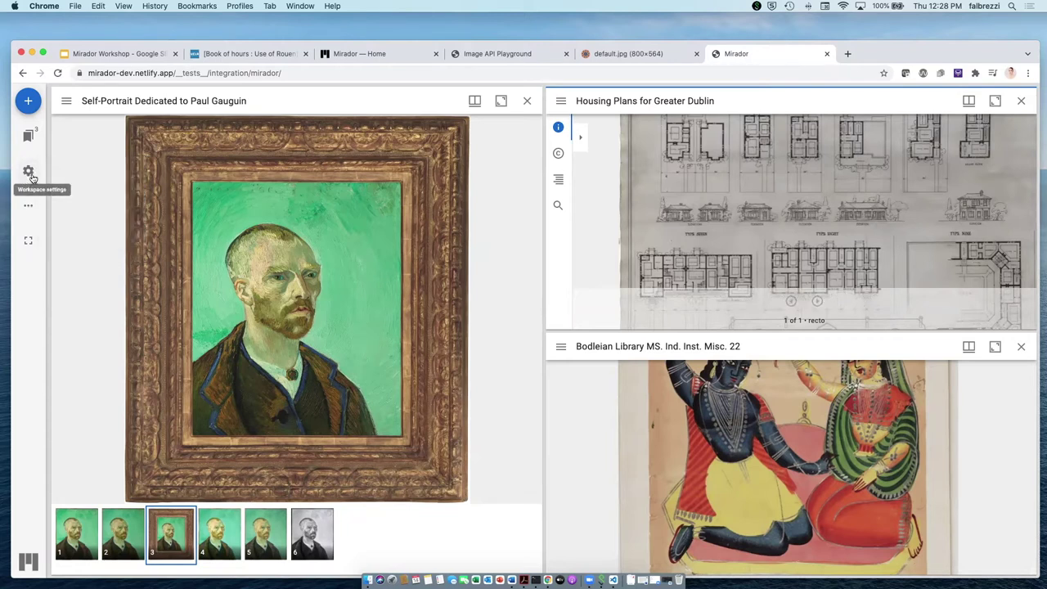
Step: View the available workspace types in the workspace settings and leave the selection without choosing one
left_click(31, 177)
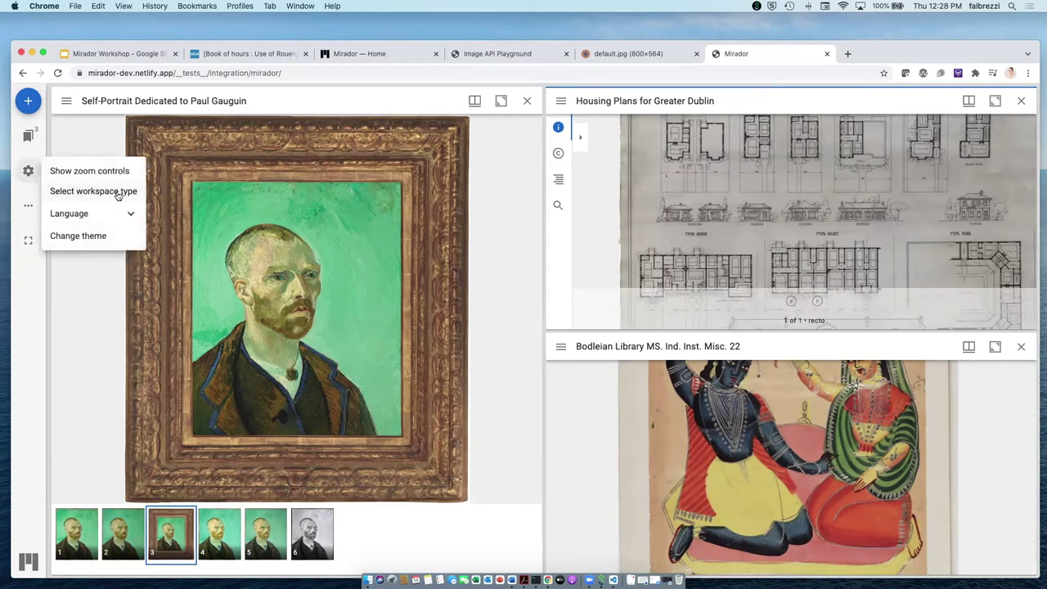
left_click(117, 193)
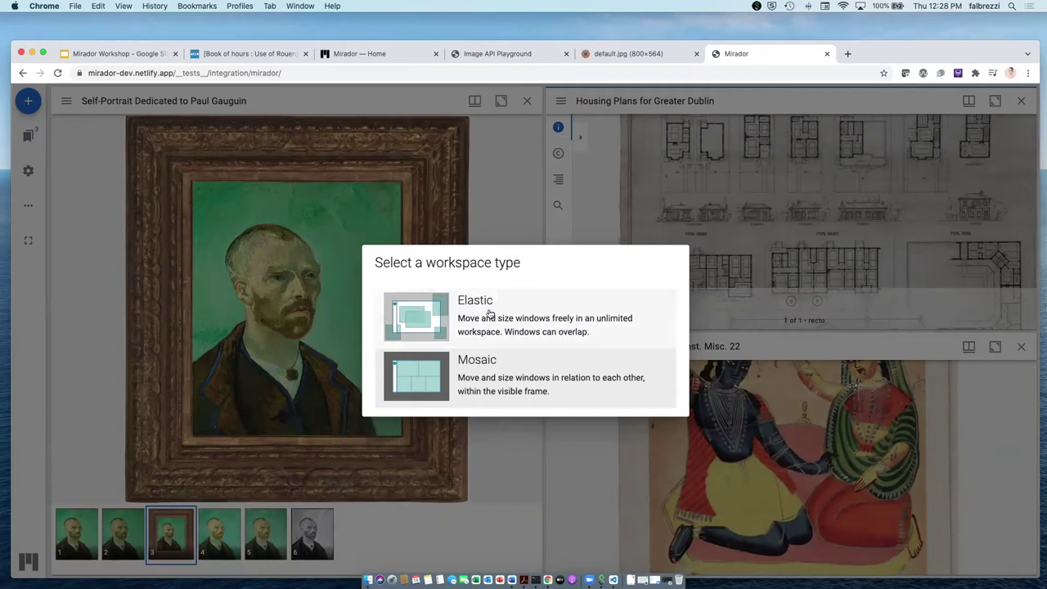
left_click(116, 226)
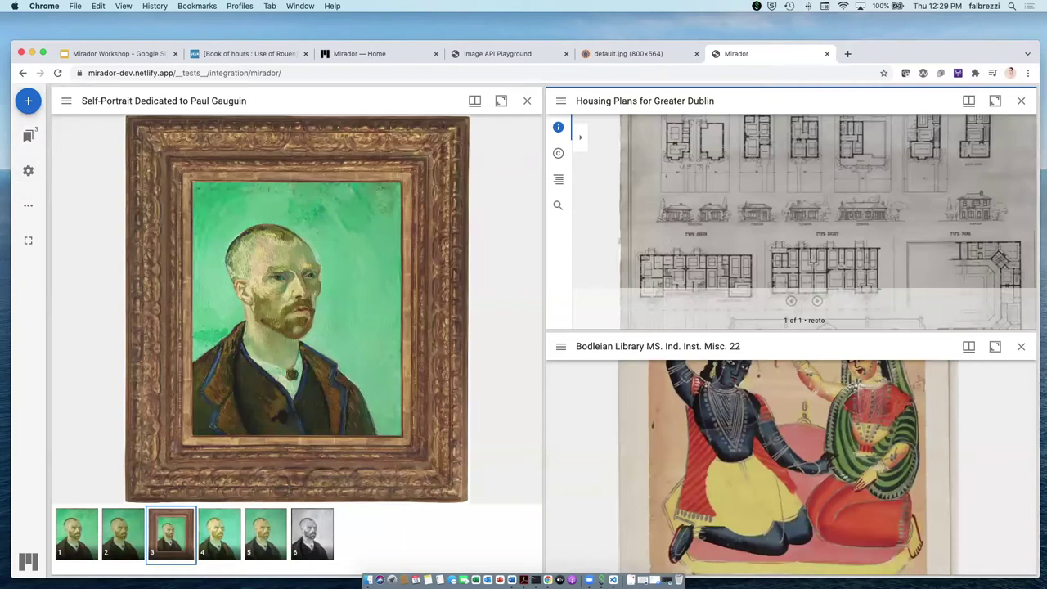
Step: Look at the workspace options and the list of interface languages in the workspace settings, and collapse the language list
left_click(31, 211)
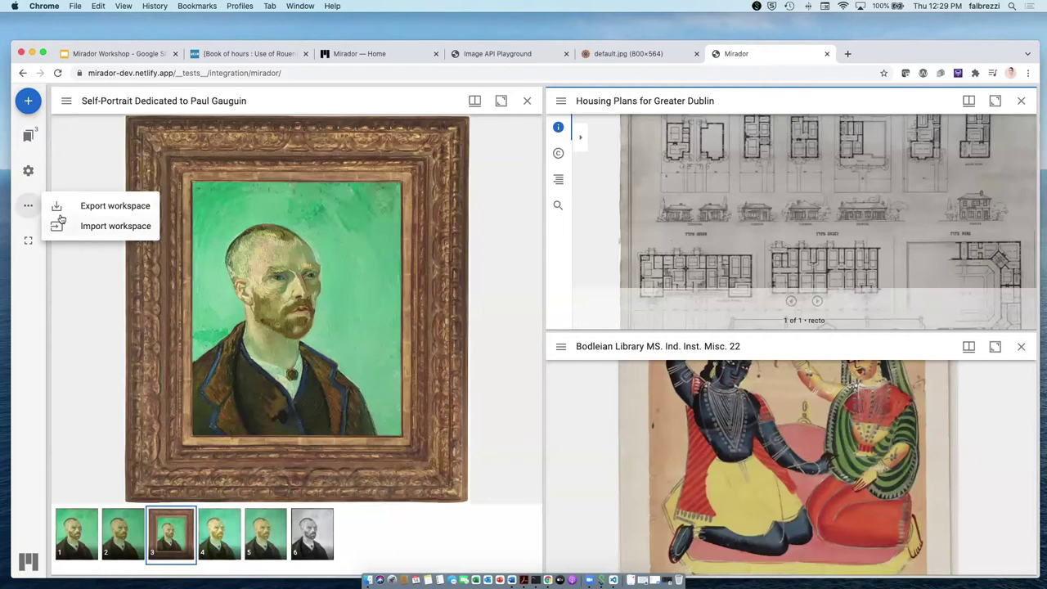
left_click(32, 175)
left_click(31, 174)
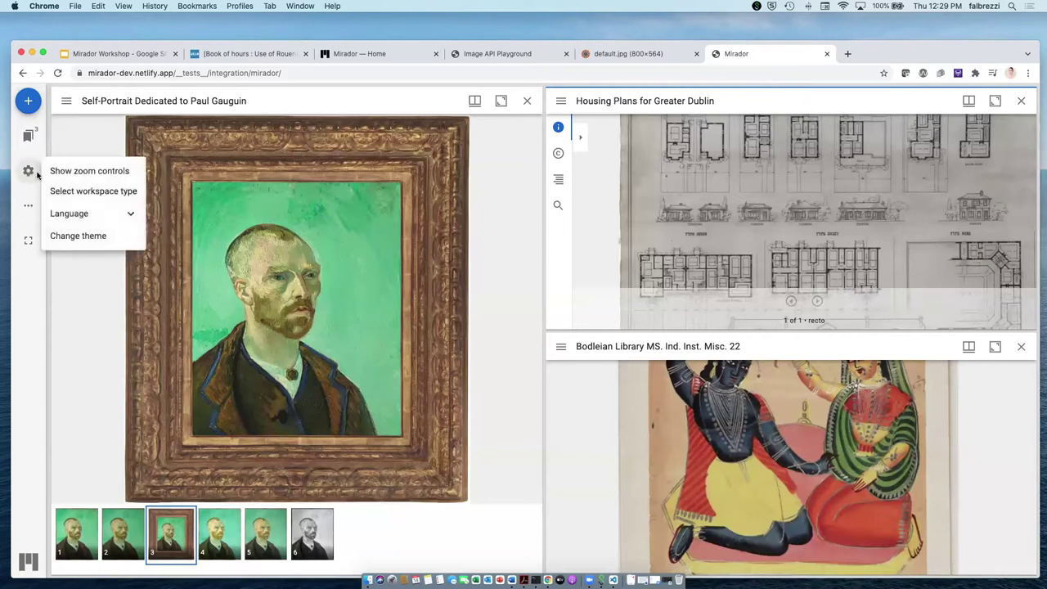
left_click(72, 216)
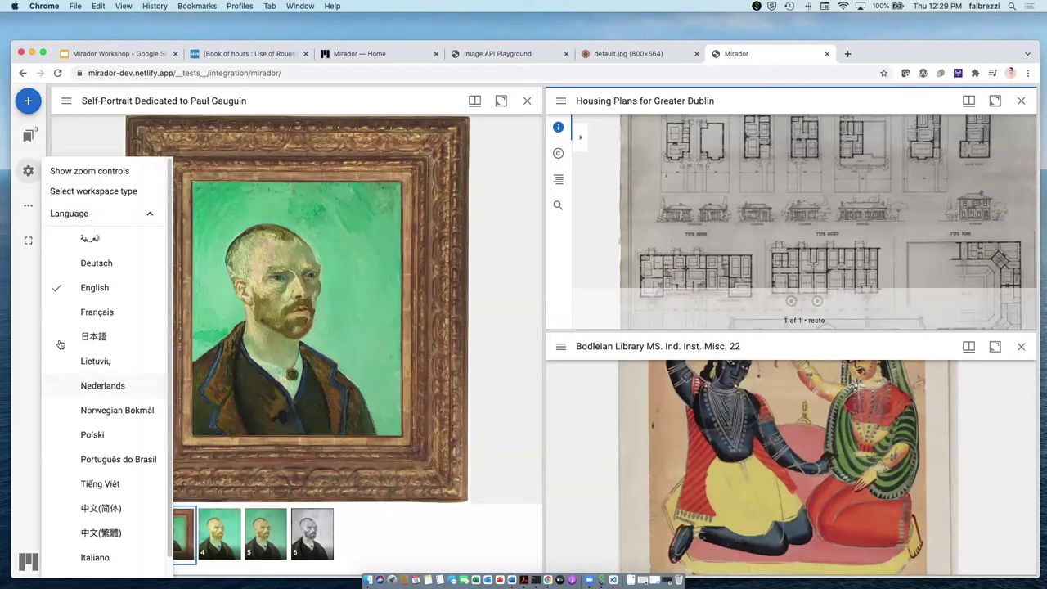
left_click(88, 215)
Step: Change the workspace to the dark theme and switch it back to the light theme
left_click(93, 236)
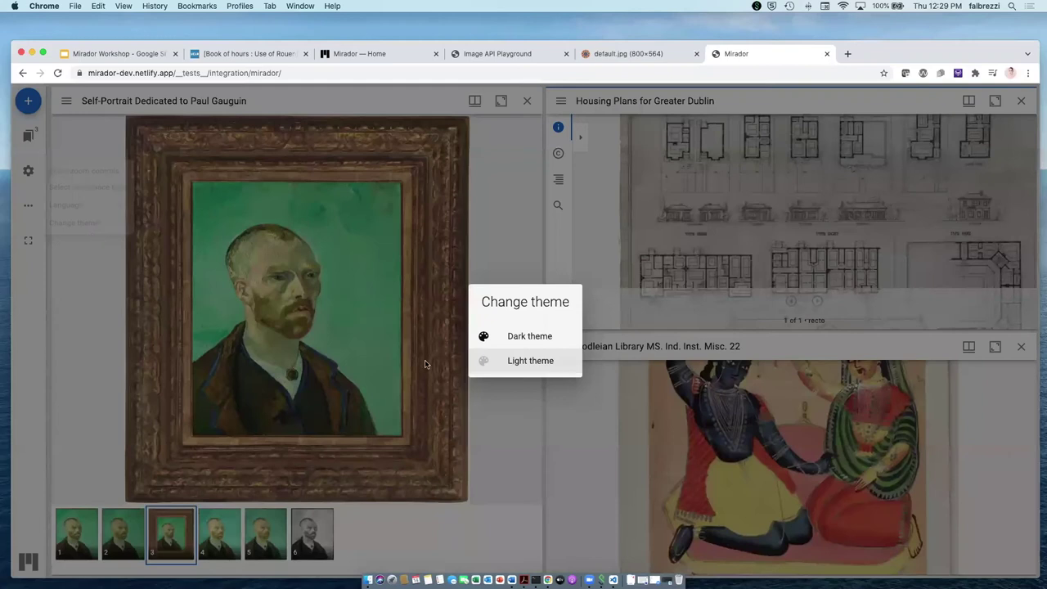
left_click(543, 336)
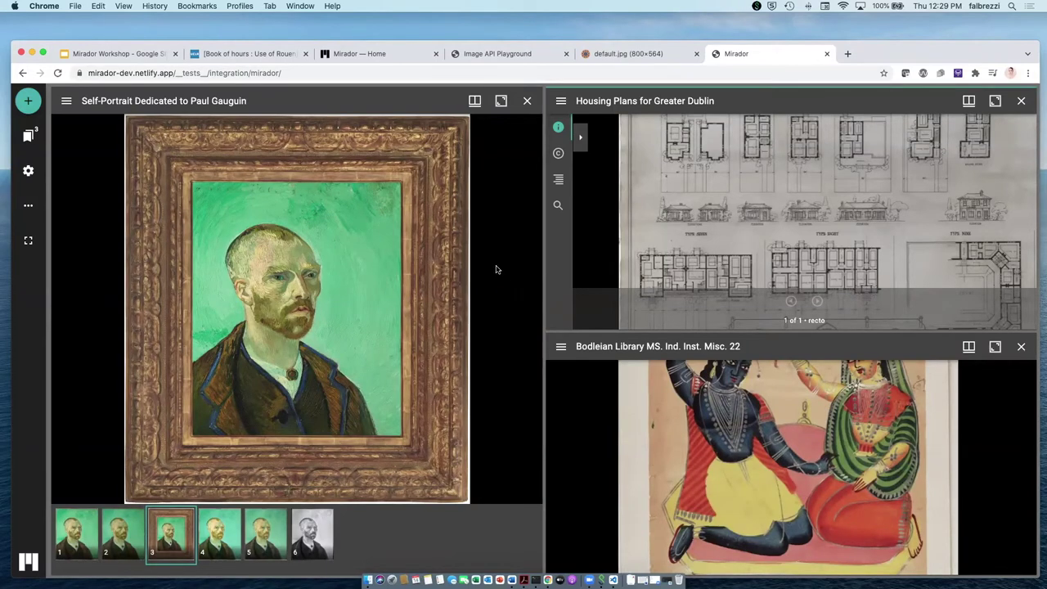
left_click(27, 171)
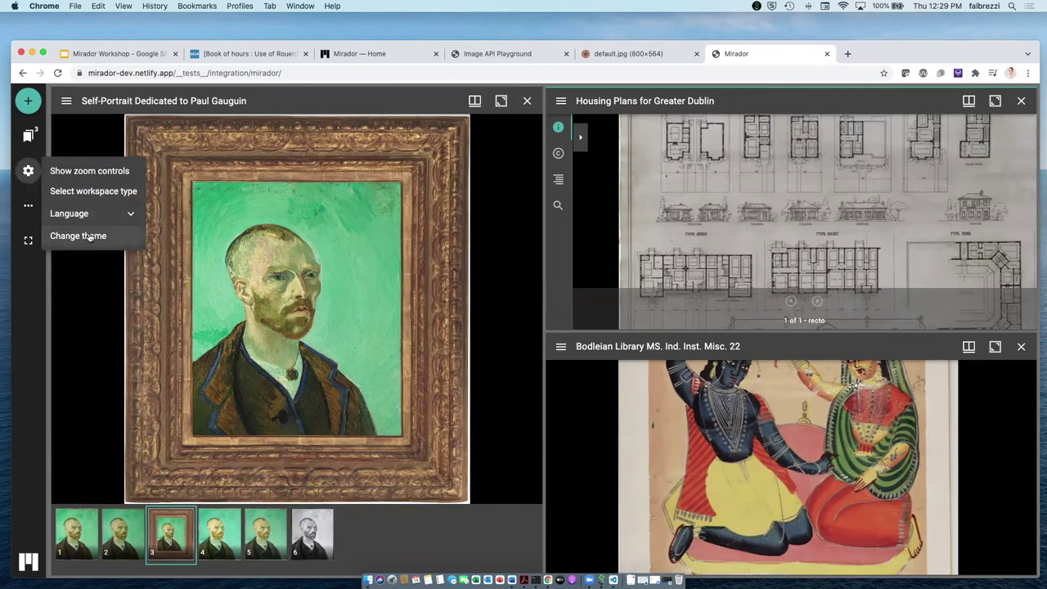
left_click(90, 235)
left_click(531, 364)
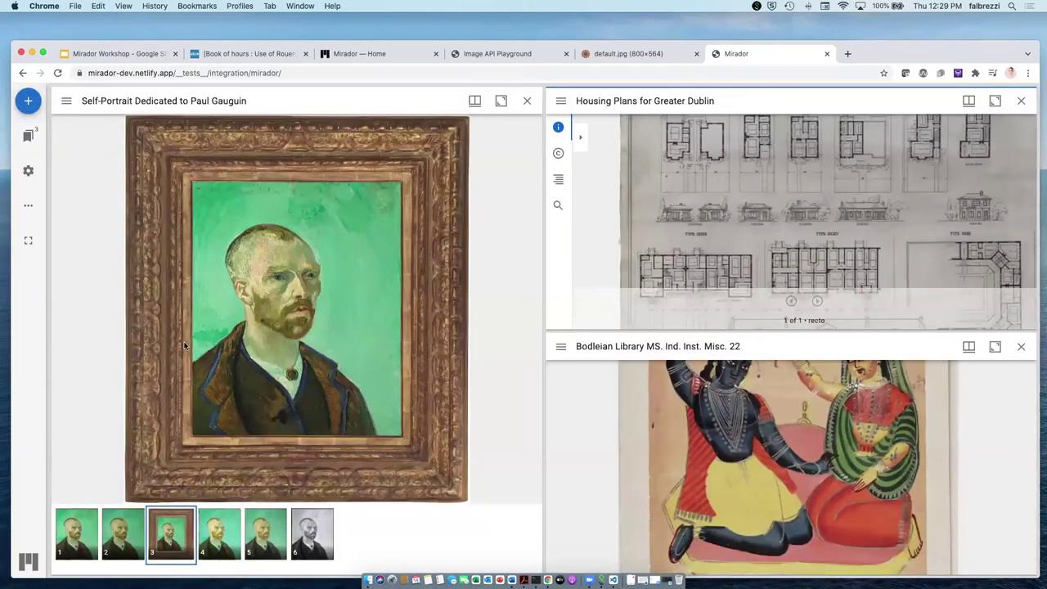
Step: Export the workspace by expanding its configuration and copying it
left_click(26, 209)
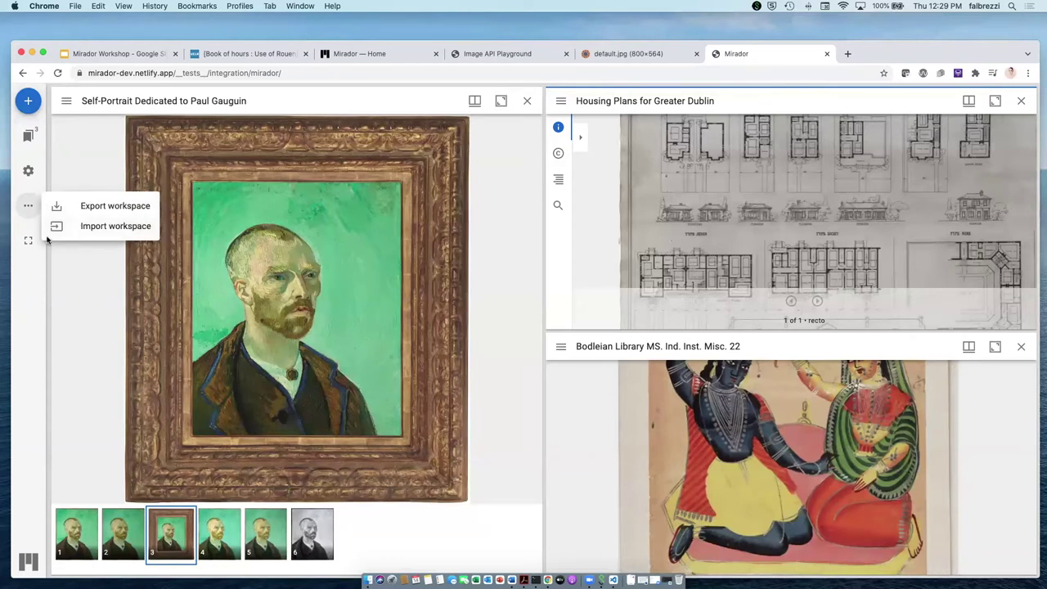
left_click(102, 210)
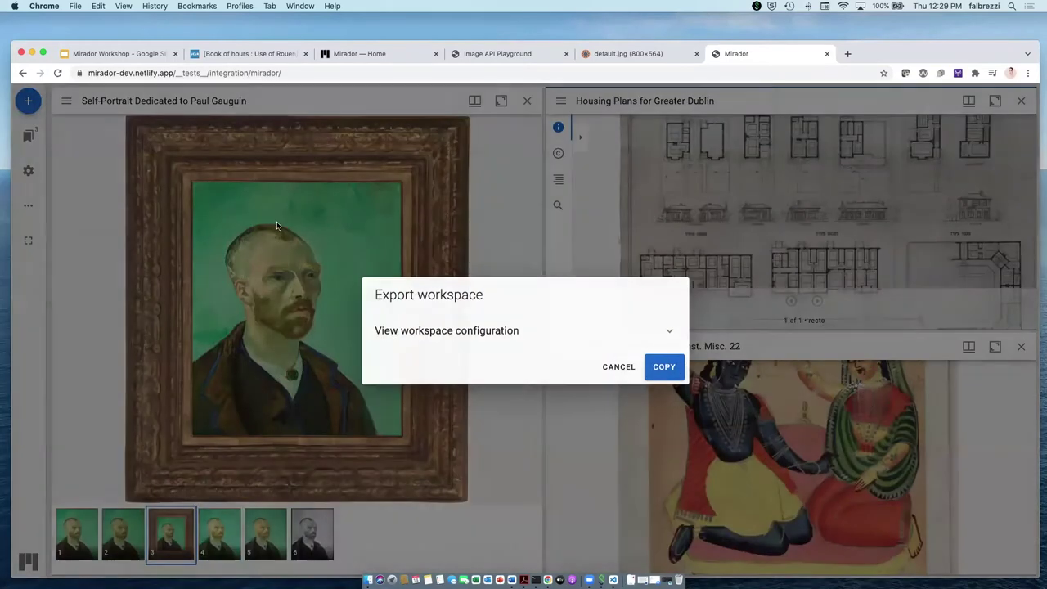
left_click(669, 330)
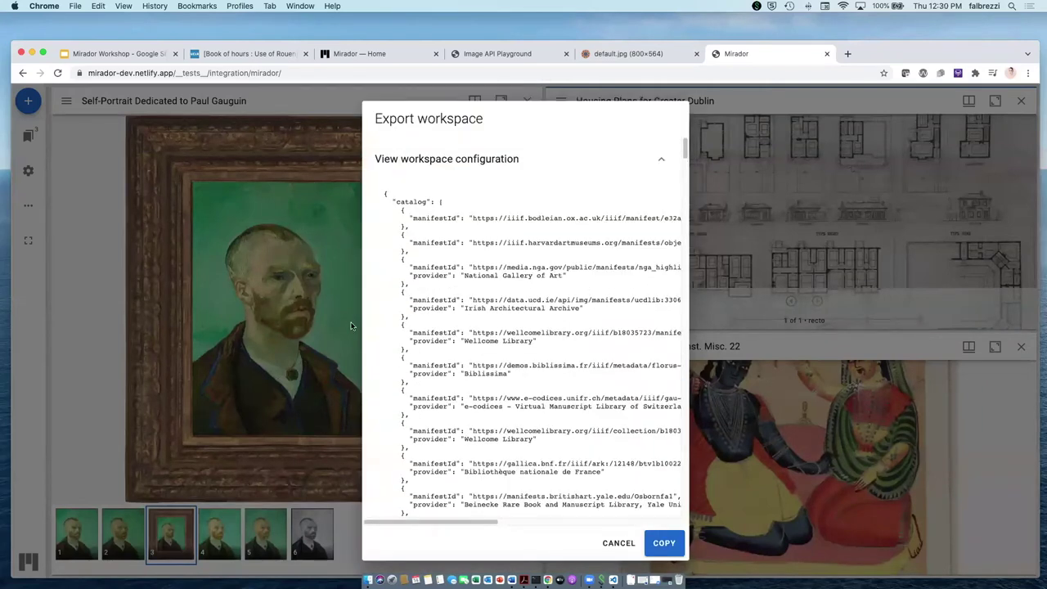
left_click(666, 543)
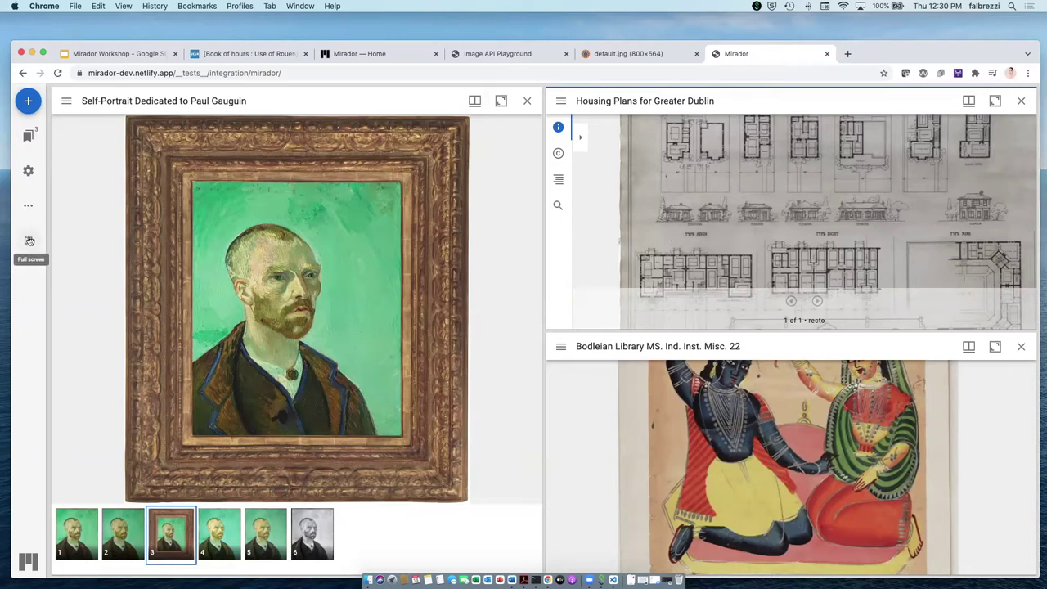
Step: Show the workspace in full screen and exit it, and switch to the Mirador Workshop slides to advance one slide
left_click(28, 240)
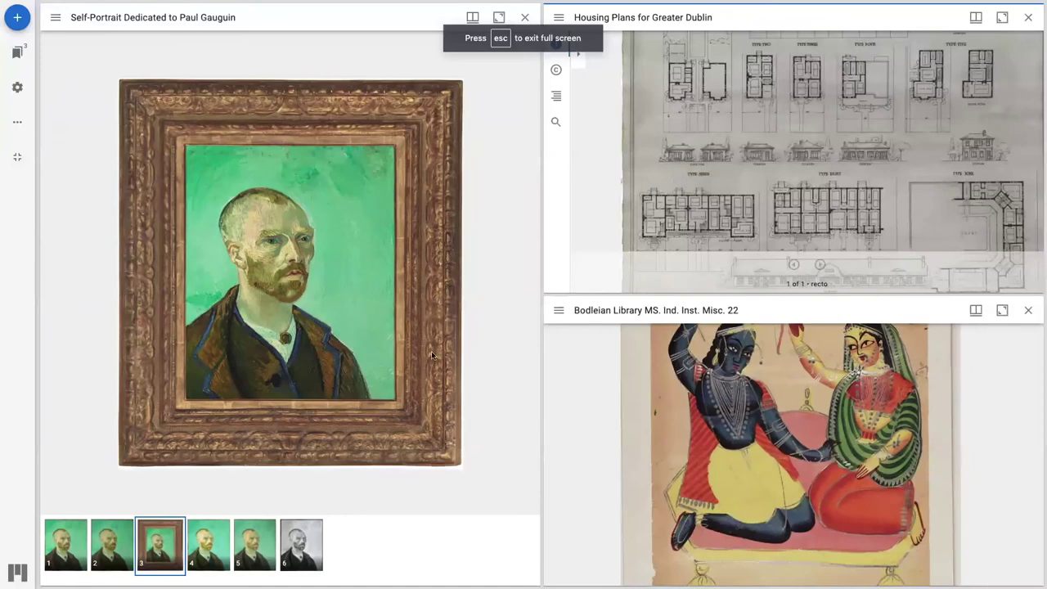
left_click(18, 157)
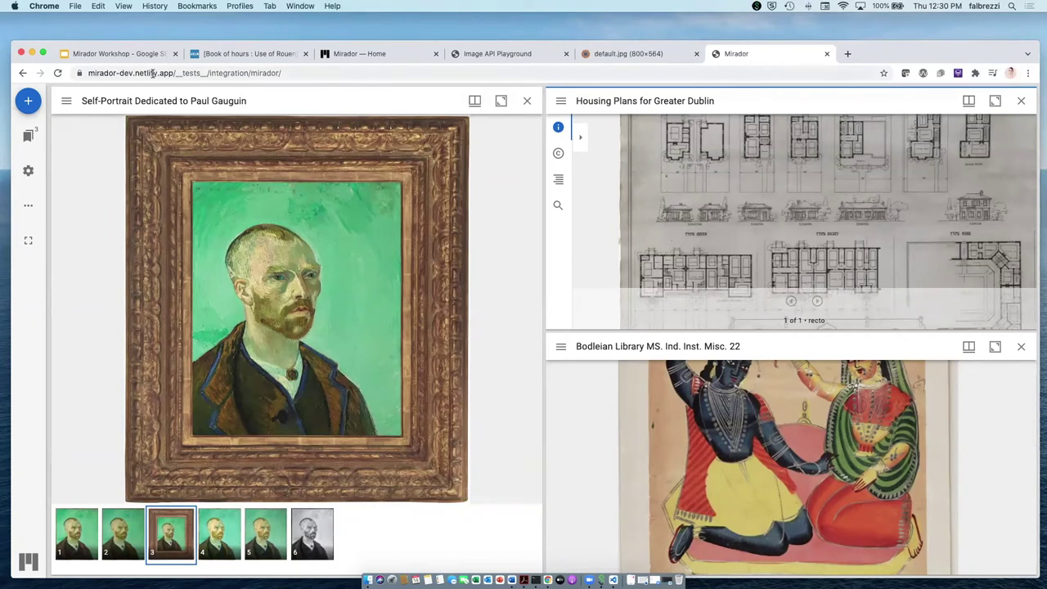
left_click(123, 54)
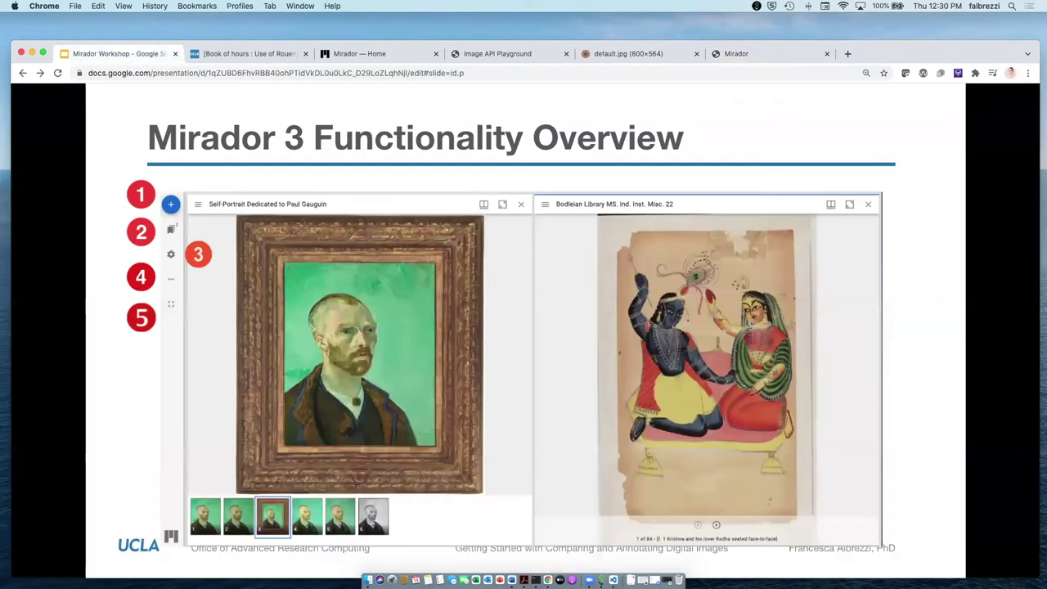
key("Right")
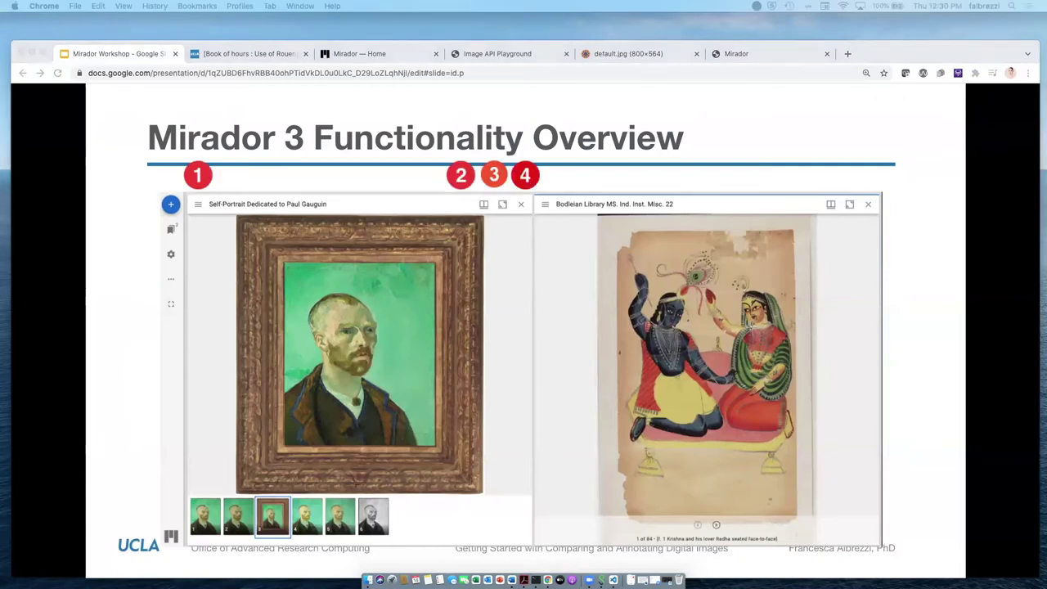
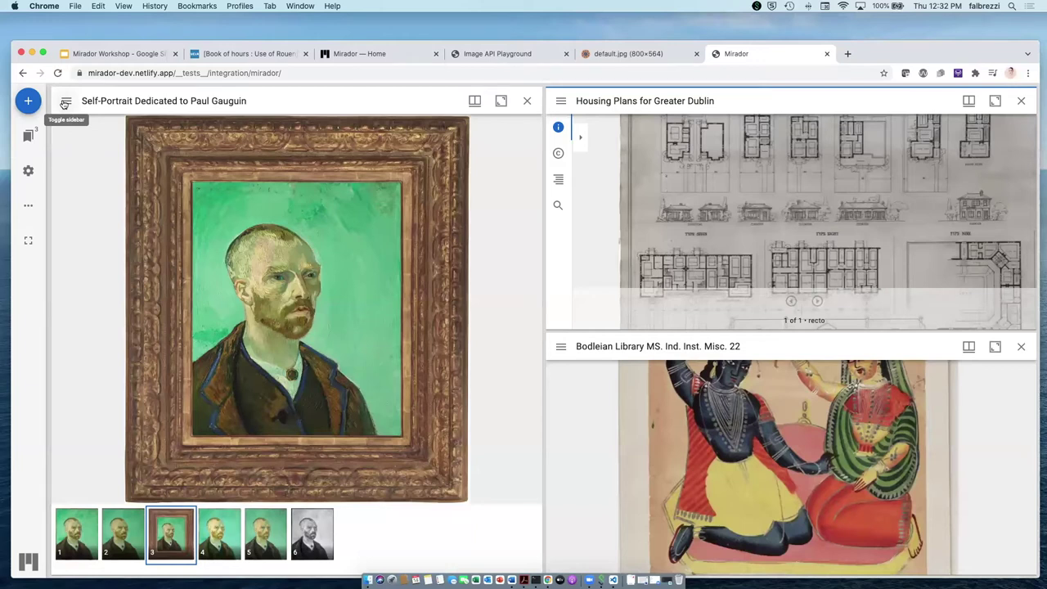
Step: Open the sidebar of the Self-Portrait Dedicated to Paul Gauguin window and read its item information down to the IIIF manifest link
left_click(65, 102)
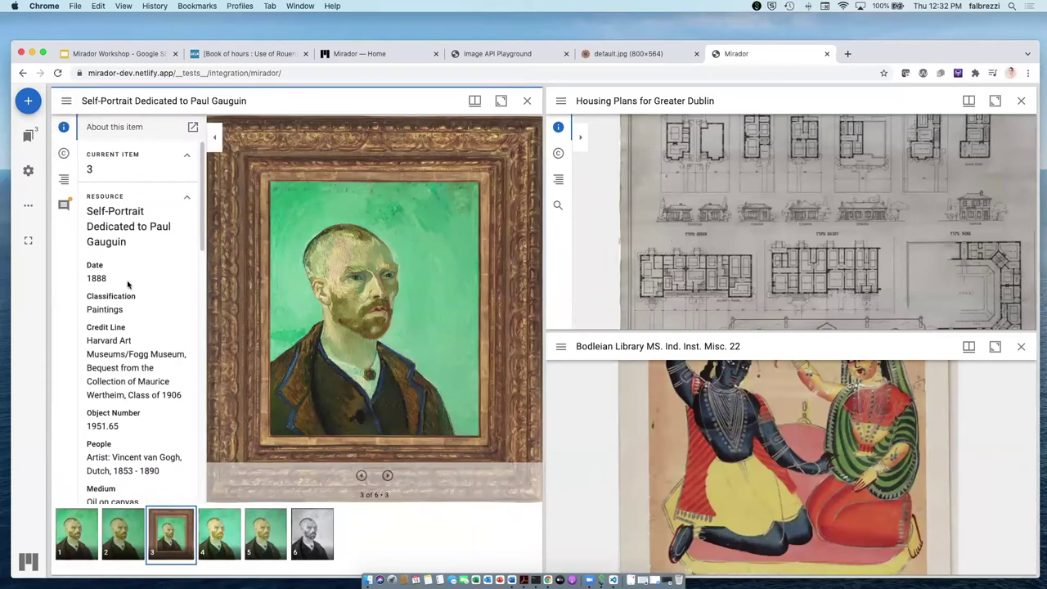
scroll(128, 283, "down", 5)
scroll(127, 283, "down", 12)
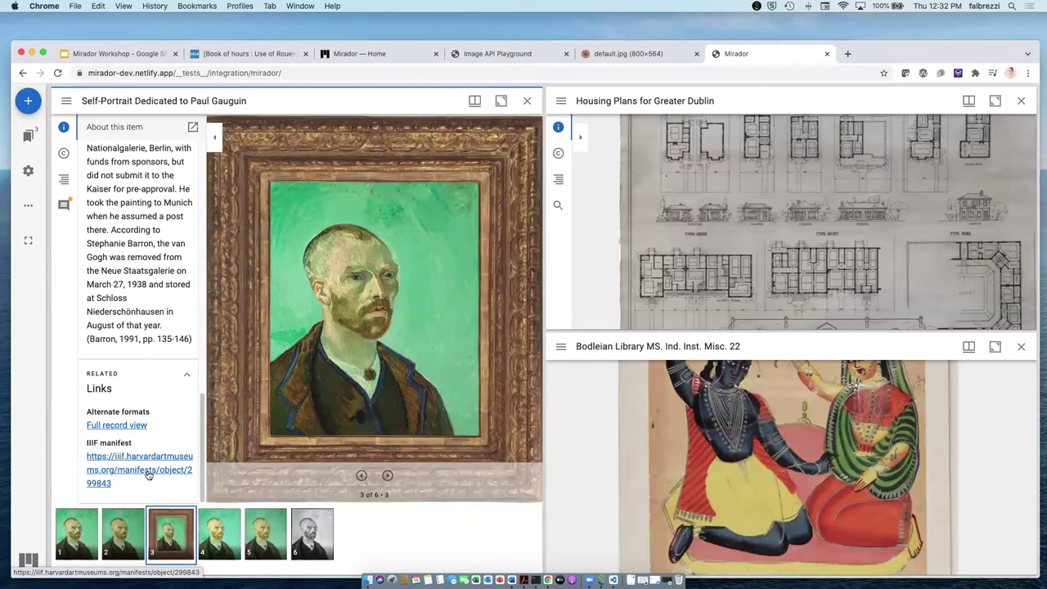
Step: Go through the self-portrait's rights, index and annotations, and open the annotations in a separate panel
left_click(63, 155)
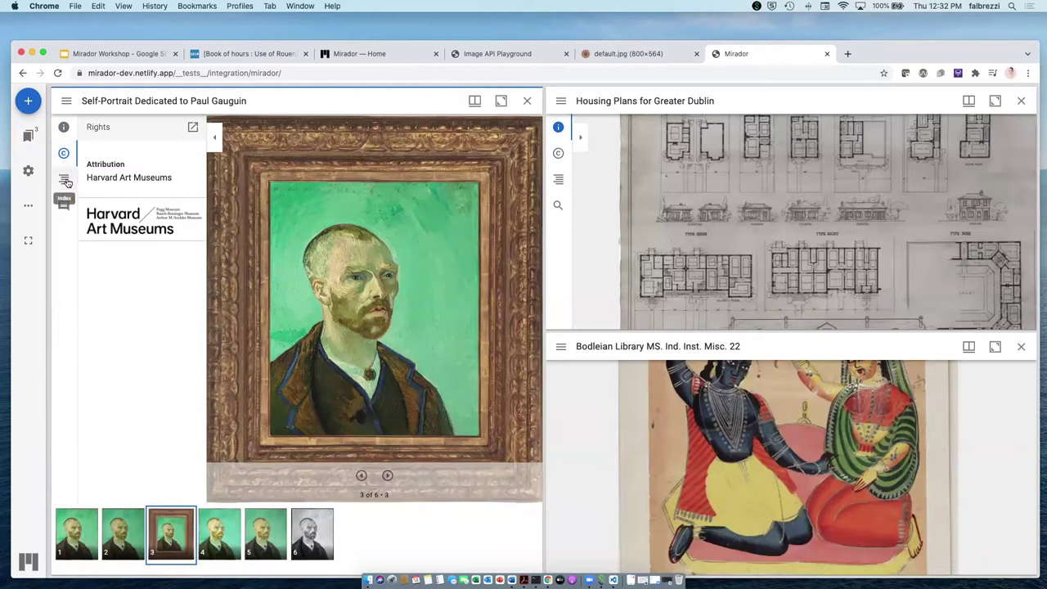
left_click(66, 181)
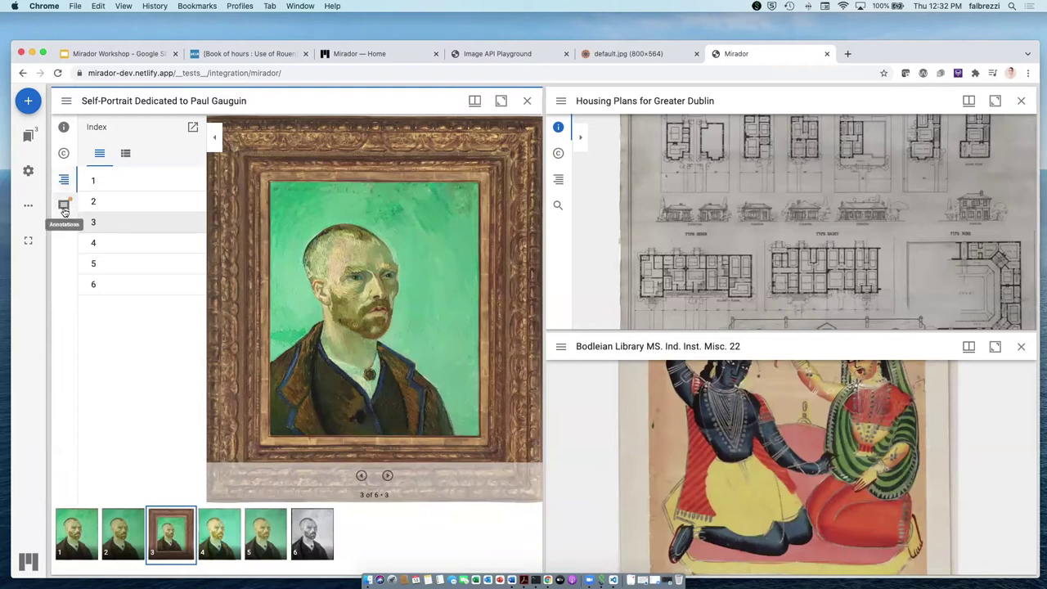
left_click(65, 211)
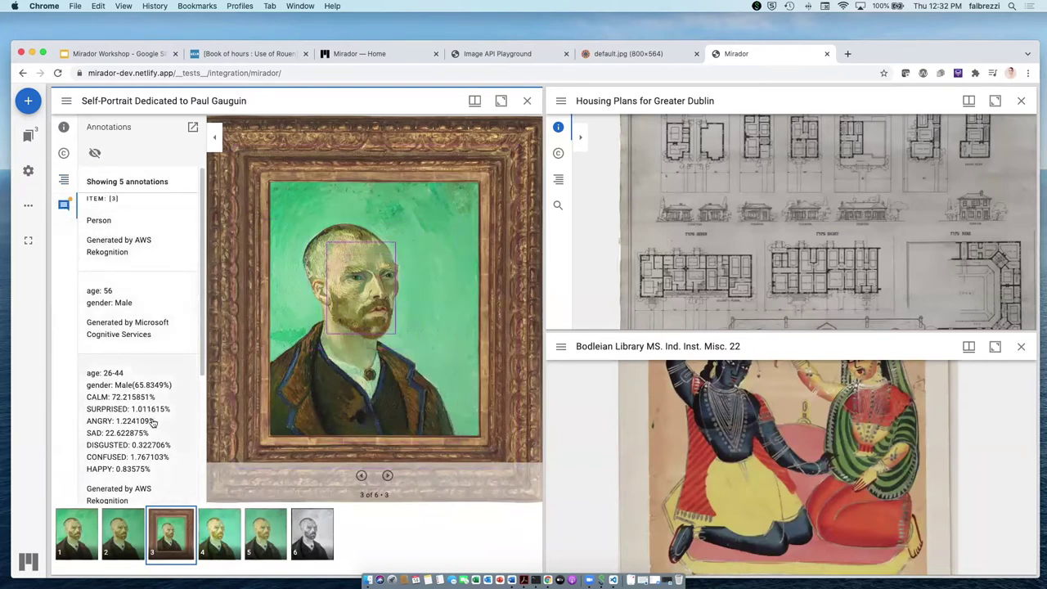
scroll(143, 397, "down", 5)
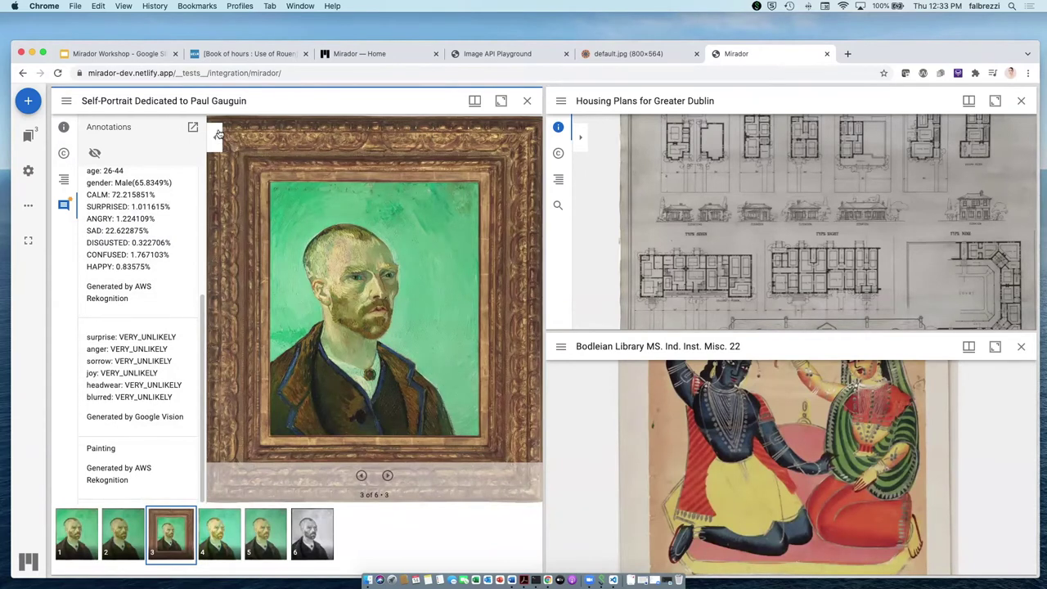
left_click(193, 129)
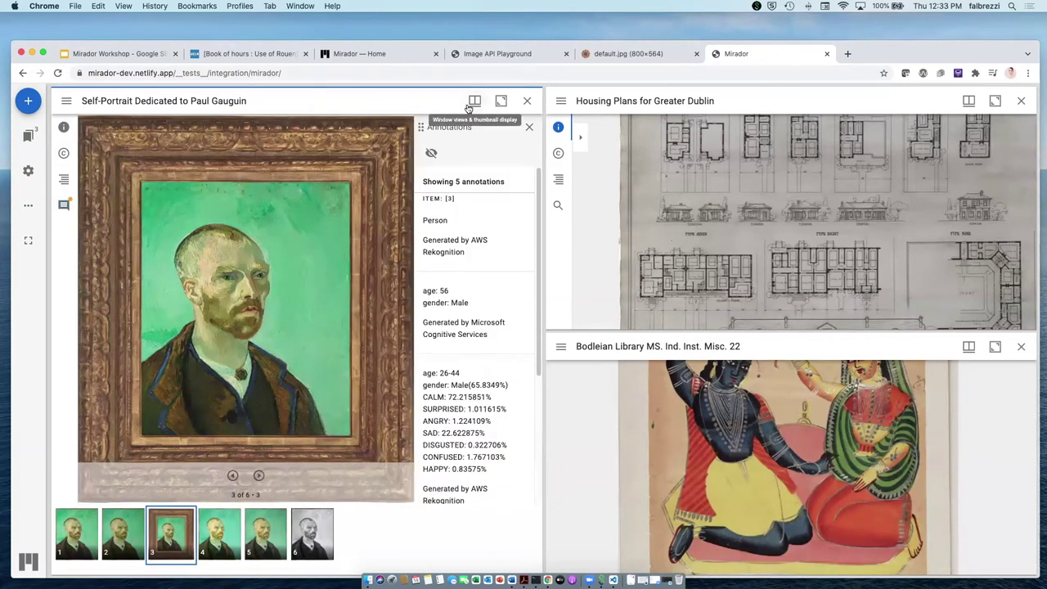
Step: Show the self-portrait window in Gallery view and return it to Single view
left_click(475, 105)
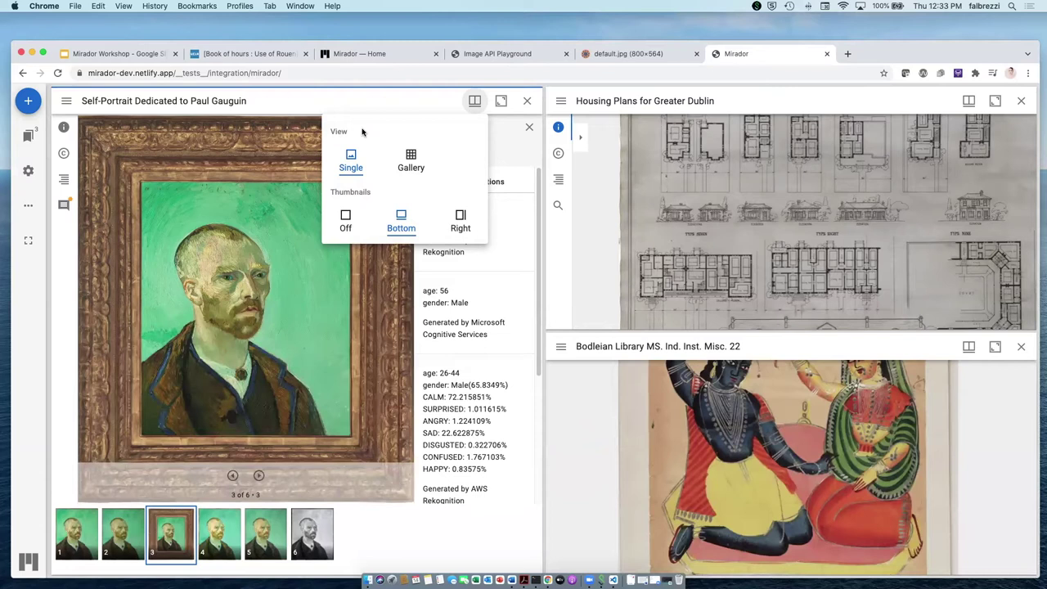
left_click(411, 163)
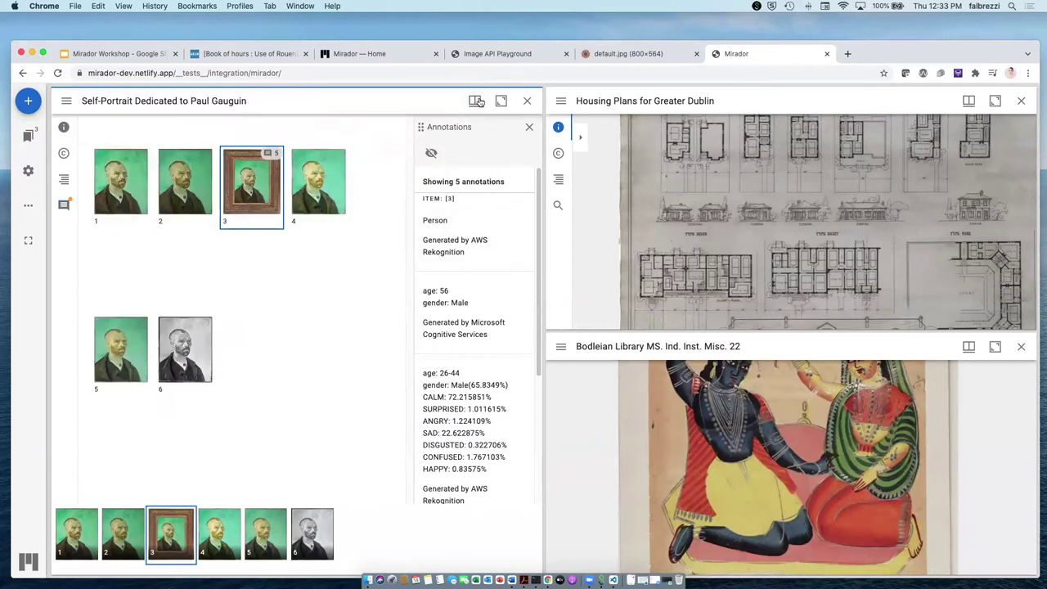
left_click(476, 100)
left_click(350, 163)
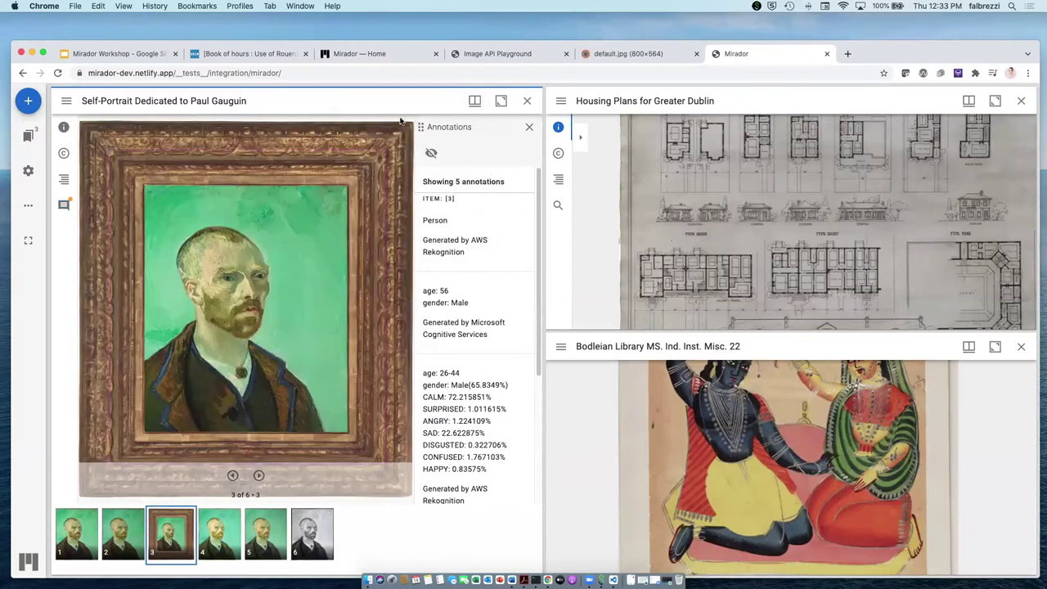
Step: Close the self-portrait's separate annotations panel and set its thumbnails first to Off and finally to Right
left_click(474, 101)
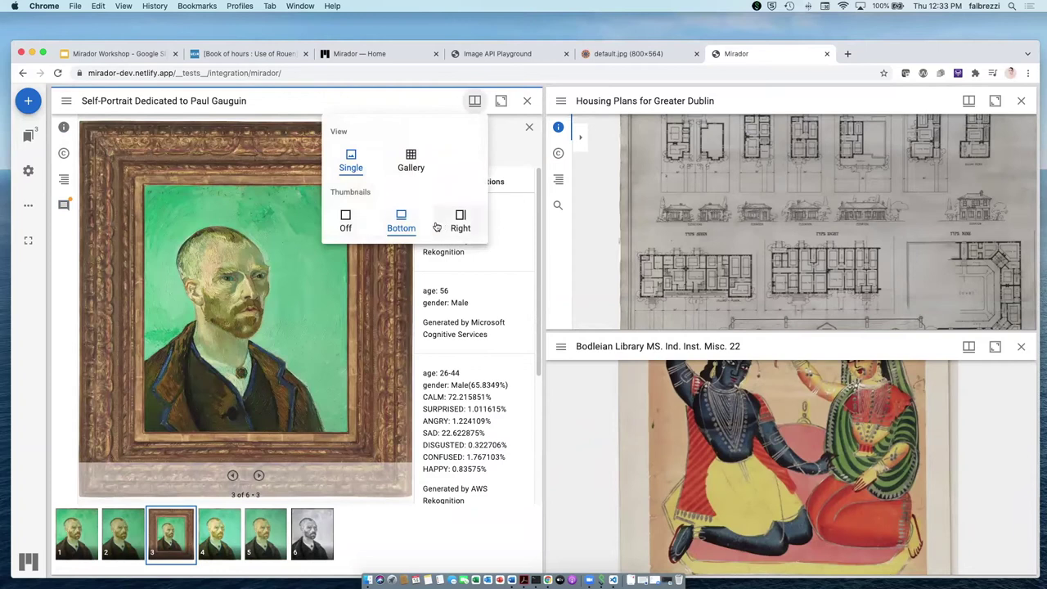
left_click(346, 222)
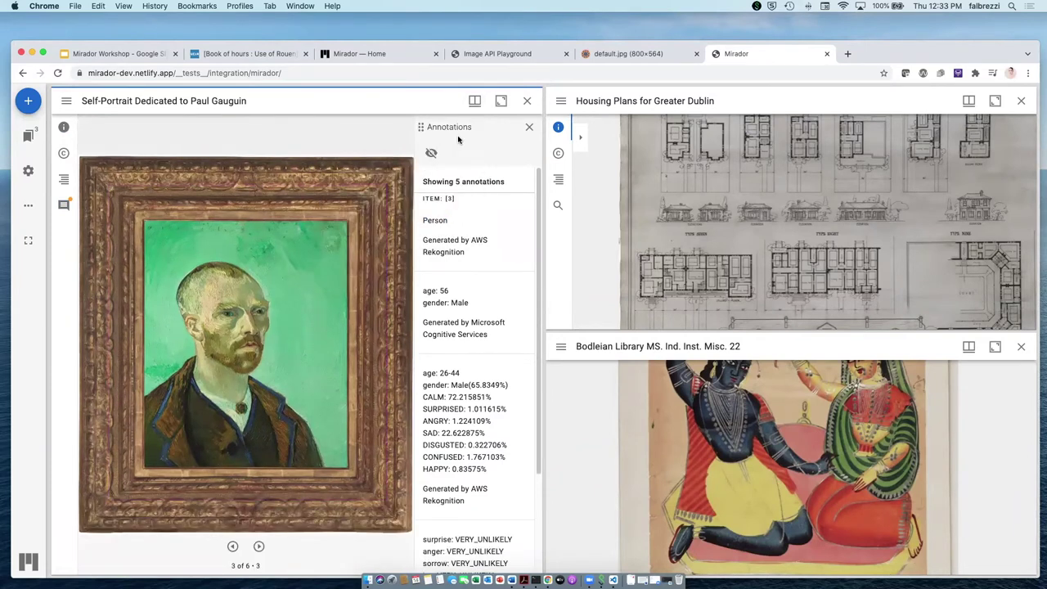
left_click(528, 127)
left_click(474, 100)
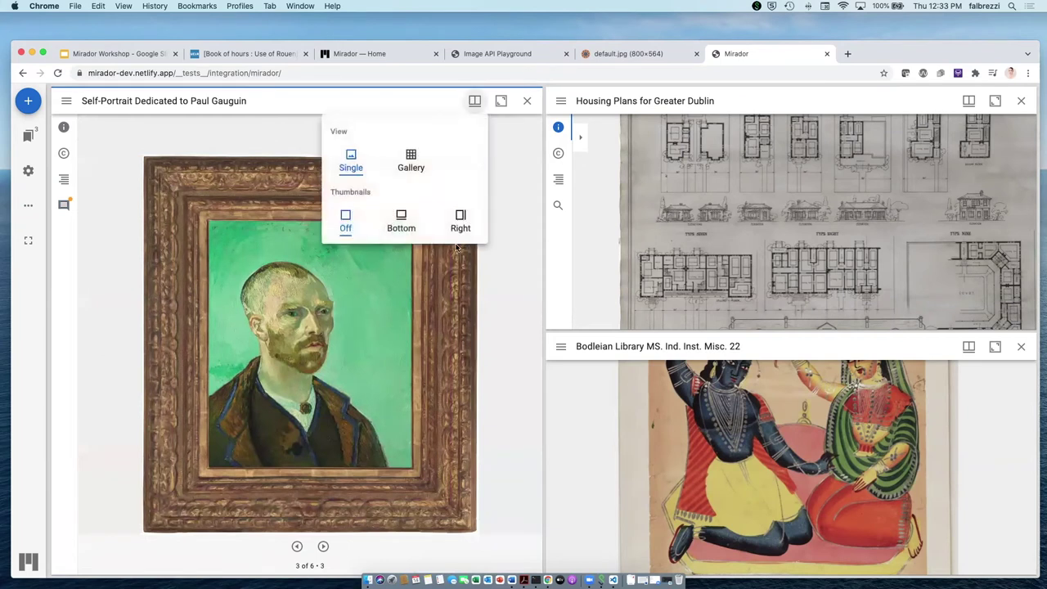
left_click(459, 226)
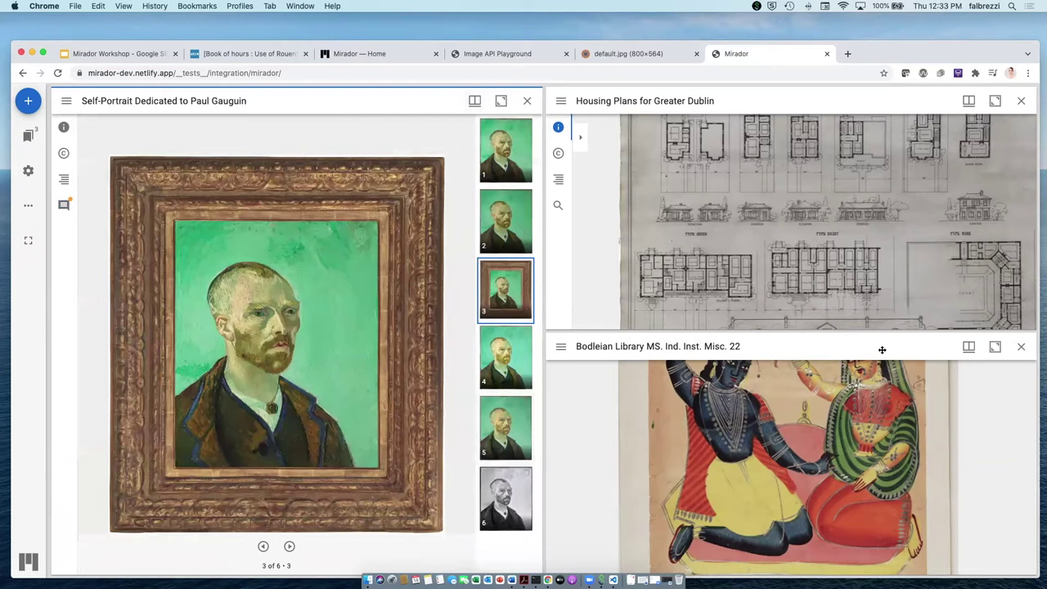
Step: Display the Bodleian Library MS. Ind. Inst. Misc. 22 window in Gallery view
left_click(968, 346)
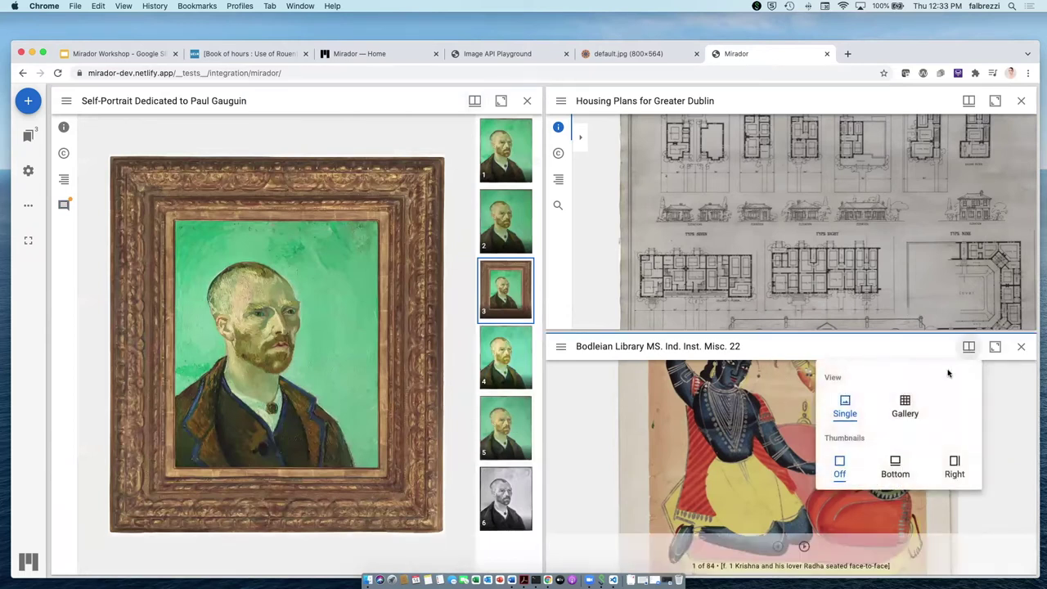
left_click(905, 413)
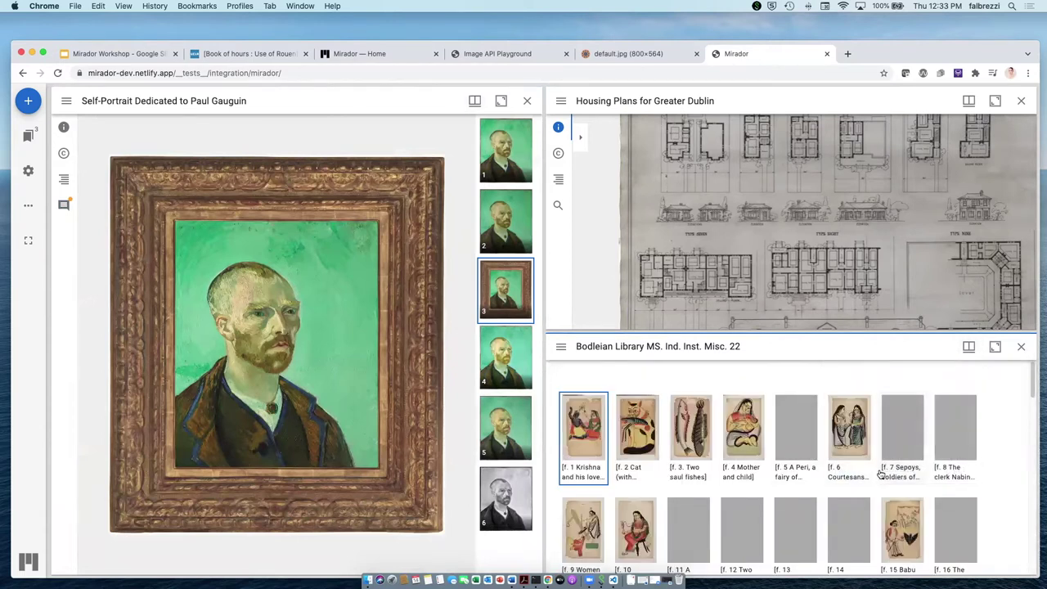
Step: Check the view and thumbnail options available for the Bodleian Library and Housing Plans for Greater Dublin windows
left_click(968, 347)
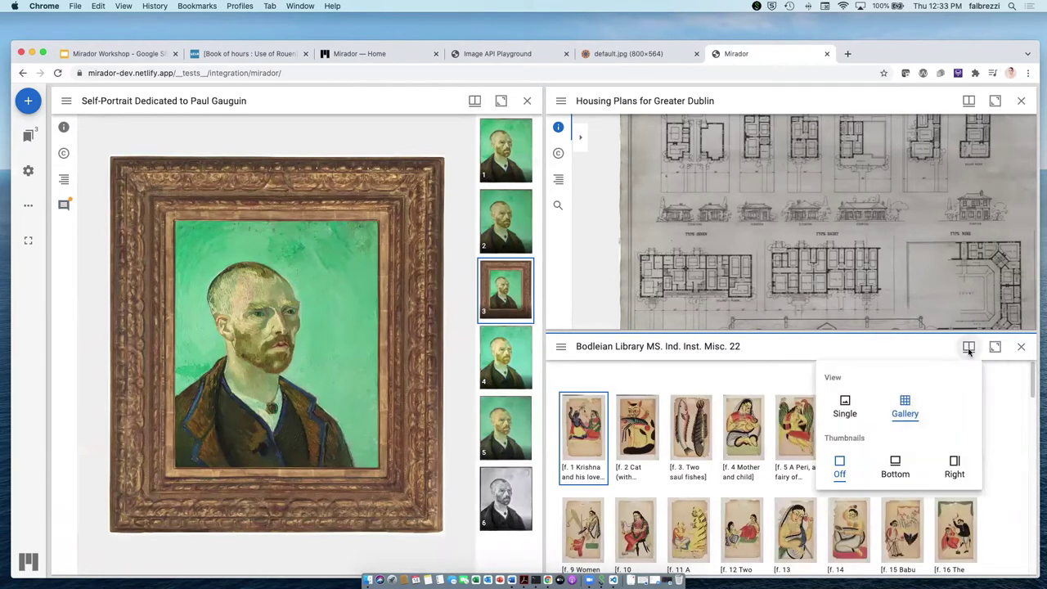
left_click(970, 103)
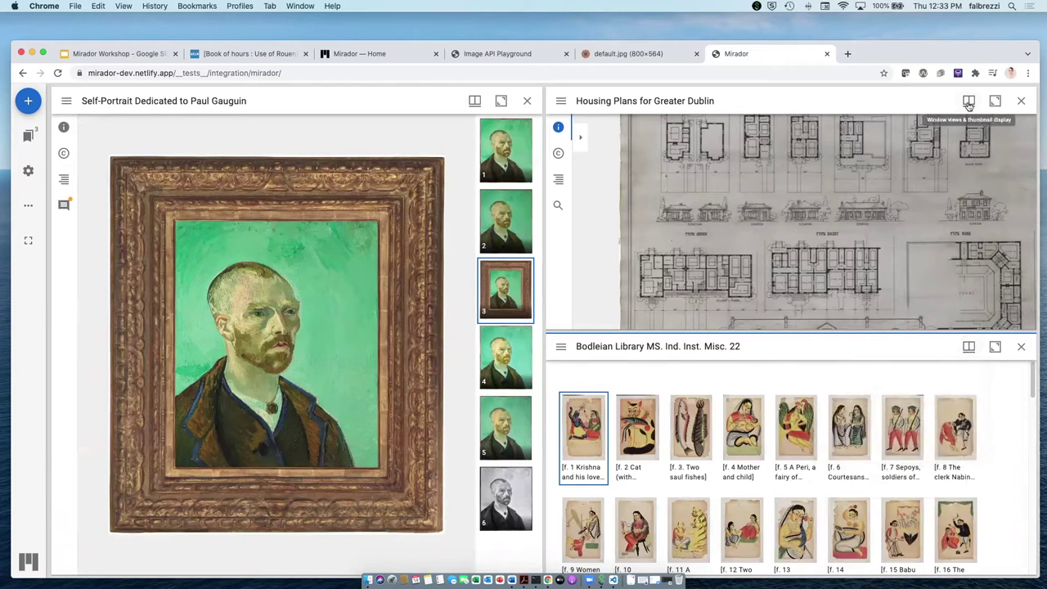
left_click(969, 103)
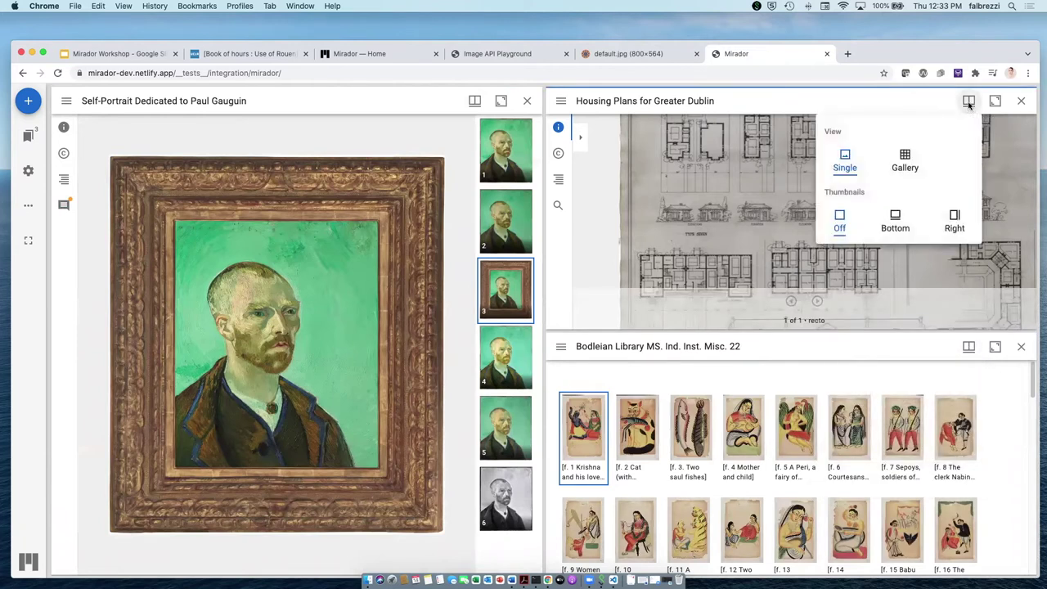
left_click(969, 104)
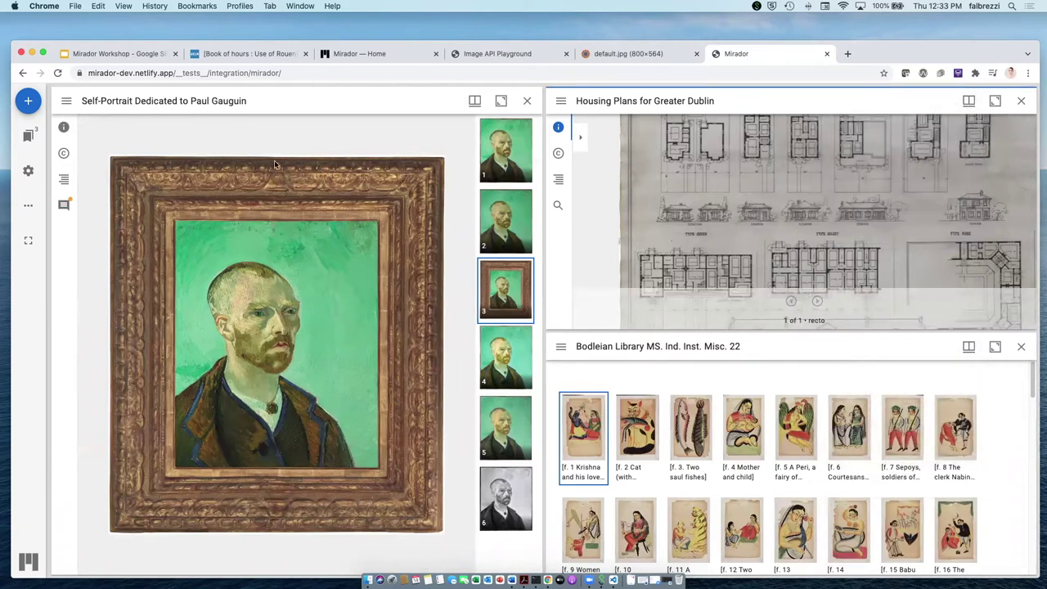
left_click(30, 102)
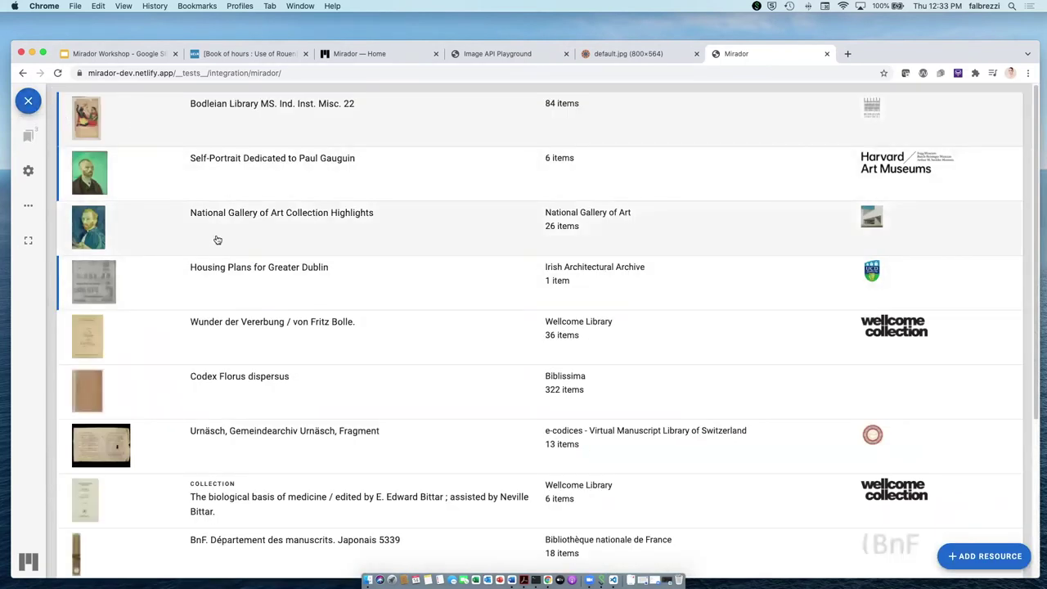
left_click(217, 239)
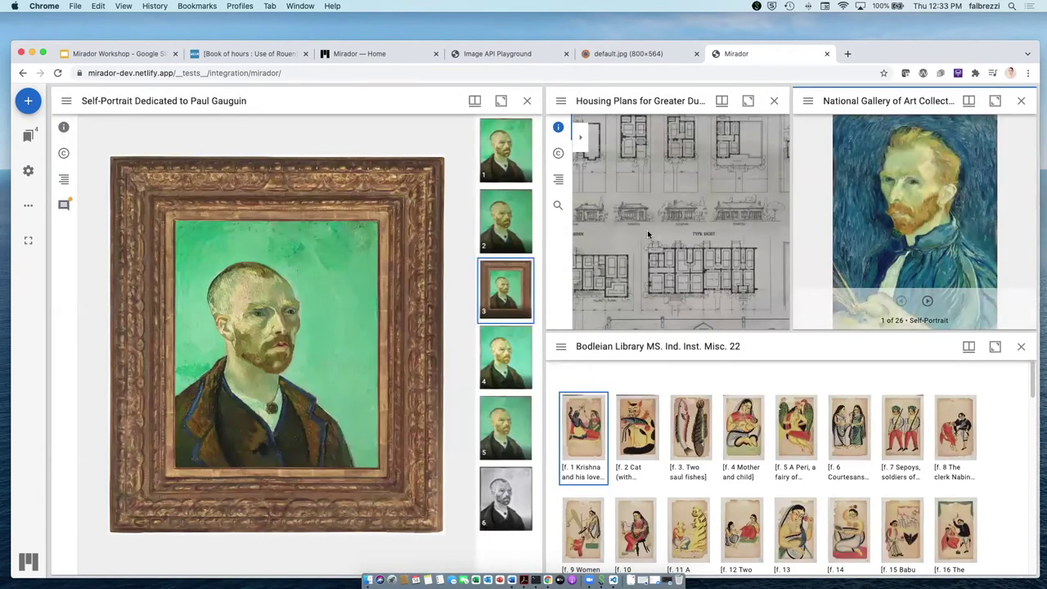
left_click(968, 101)
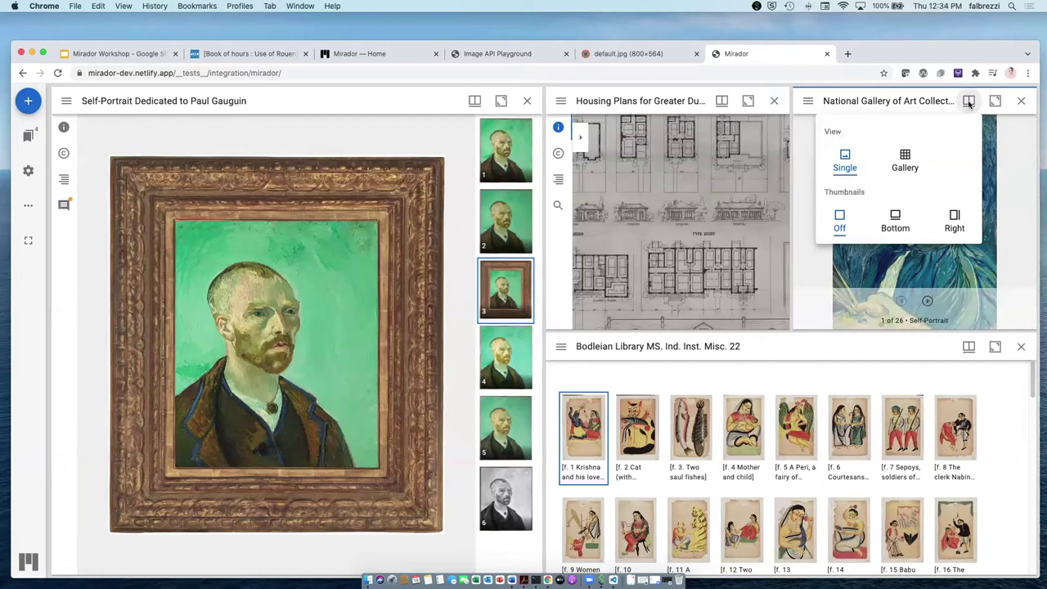
left_click(969, 103)
left_click(1022, 102)
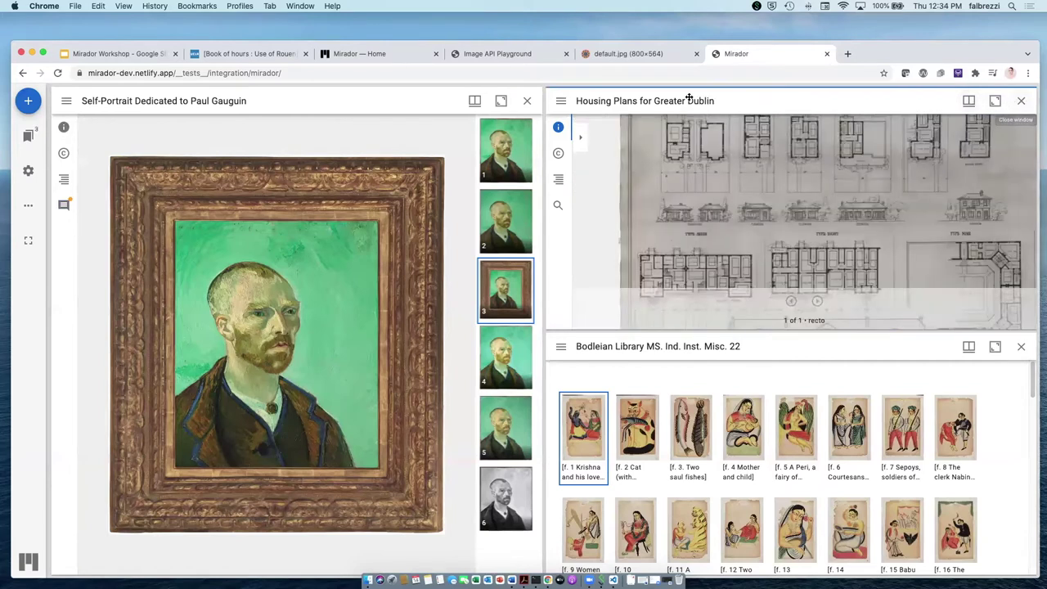
Step: Hide the self-portrait's sidebar and open Wunder der Vererbung in its own window in Book view
left_click(66, 103)
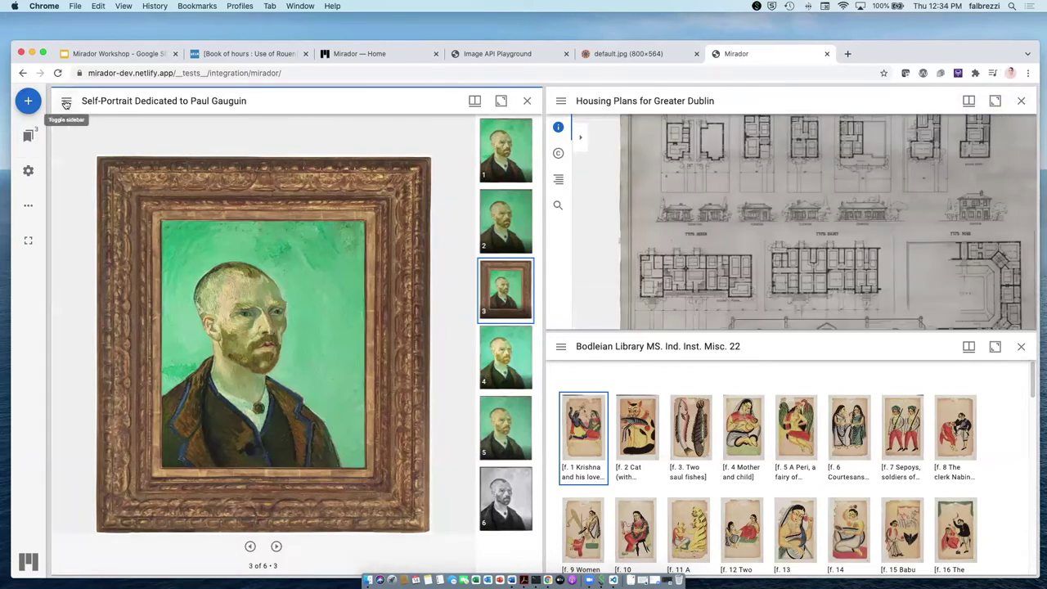
left_click(28, 101)
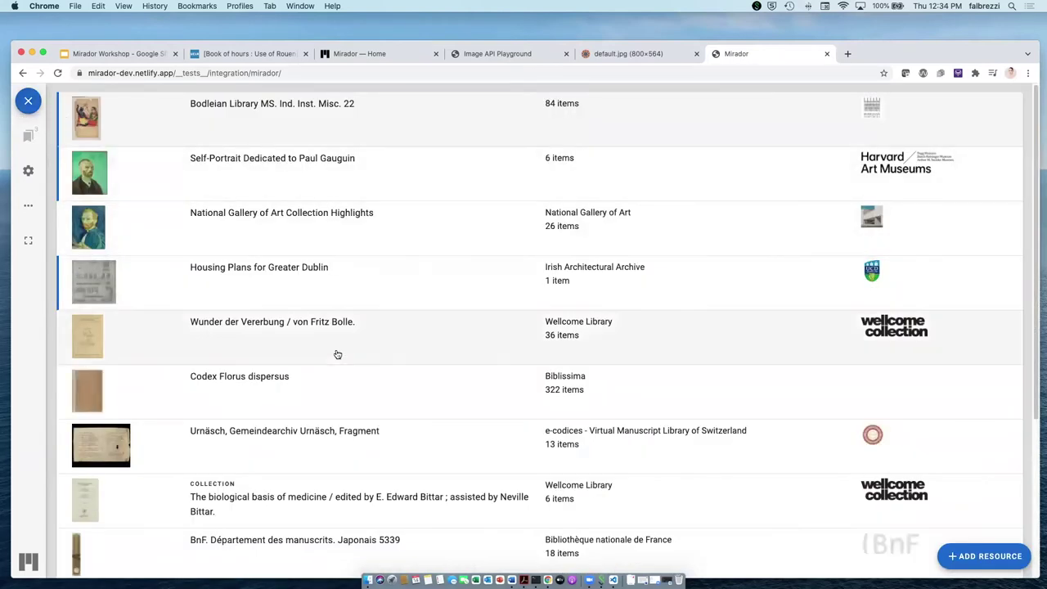
left_click(291, 327)
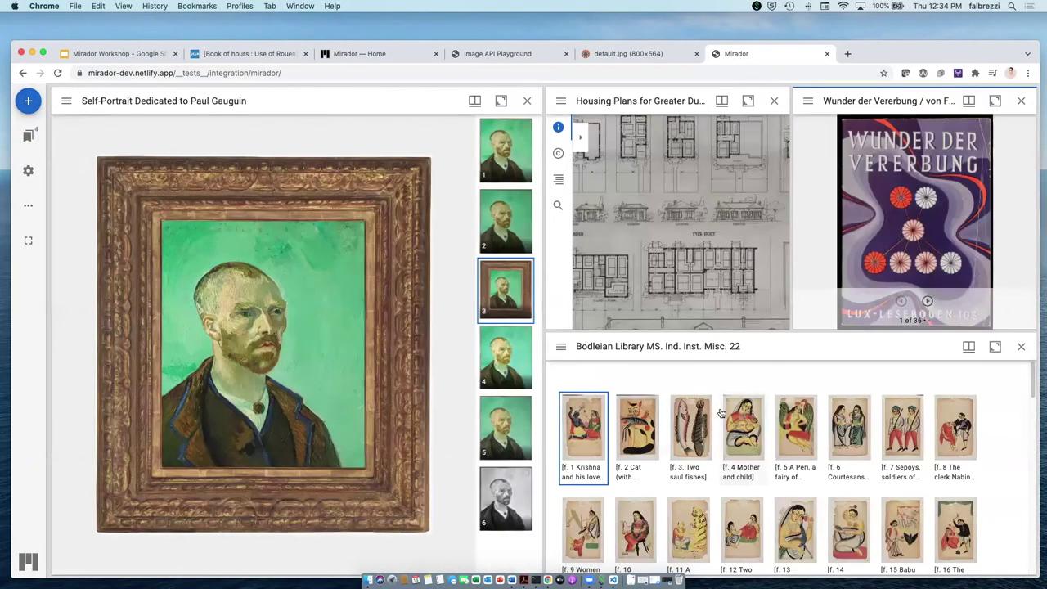
left_click(968, 102)
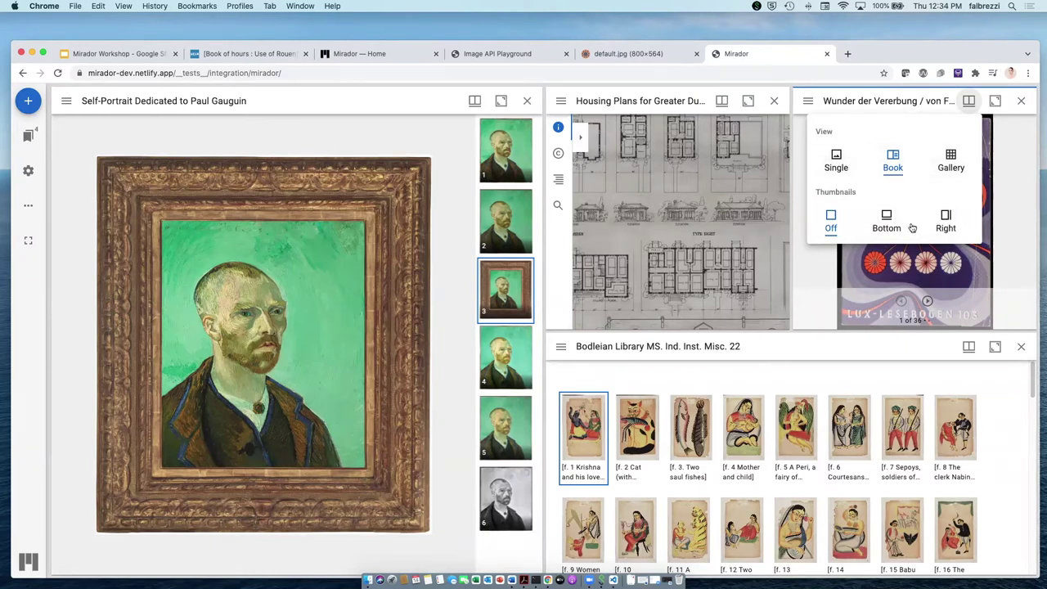
left_click(893, 162)
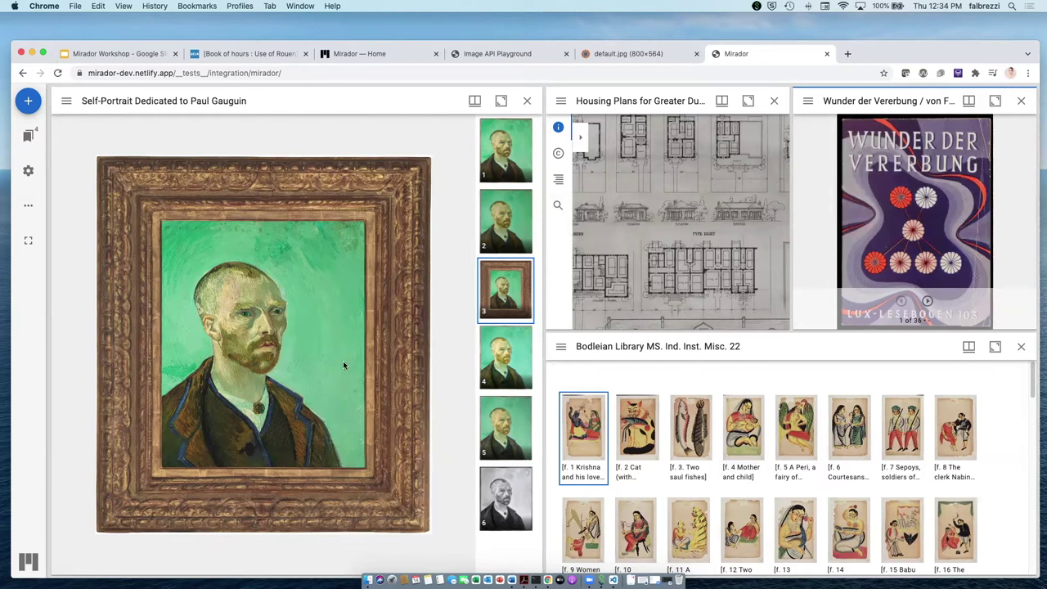
Step: Close the Housing Plans for Greater Dublin window, and maximize the self-portrait window and restore it
left_click(773, 100)
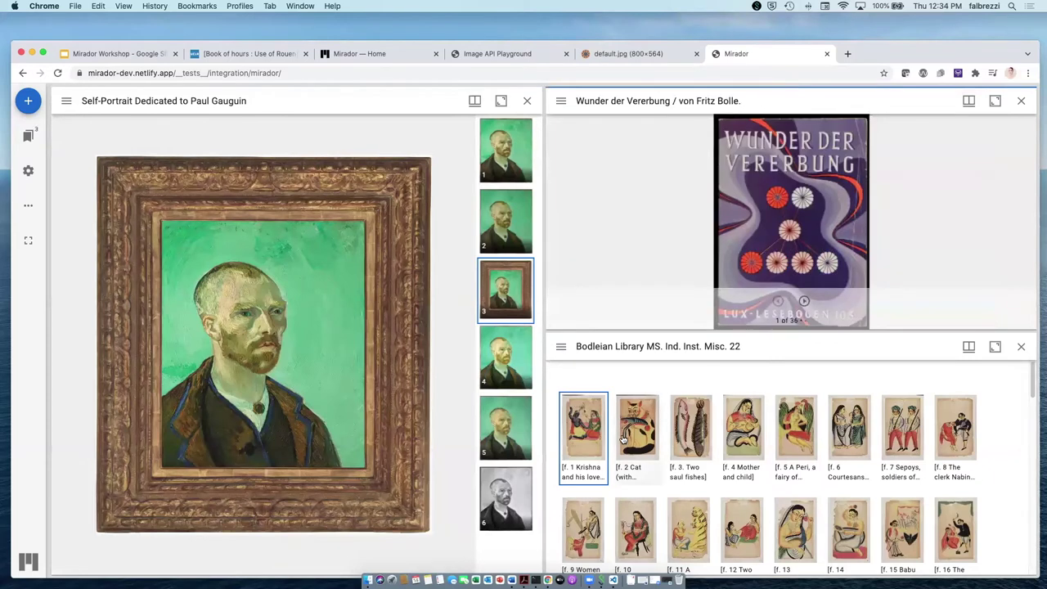
left_click(502, 101)
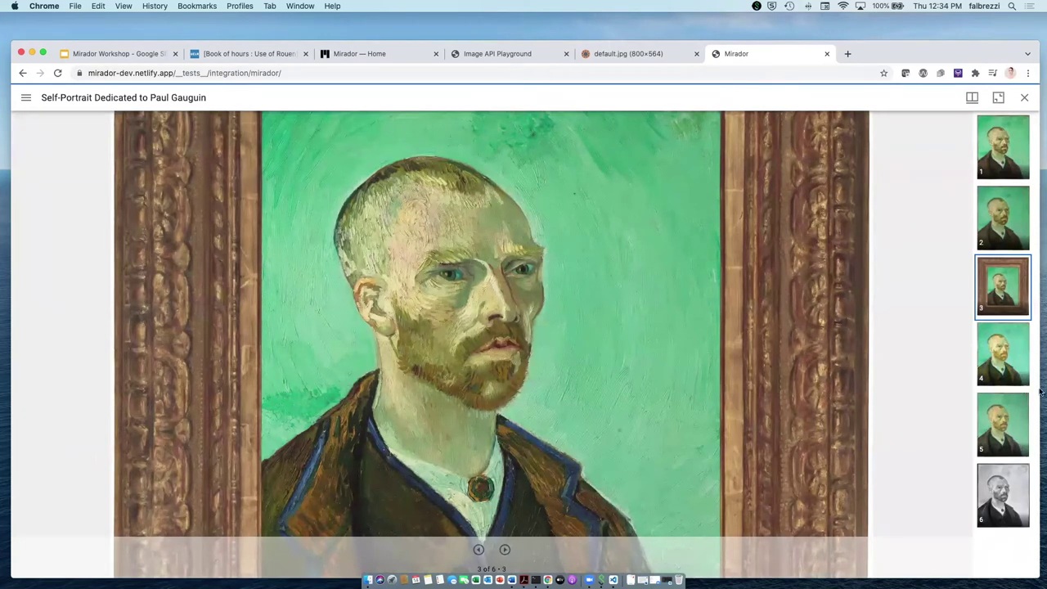
left_click(999, 98)
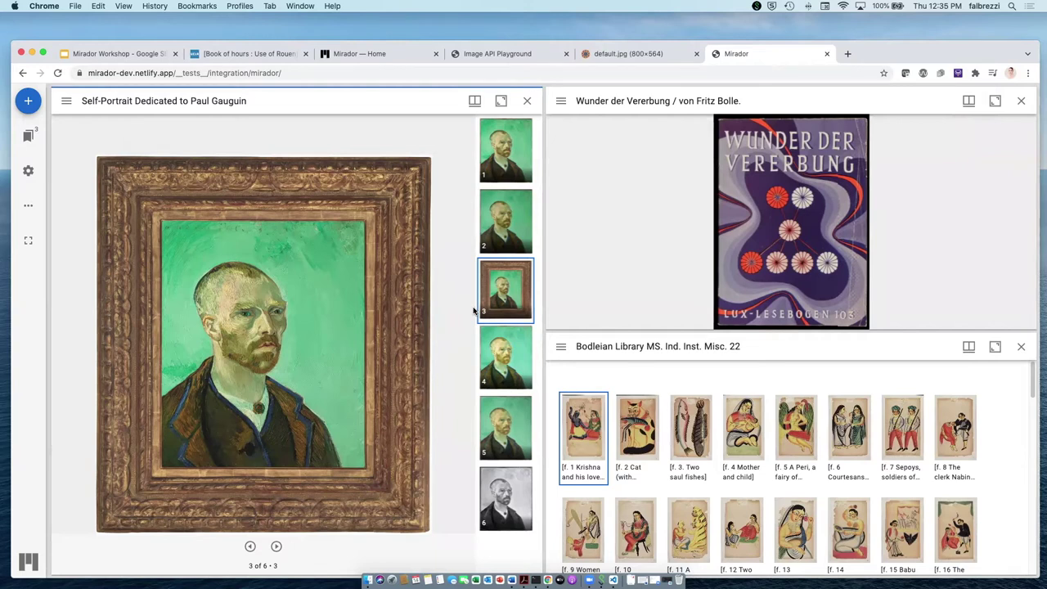
Step: Rearrange the workspace into three columns with the Bodleian manuscript in the middle, narrowing the self-portrait and Bodleian windows
left_click_drag(544, 308, 486, 300)
mouse_move(635, 333)
left_mouse_down()
mouse_move(634, 393)
mouse_move(630, 327)
left_mouse_up()
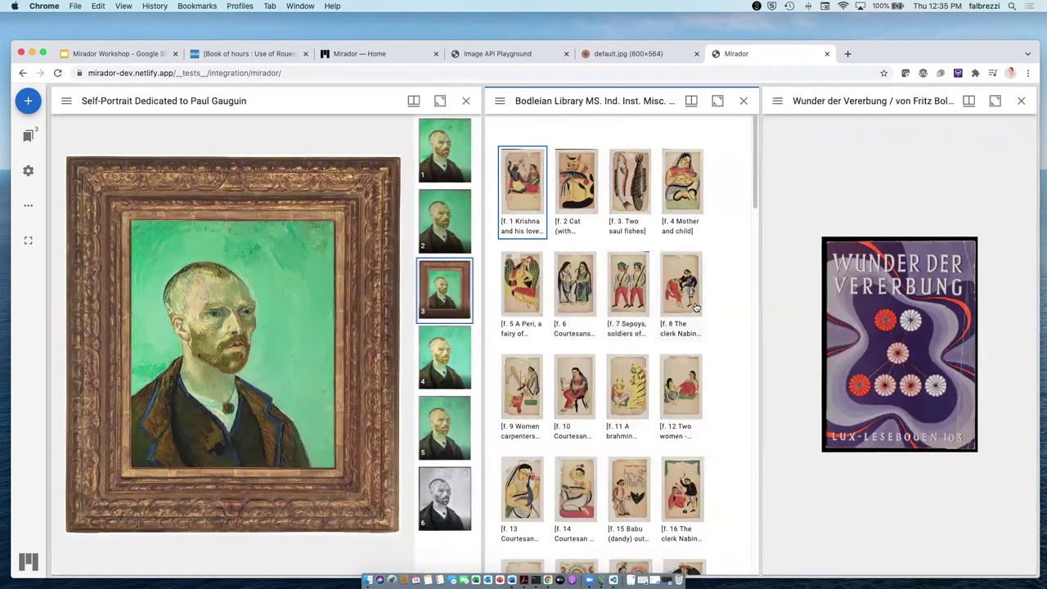
mouse_move(759, 313)
left_mouse_down()
mouse_move(705, 301)
mouse_move(746, 312)
left_mouse_up()
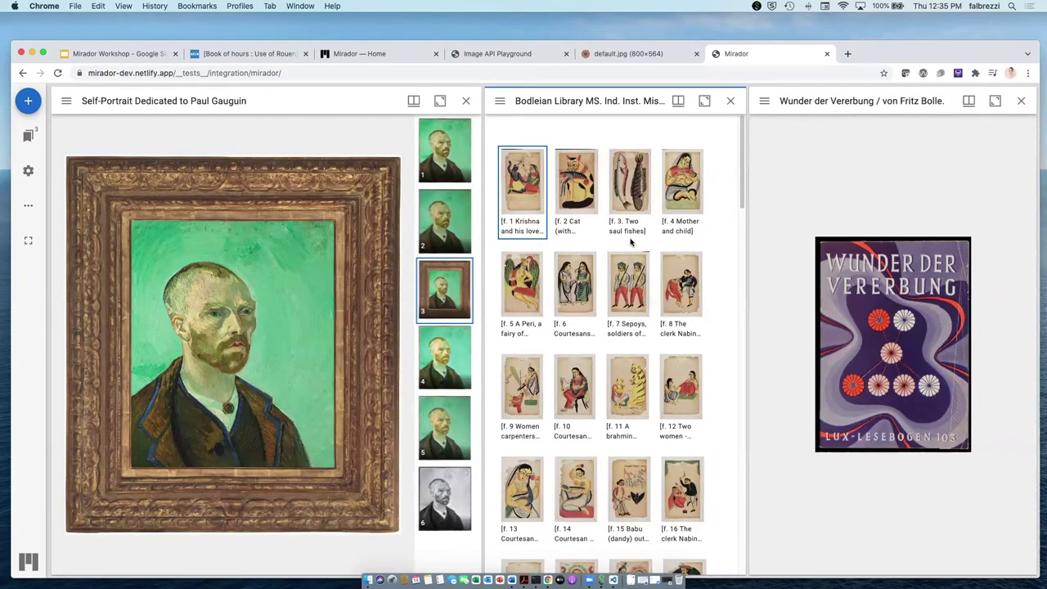
Step: Show the workspace export and import options, and switch to the Mirador Workshop presentation's Adding Resources slide
left_click(30, 206)
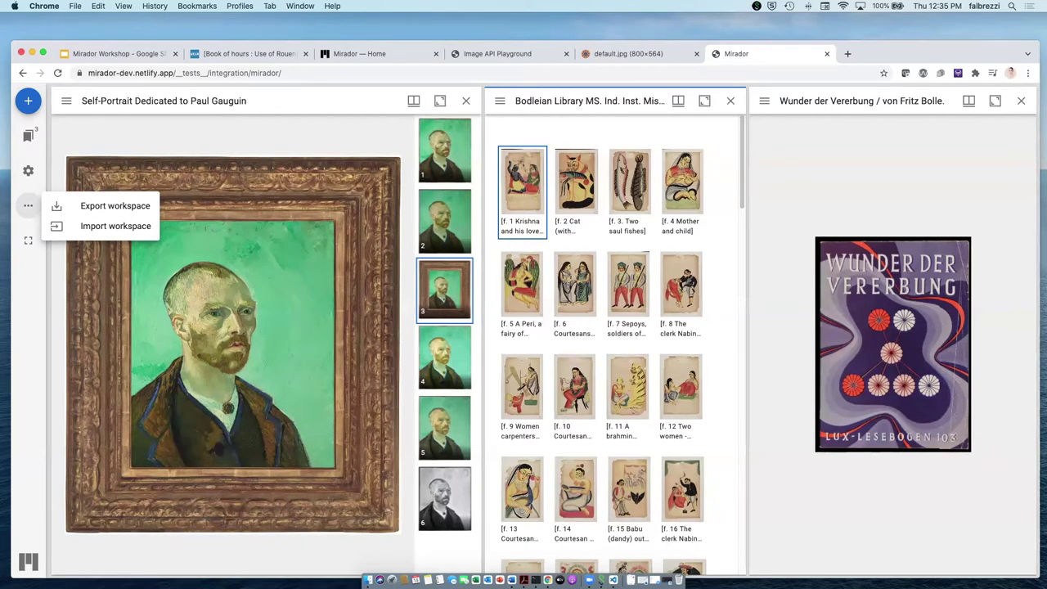
left_click(152, 54)
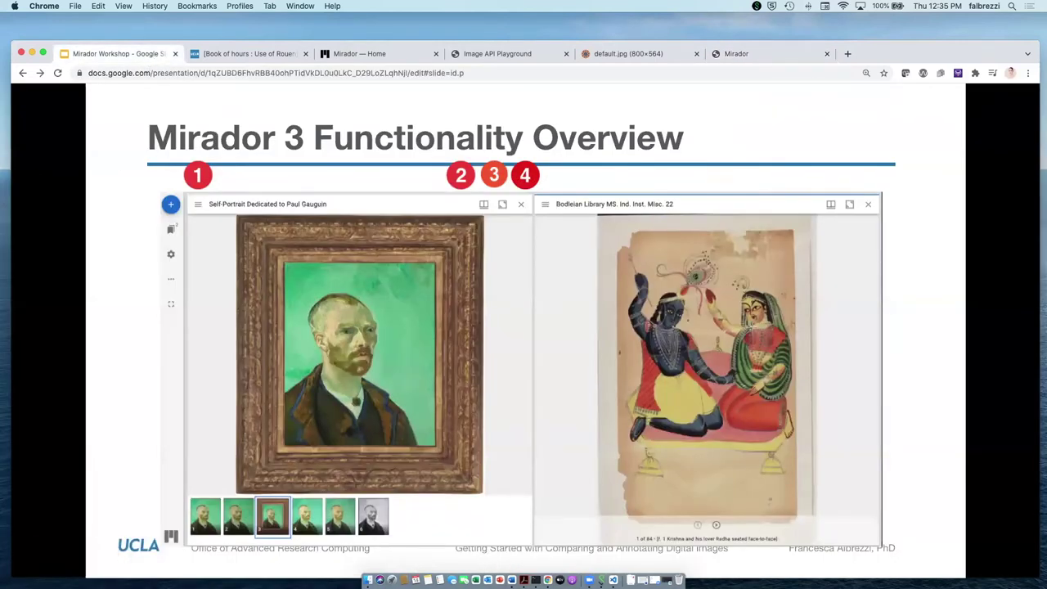
key("Right")
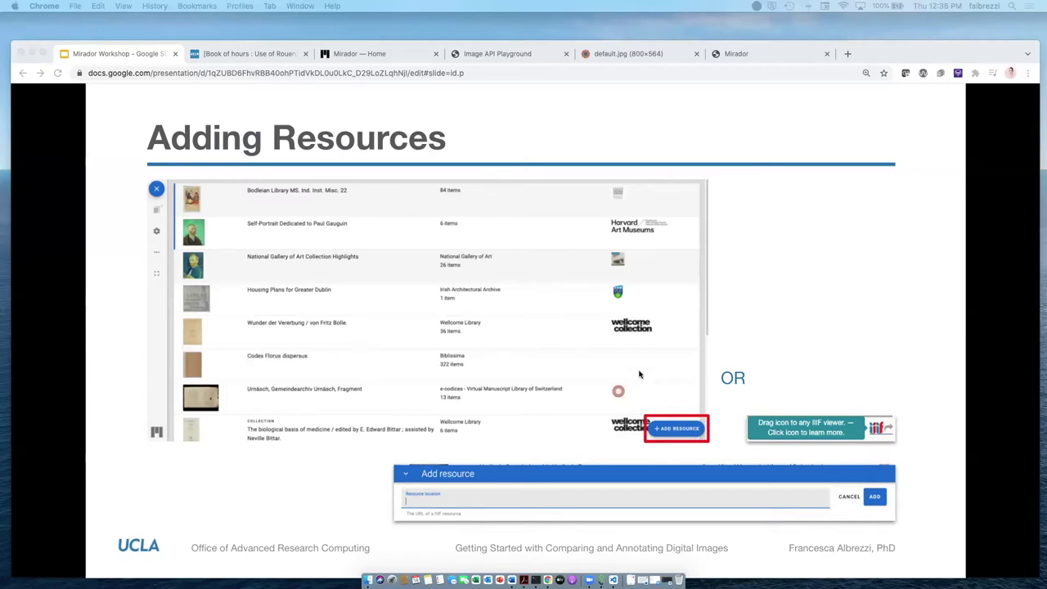
Step: Locate the IIIF manifest link on the [Book of hours : Use of Rouen] library page
left_click(242, 56)
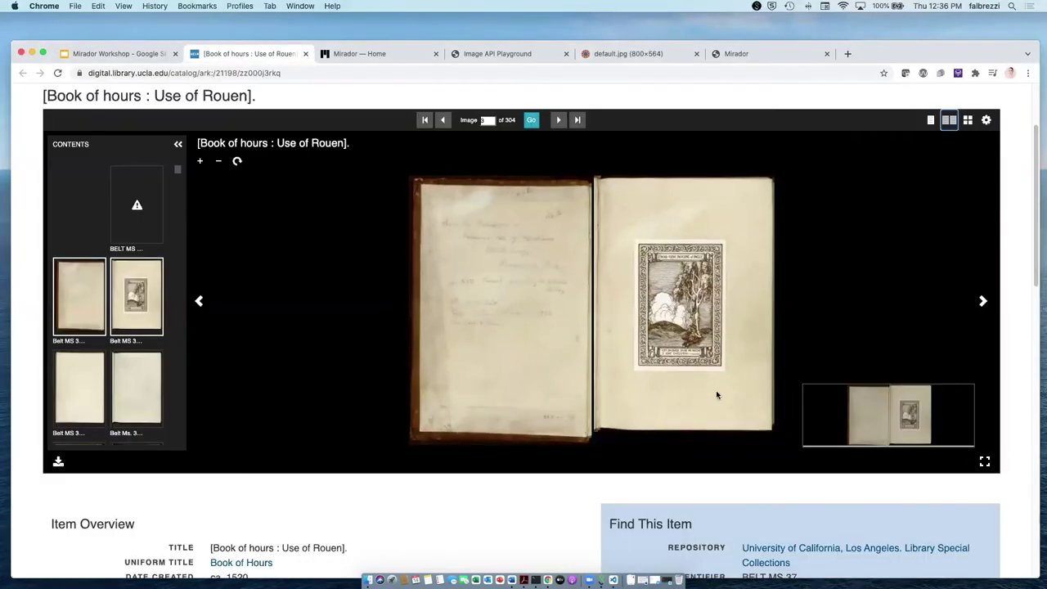
scroll(392, 529, "down", 5)
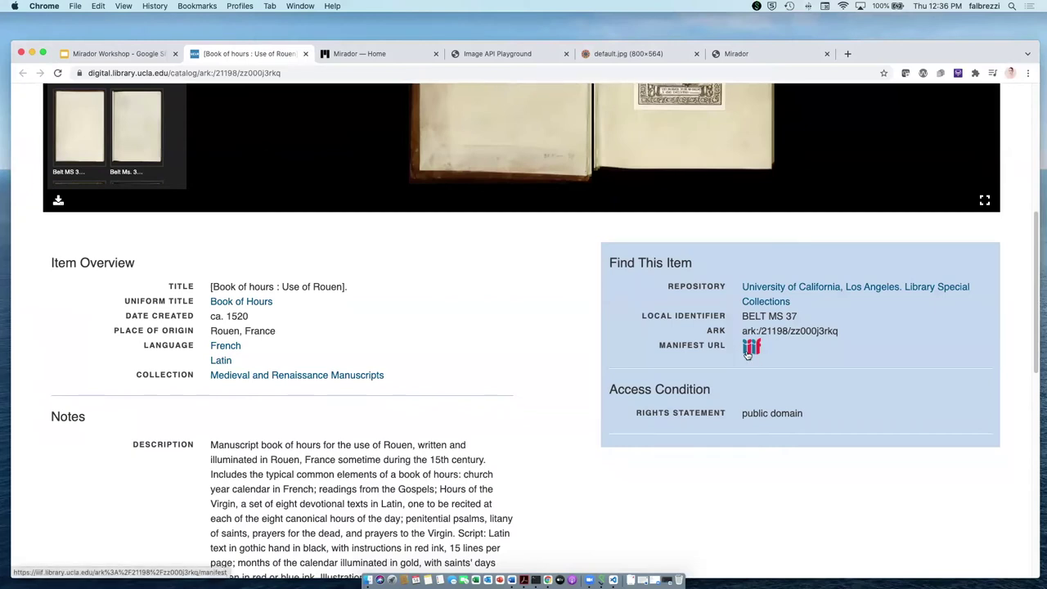
left_click(205, 71)
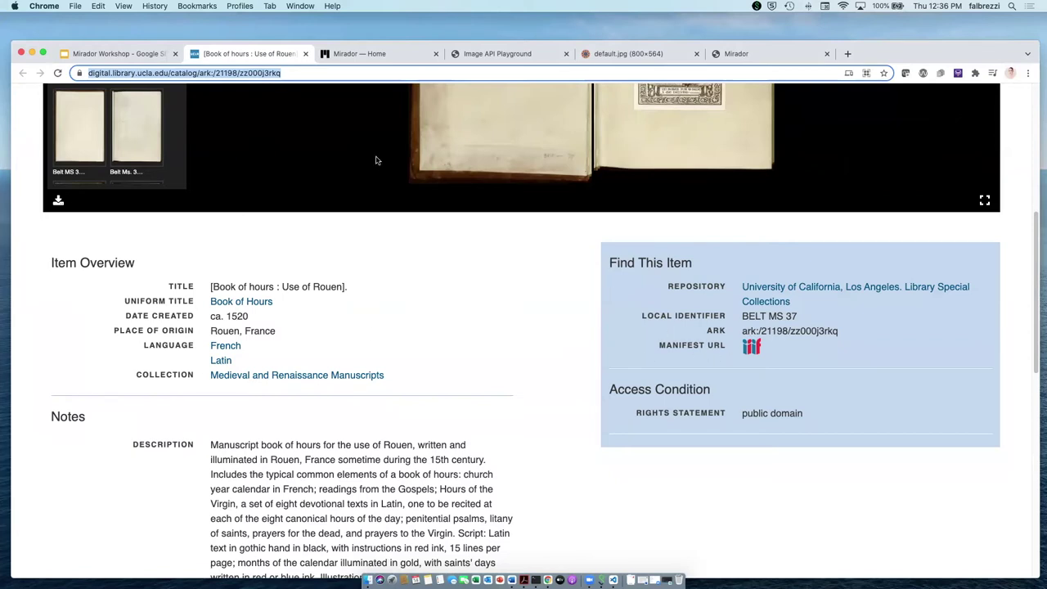
Step: Separate the Mirador page into its own browser window and place the Book of hours page beside it with the manifest icon in view
left_click(734, 54)
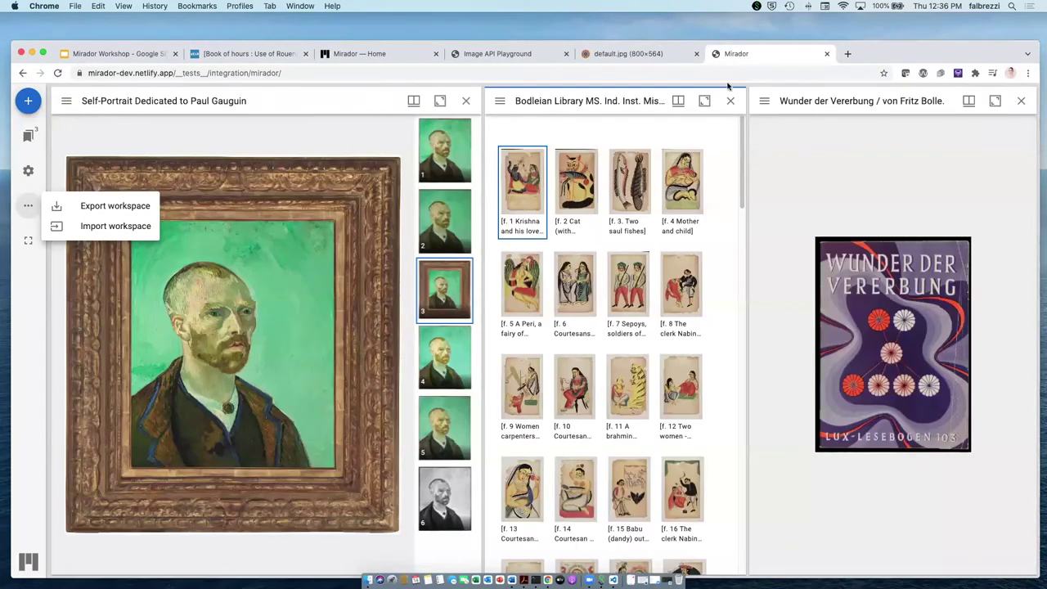
left_click_drag(727, 56, 793, 104)
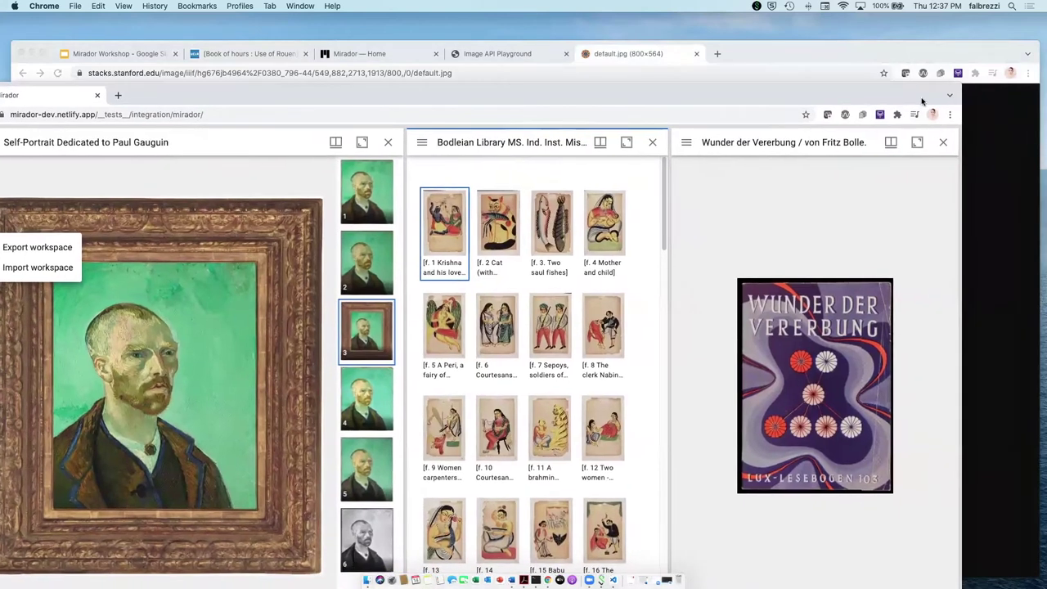
left_click_drag(963, 90, 980, 45)
left_click(266, 45)
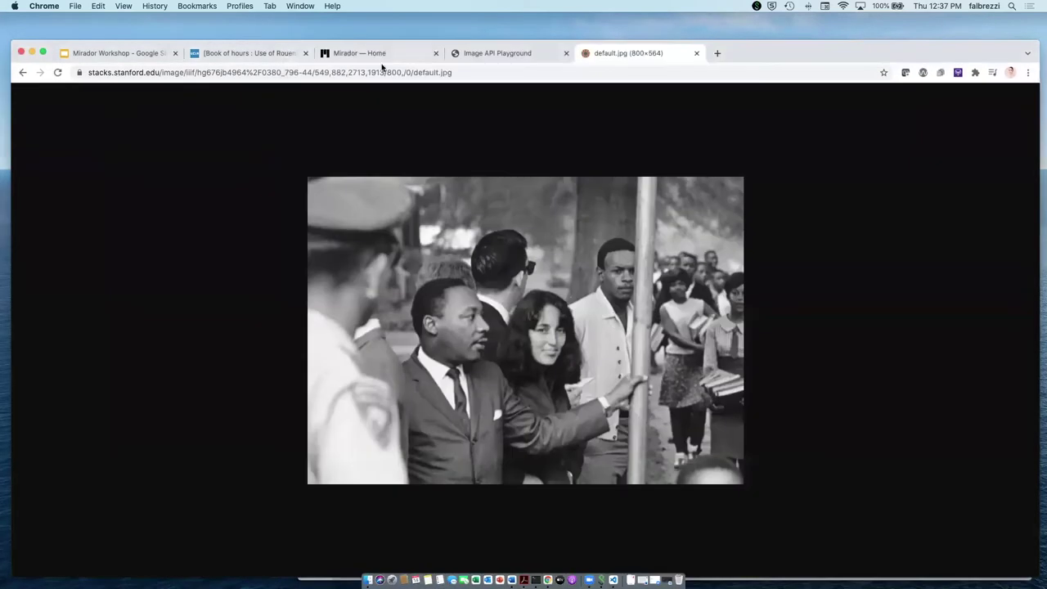
left_click(268, 54)
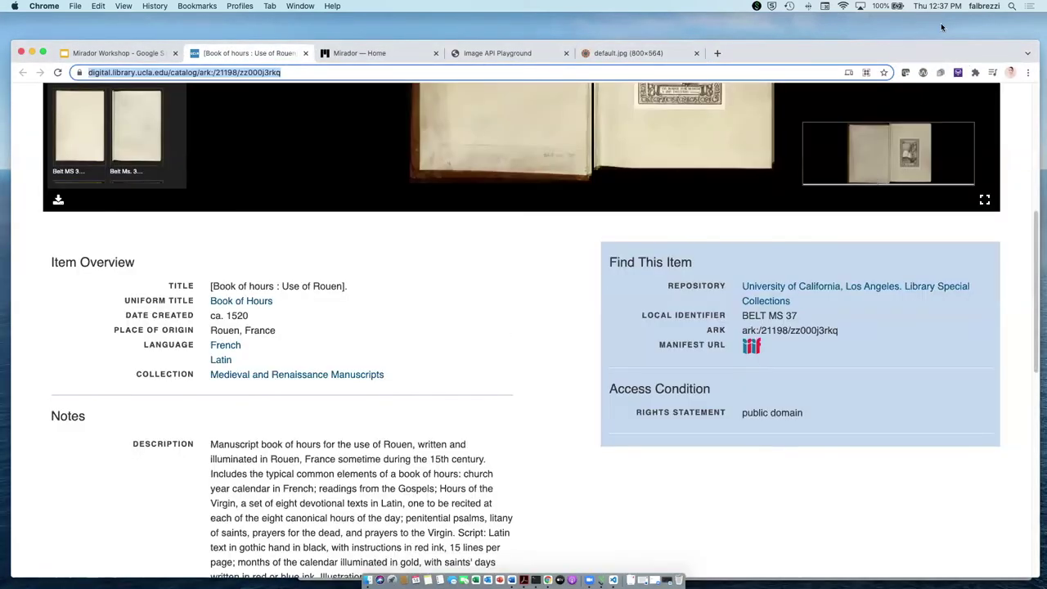
left_click_drag(985, 53, 683, 32)
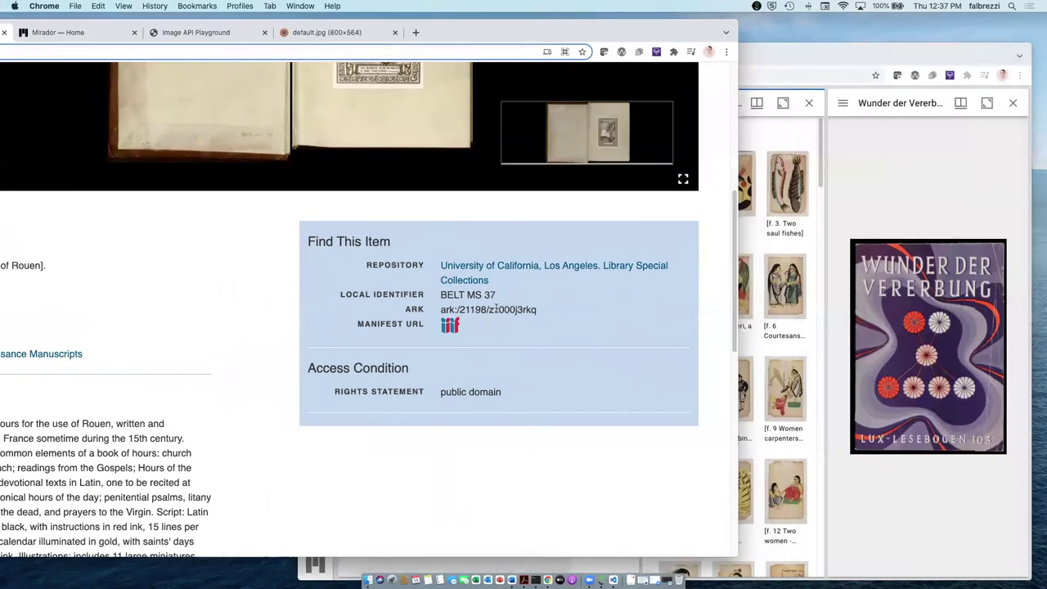
Step: Try to transfer the Book of hours' IIIF manifest icon into the Mirador workspace
right_click(449, 325)
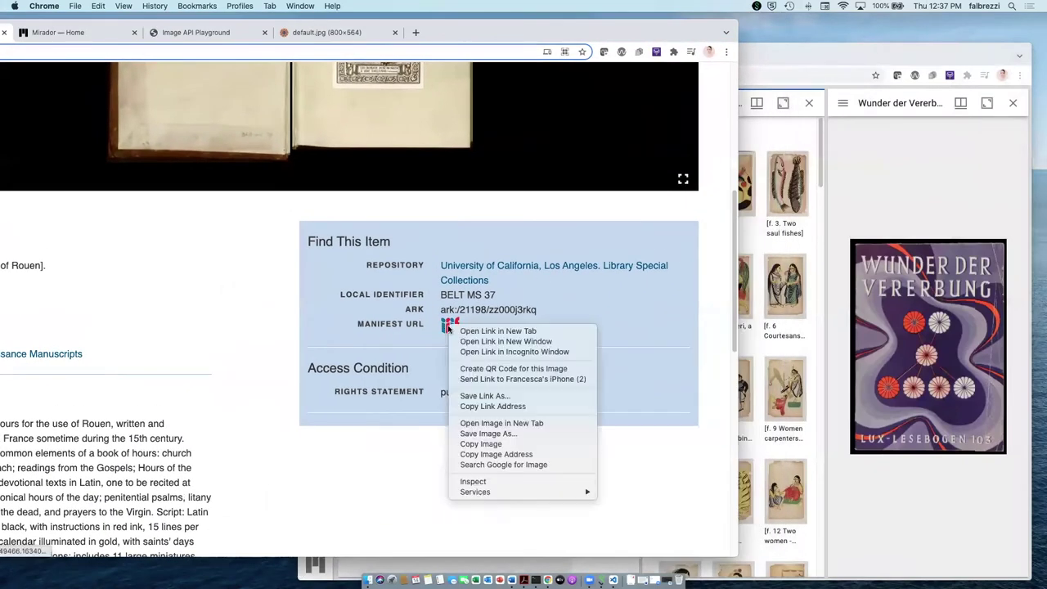
left_click(531, 453)
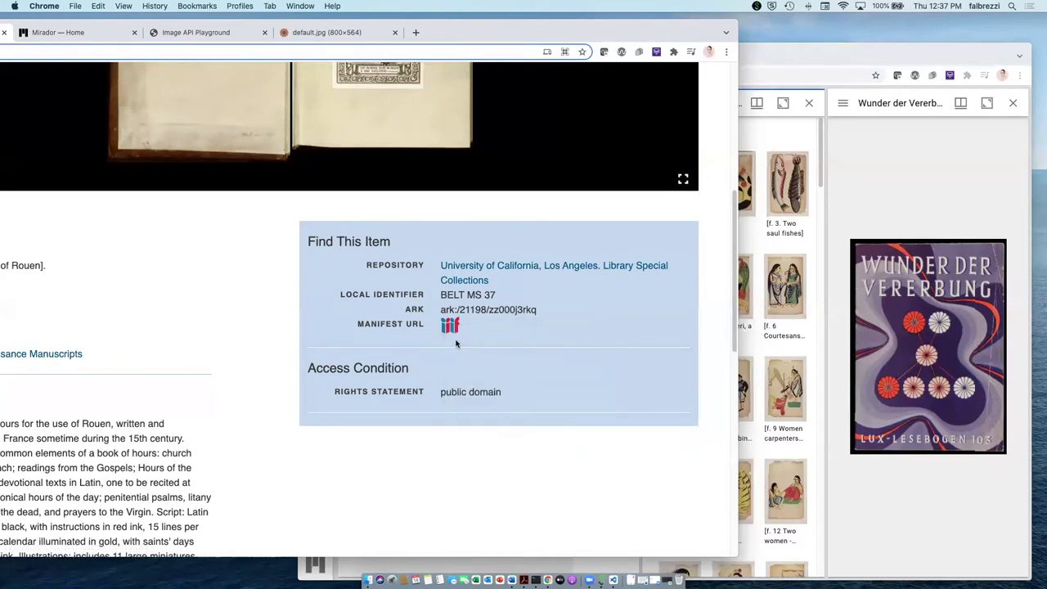
left_click_drag(448, 327, 772, 326)
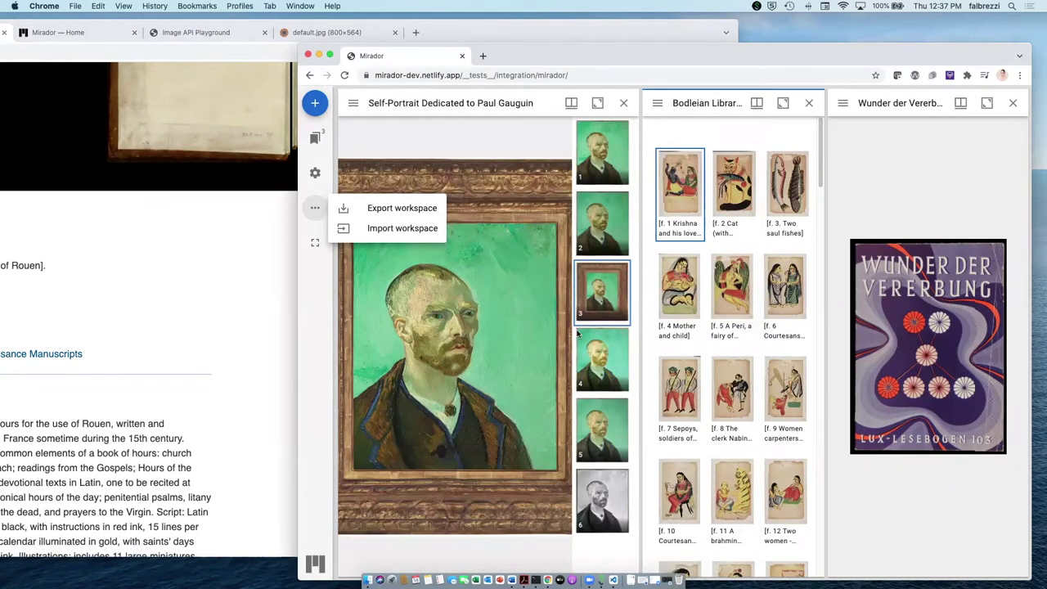
Step: Reposition and widen the Mirador browser window so it overlaps the library page and fills the rest of the screen
left_click_drag(874, 58, 777, 58)
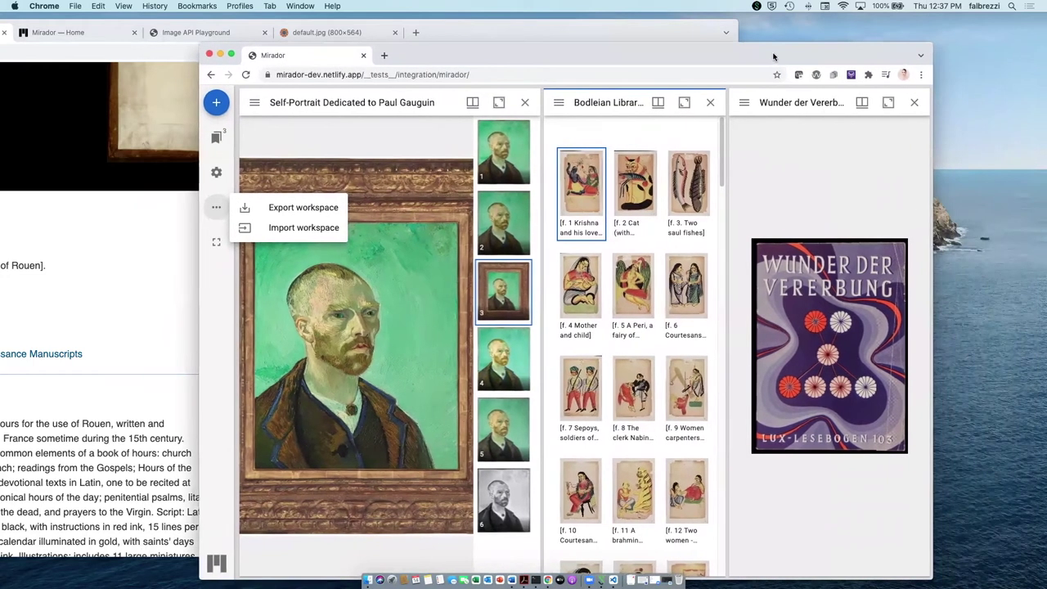
left_click_drag(932, 197, 1037, 196)
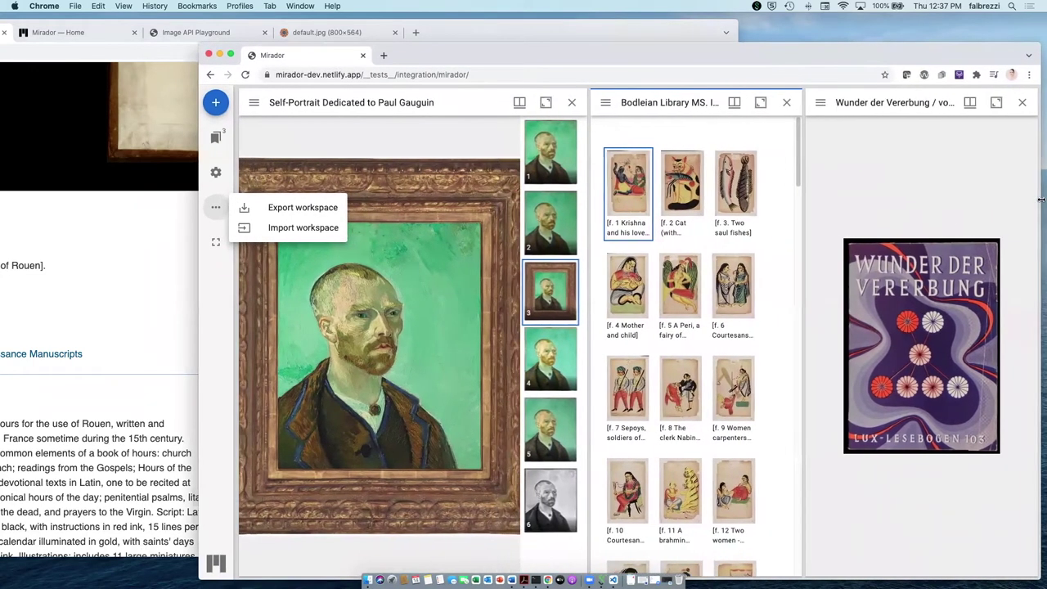
scroll(86, 298, "up", 4)
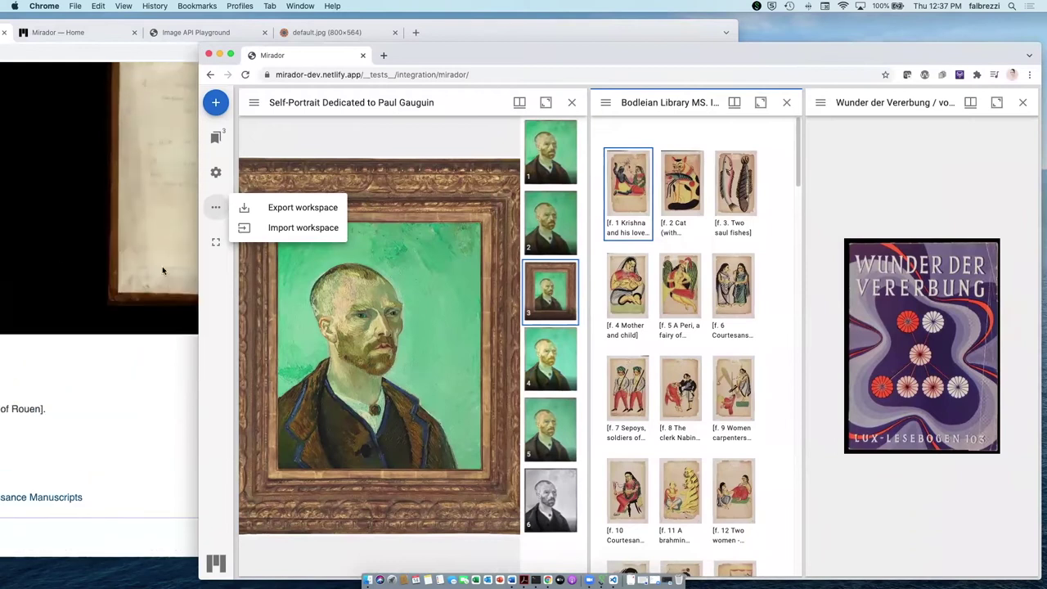
Step: Widen the Mirador browser window and close the Bodleian Library MS. Ind. Inst. Misc. 22 window in its workspace
left_click_drag(198, 327, 162, 327)
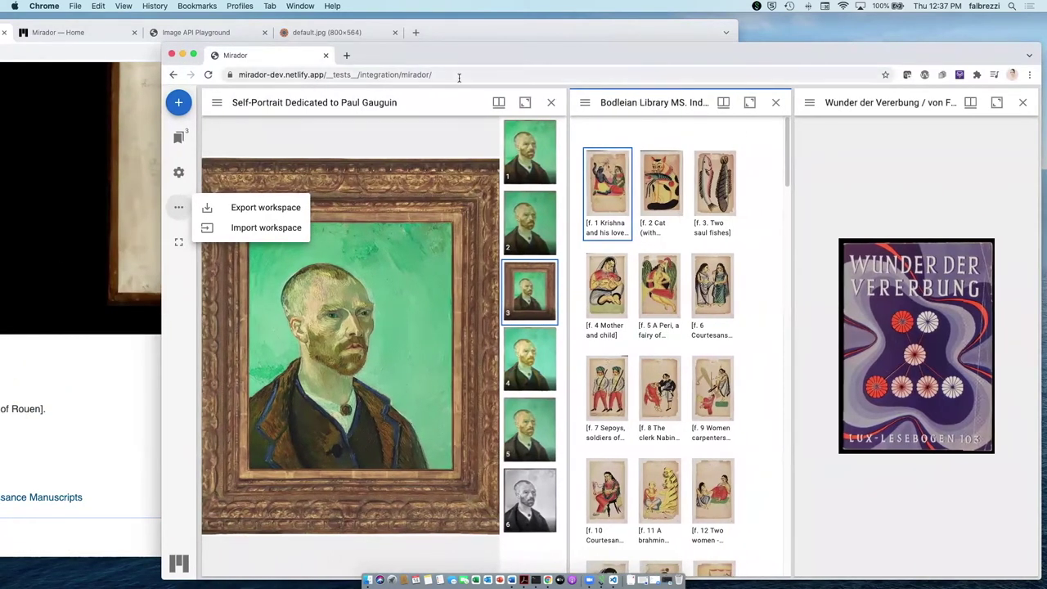
left_click(775, 102)
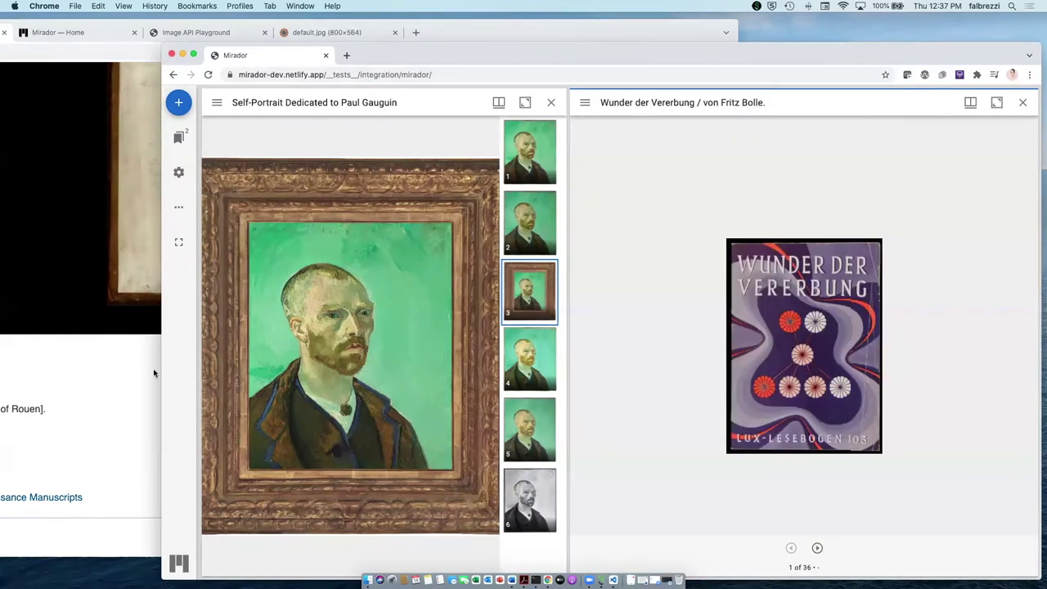
left_click(128, 403)
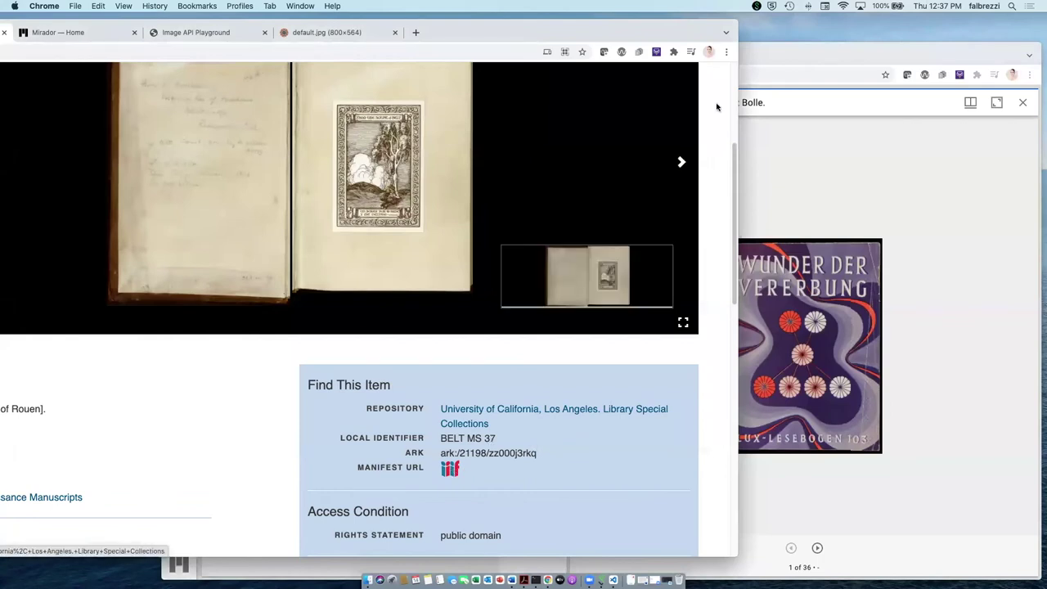
left_click(749, 114)
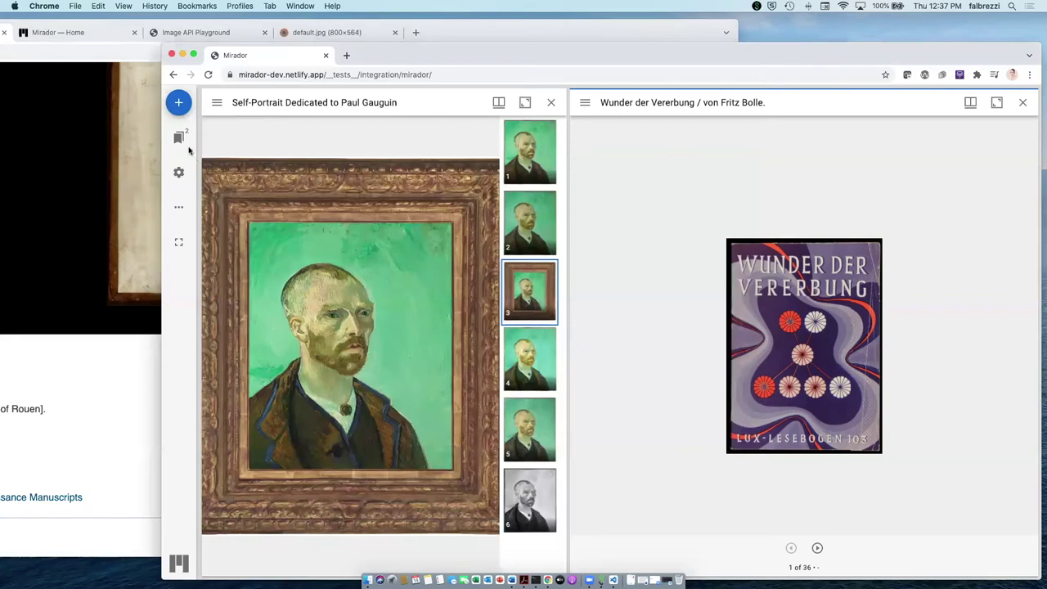
left_click(178, 102)
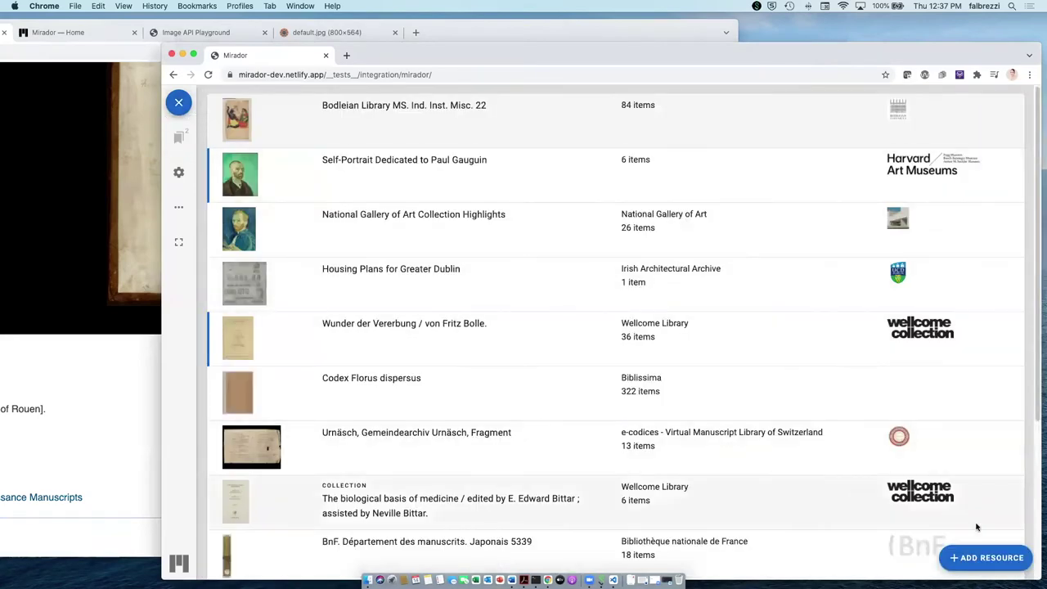
left_click(984, 558)
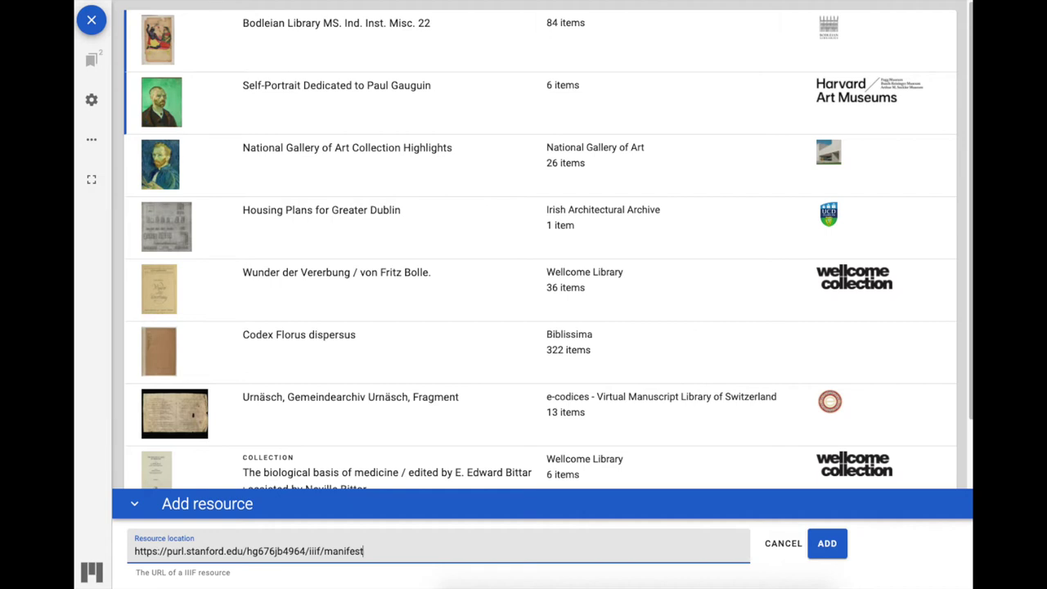
key("Return")
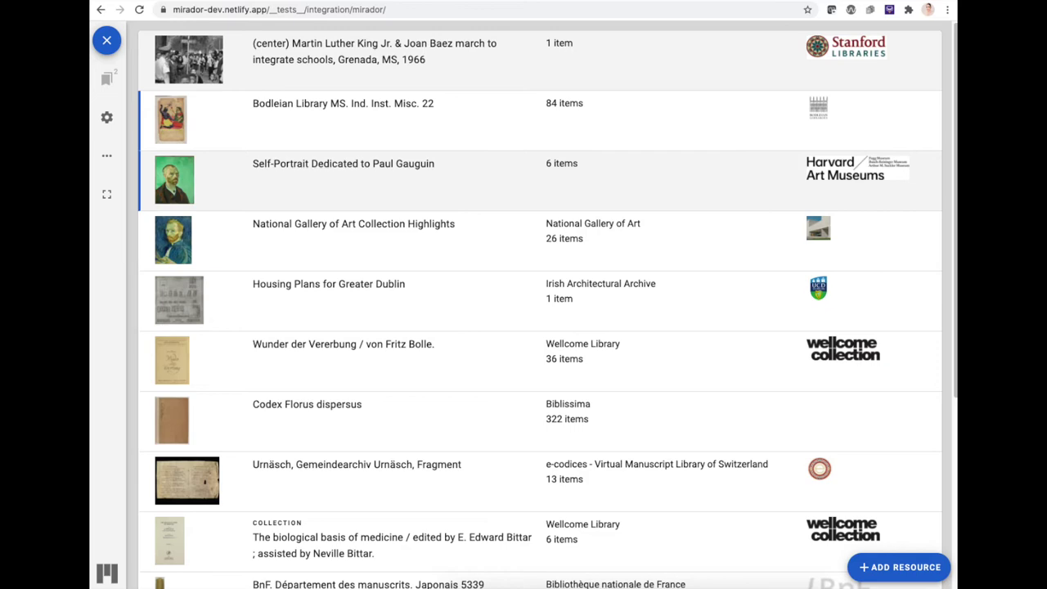
Step: Switch to the workshop slides' browser window and load the Mirador Comparison Exercise document in a new tab from the copied link
key("super+grave")
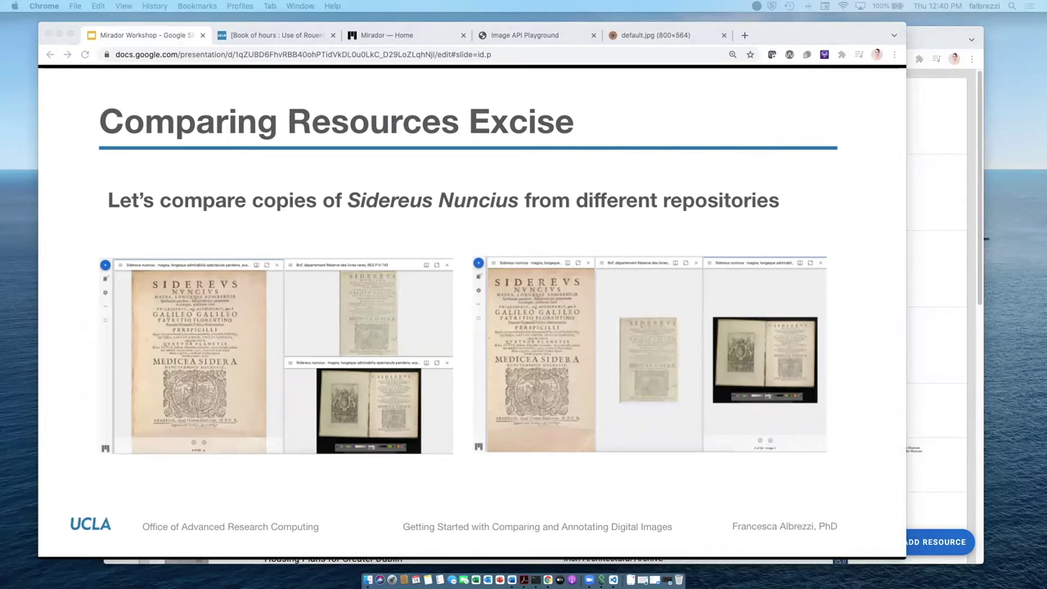
left_click(745, 35)
key("super+v")
key("Return")
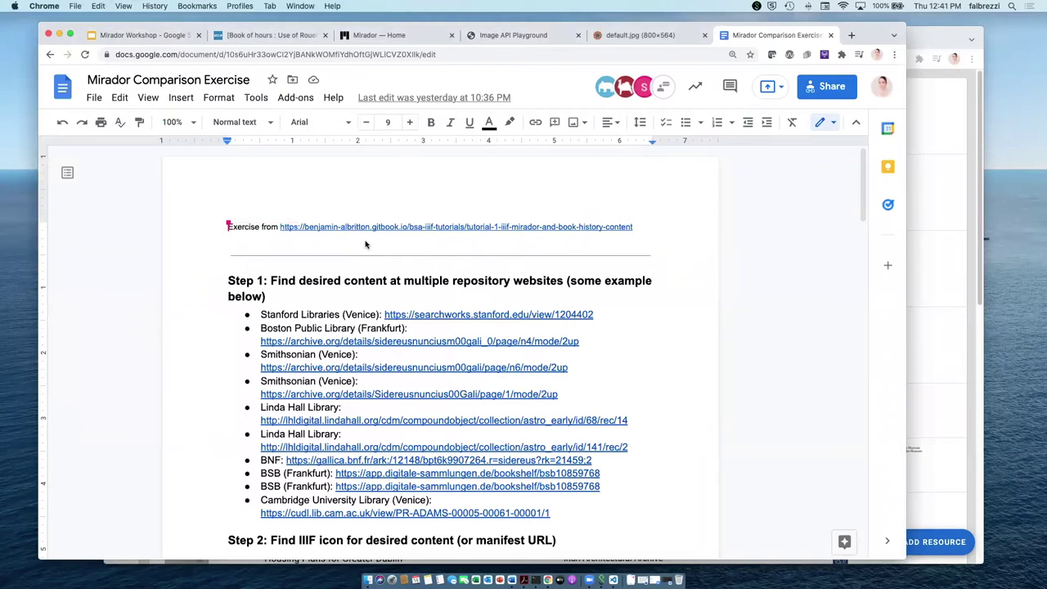
Step: Open the Stanford Libraries (Venice) record from Step 1 of the exercise document and locate its IIIF icon below the viewer
scroll(365, 243, "down", 1)
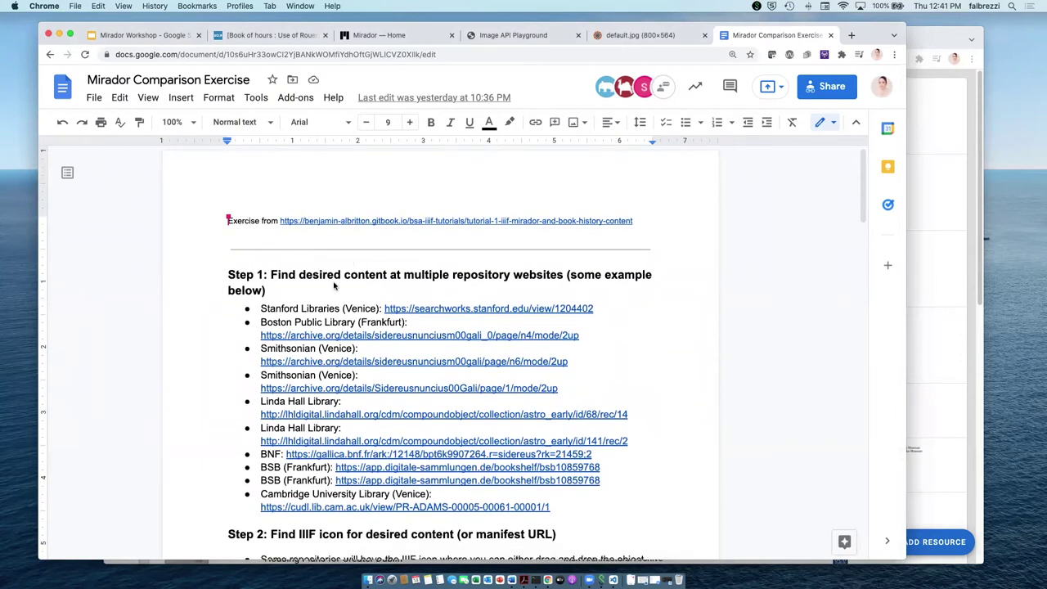
scroll(333, 284, "down", 5)
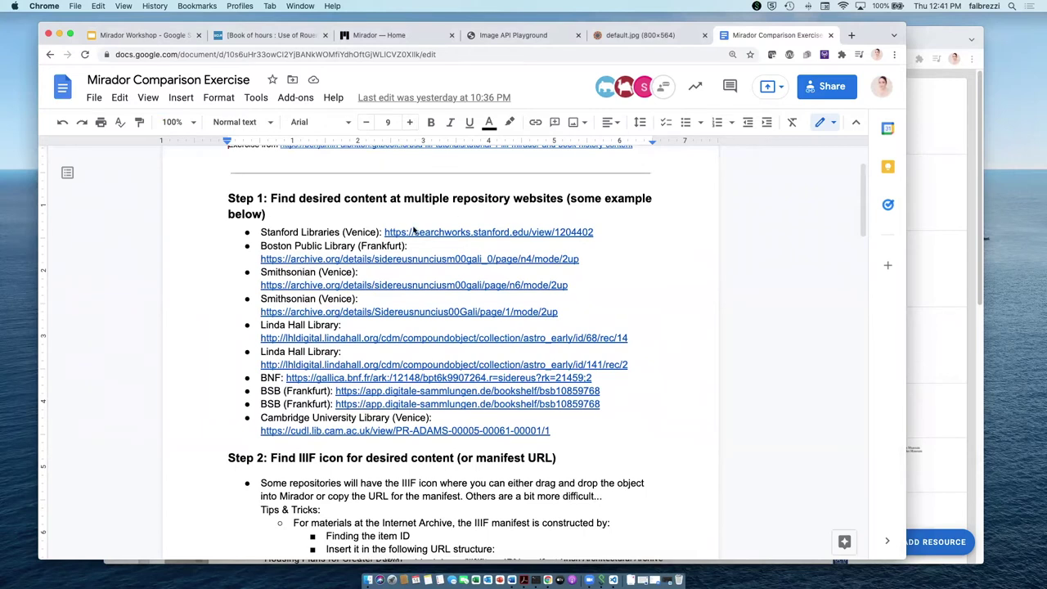
left_click(451, 233)
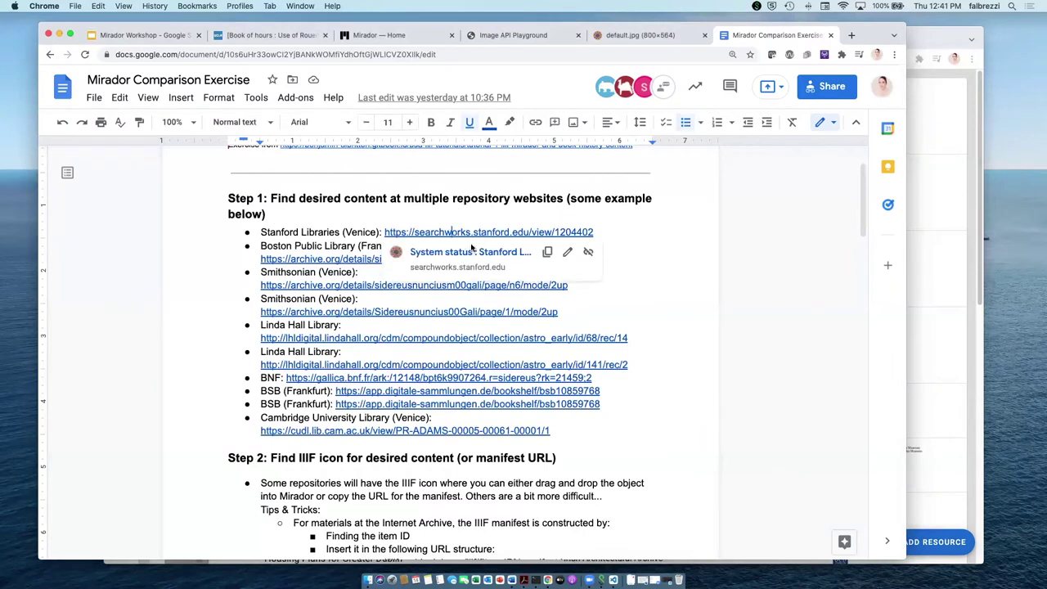
left_click(471, 252)
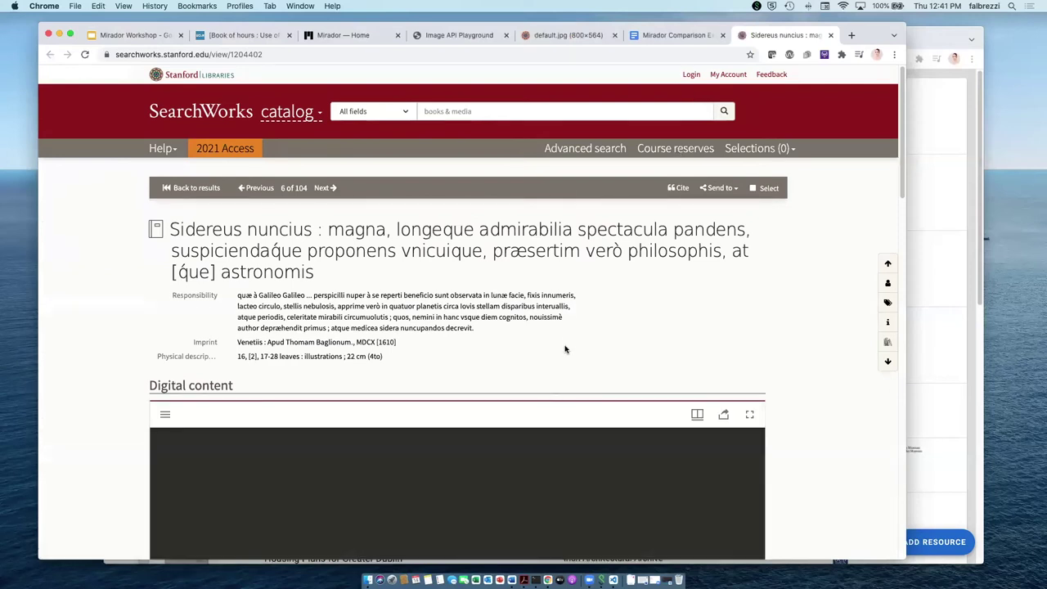
scroll(573, 351, "down", 5)
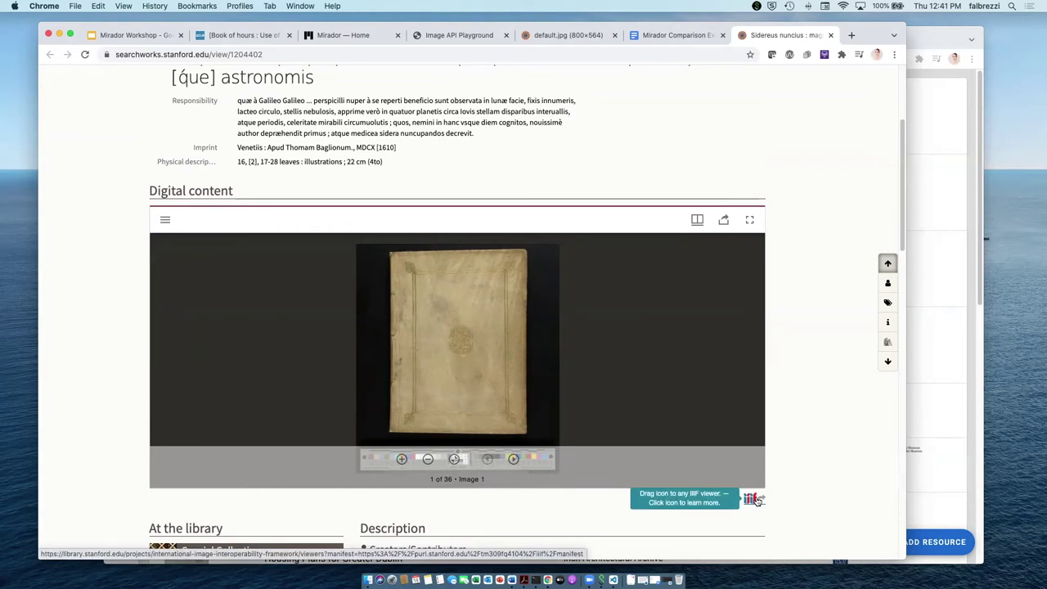
left_click_drag(758, 501, 747, 497)
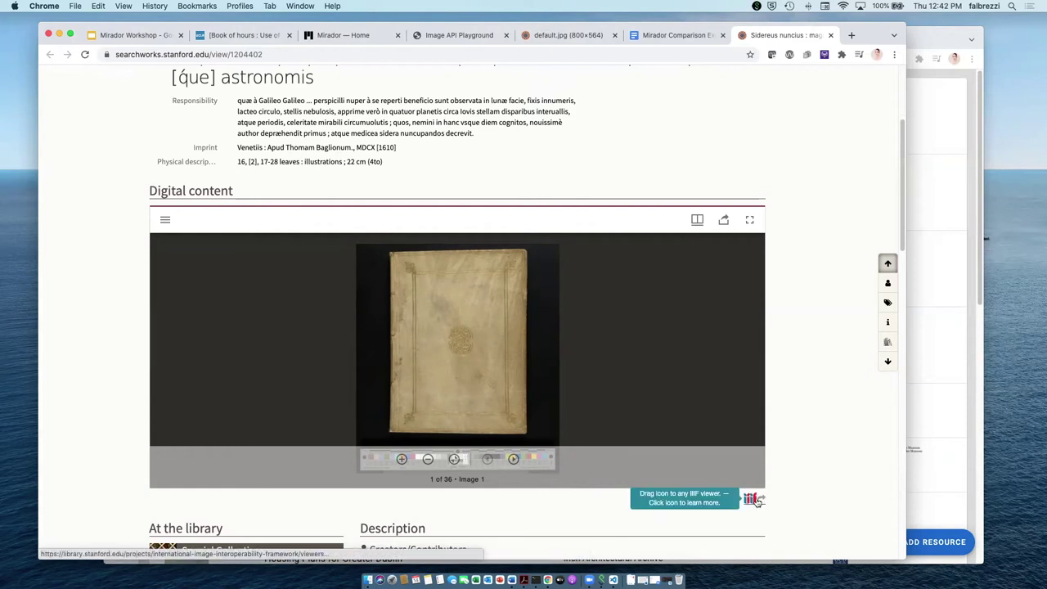
Step: Show the Mirador workspace beside the narrowed Stanford record page and add Sidereus nuncius to it through the record's IIIF icon
left_click(936, 458)
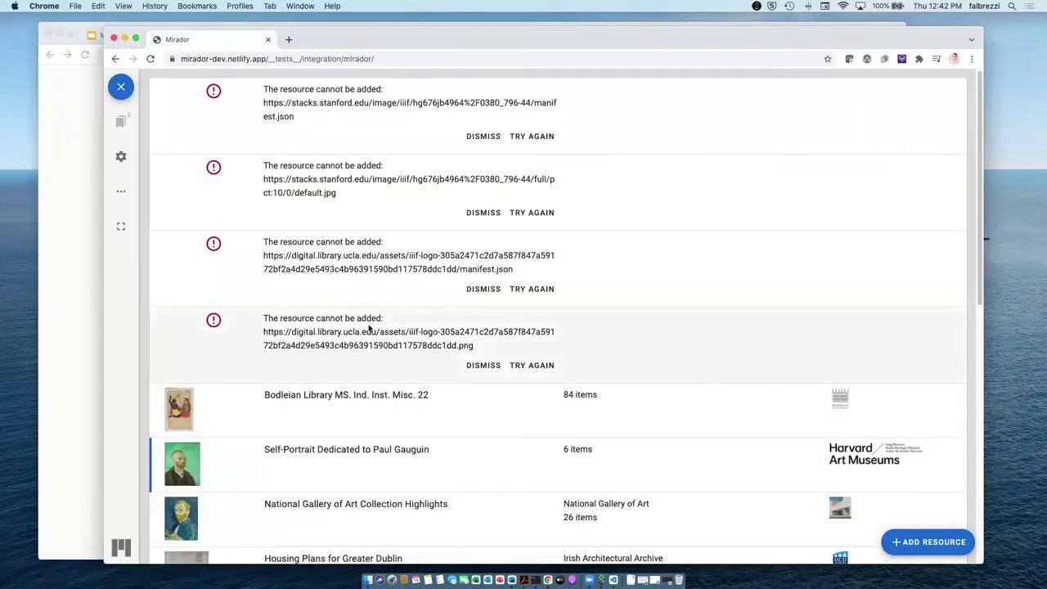
left_click(121, 85)
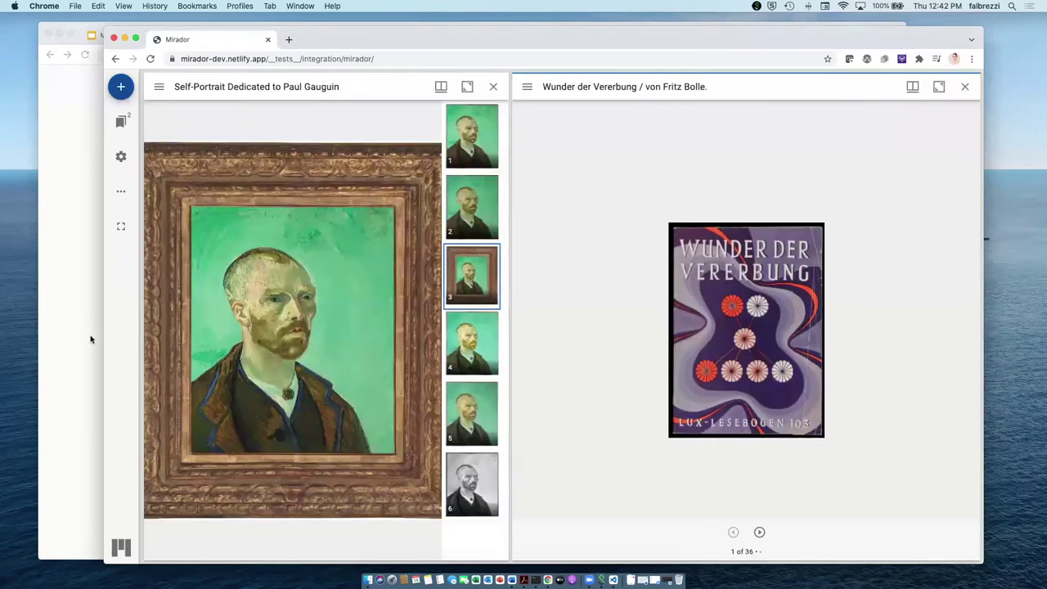
left_click(78, 161)
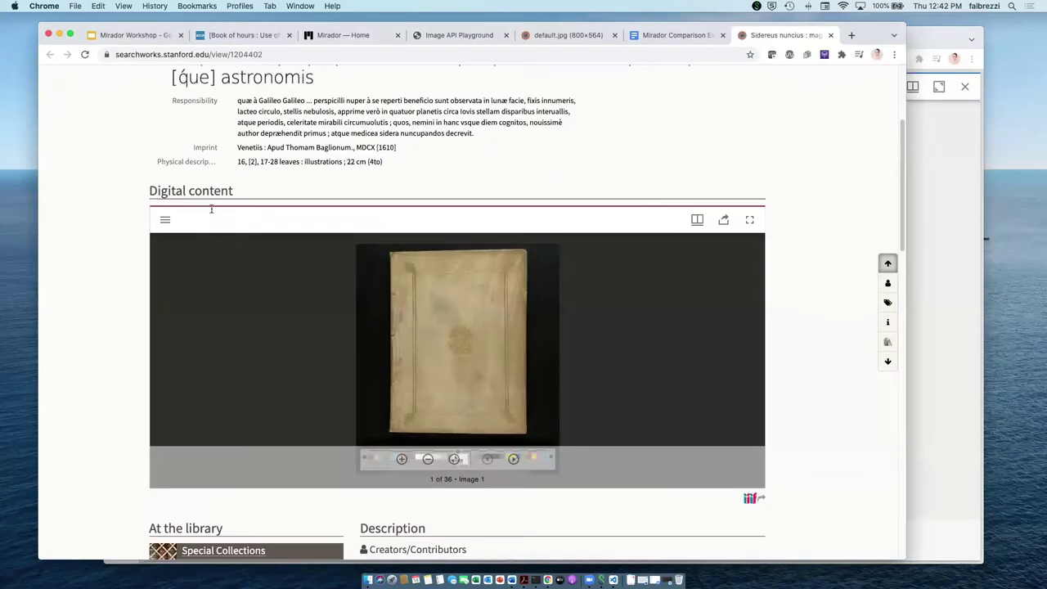
left_click_drag(906, 35, 692, 35)
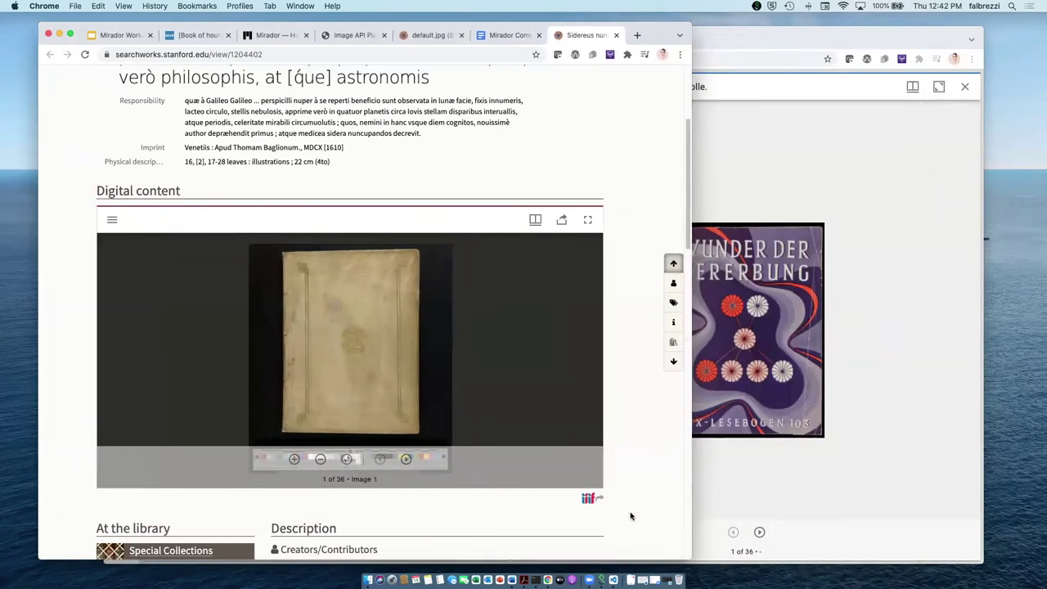
left_click_drag(589, 498, 799, 439)
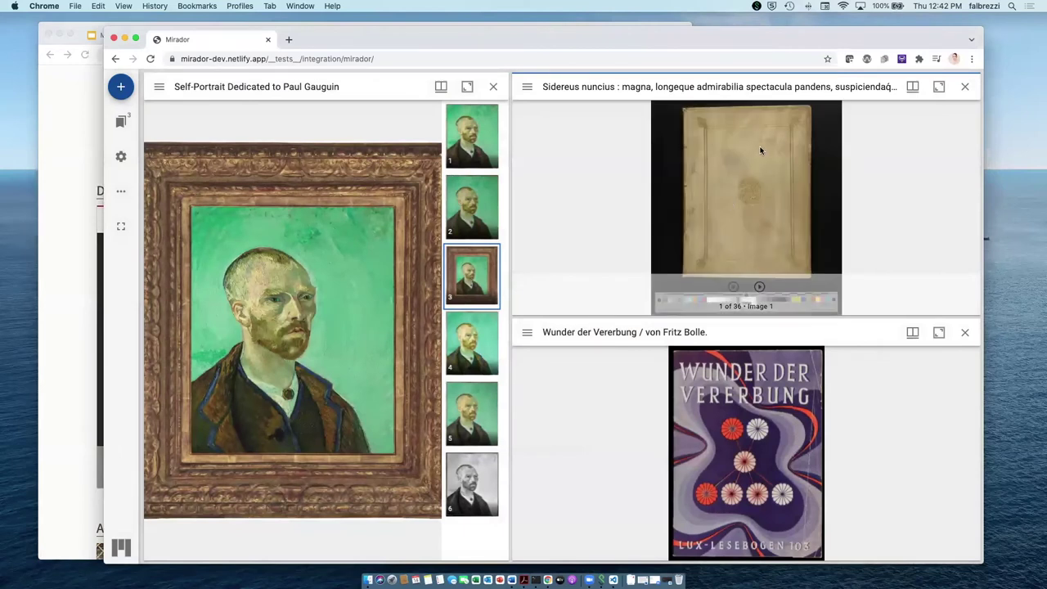
Step: Close the Self-Portrait Dedicated to Paul Gauguin and Wunder der Vererbung windows, leaving only Sidereus nuncius in the workspace
left_click(493, 86)
left_click(965, 332)
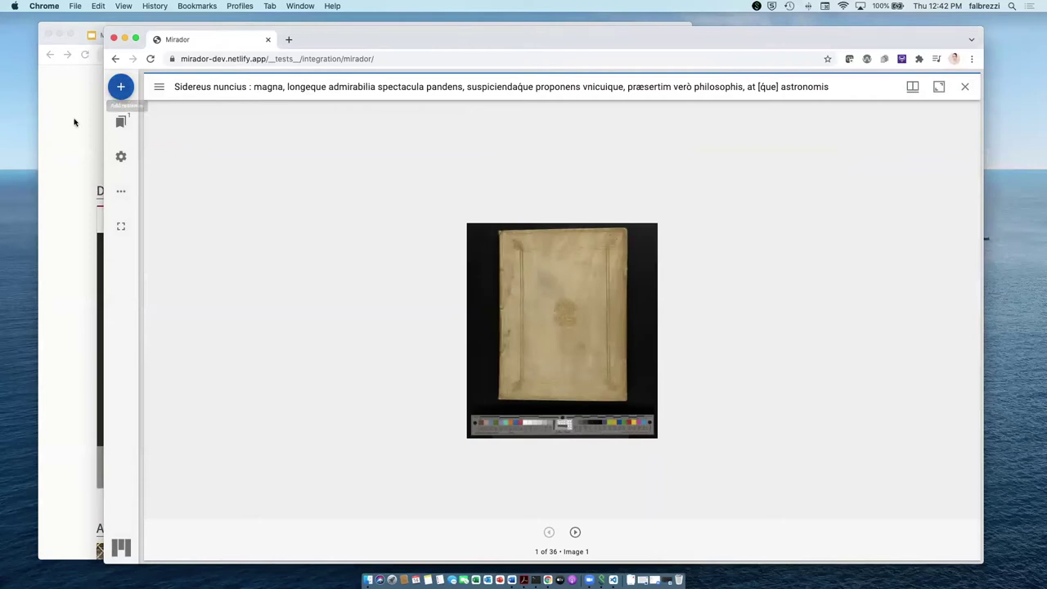
Step: Open the first Smithsonian (Venice) link from the exercise document and look over the Internet Archive item page
left_click(59, 148)
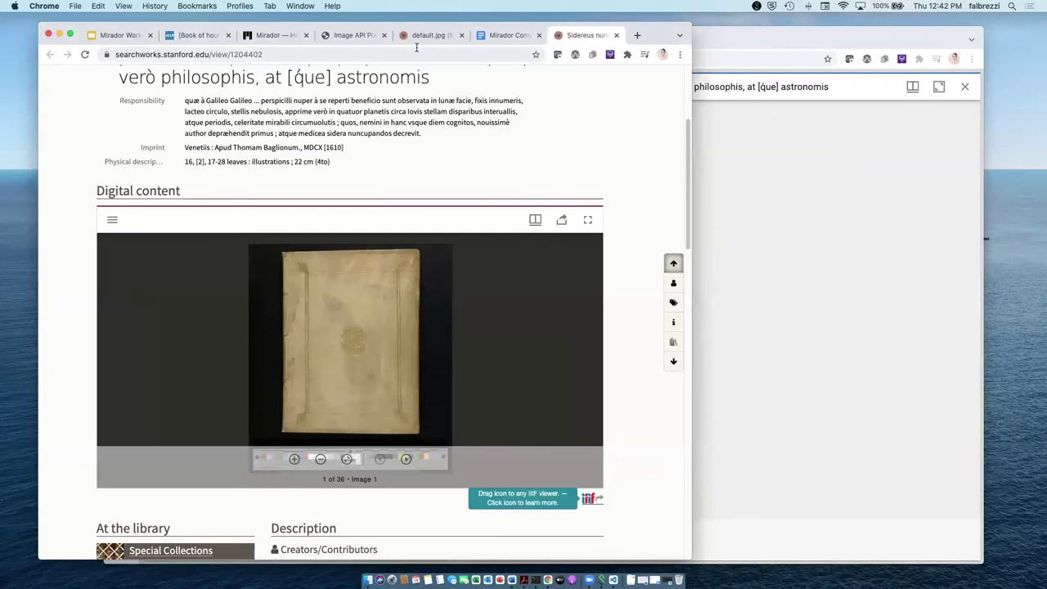
left_click(503, 35)
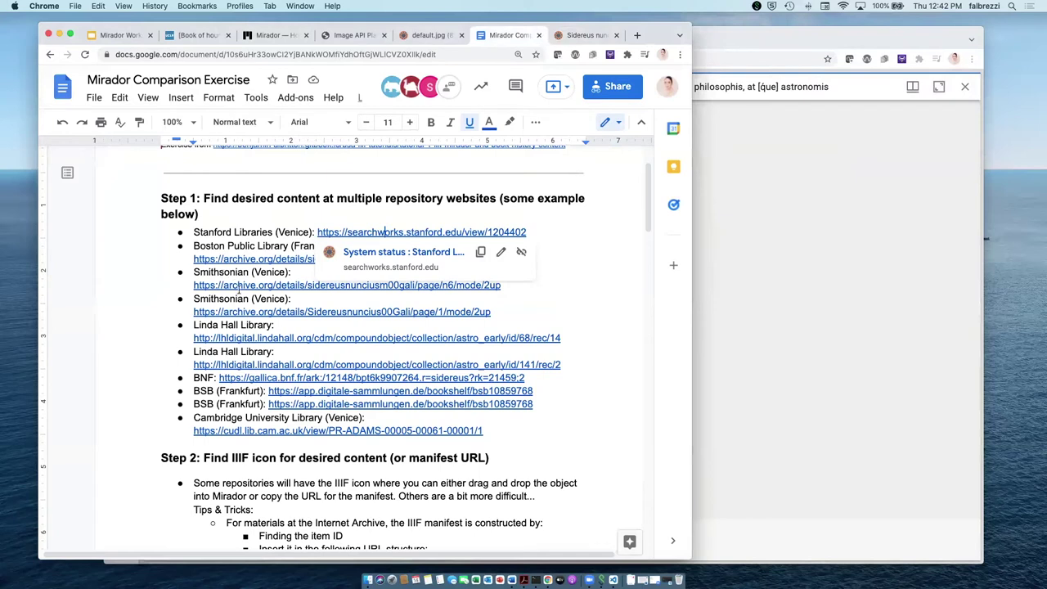
left_click(236, 286)
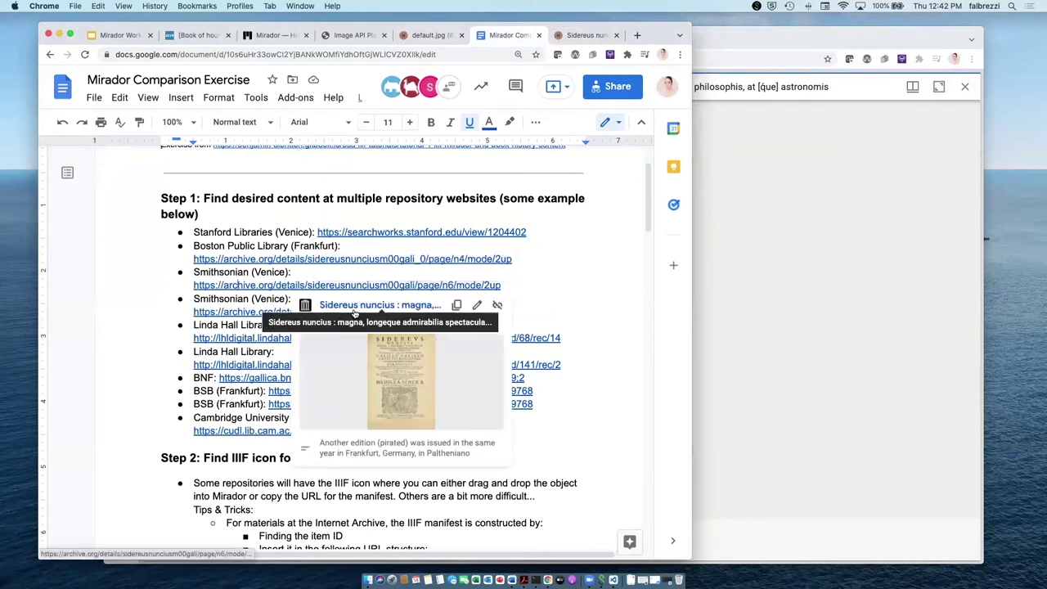
left_click(354, 308)
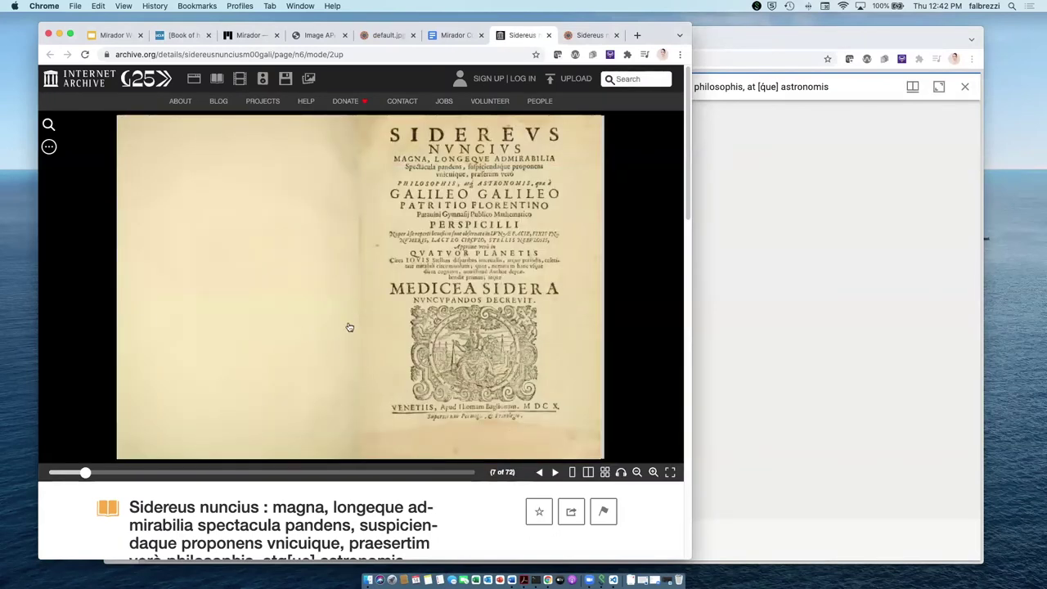
scroll(348, 337, "down", 5)
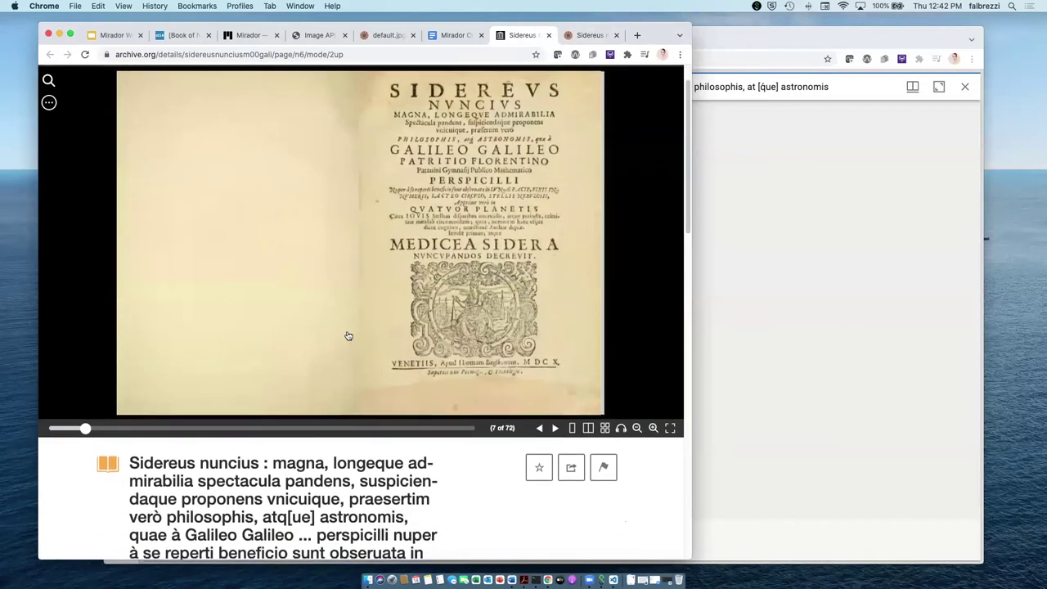
scroll(347, 336, "up", 5)
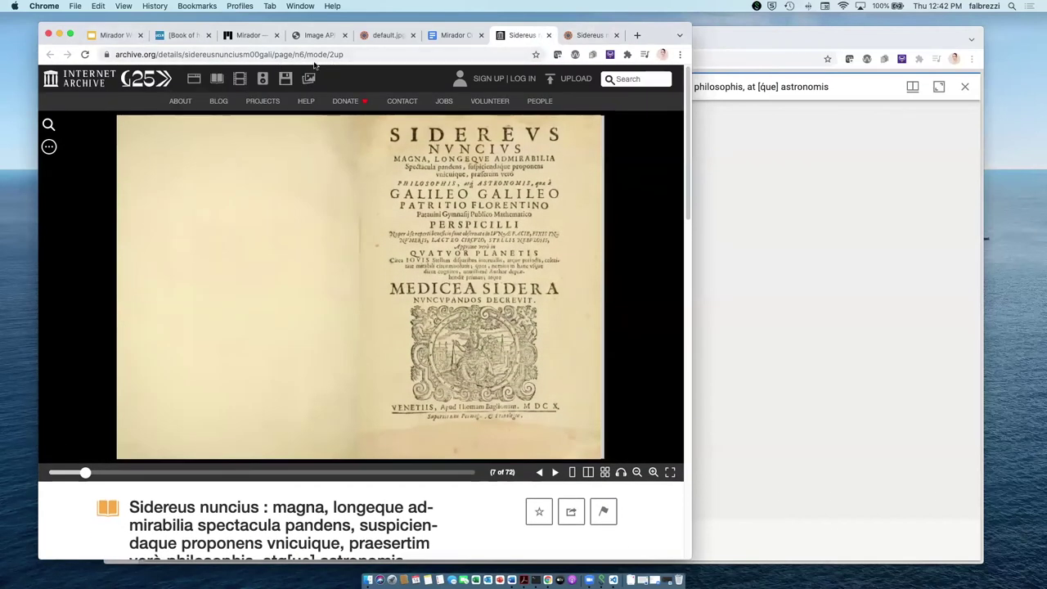
Step: Review the workshop slide on comparing copies of Sidereus Nuncius and glance at the slide that follows it
left_click(106, 35)
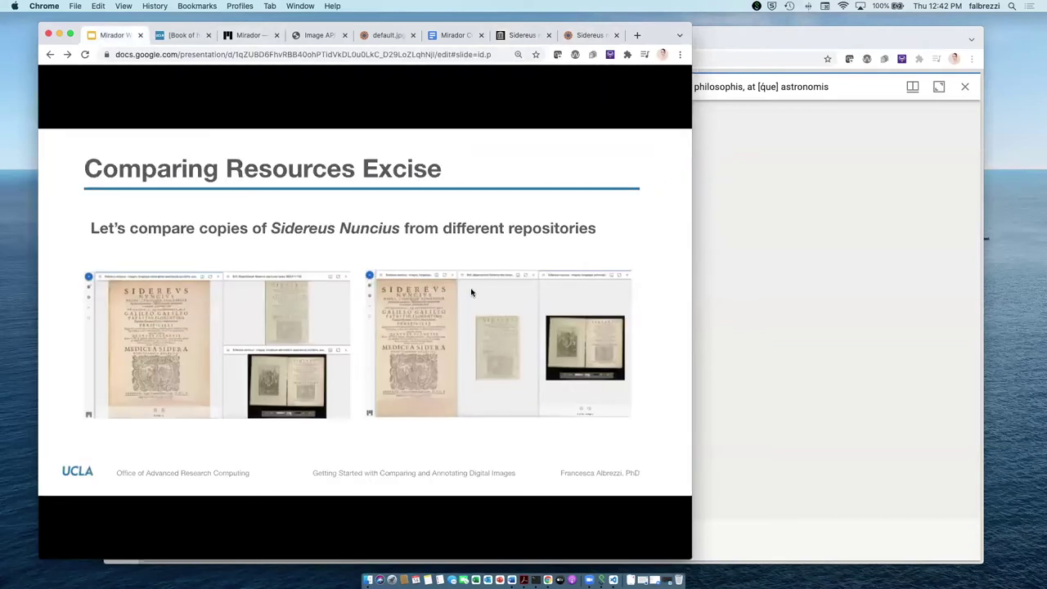
key("Right")
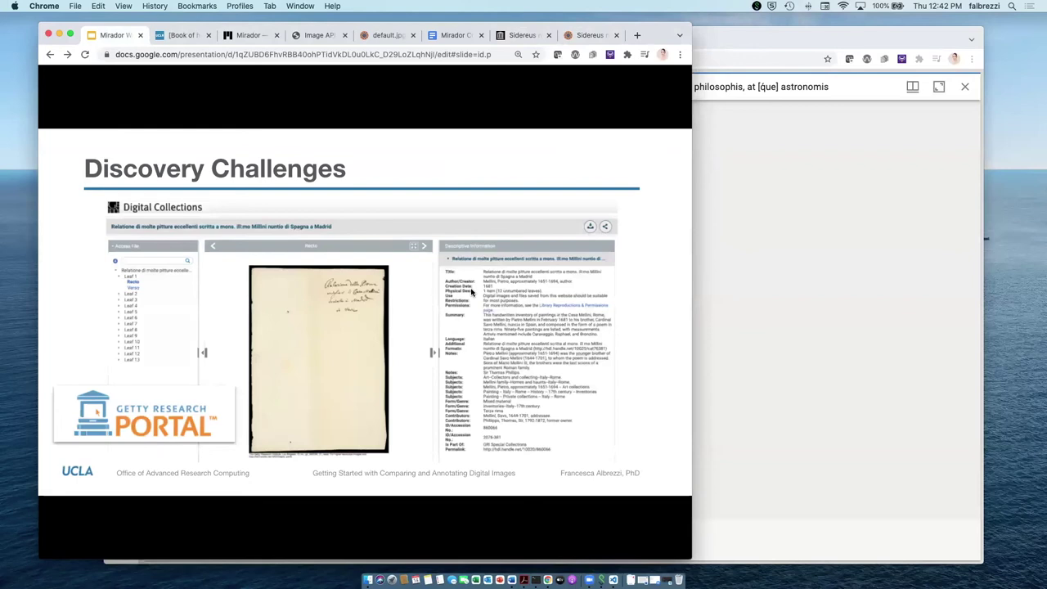
key("Left")
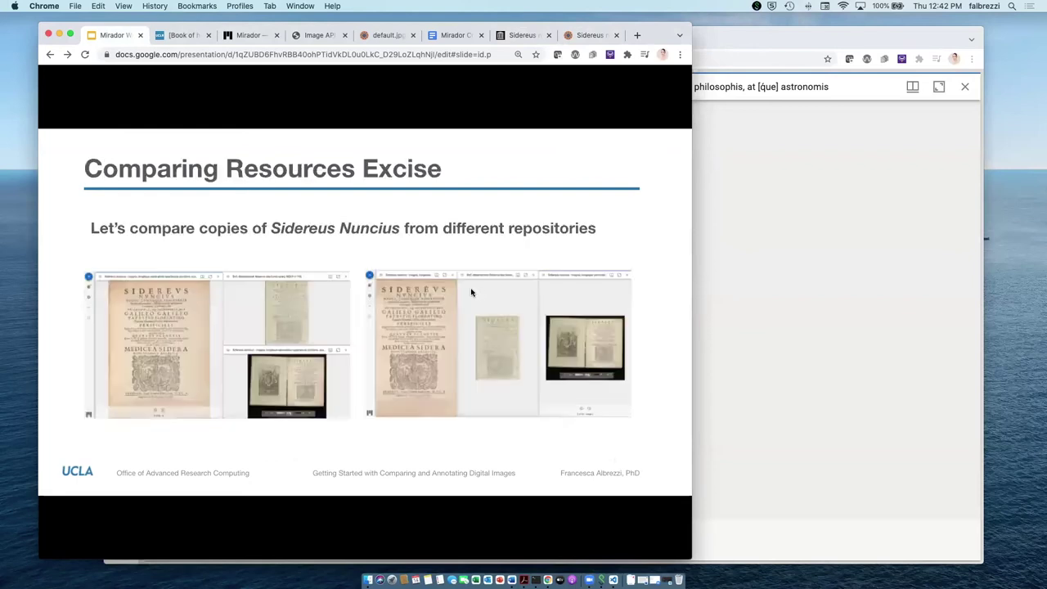
Step: Read Step 2 of the exercise document on constructing Internet Archive manifest URLs, highlighting "/manifest.json" in the example
left_click(451, 37)
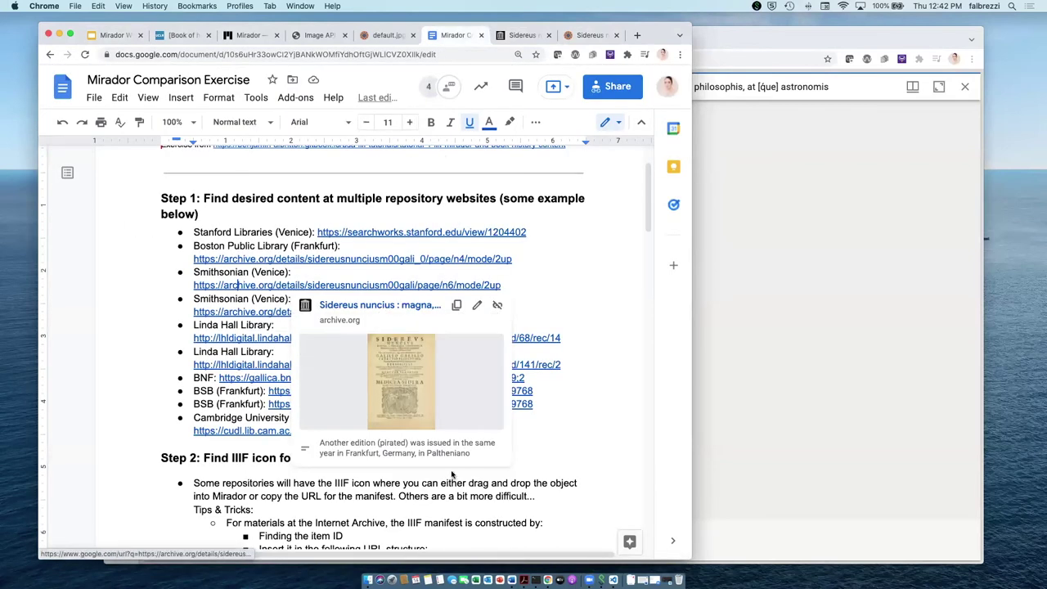
scroll(256, 415, "down", 5)
scroll(256, 415, "down", 2)
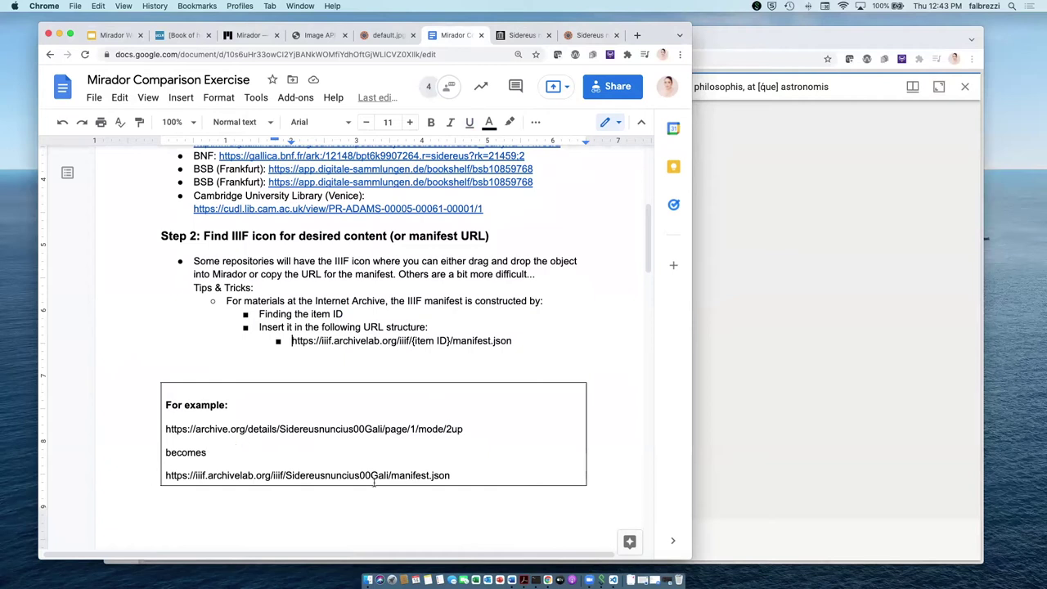
left_click_drag(389, 474, 451, 475)
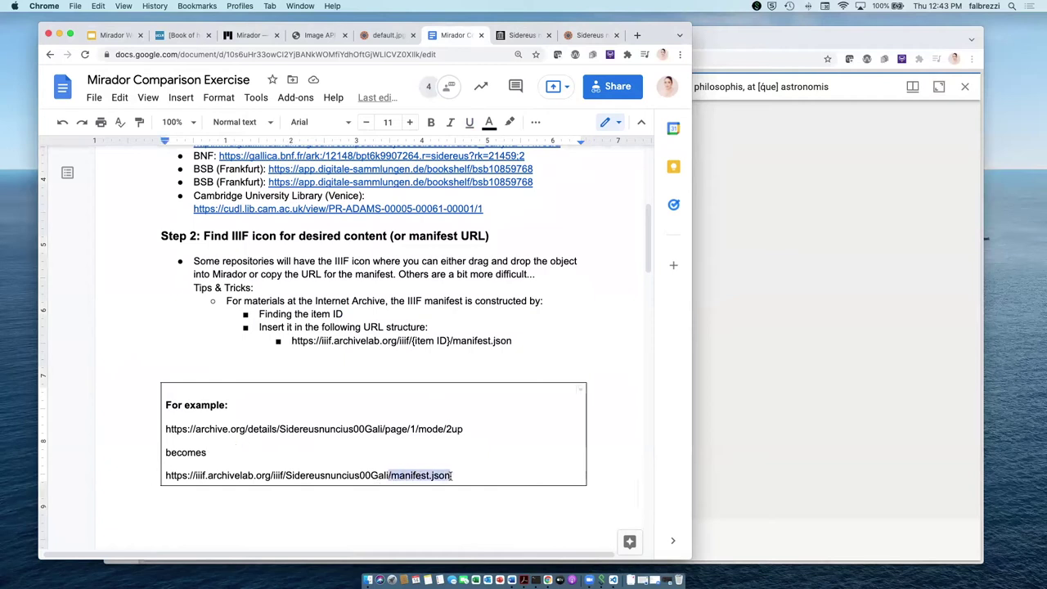
left_click(458, 476)
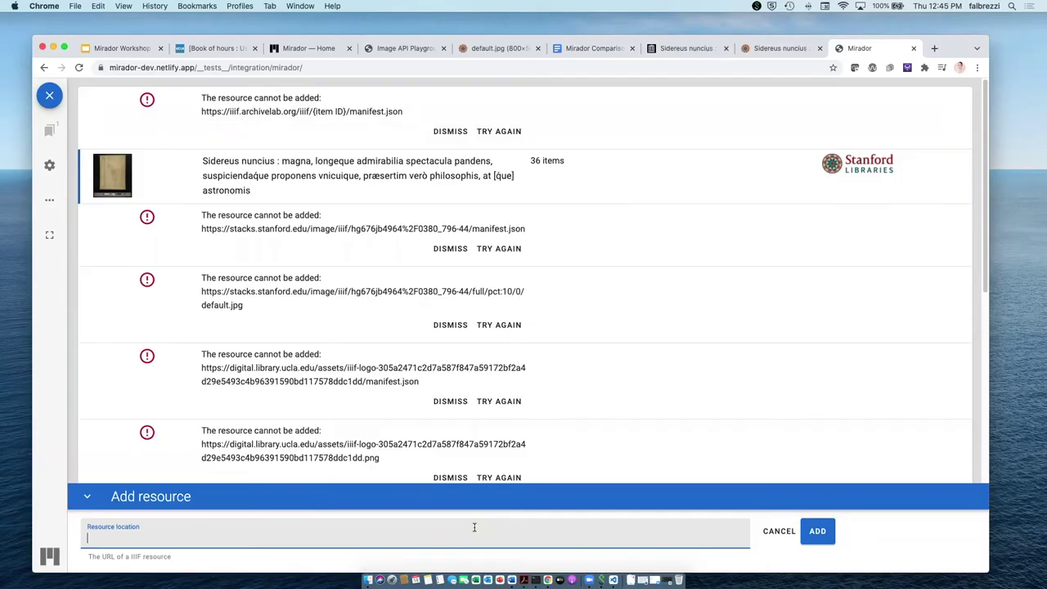
type("https://gallica.bnf.fr/iiif/ark:/12148/bpt6k9907264/manifest.json")
key("Return")
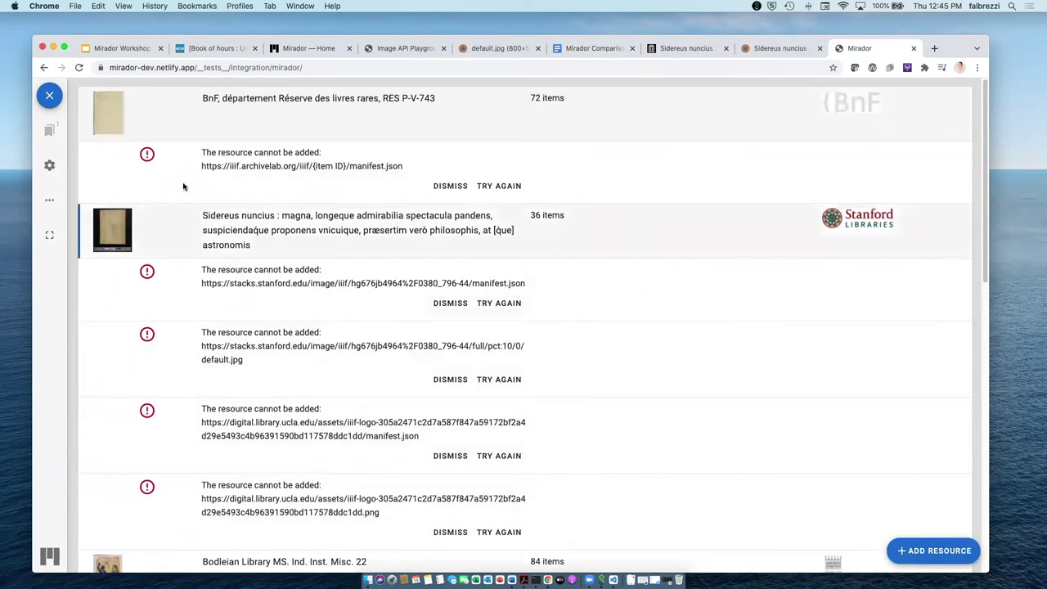
Step: Open the BnF copy beside the Stanford Sidereus Nuncius, advance it one page, and switch both windows to Gallery view
left_click(154, 122)
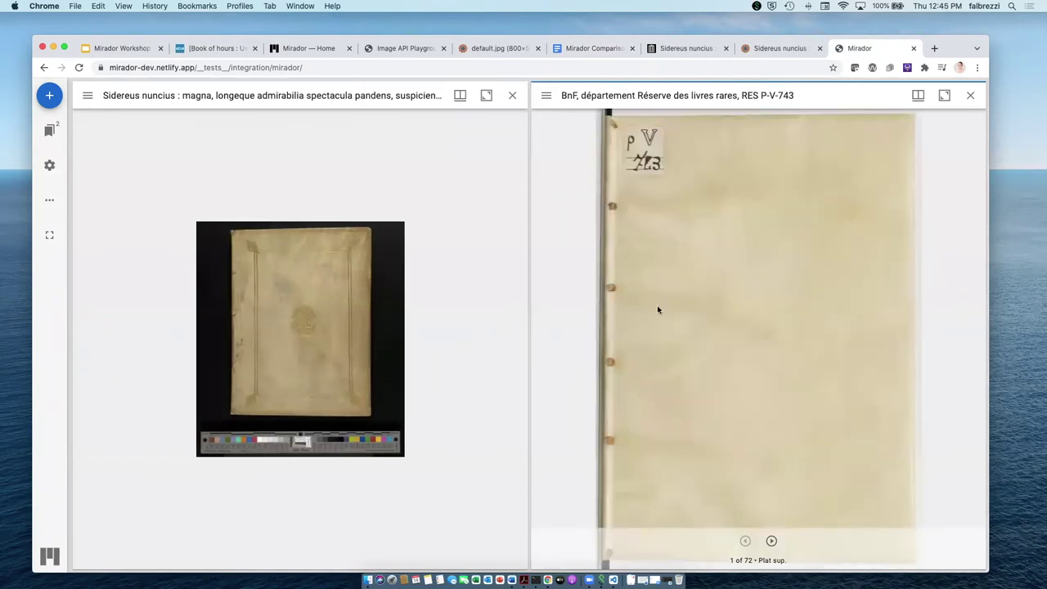
left_click(772, 541)
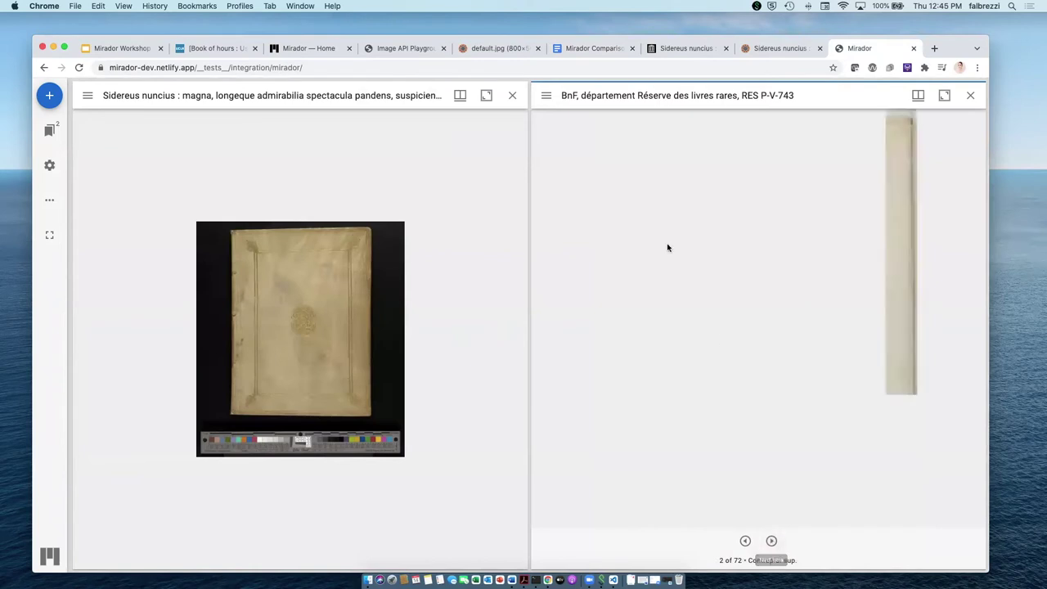
left_click(460, 95)
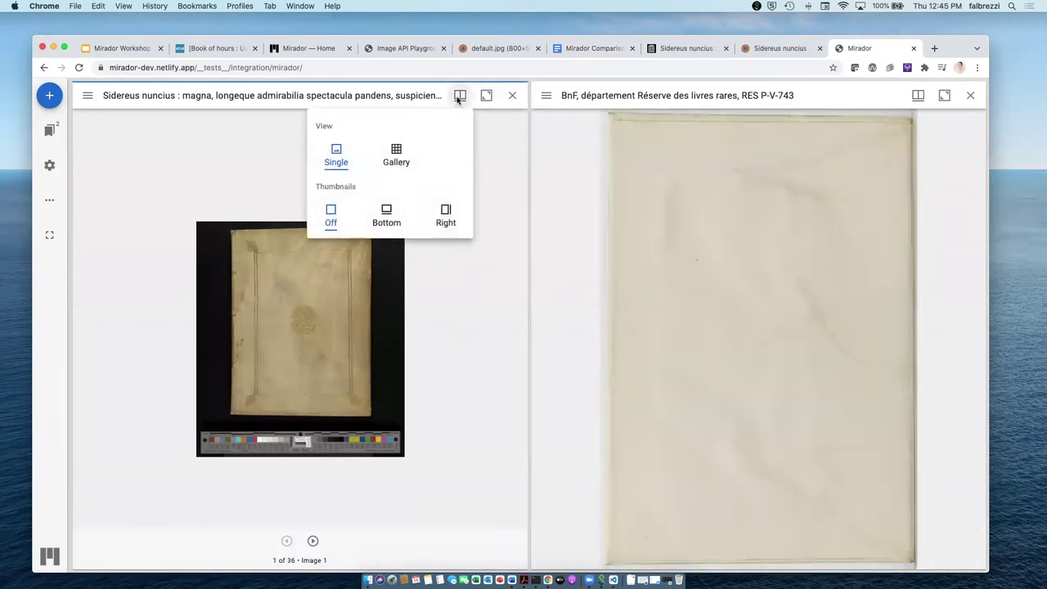
left_click(409, 153)
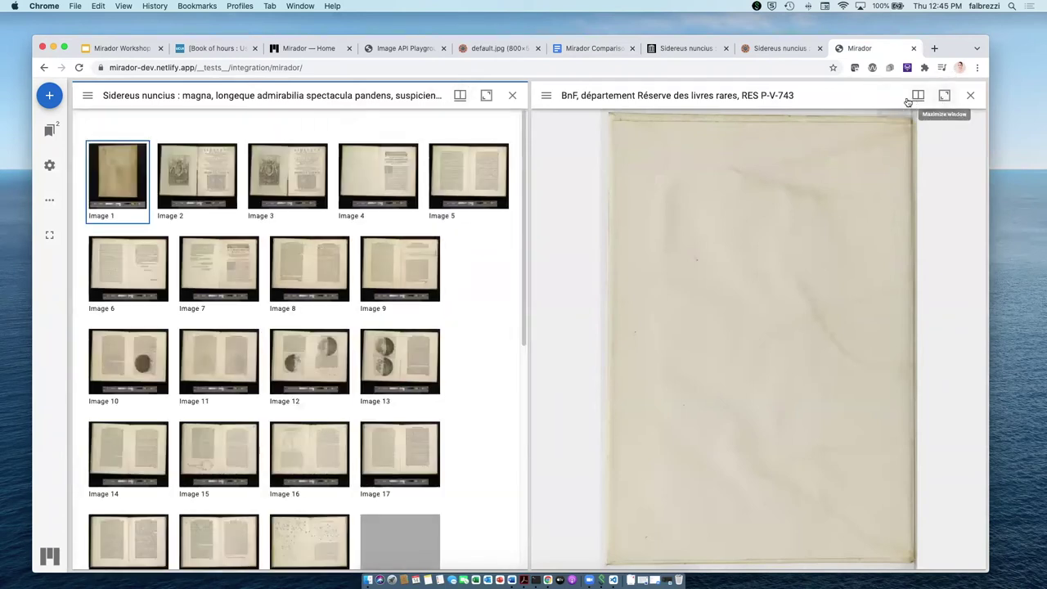
left_click(917, 95)
left_click(854, 162)
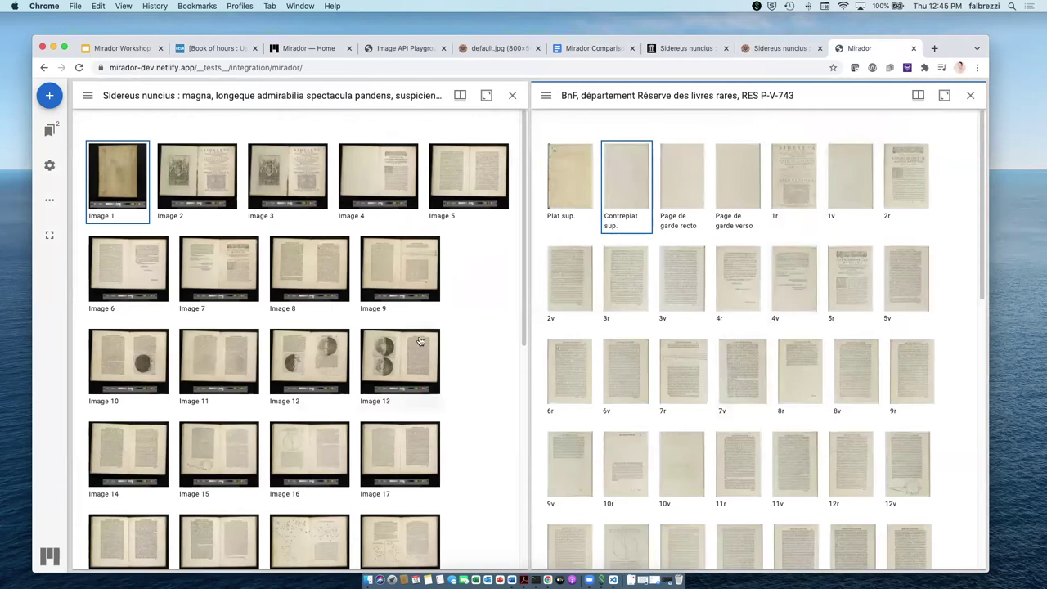
Step: Look through the BnF copy's page thumbnails in the gallery from front cover to back
scroll(670, 314, "down", 10)
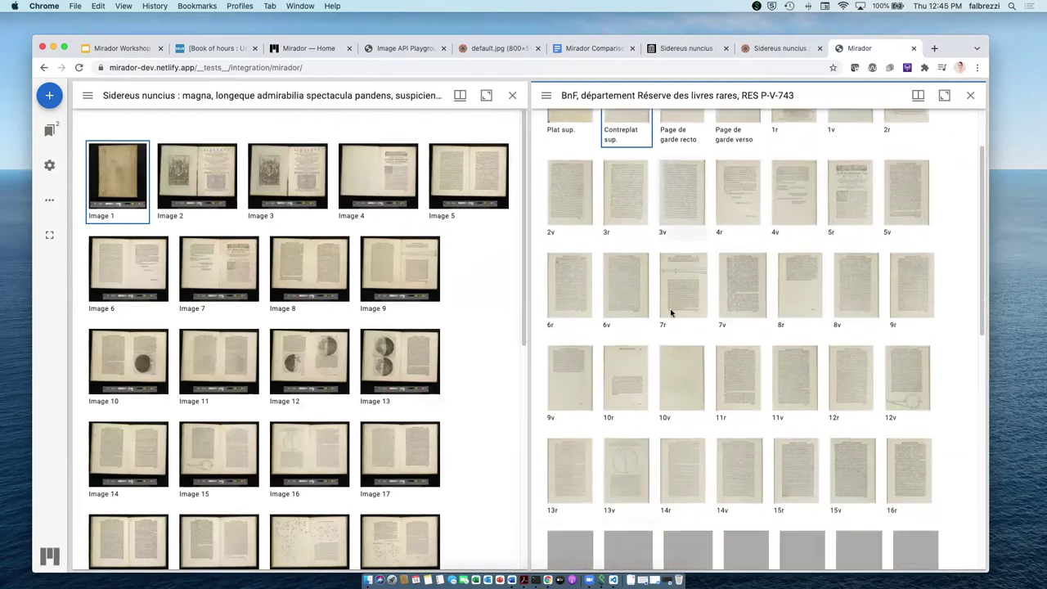
scroll(679, 313, "down", 5)
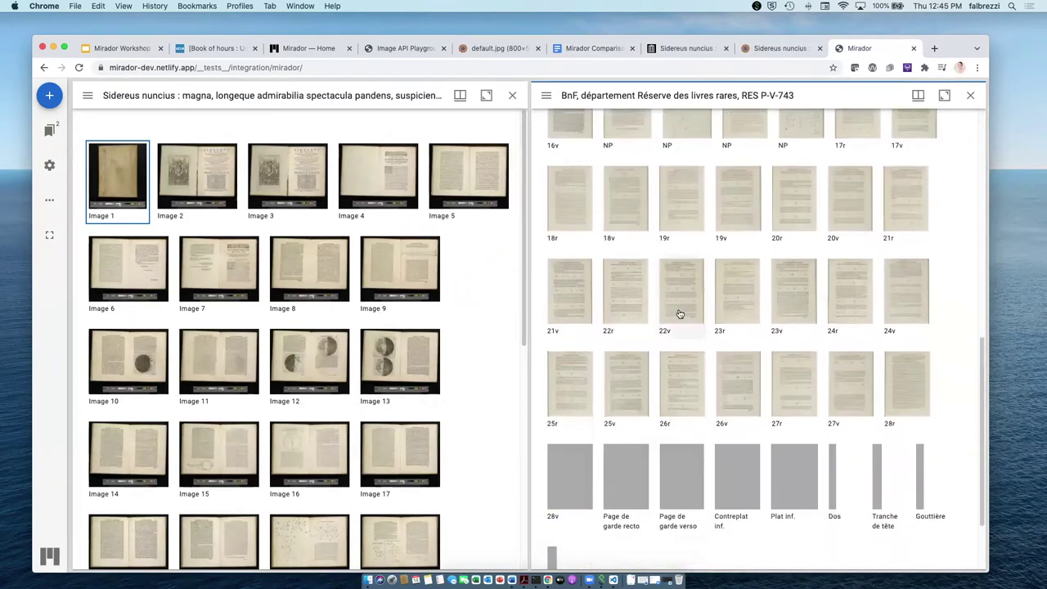
scroll(686, 311, "up", 15)
scroll(386, 311, "down", 3)
scroll(388, 306, "up", 4)
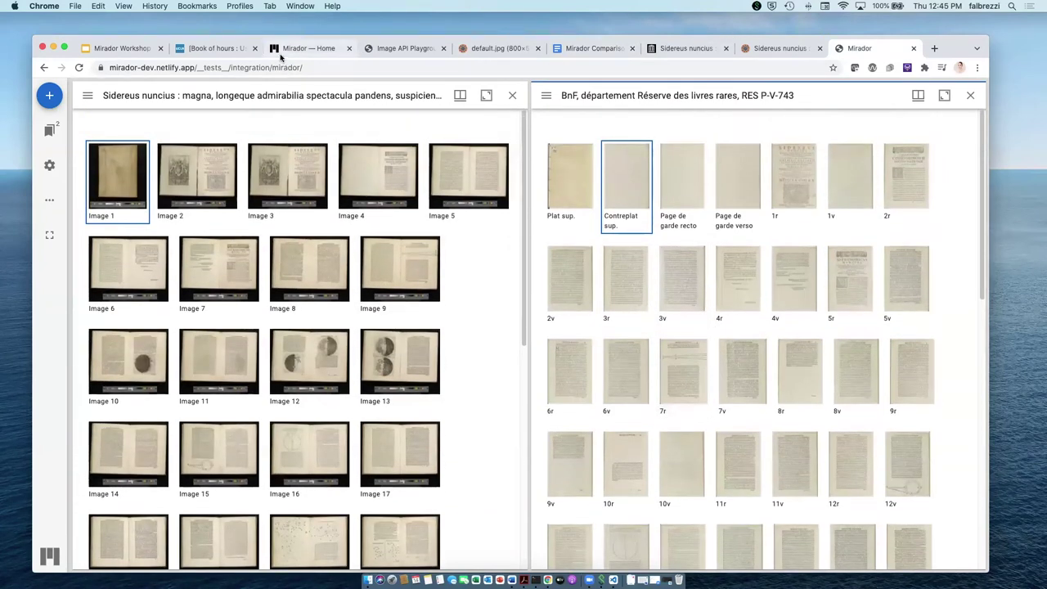
Step: Read Steps 3 and 4 of the Mirador Comparison Exercise document and examine the sample comparison screenshot
left_click(413, 53)
left_click(568, 49)
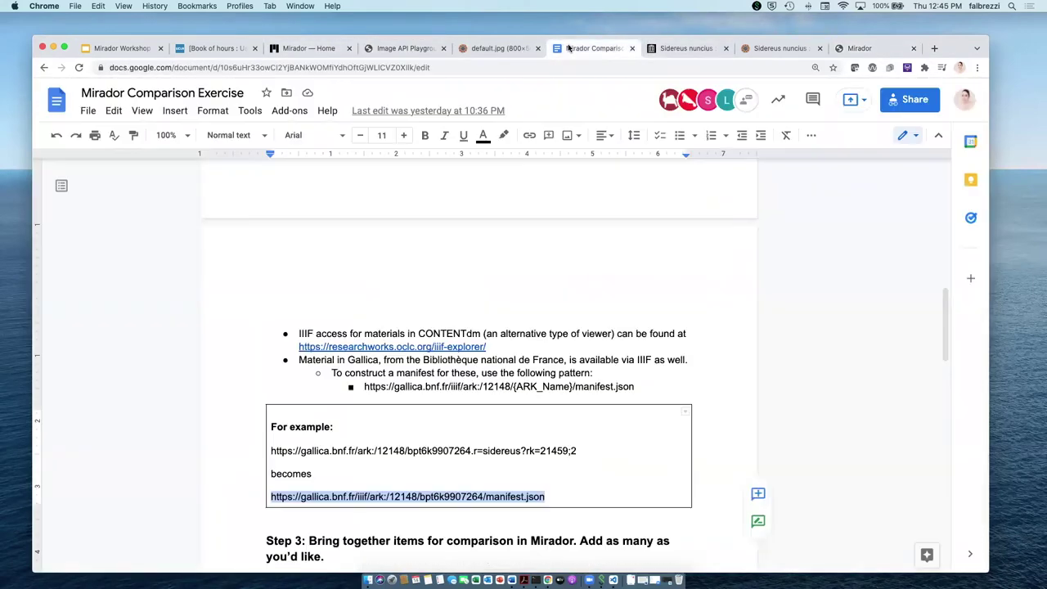
scroll(502, 439, "down", 3)
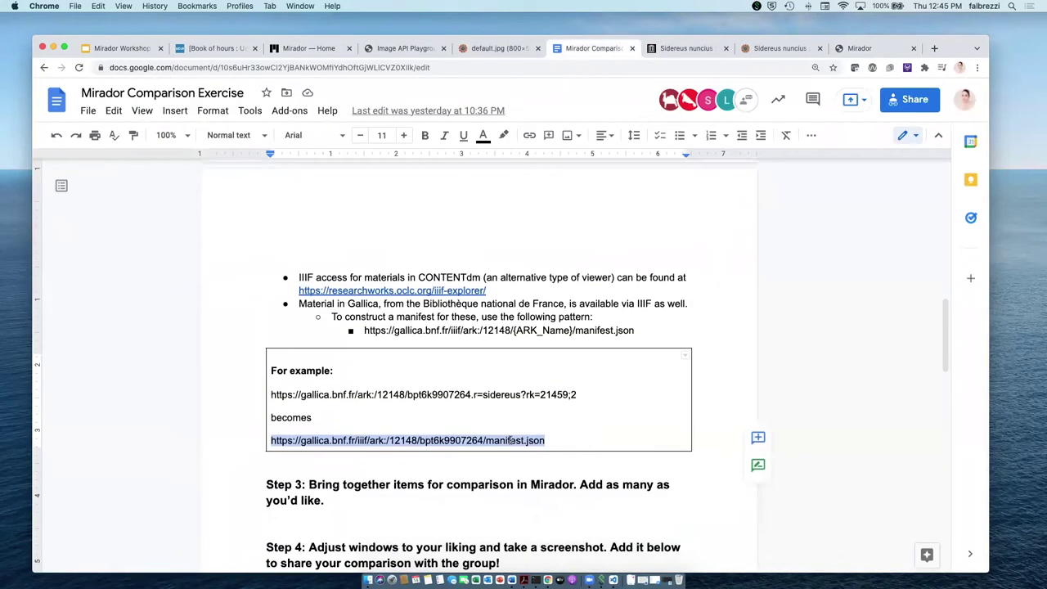
scroll(511, 440, "down", 1)
scroll(622, 413, "down", 15)
scroll(621, 408, "down", 2)
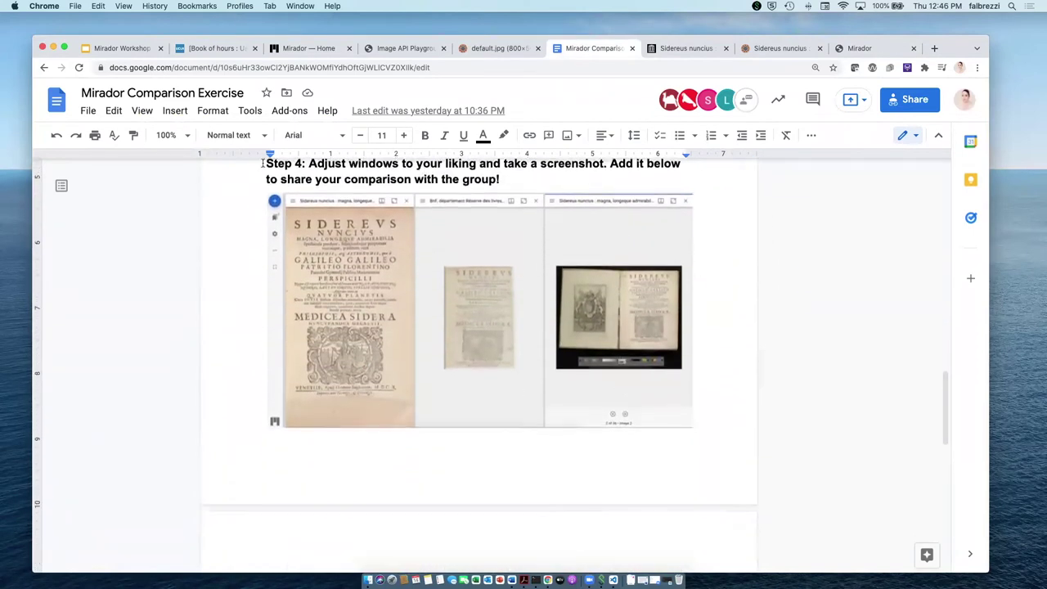
scroll(537, 289, "up", 1)
scroll(537, 289, "up", 3)
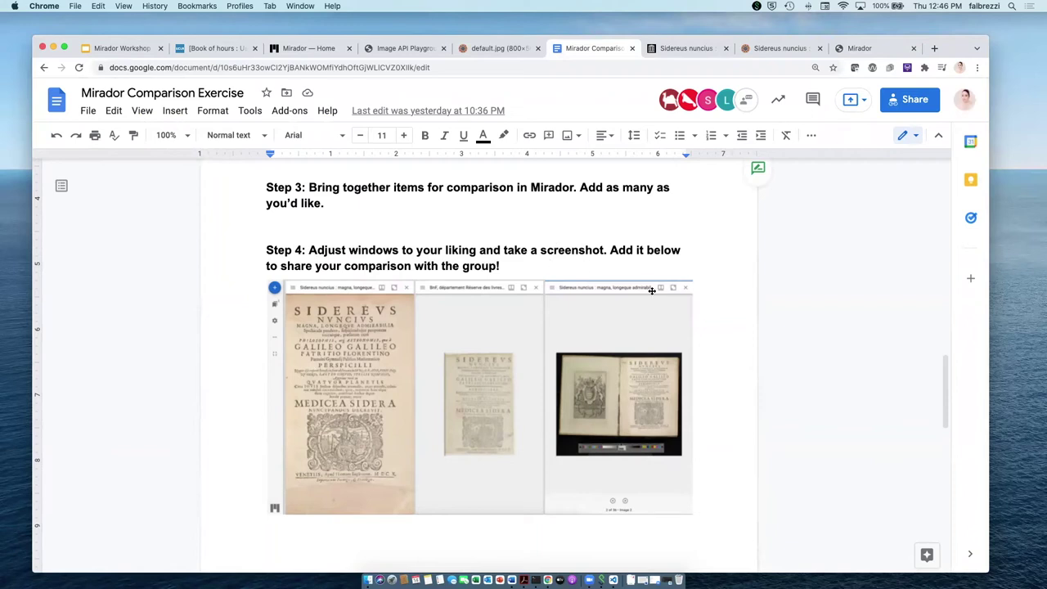
scroll(451, 411, "down", 3)
scroll(450, 411, "up", 2)
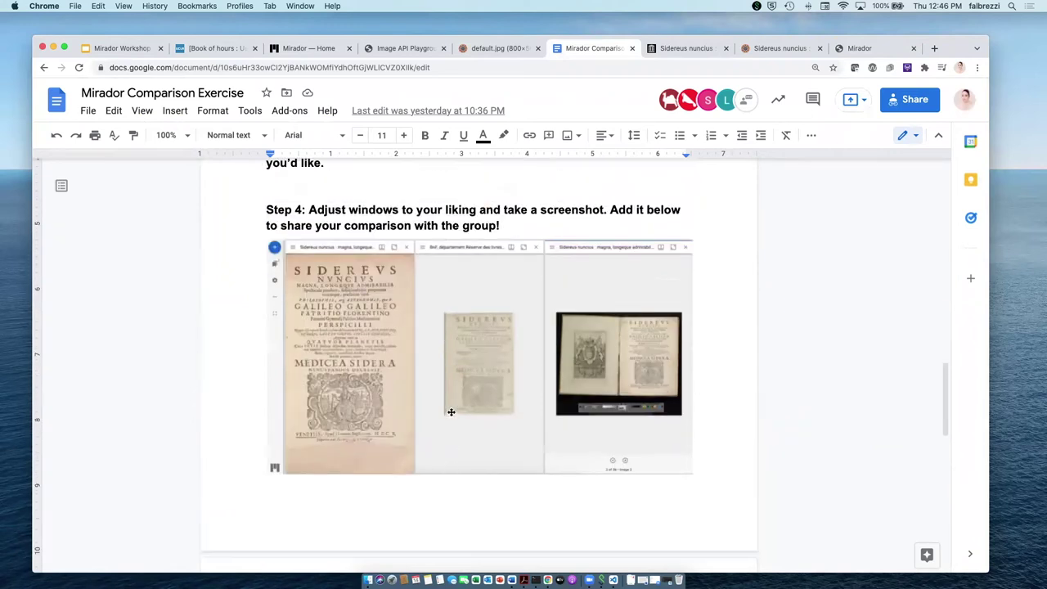
scroll(451, 411, "down", 5)
scroll(451, 411, "up", 4)
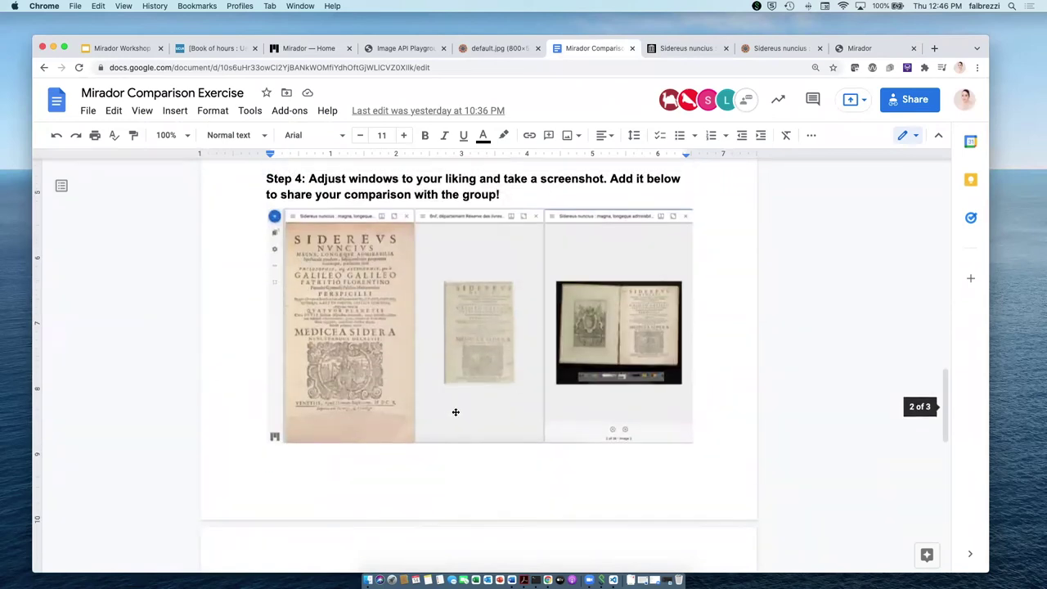
Step: Go back to the list of repository links for Sidereus Nuncius copies in the exercise document
scroll(455, 412, "up", 10)
scroll(502, 408, "up", 5)
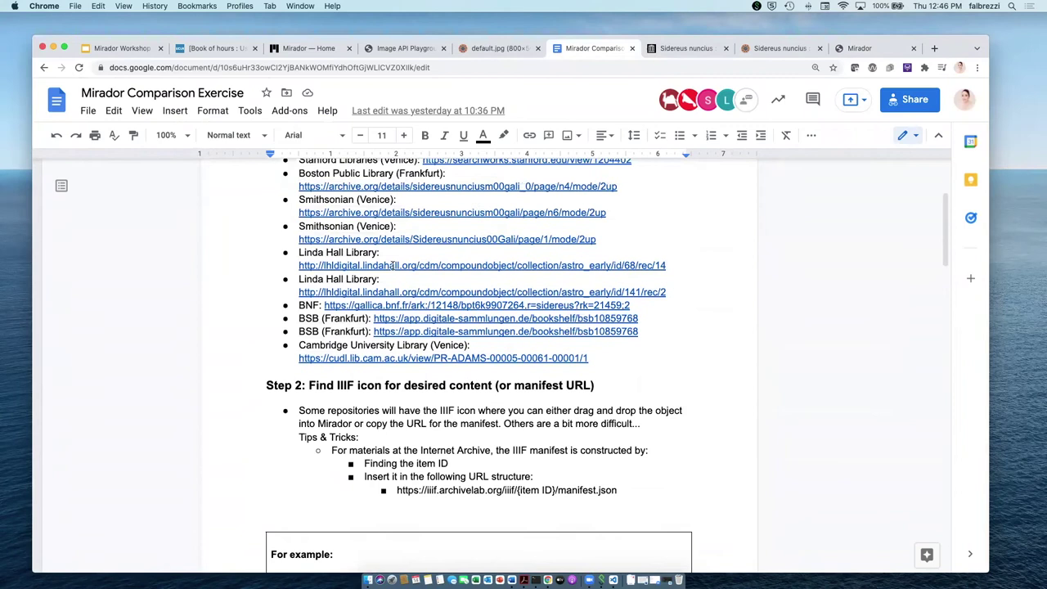
scroll(393, 265, "up", 2)
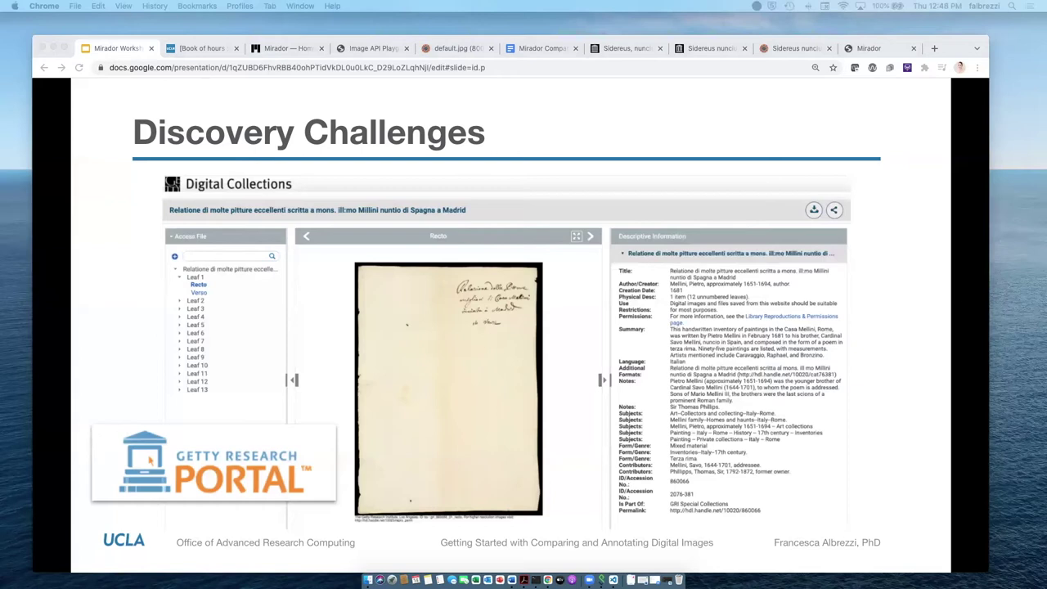
Step: Open the Getty manuscript linked from the Discovery Challenges slide and check the download option for the recto of Leaf 3
left_click(150, 460)
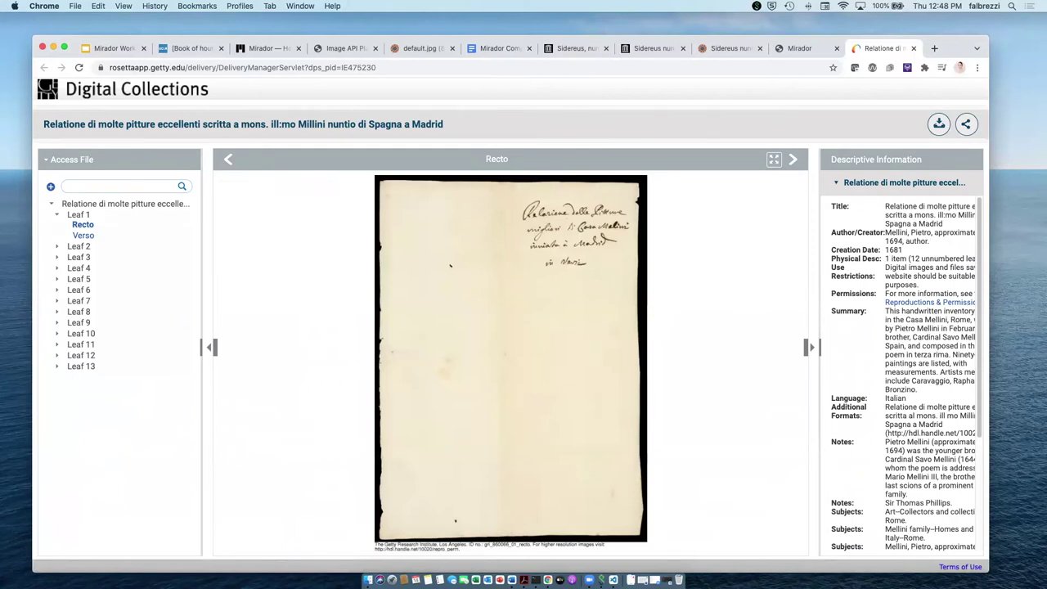
left_click(75, 258)
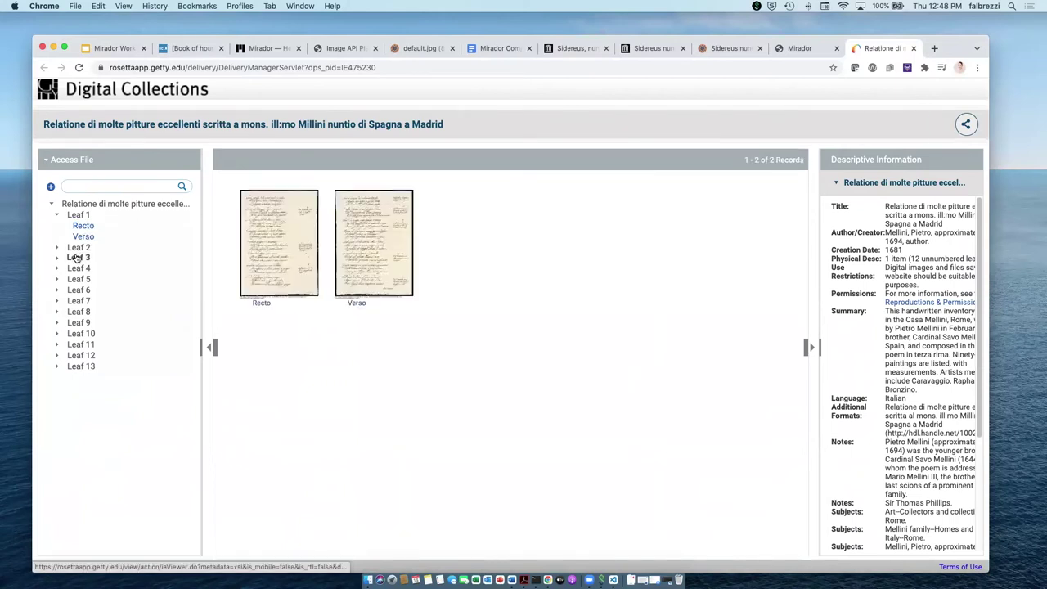
left_click(76, 258)
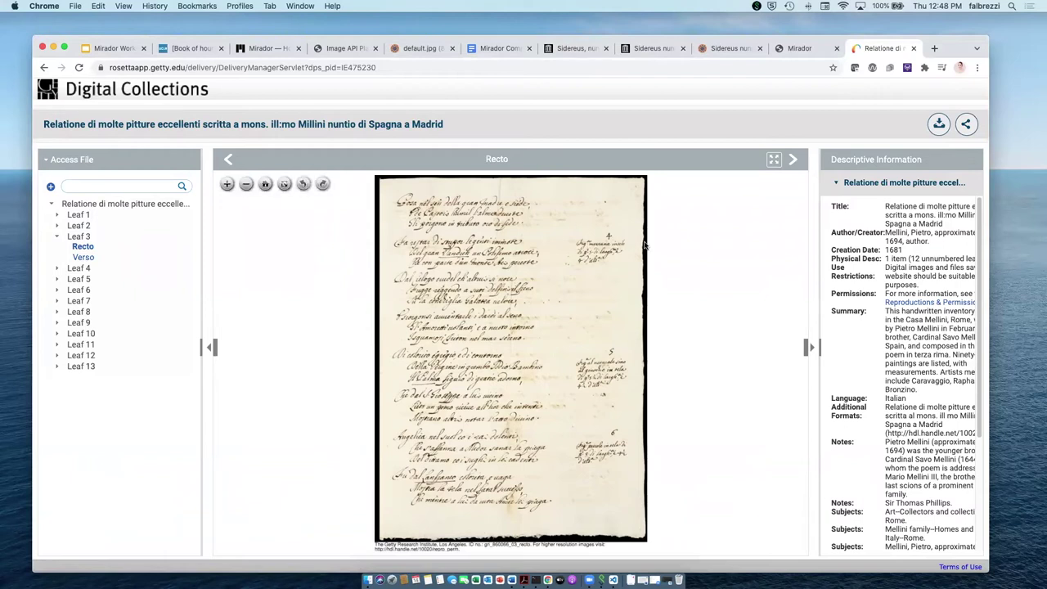
left_click(939, 125)
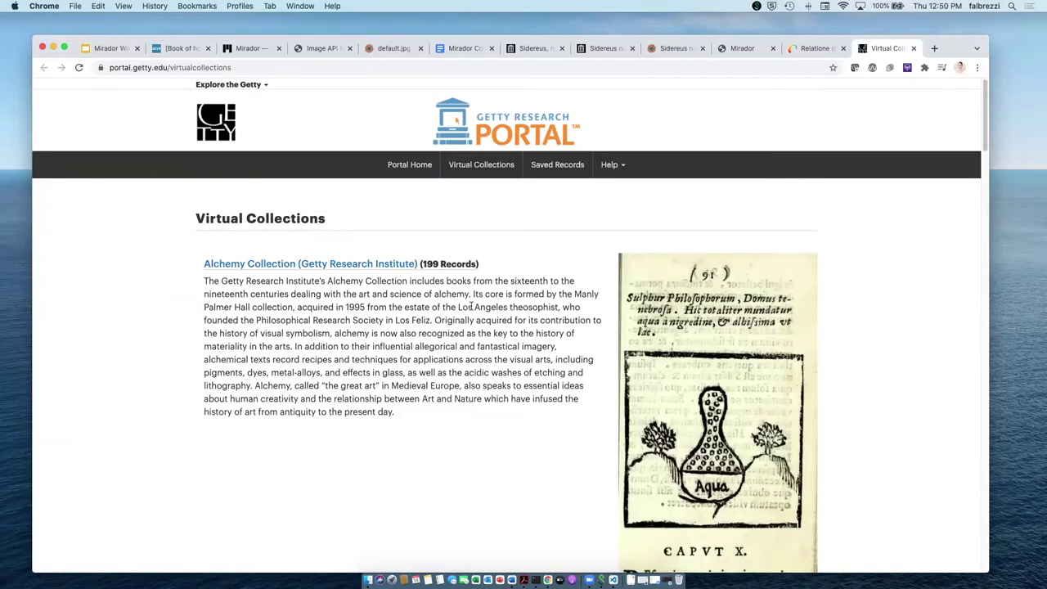
Step: Browse the Getty Research Portal's virtual collections and open the "Calendarium naturale magicum" record in the Alchemy Collection
scroll(471, 306, "down", 5)
scroll(470, 306, "down", 4)
scroll(458, 301, "up", 6)
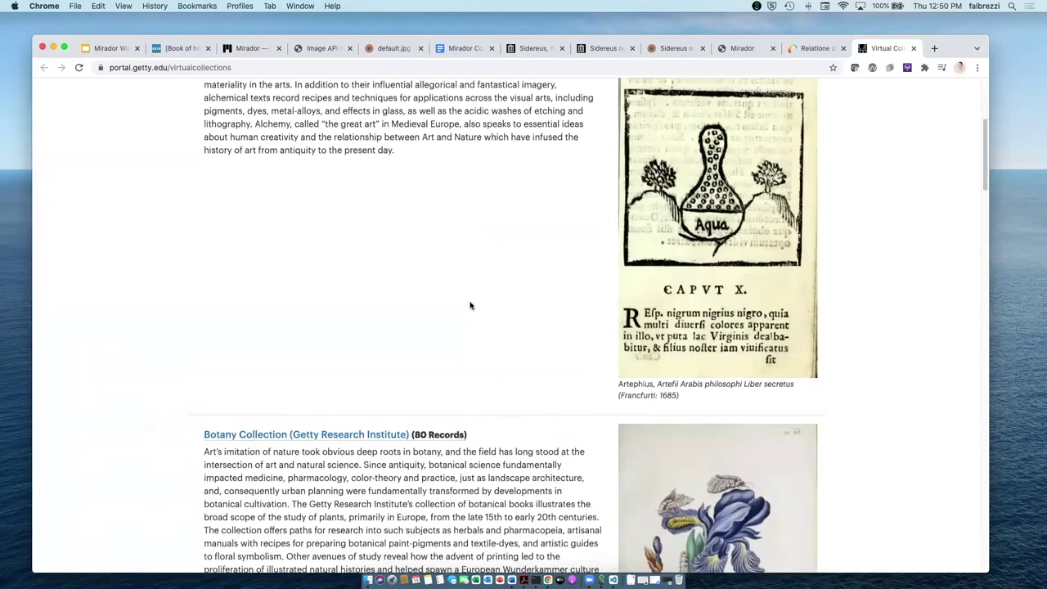
scroll(449, 296, "up", 4)
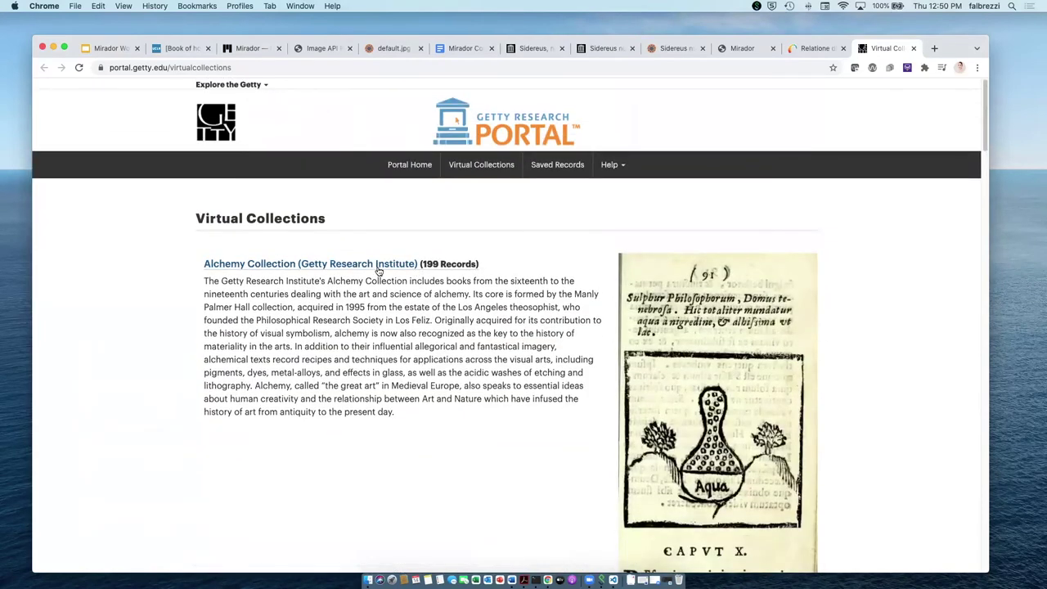
left_click(378, 269)
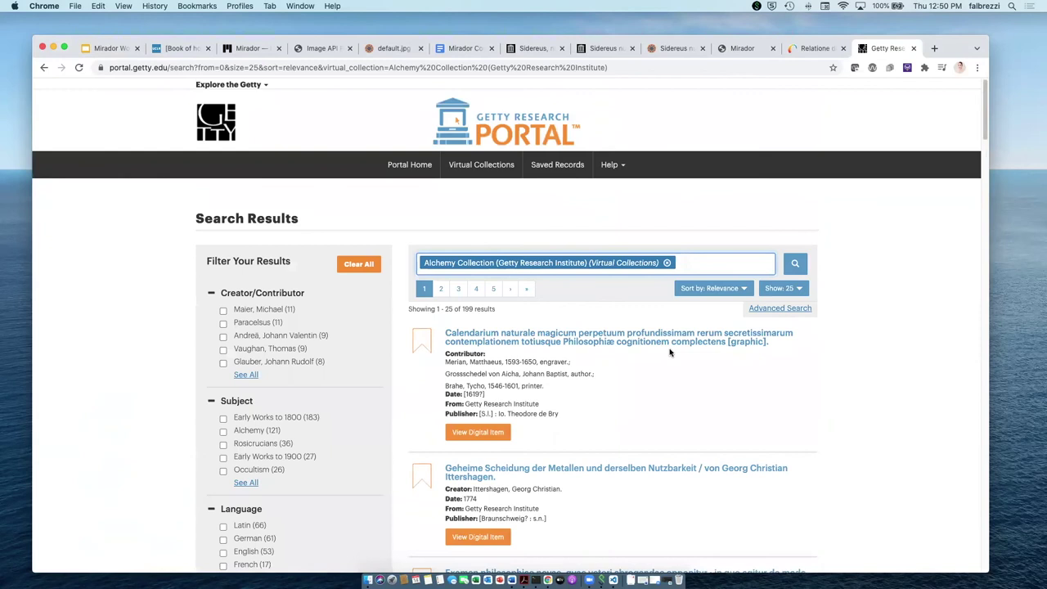
left_click(623, 341)
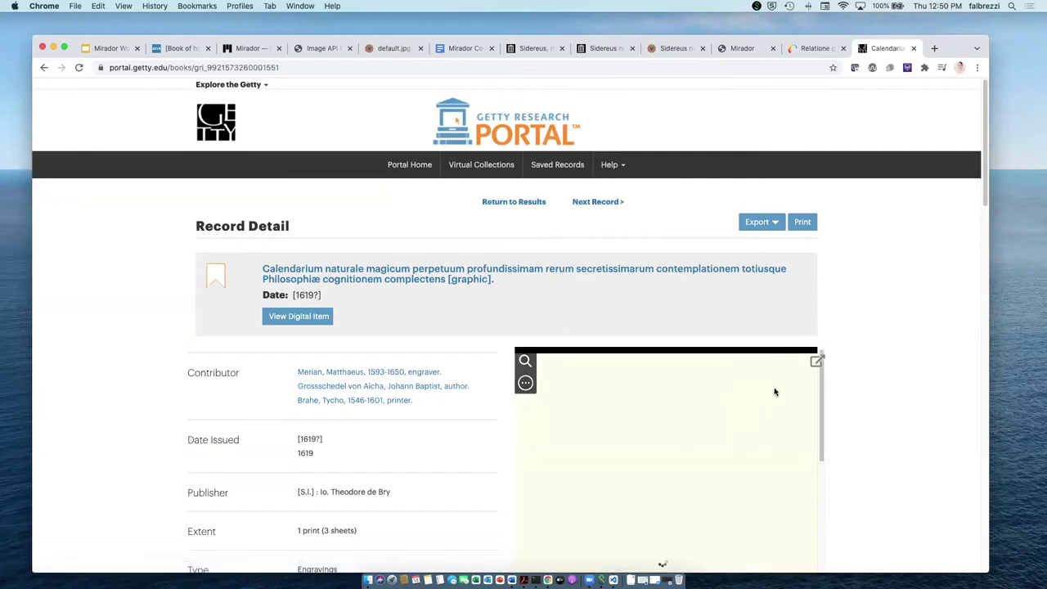
Step: Look over the Calendarium record's details and open its embedded digital item in a separate page
scroll(884, 387, "down", 5)
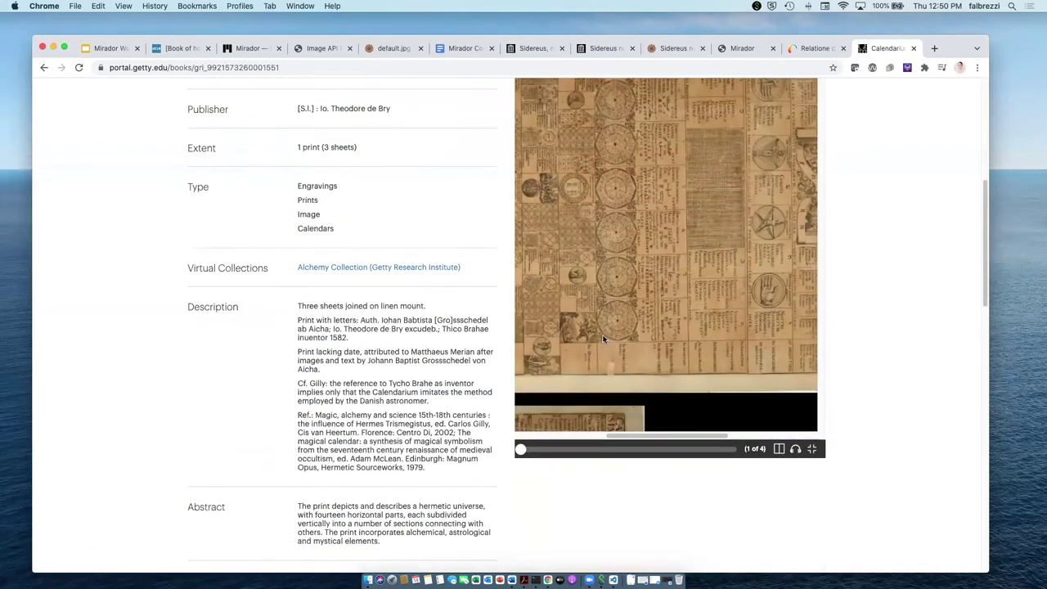
scroll(602, 339, "up", 5)
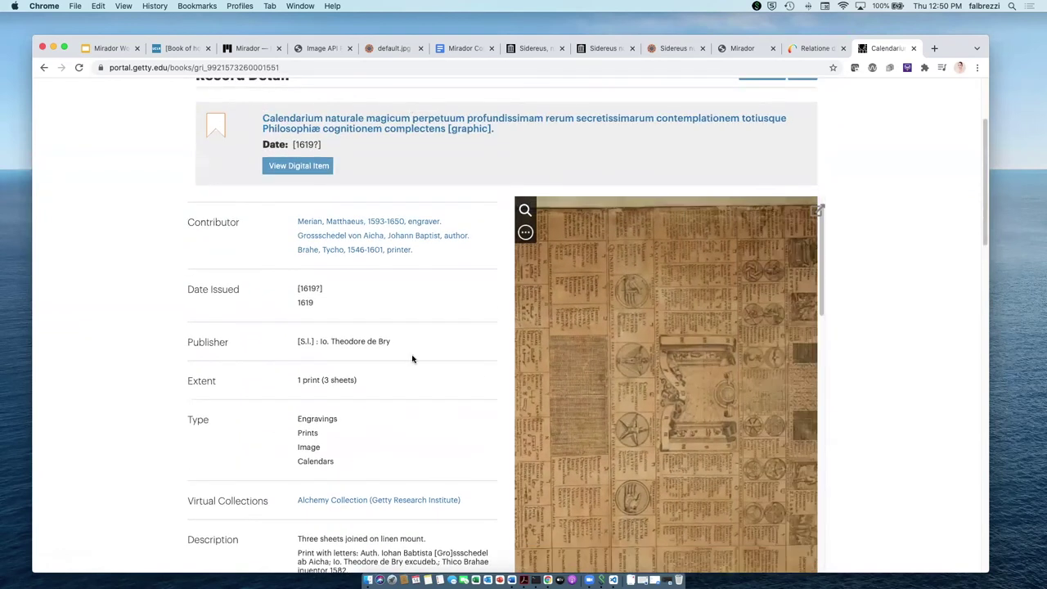
left_click(816, 210)
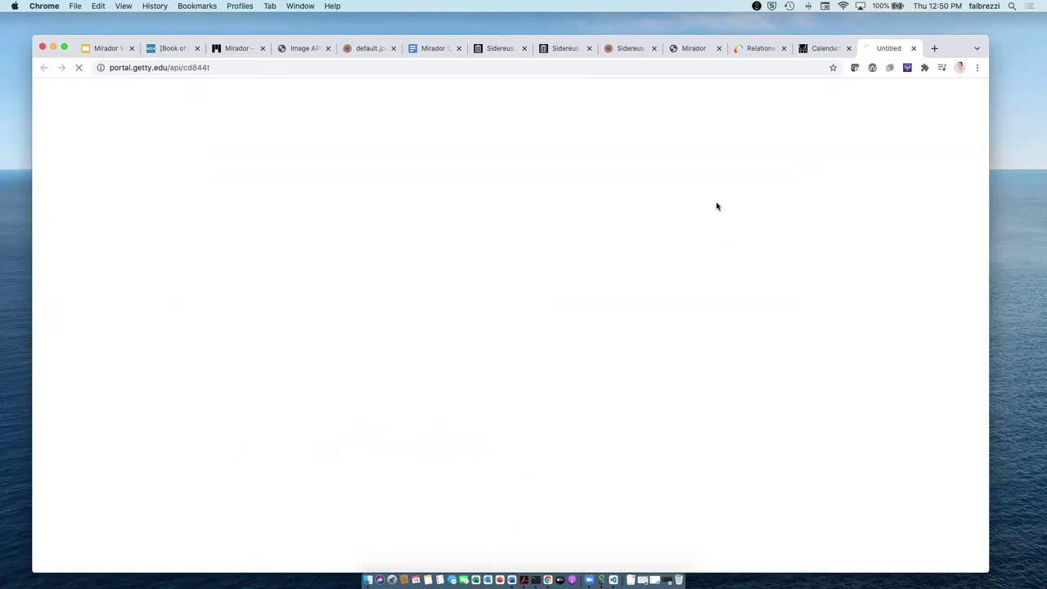
left_click(238, 67)
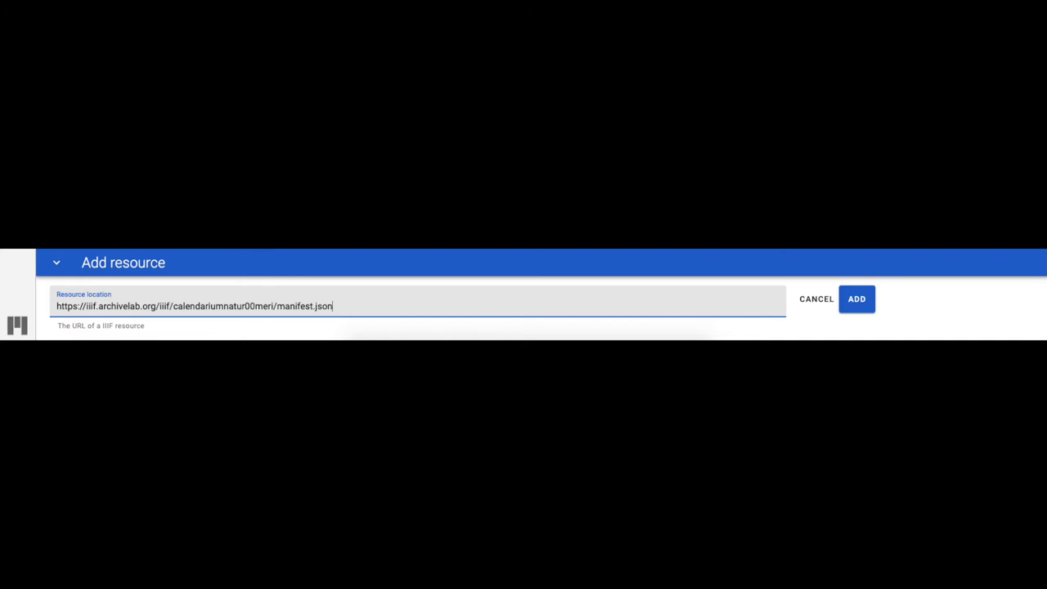
key("Return")
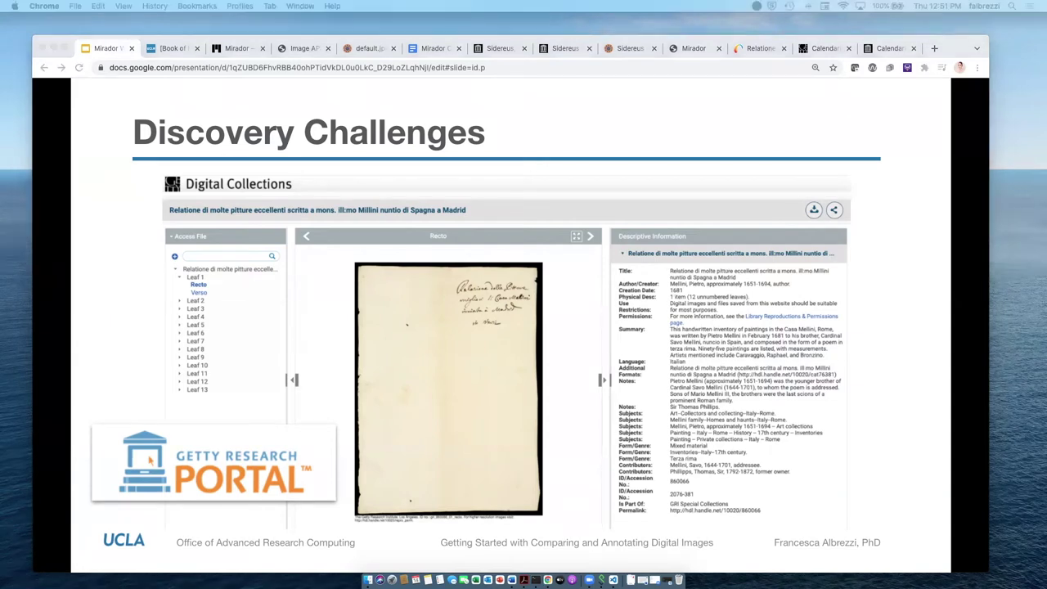
Step: Show the "Discovering other IIIF Resources" slide and read the Resources for Working with IIIF Materials document through its viewer and tool links
key("Right")
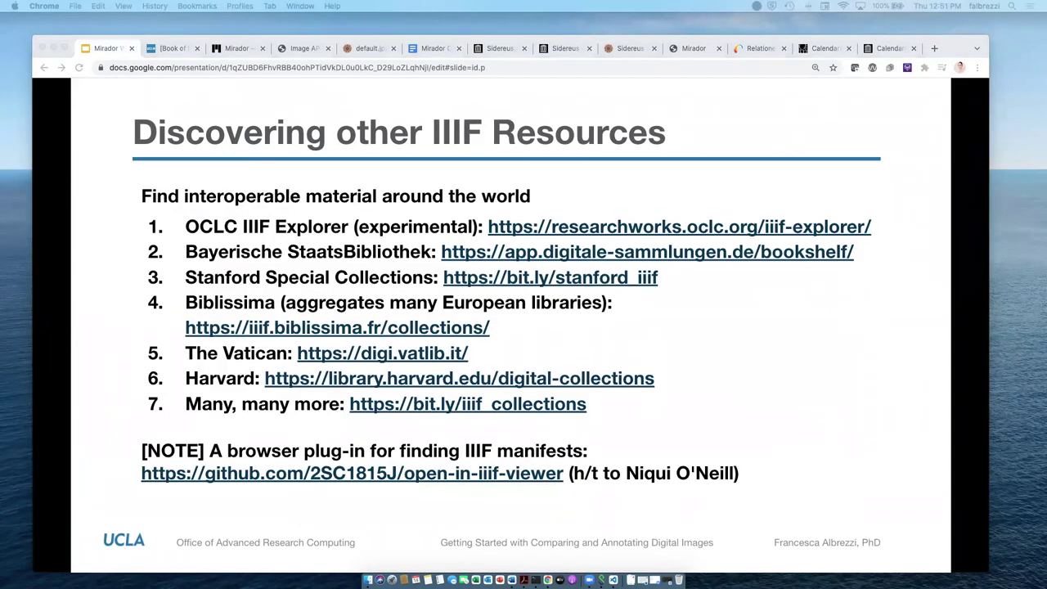
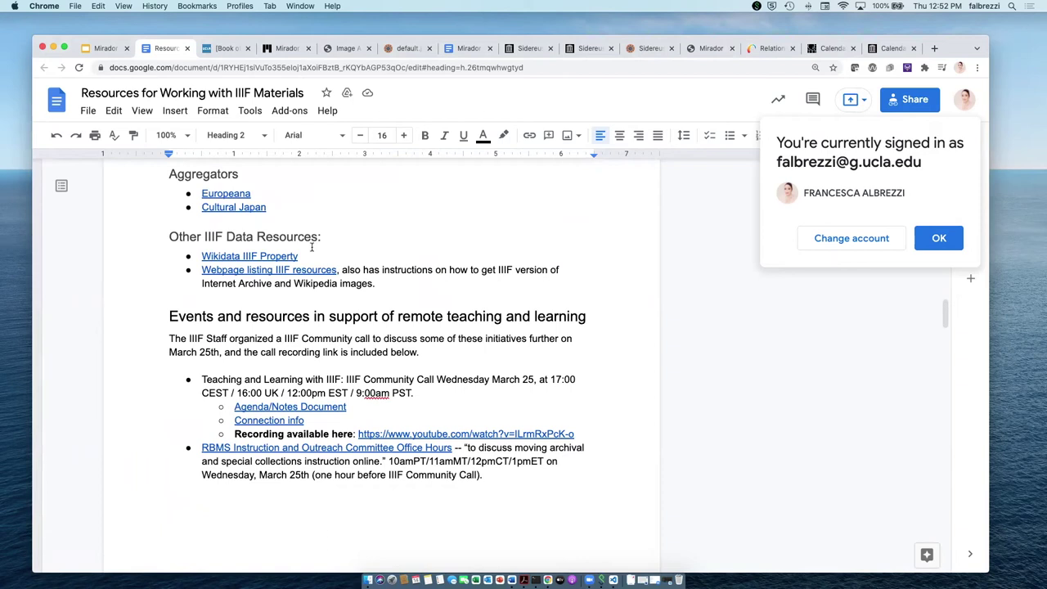
scroll(185, 408, "down", 3)
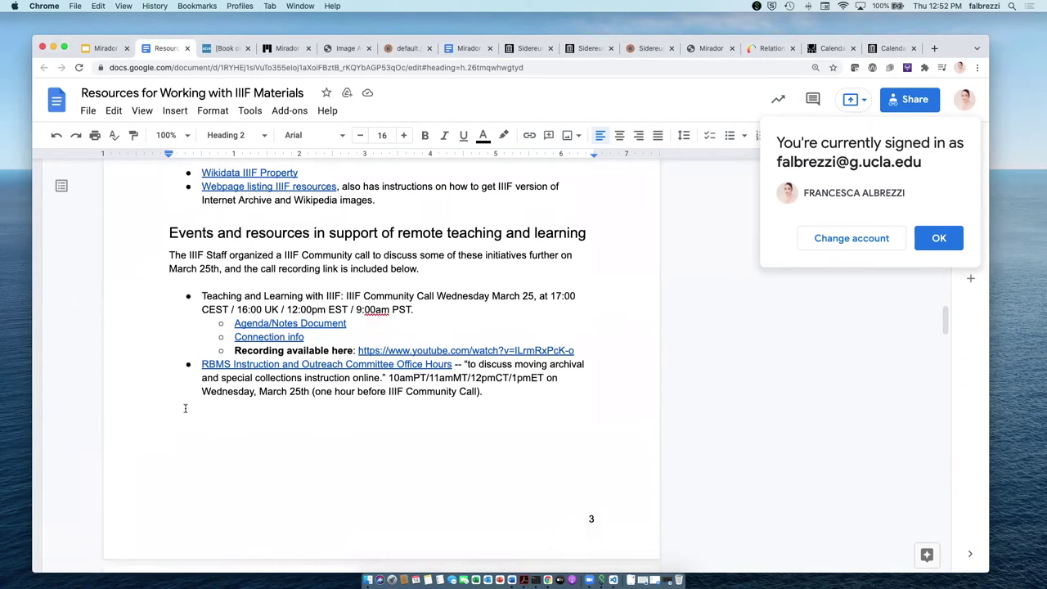
scroll(182, 411, "down", 3)
scroll(181, 411, "down", 5)
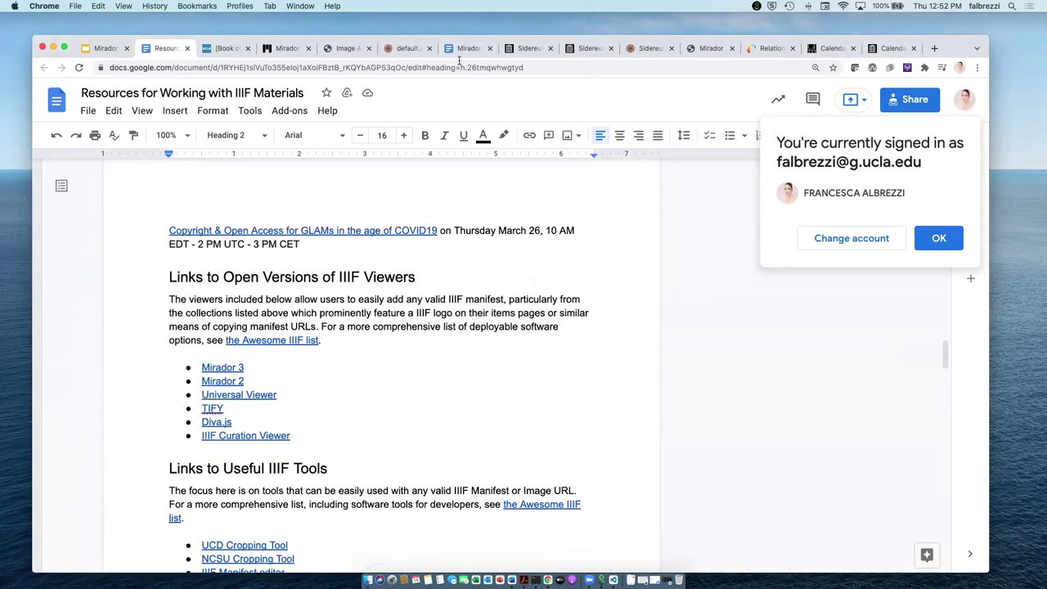
Step: Return to the workshop presentation and advance to the "UCLA IIIF Resources" slide
left_click(100, 48)
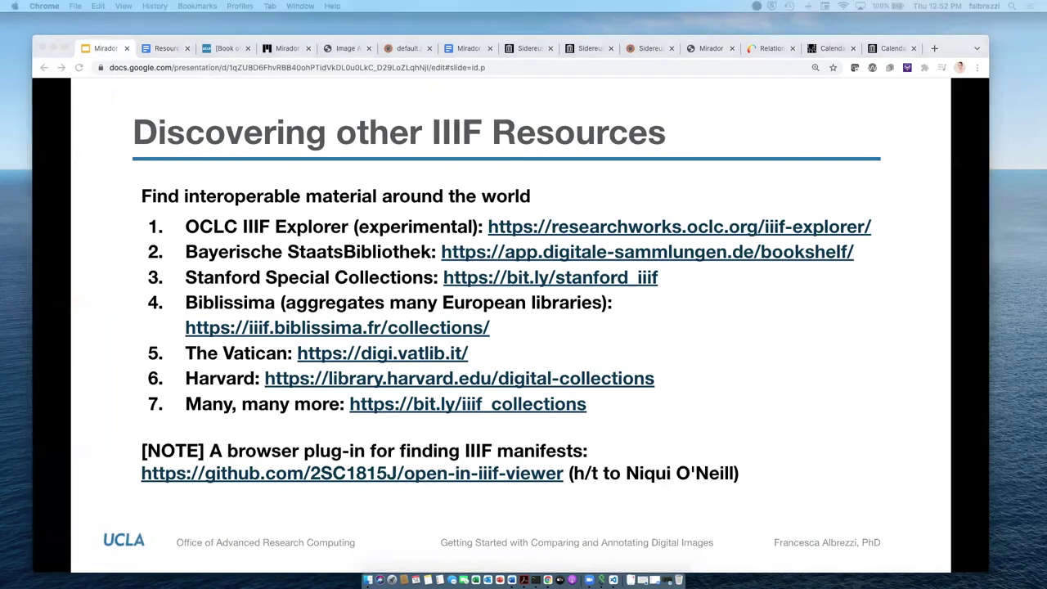
key("Right")
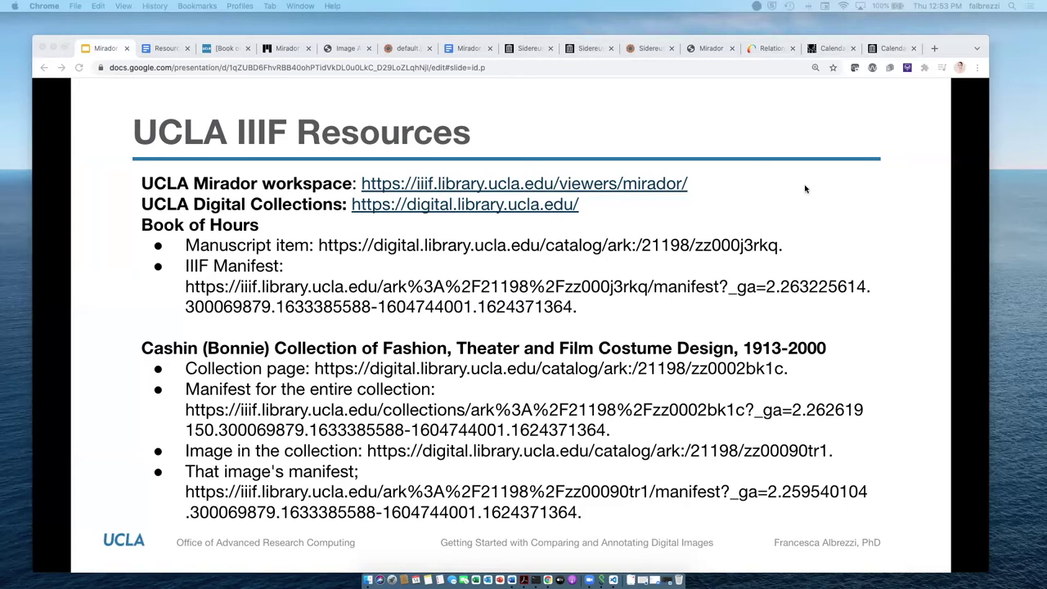
Step: Search the web for "scalar usc" on a separate page and open the Scalar site from the results
left_click(936, 49)
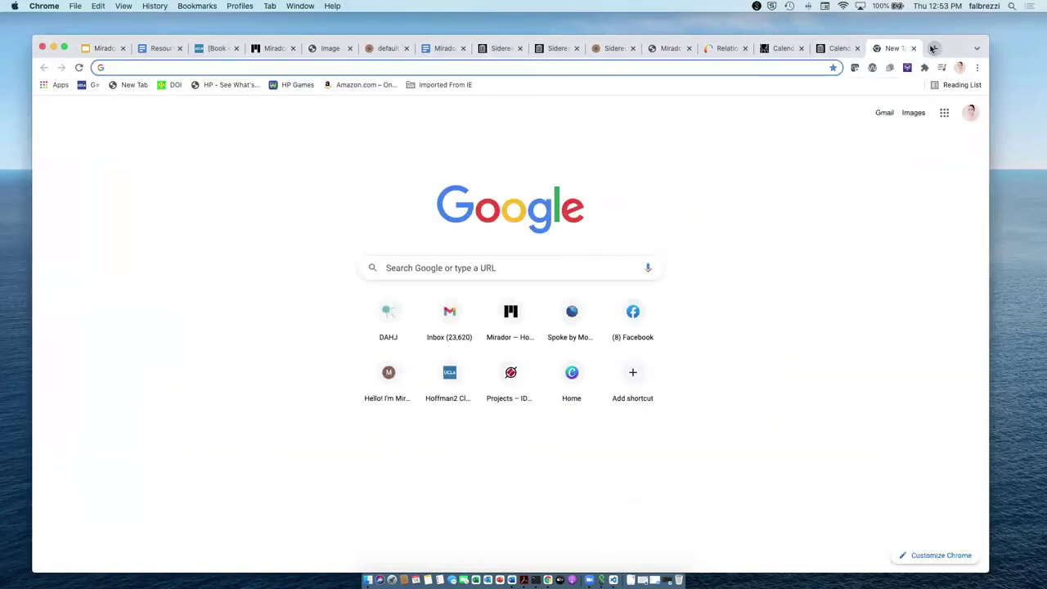
type("scalar")
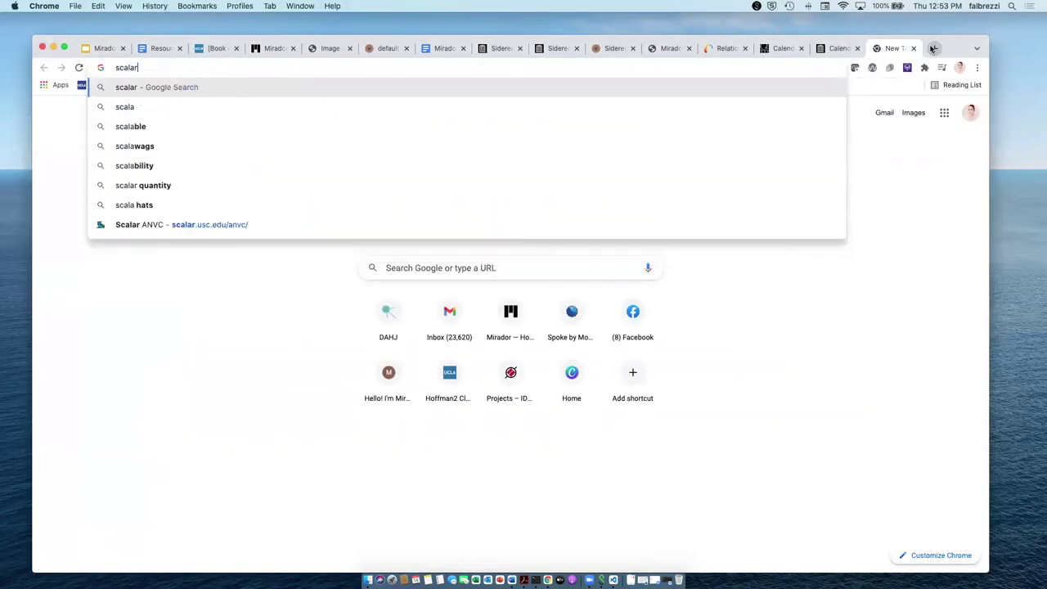
type(" usc")
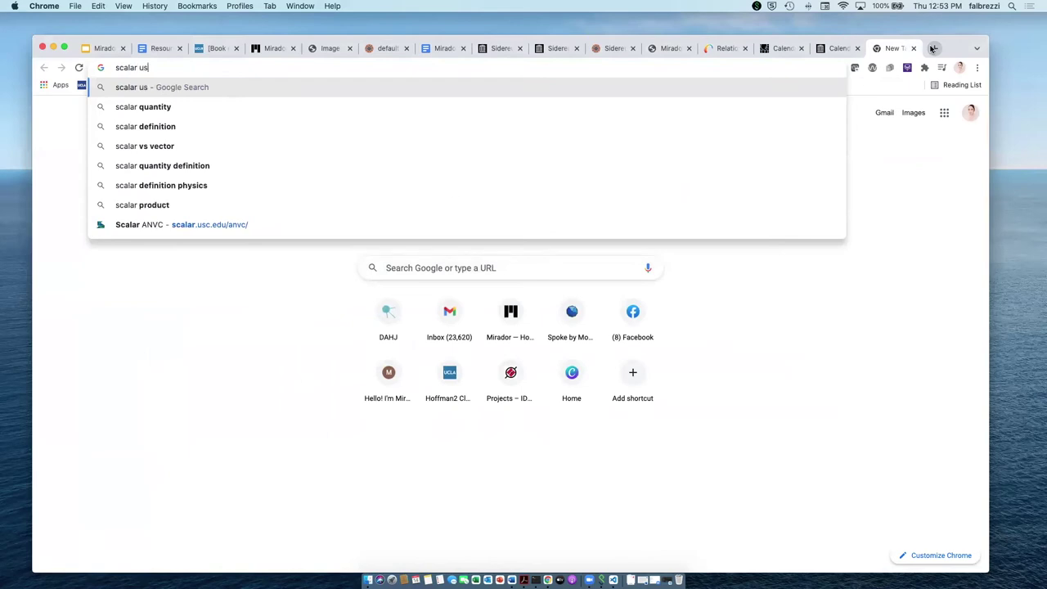
key("Return")
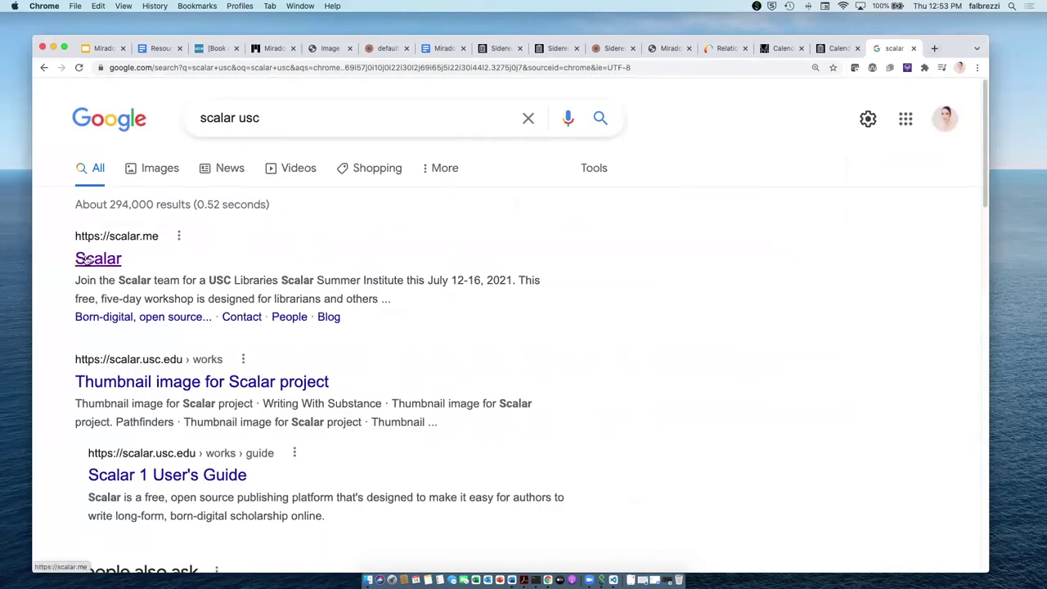
left_click(98, 258)
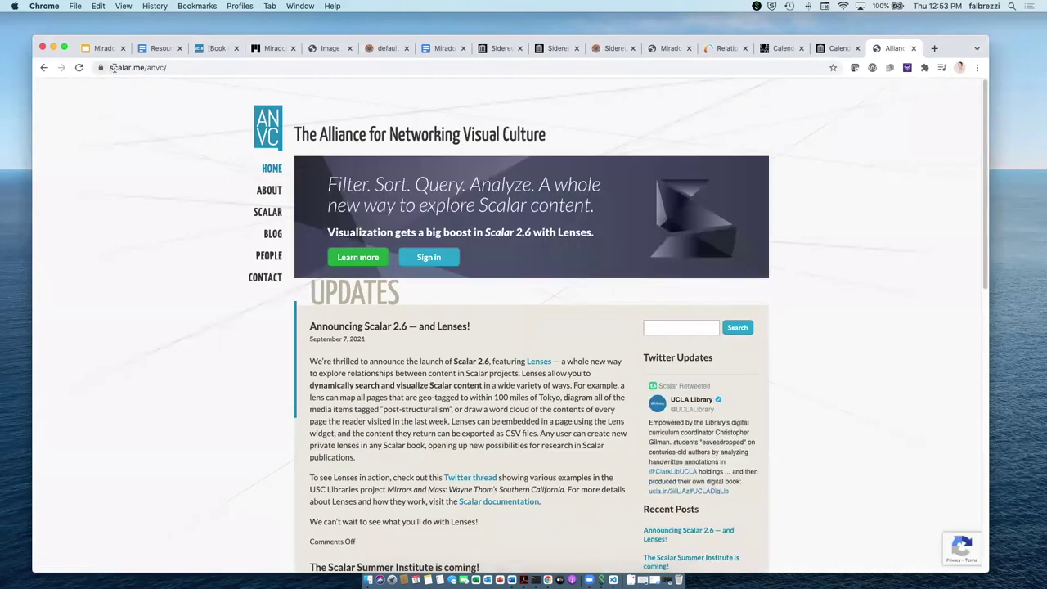
Step: Look over the updates on the Alliance for Networking Visual Culture home page and select its web address
left_click(114, 68)
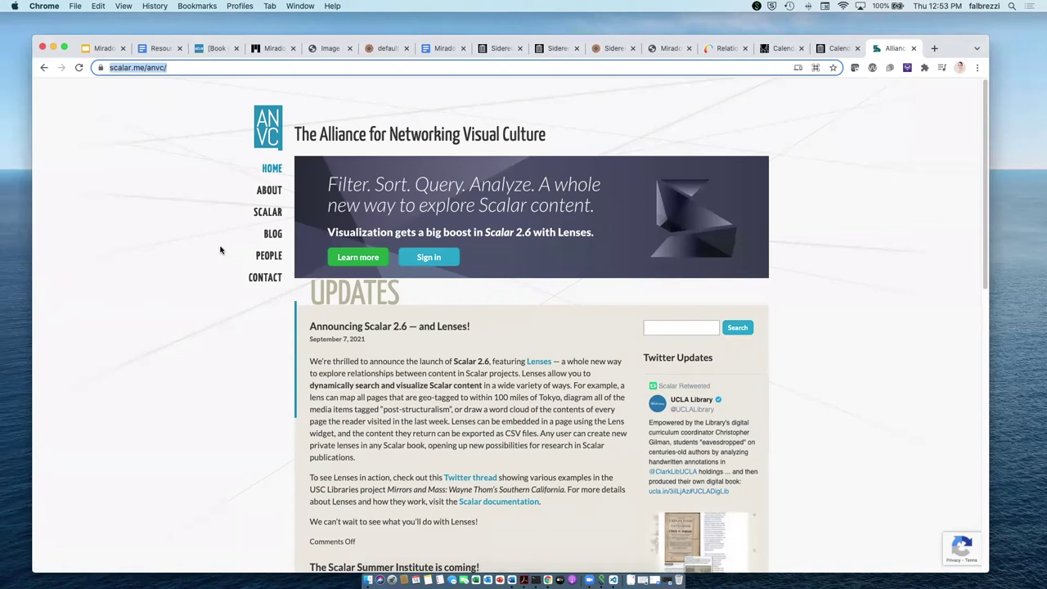
scroll(219, 249, "down", 1)
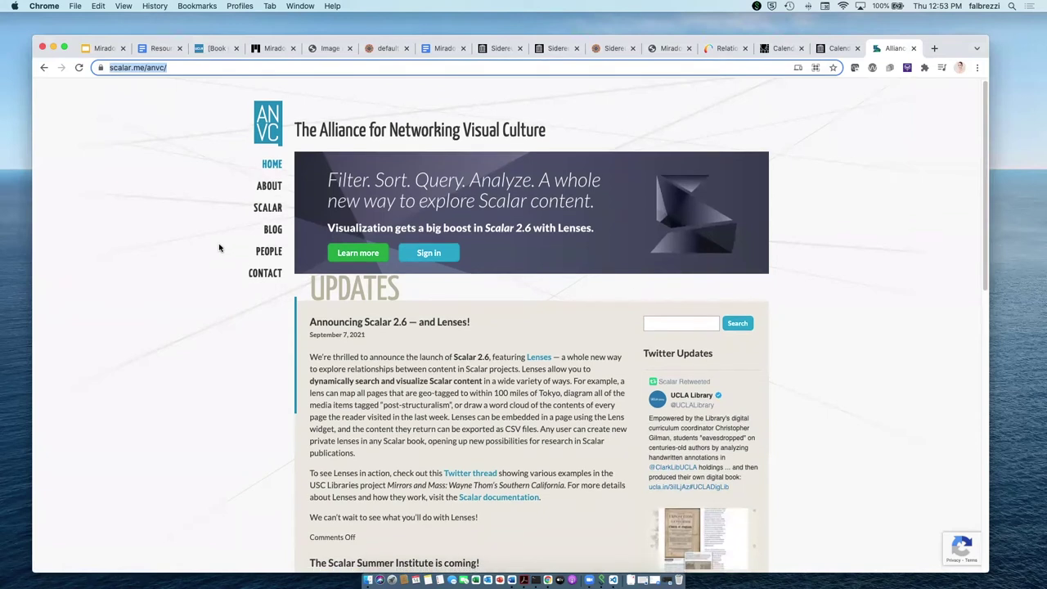
scroll(218, 247, "down", 2)
scroll(218, 248, "down", 10)
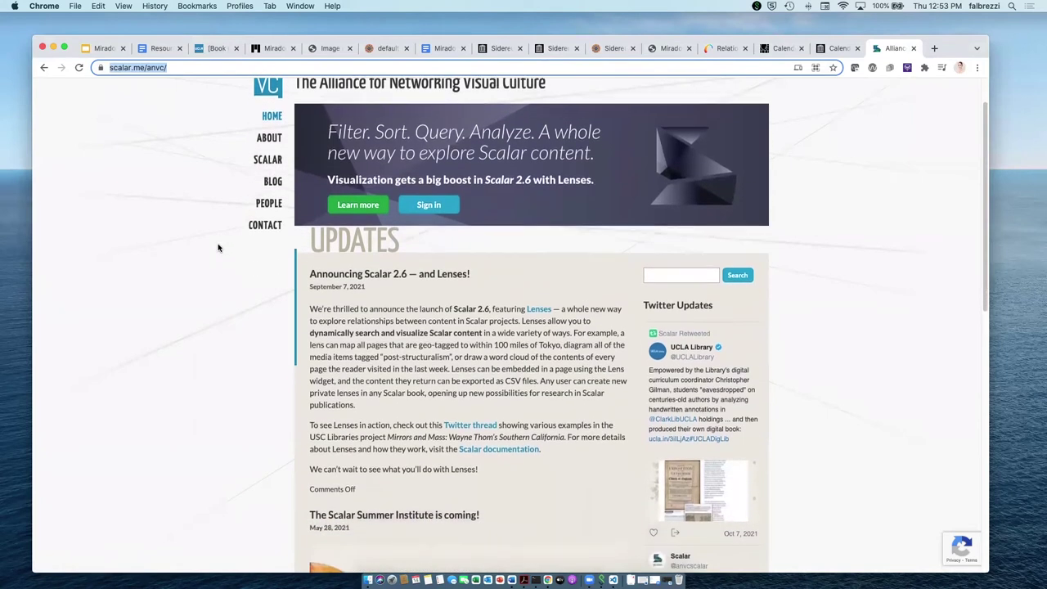
scroll(218, 248, "down", 6)
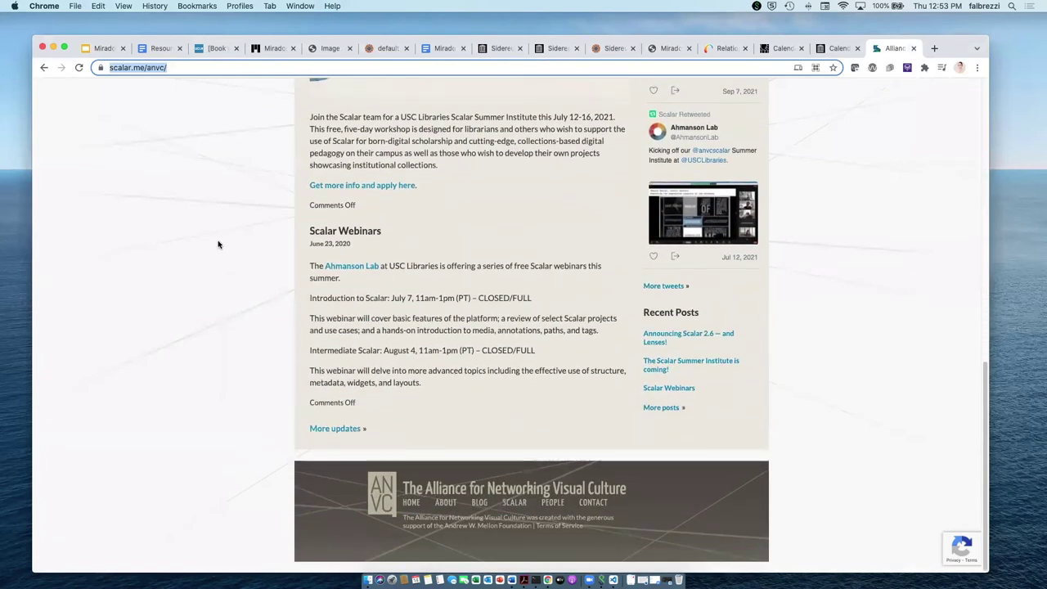
scroll(218, 245, "up", 15)
scroll(196, 231, "up", 4)
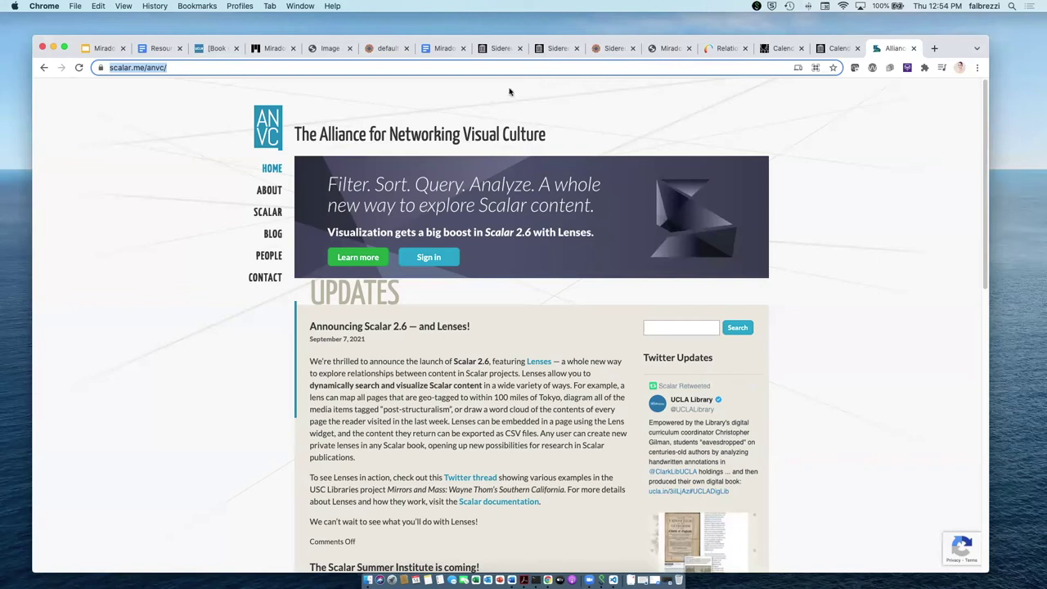
Step: Search the web for "manifold publishing" and open the Manifold site at manifoldapp.org
key("Right")
key("super+a")
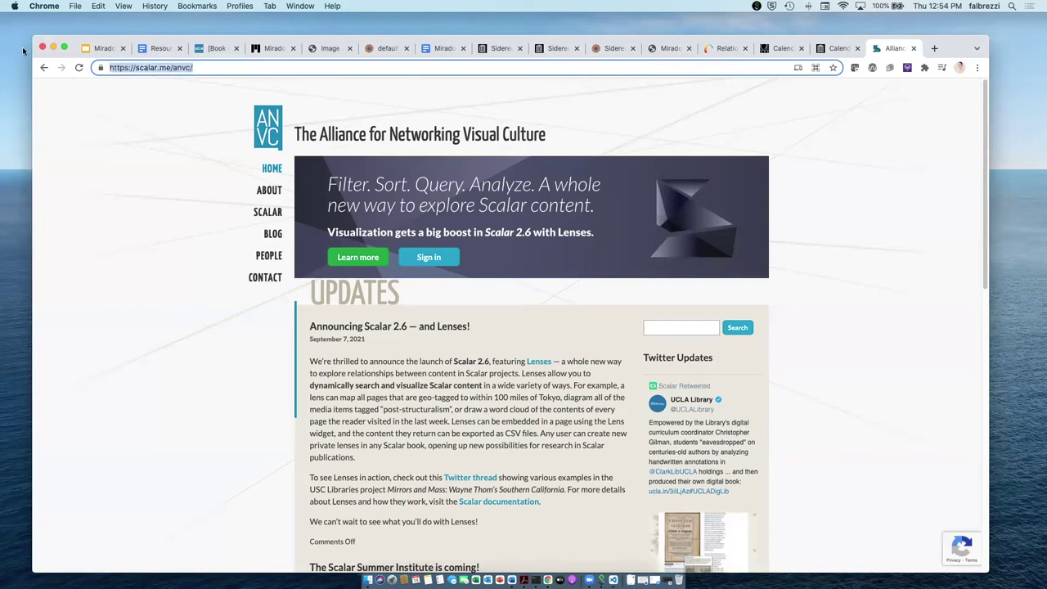
type("manifold")
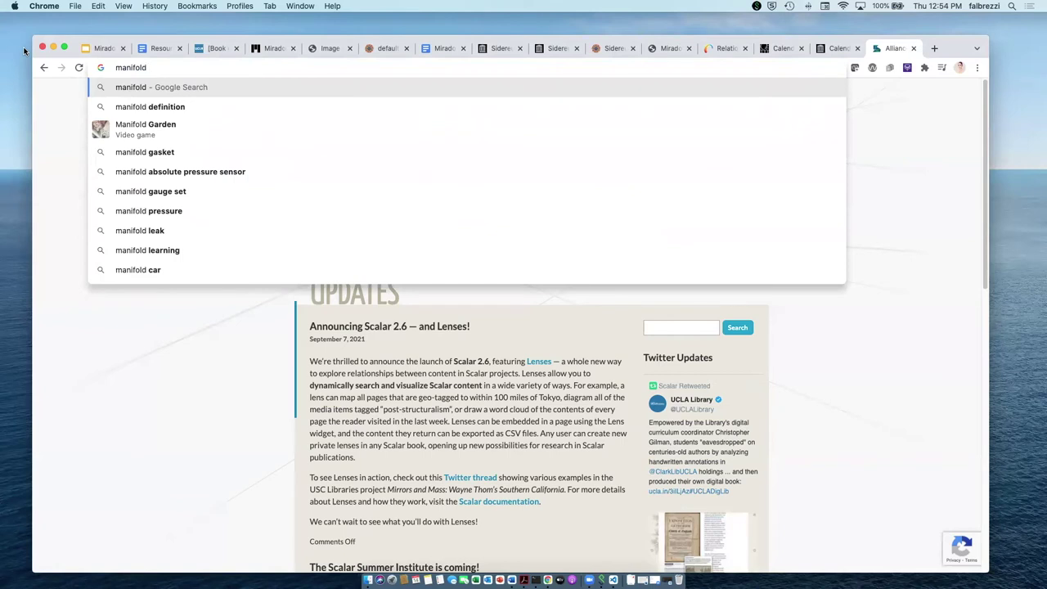
type(" publishing")
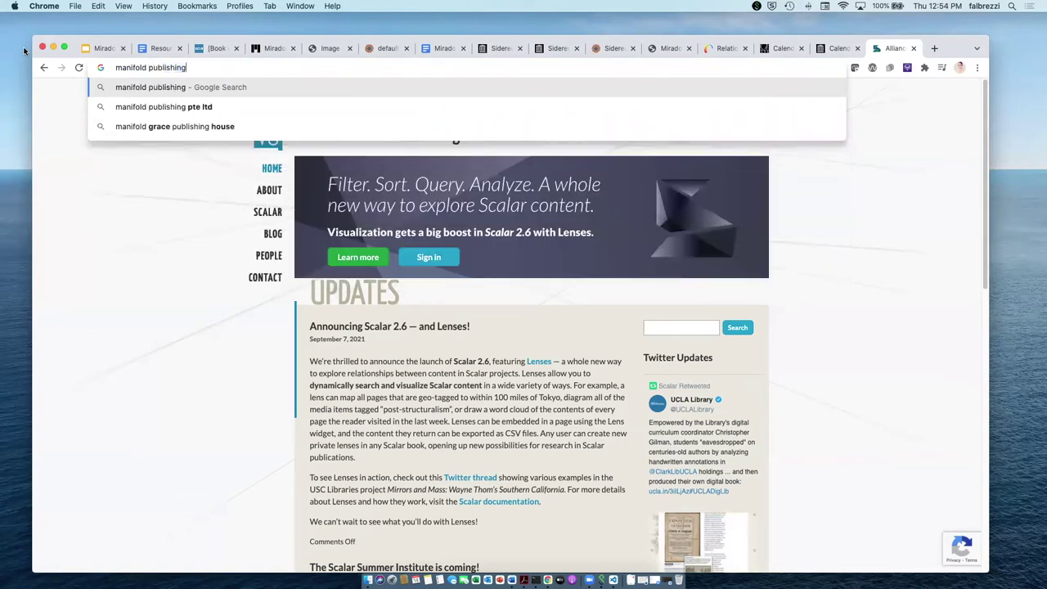
key("Return")
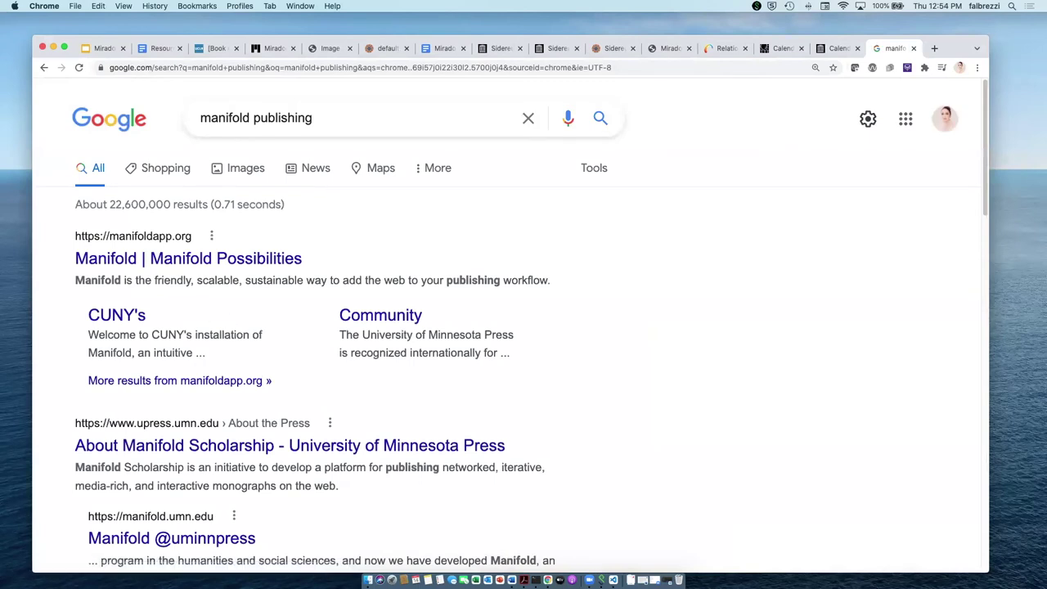
left_click(156, 260)
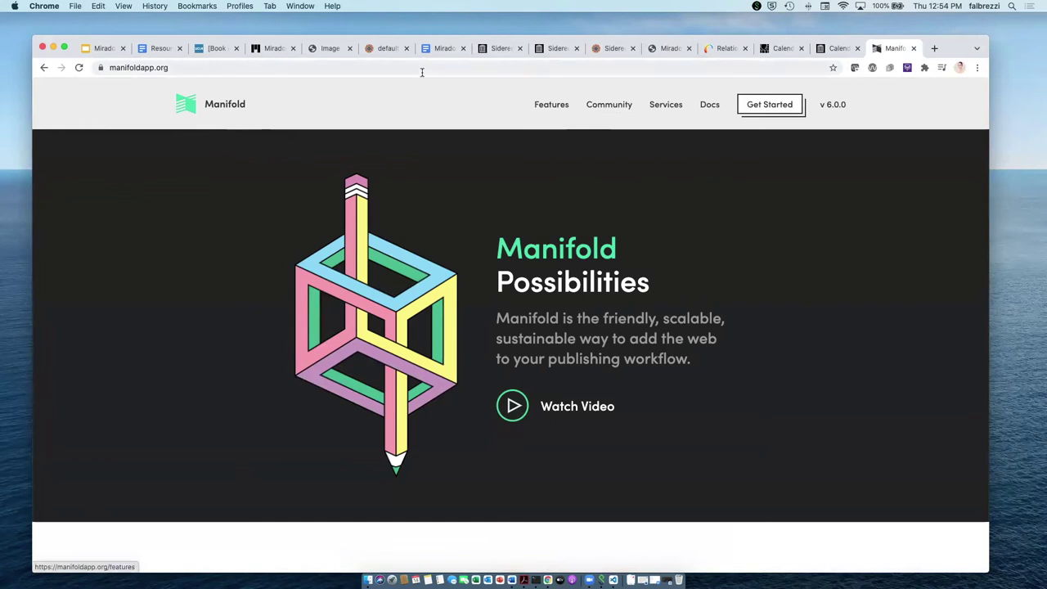
Step: Look through the Manifold home page, including the examples of what publishers are making with it
scroll(381, 234, "down", 4)
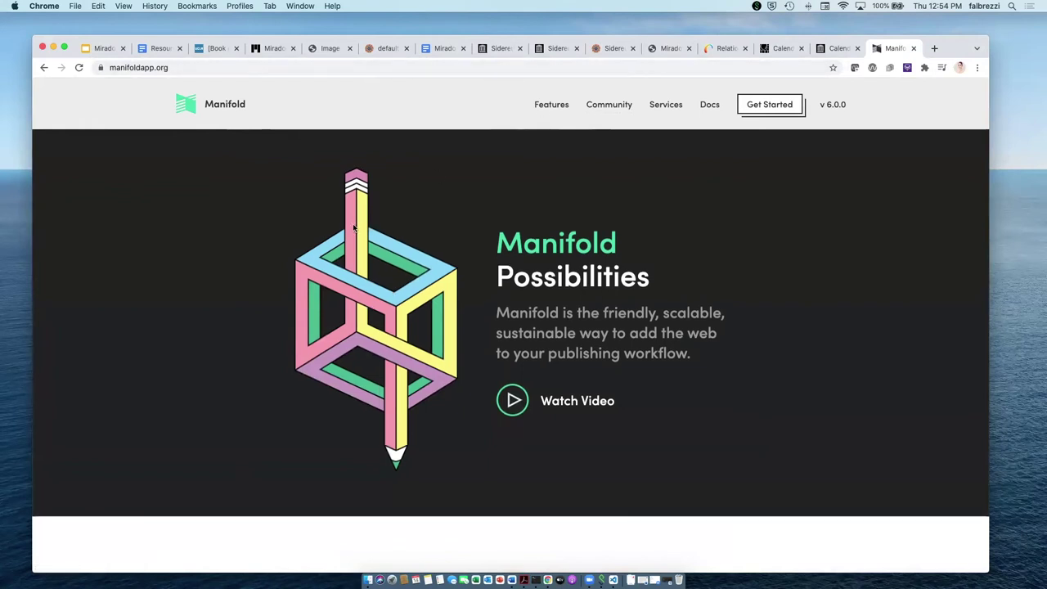
scroll(354, 228, "down", 8)
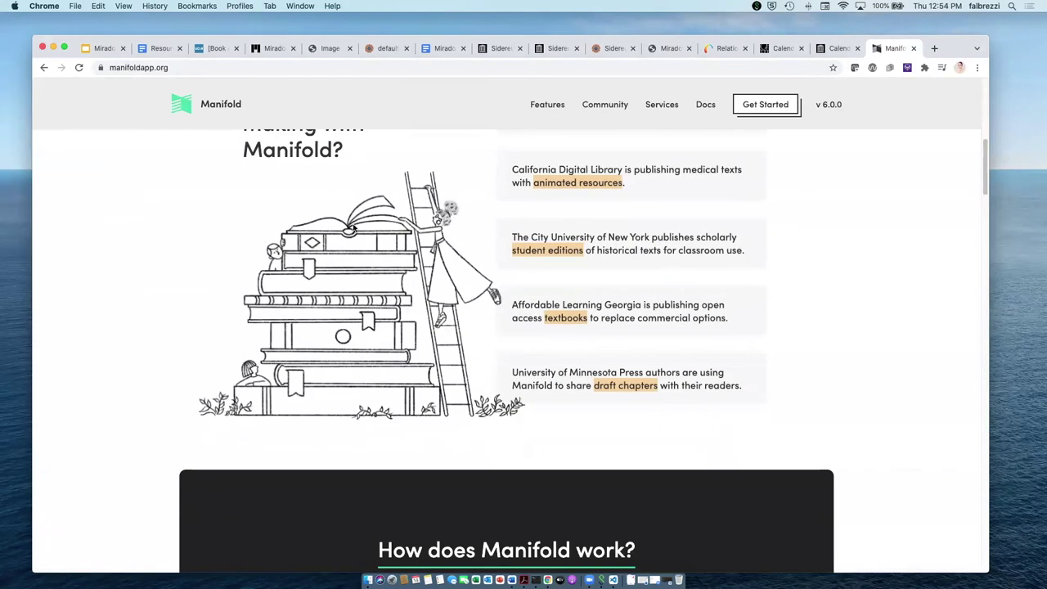
scroll(352, 227, "up", 10)
left_click(138, 66)
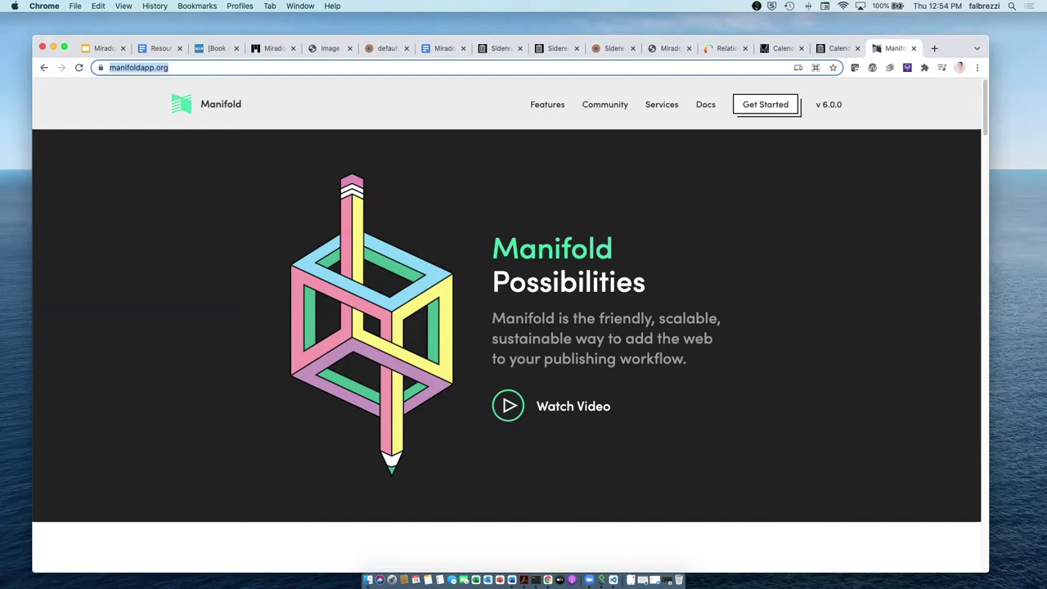
key("Right")
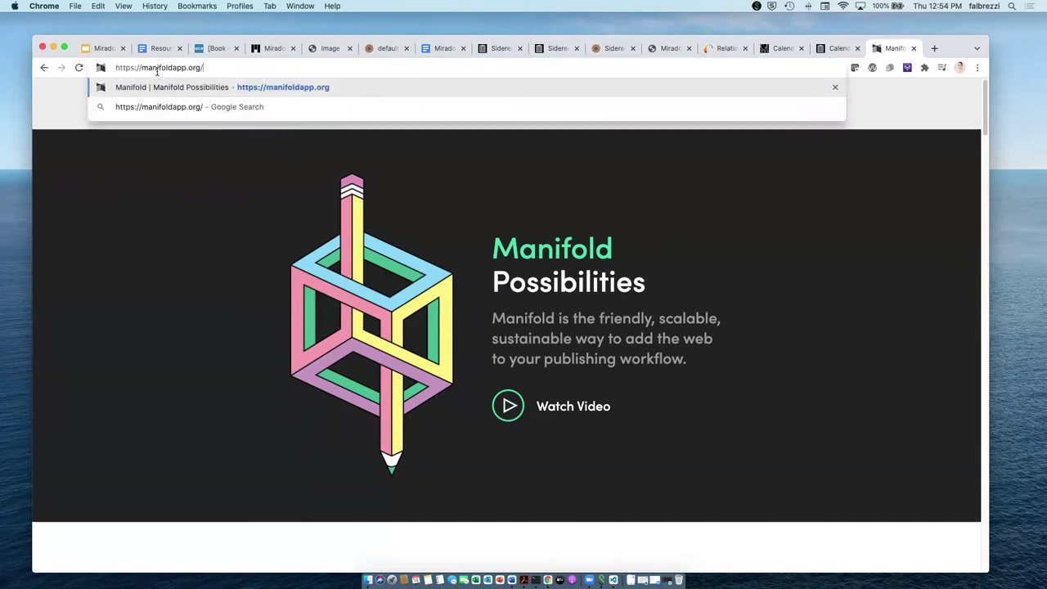
triple_click(150, 69)
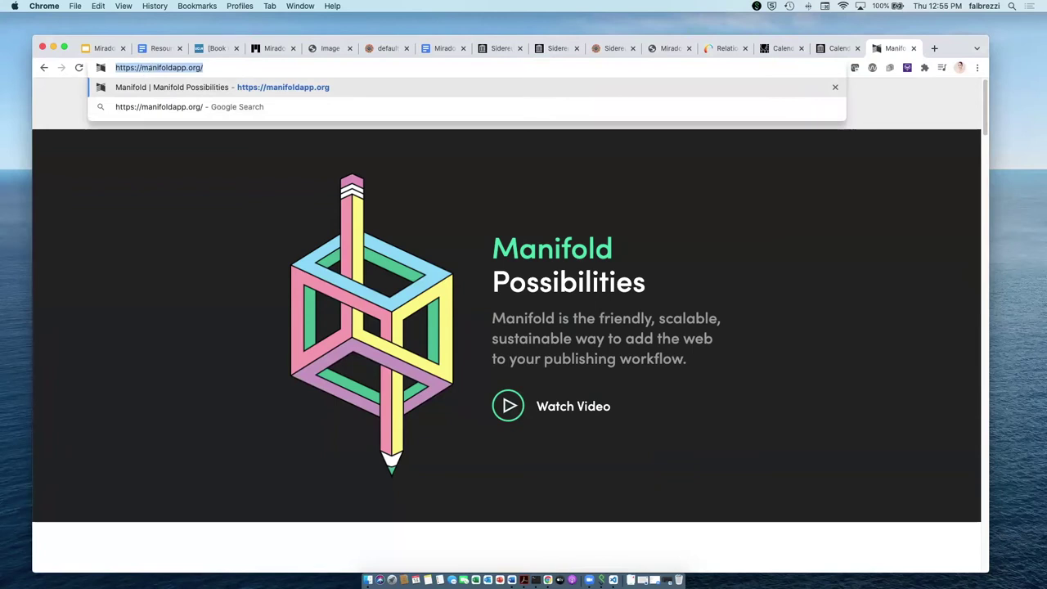
key("Right")
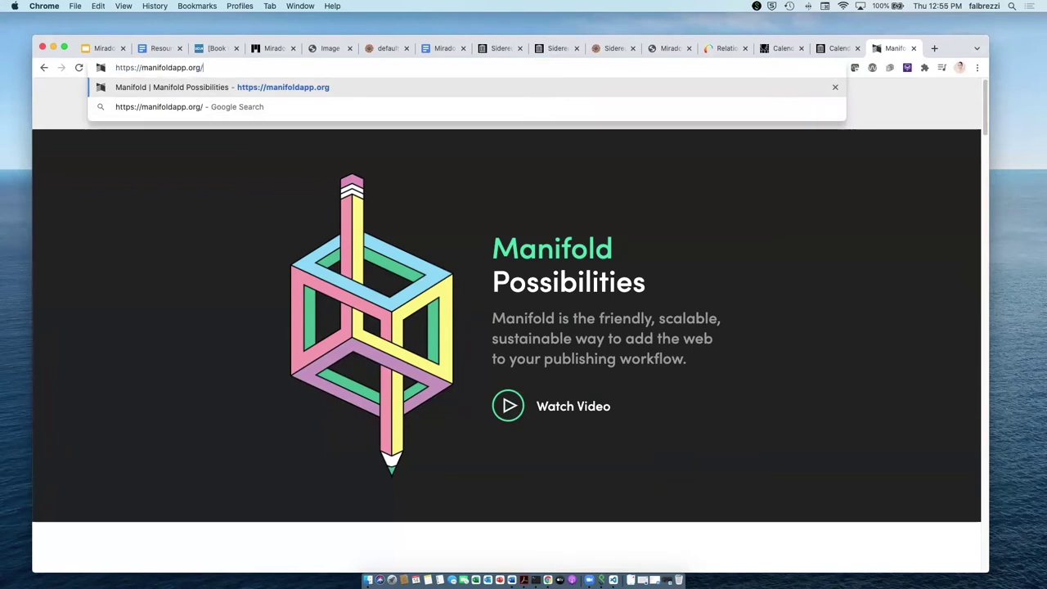
key("BackSpace")
key("BackSpace")
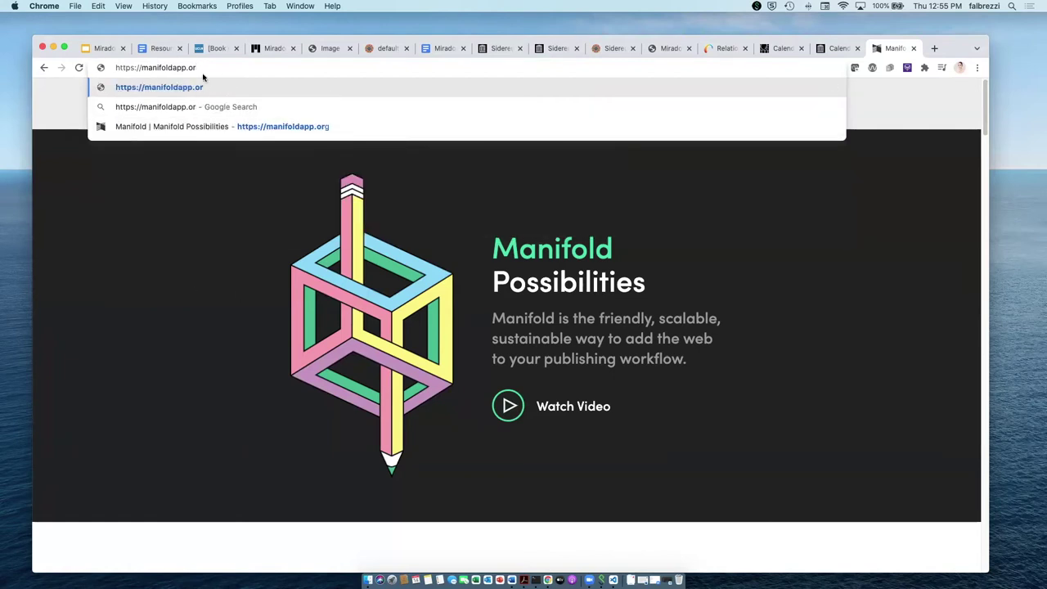
type("g")
key("super+a")
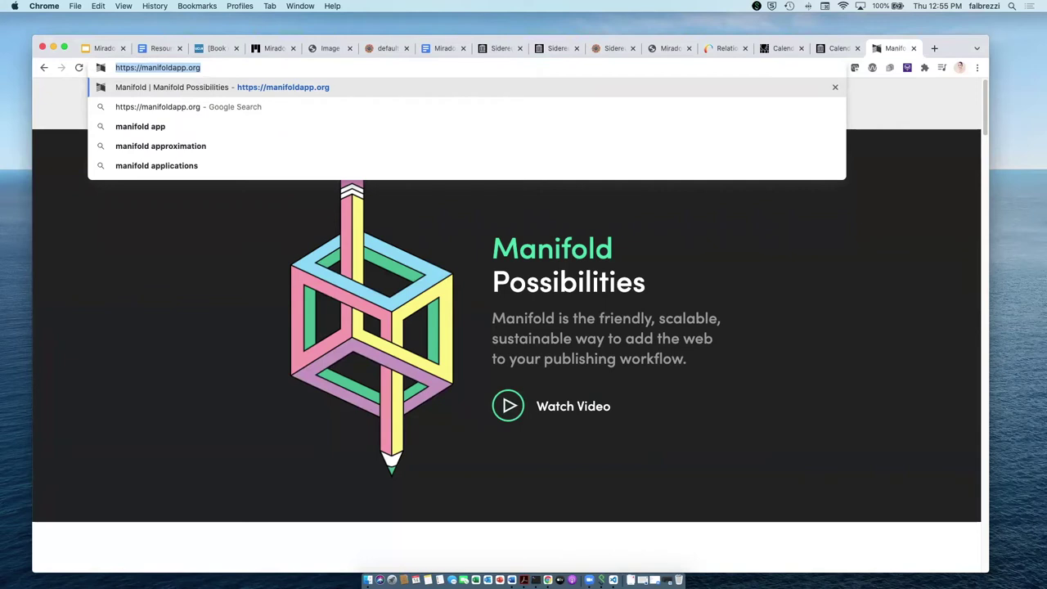
key("Right")
type("/")
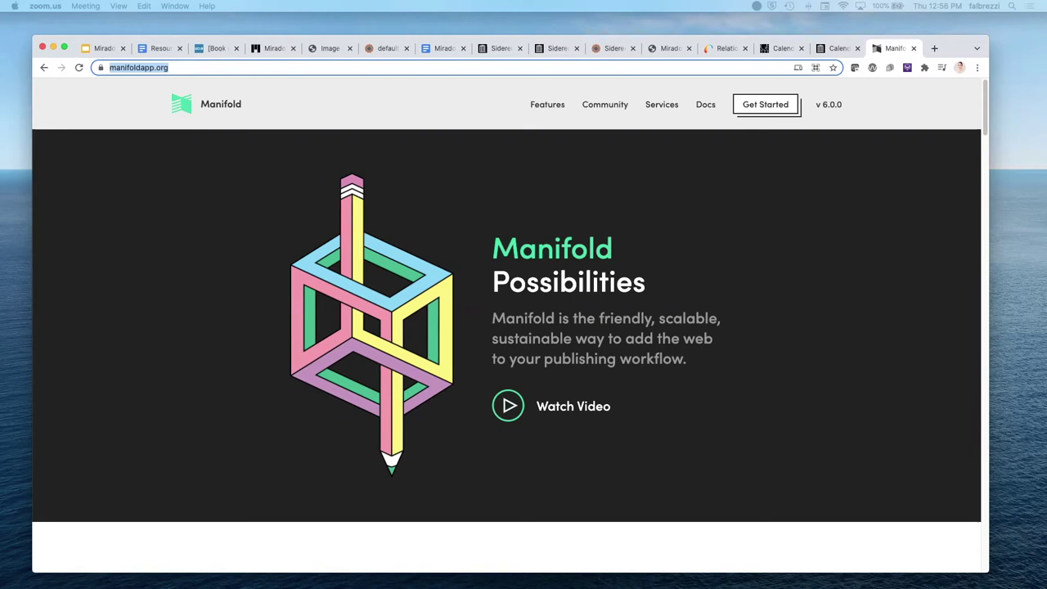
Step: Return to the "UCLA IIIF Resources" slide and open the UCLA Mirador workspace link
left_click(106, 49)
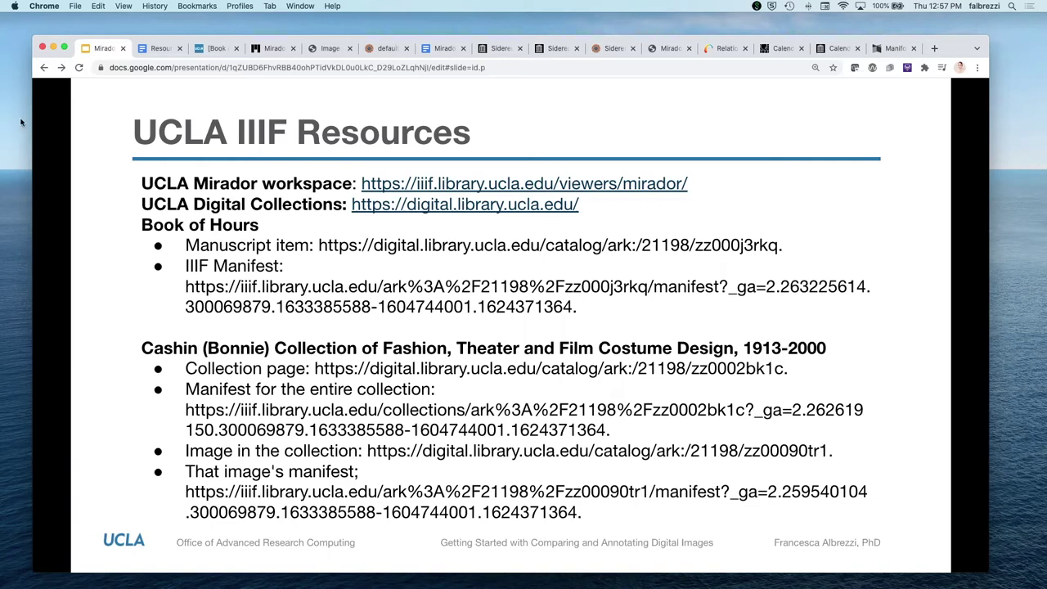
left_click(524, 181)
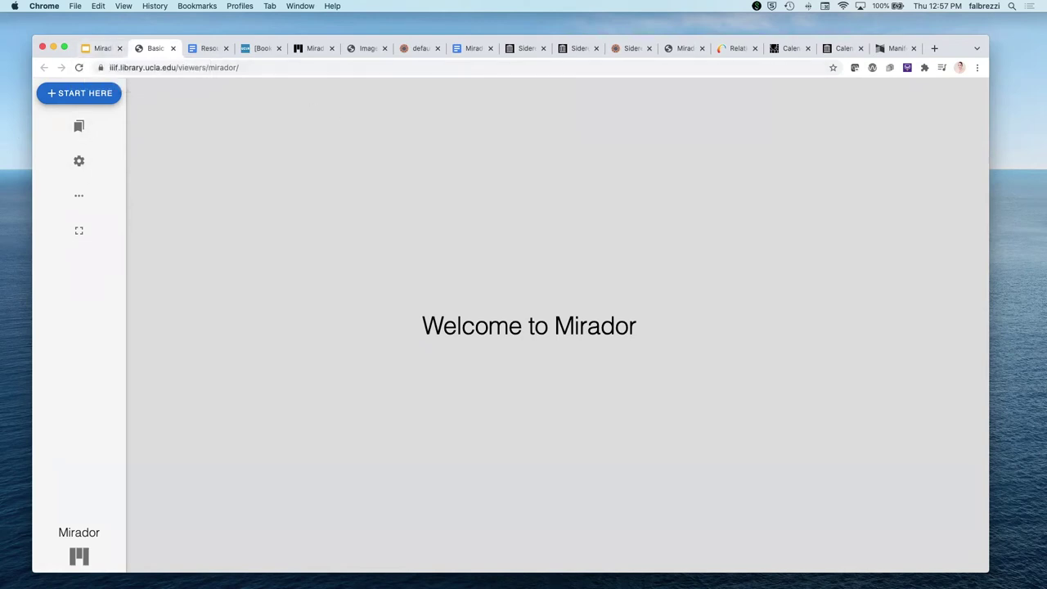
Step: Open the Cashin (Bonnie) Collection page from the UCLA IIIF Resources slide and bring its manifest URL entry into view
left_click(105, 49)
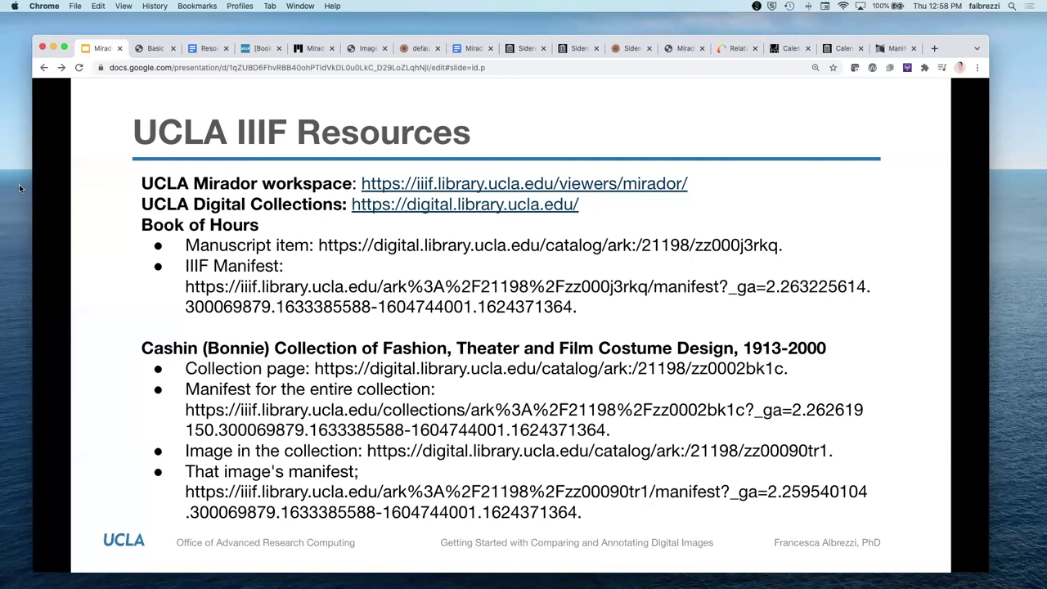
left_click(550, 368)
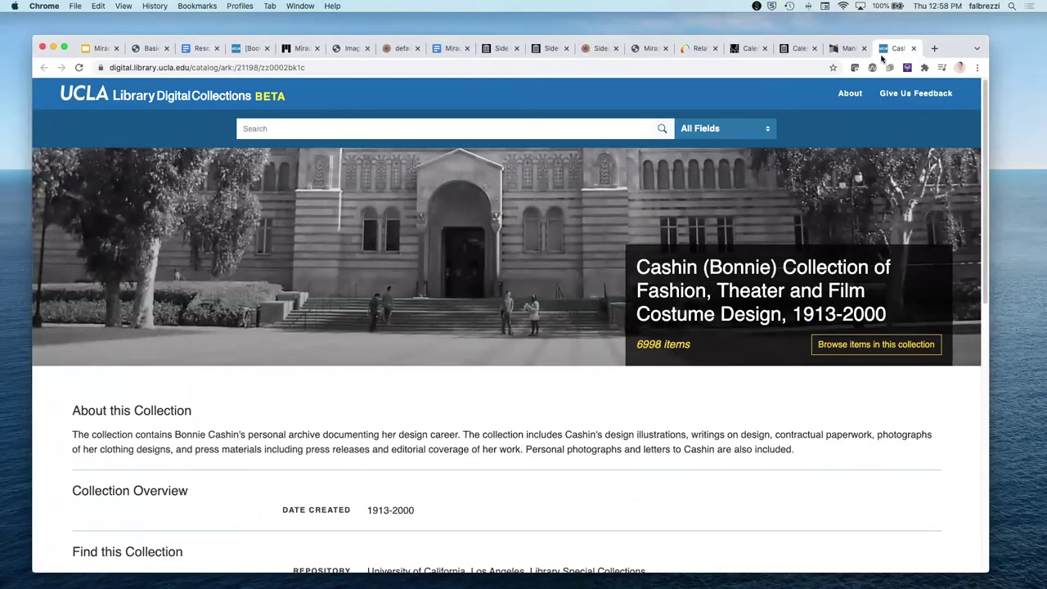
scroll(533, 379, "down", 5)
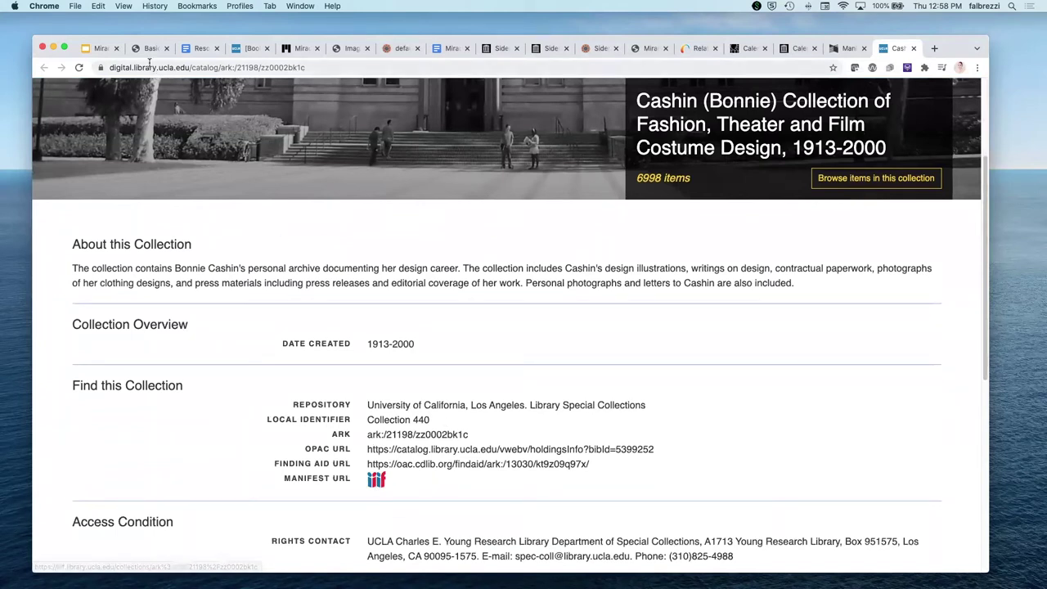
Step: Split the Cashin collection page into its own window and try to bring its IIIF manifest into the Mirador workspace
left_click_drag(151, 50, 290, 88)
left_click(846, 49)
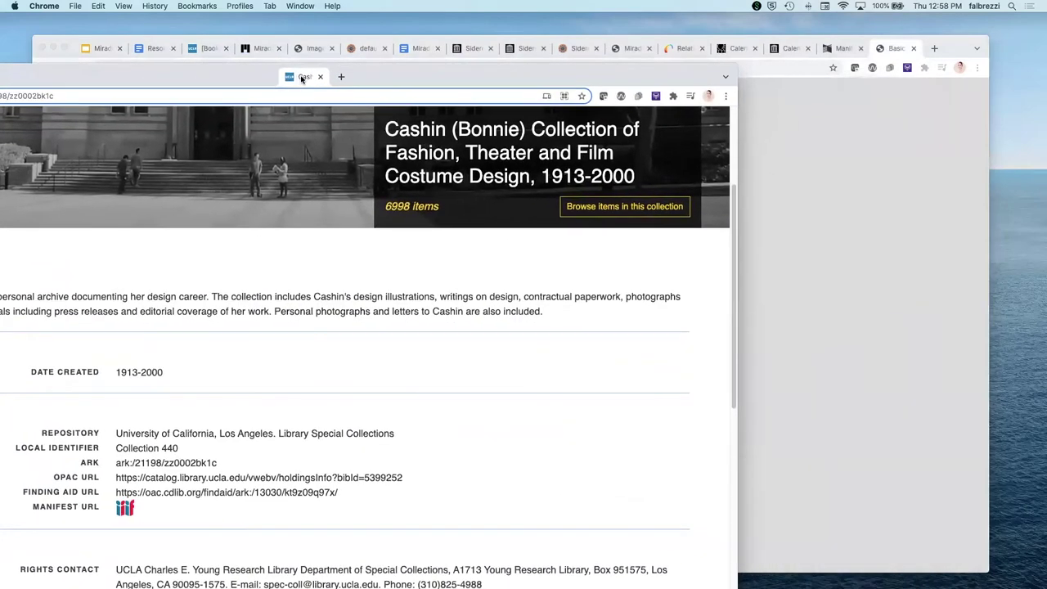
left_click_drag(124, 508, 853, 373)
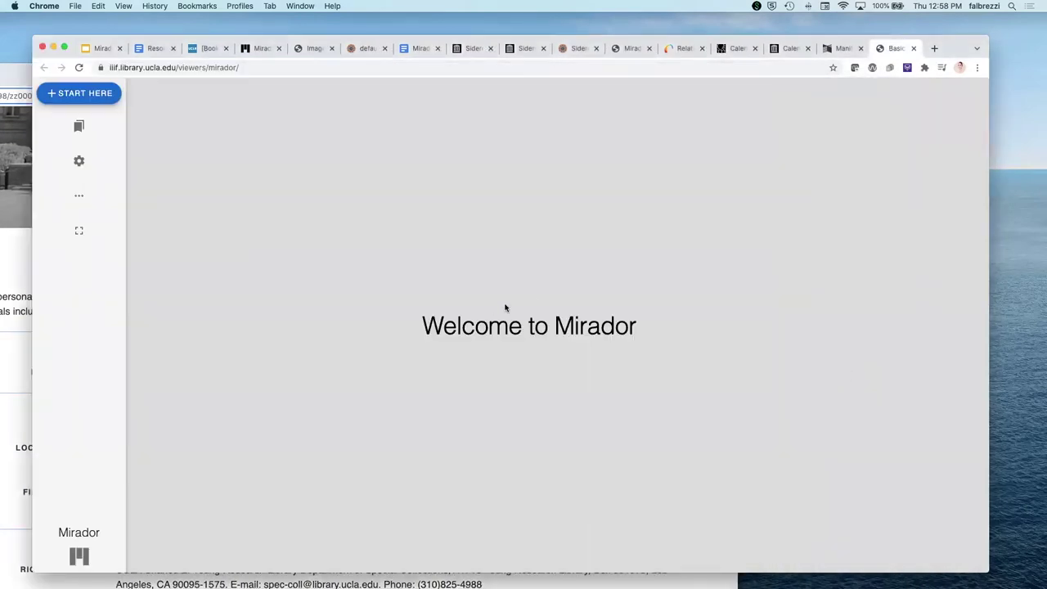
Step: Add the Cashin collection as a Mirador resource using its IIIF manifest link under iiif.library.ucla.edu/collections/ark%3A%2F21198%2Fzz0002bk1c
left_click(92, 95)
left_click(924, 551)
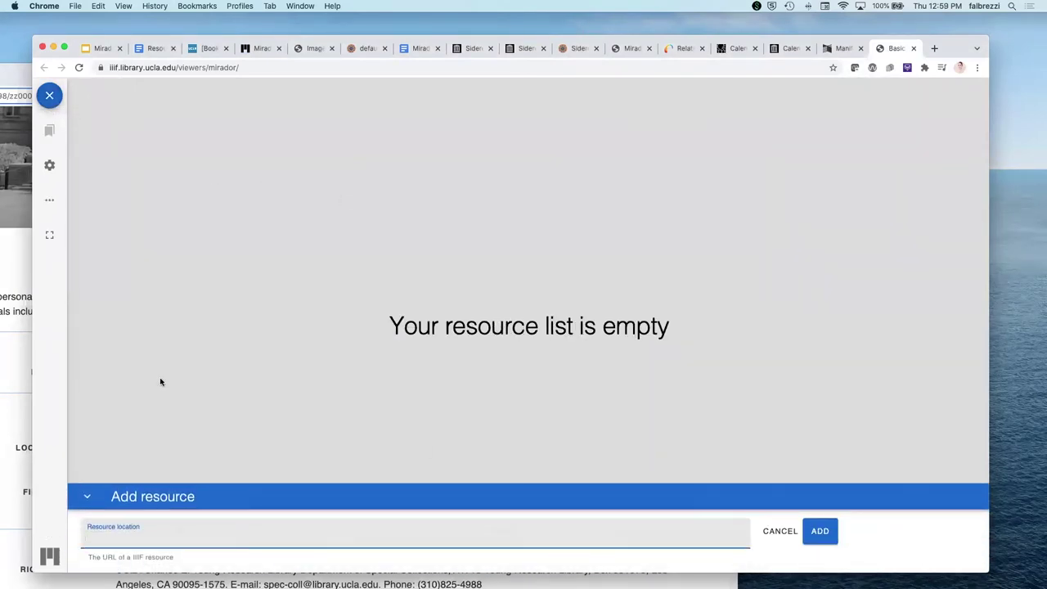
left_click(11, 381)
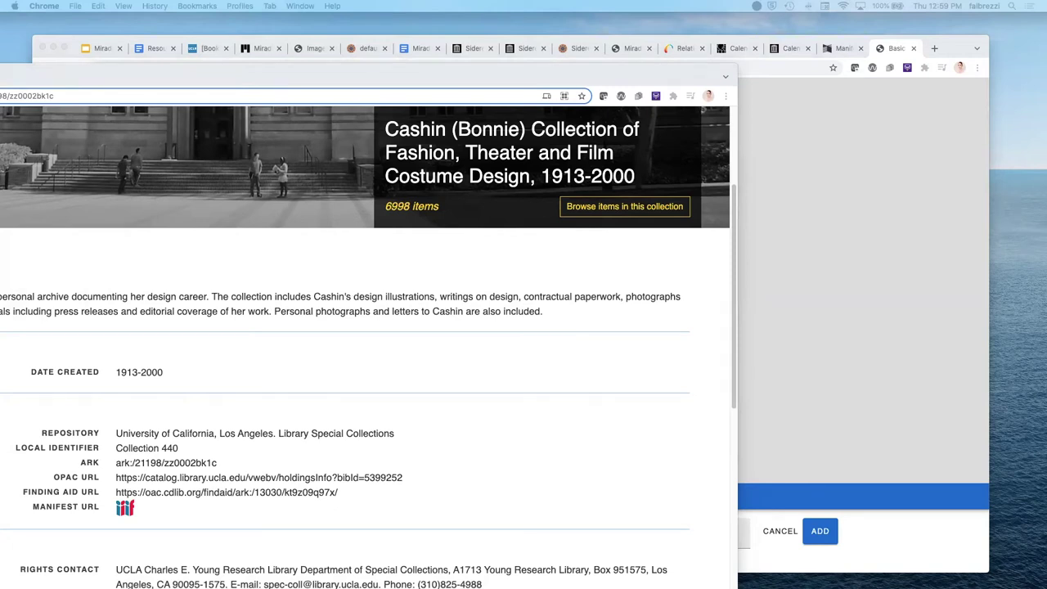
left_click(802, 430)
left_click(605, 533)
type("https://iiif.library.ucla.edu/collections/ark%3A%2F21198%2Fzz0002bk1c?_ga=2.262619150.300069879.1633385588-1604744001.1624371364/manifest.json")
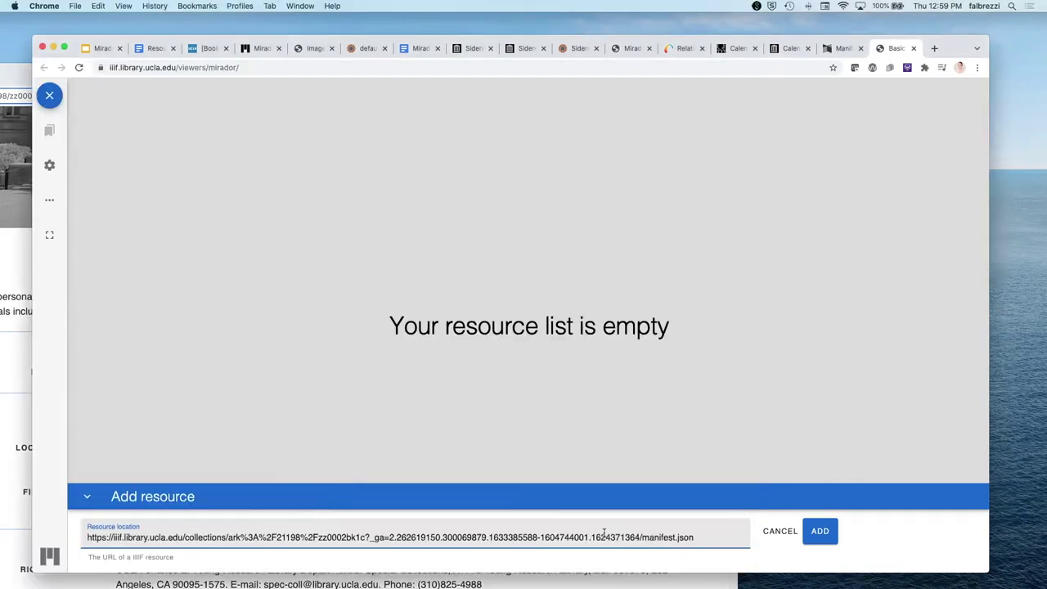
left_click(818, 532)
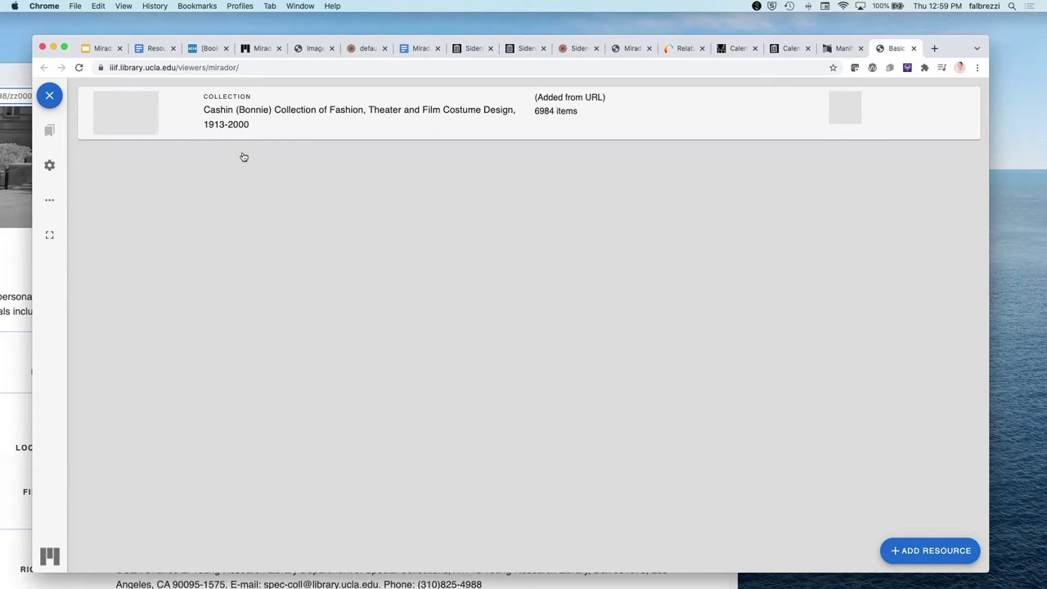
Step: Open the Cashin collection and display the item "Cashin's illustrations of swimwear and active wear designs. b069_f01-03"
left_click(263, 132)
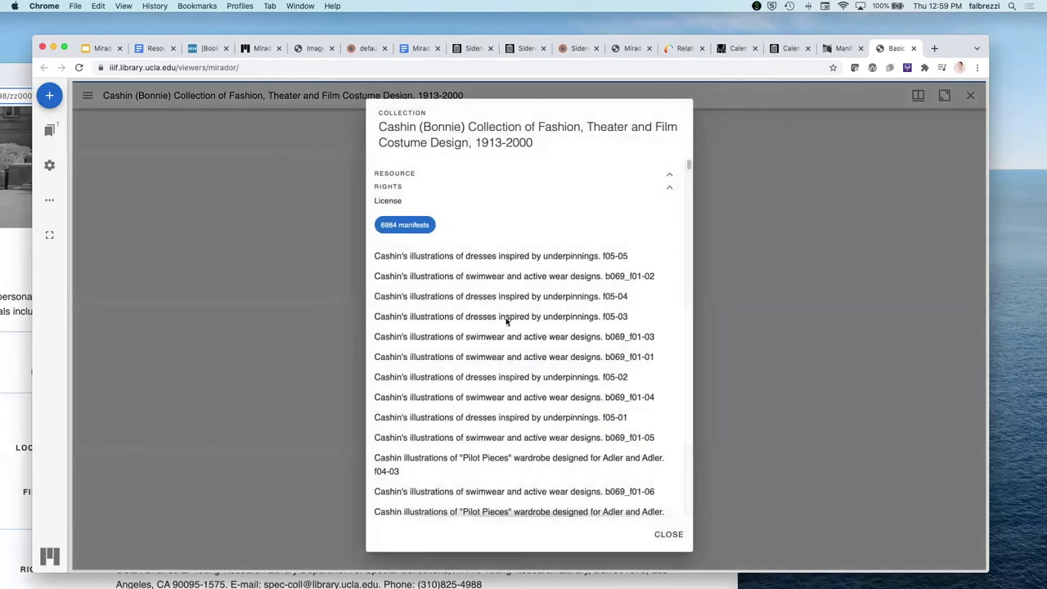
key("Escape")
left_click(518, 358)
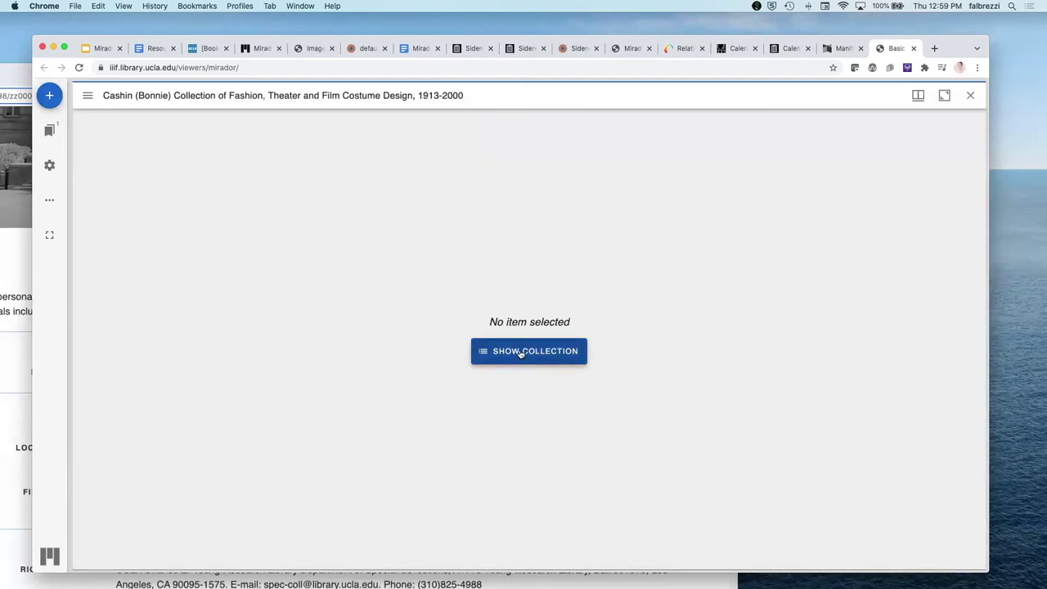
left_click(520, 354)
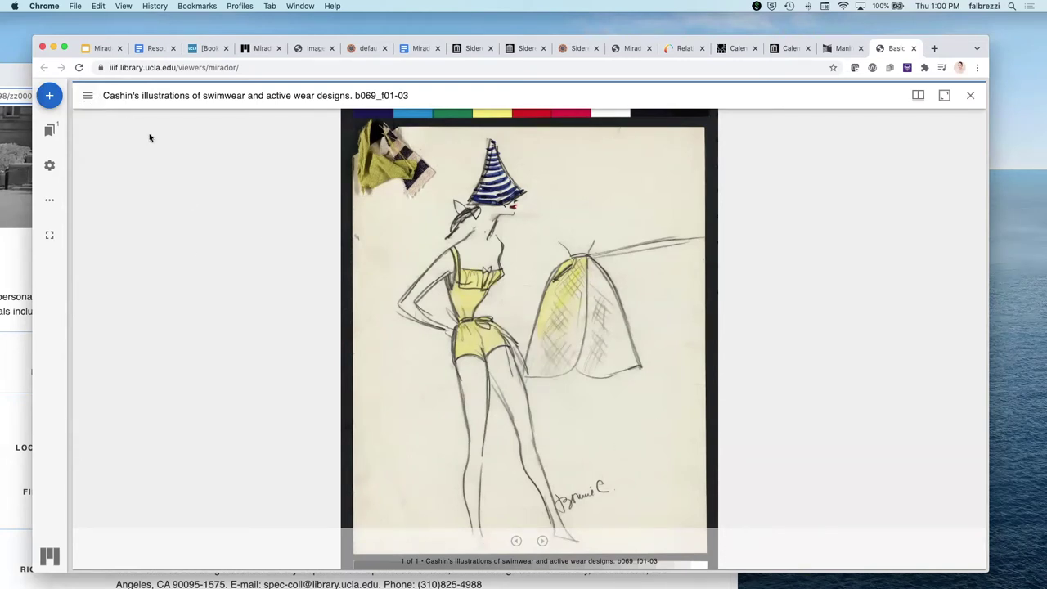
Step: Open "Cashin's illustrations of dresses inspired by underpinnings. f05-09" from the Cashin collection beside the swimwear illustration
left_click(49, 95)
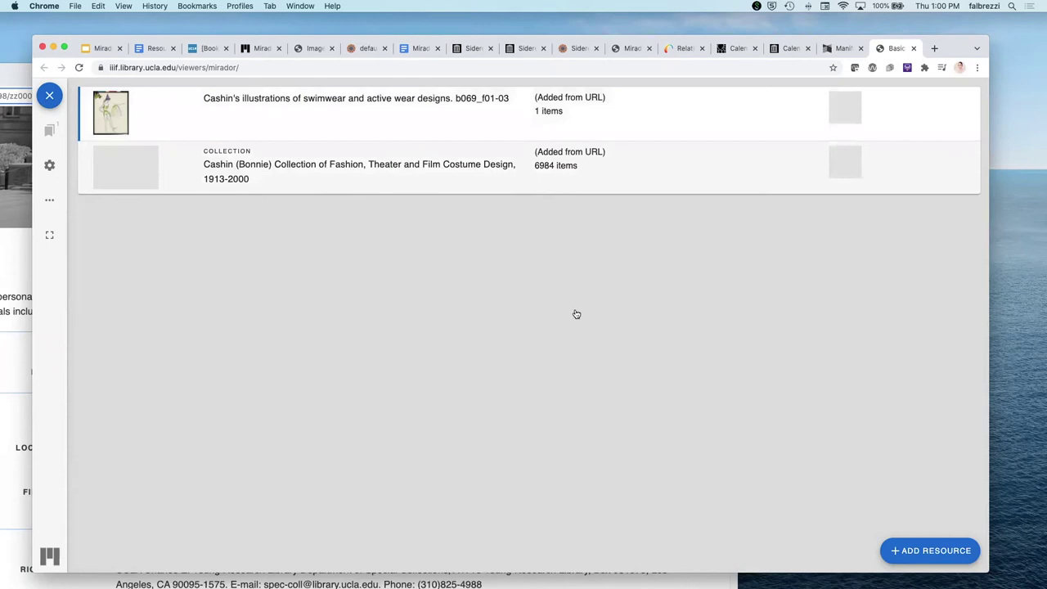
left_click(291, 173)
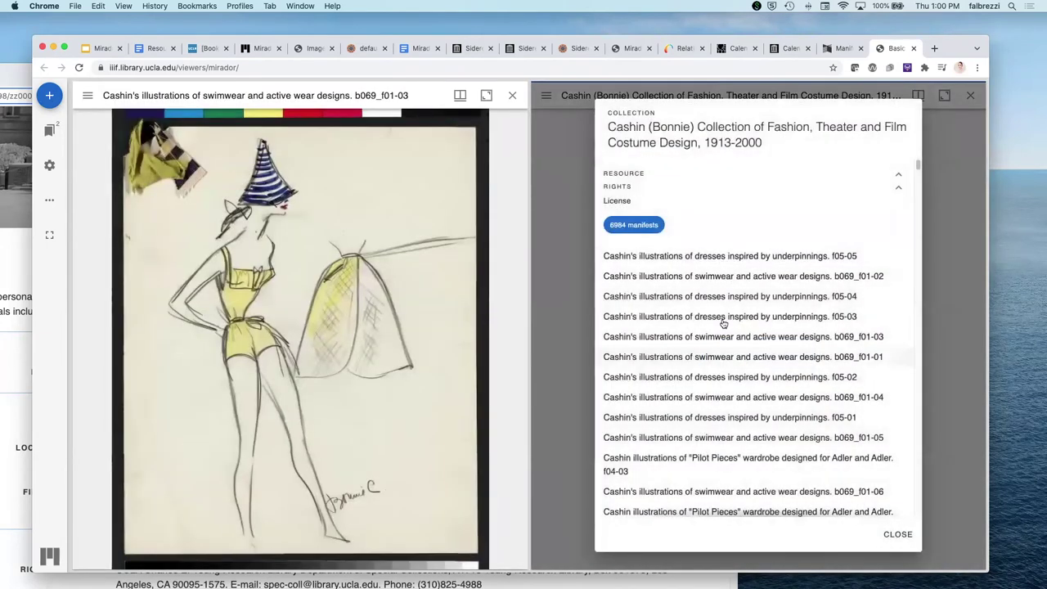
scroll(709, 435, "down", 1)
scroll(707, 432, "down", 7)
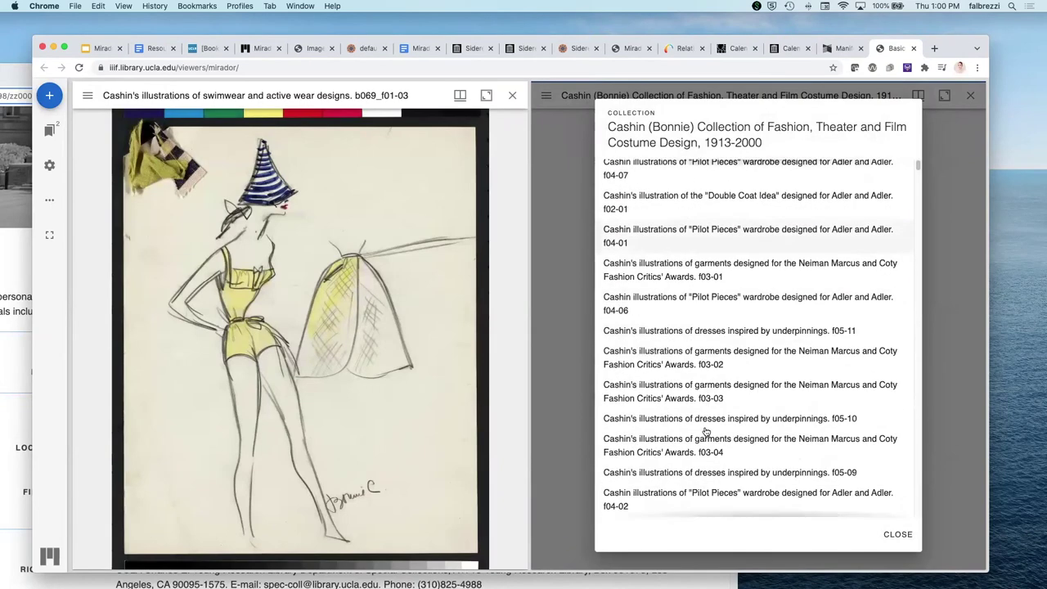
scroll(699, 429, "down", 1)
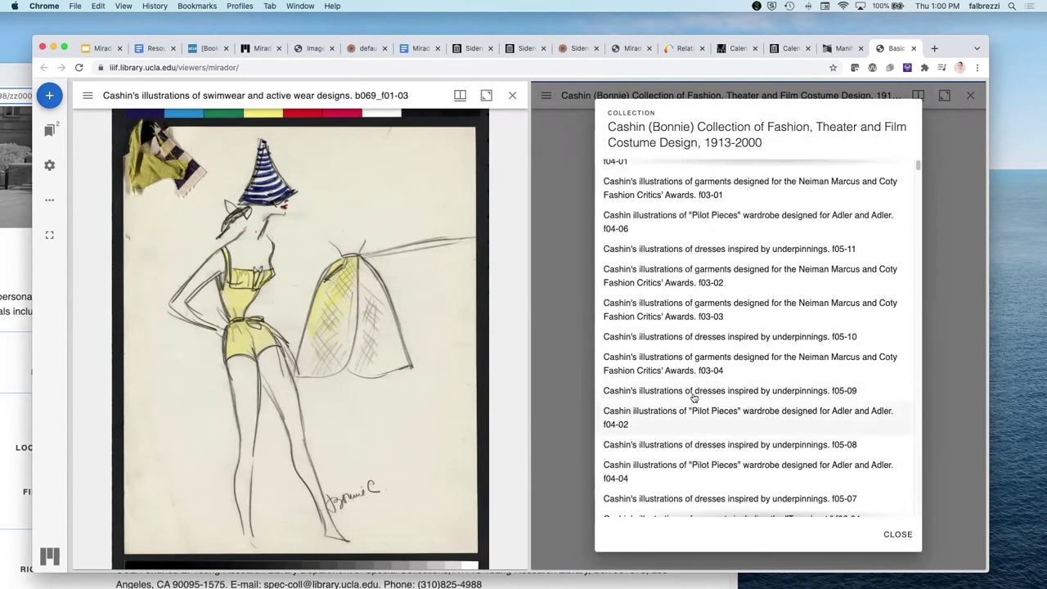
left_click(729, 390)
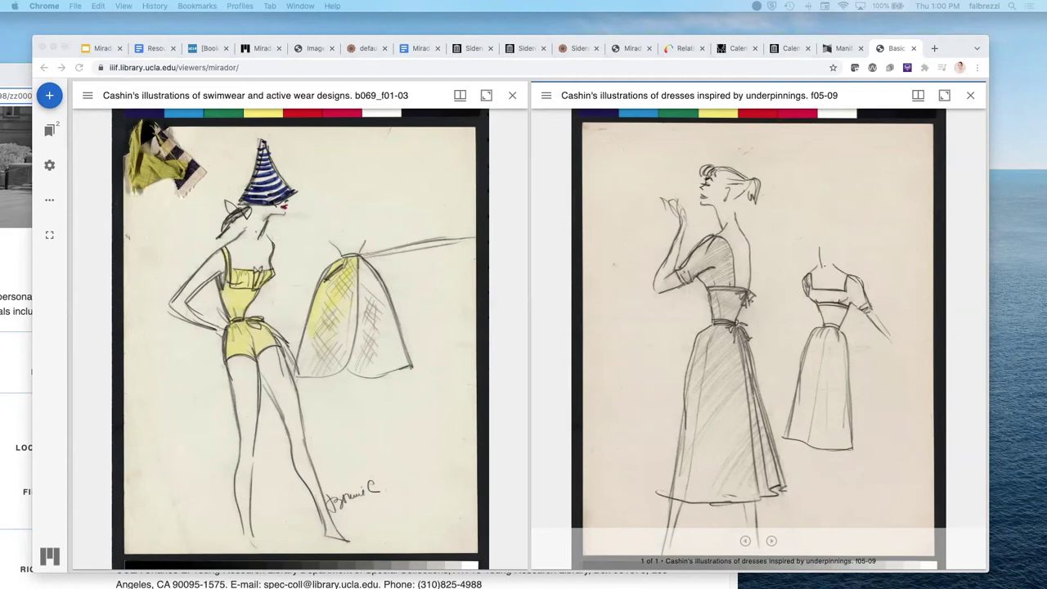
Step: Return to the presentation slides and open the Getty Museum's "Au cirque: Entrèe en piste" record in Mirador
left_click(98, 49)
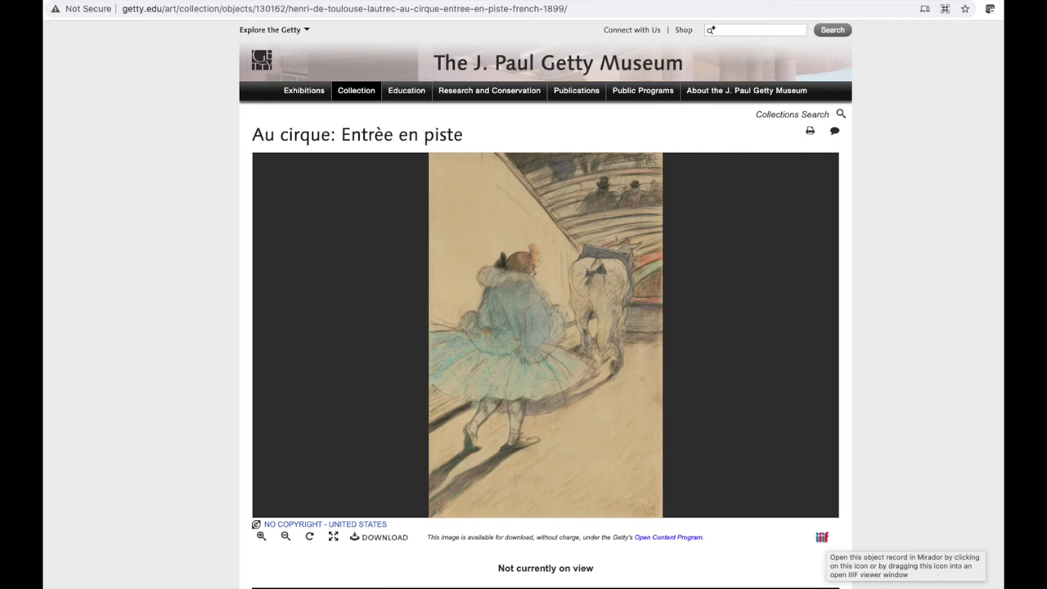
left_click(821, 536)
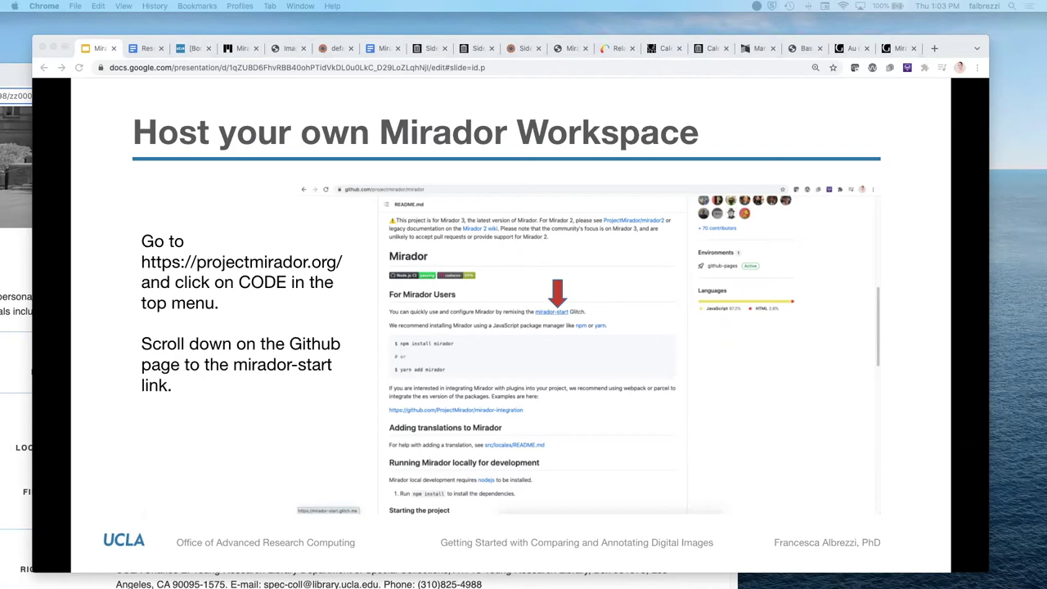
Step: Go to projectmirador.org, open its GitHub code repository and follow the mirador-start link in the README
key("super+9")
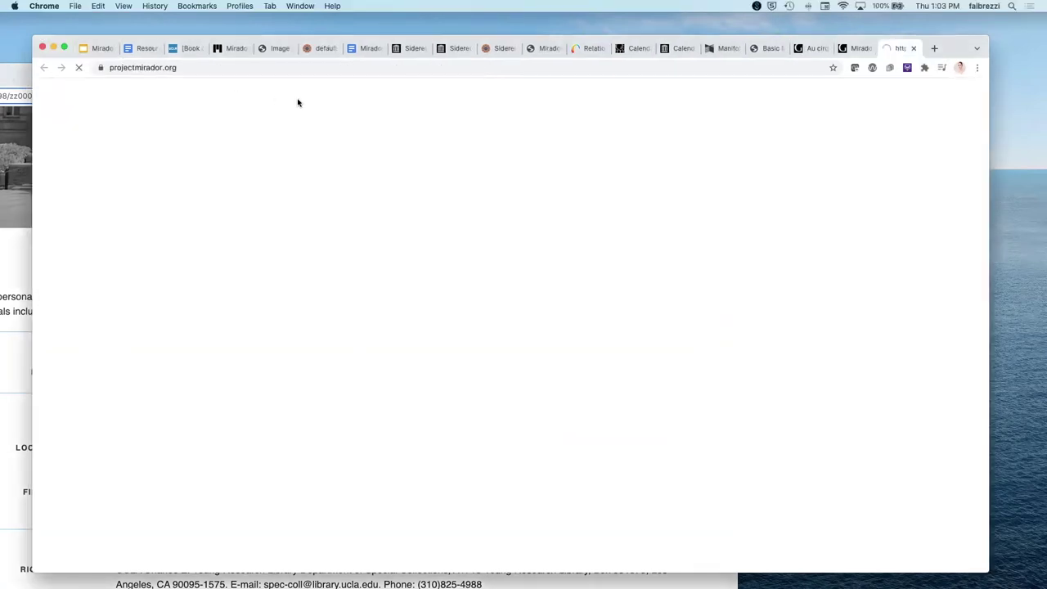
key("super+l")
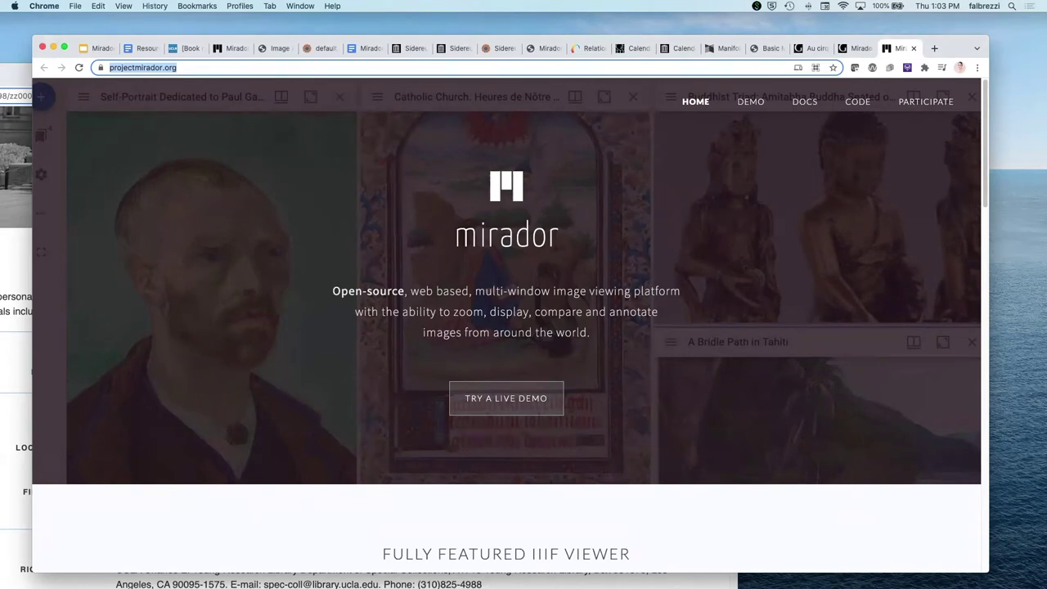
left_click(857, 101)
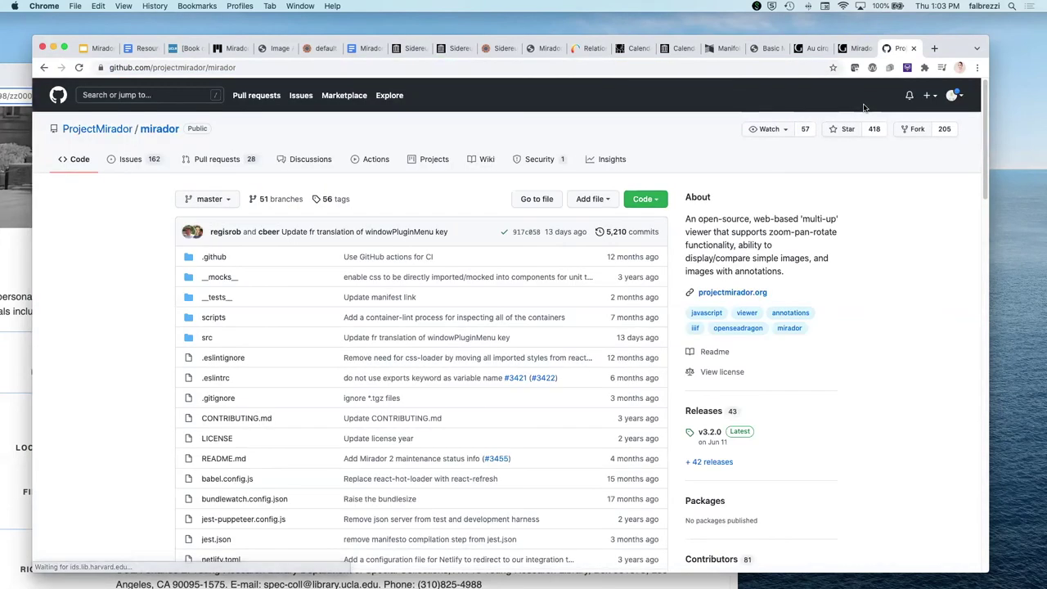
scroll(296, 344, "down", 5)
scroll(297, 343, "down", 3)
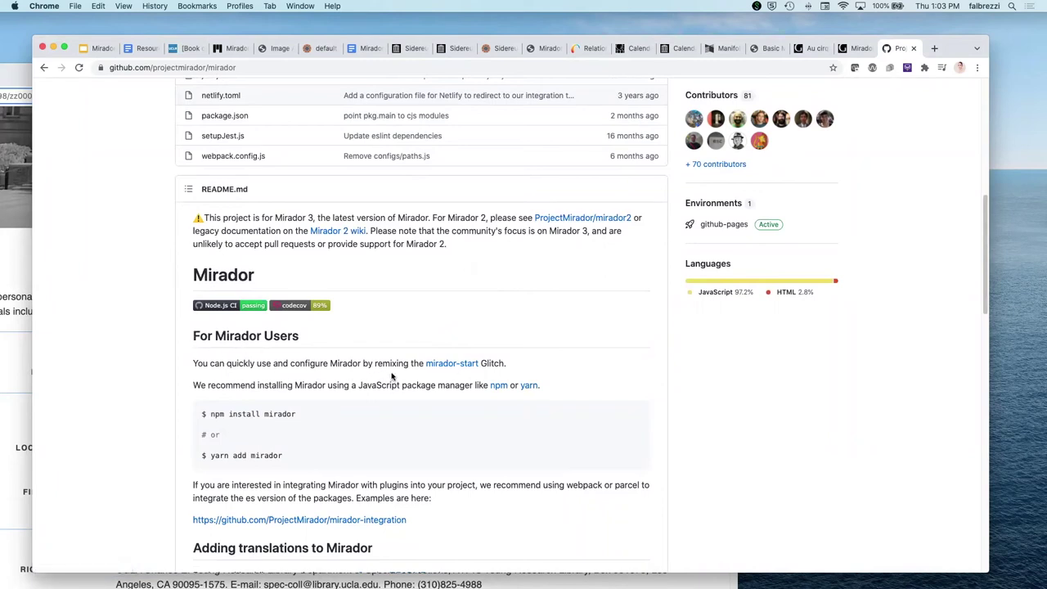
left_click(468, 368)
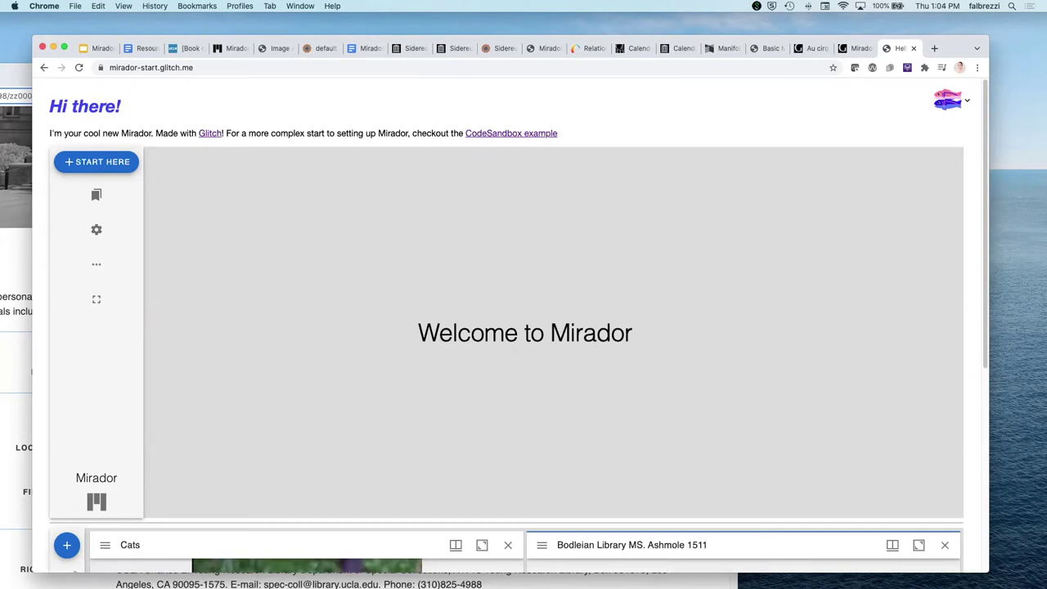
Step: Compare the hosting slide with the mirador-start page, select that page's web address and return to the slides
left_click(91, 48)
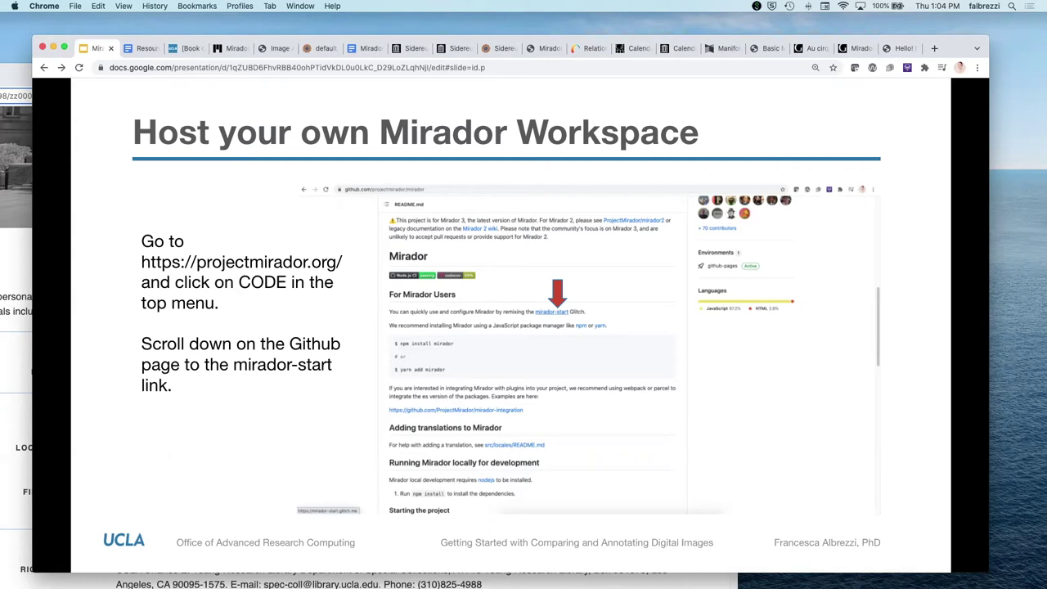
left_click(900, 49)
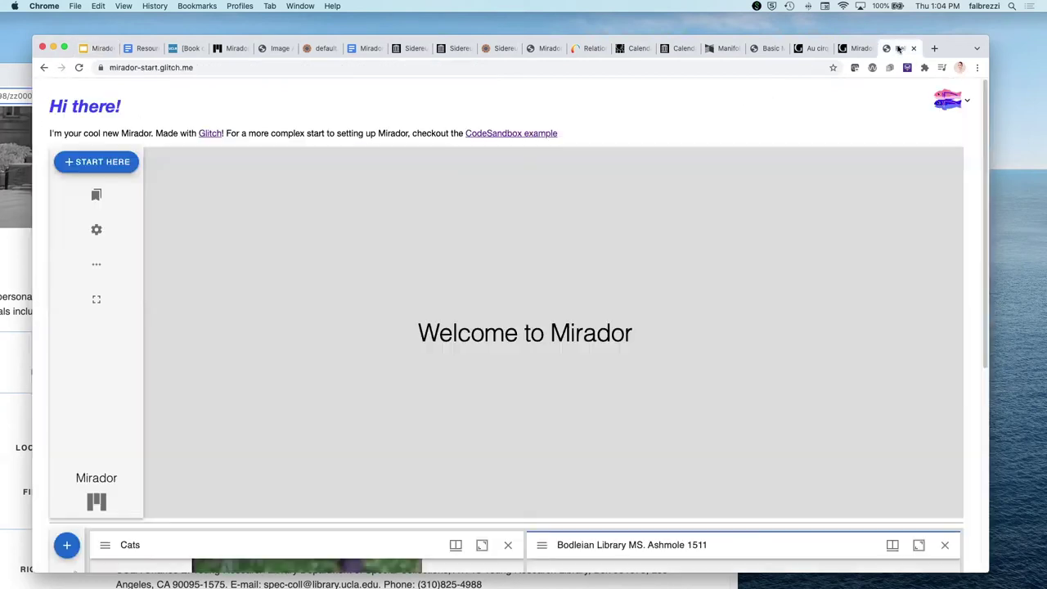
left_click(196, 67)
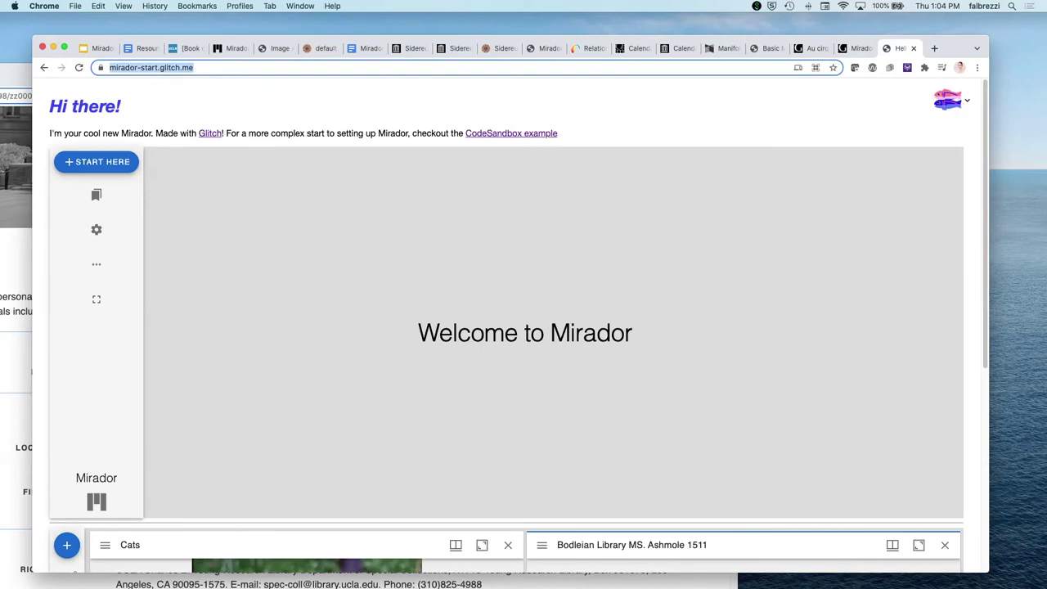
left_click(92, 49)
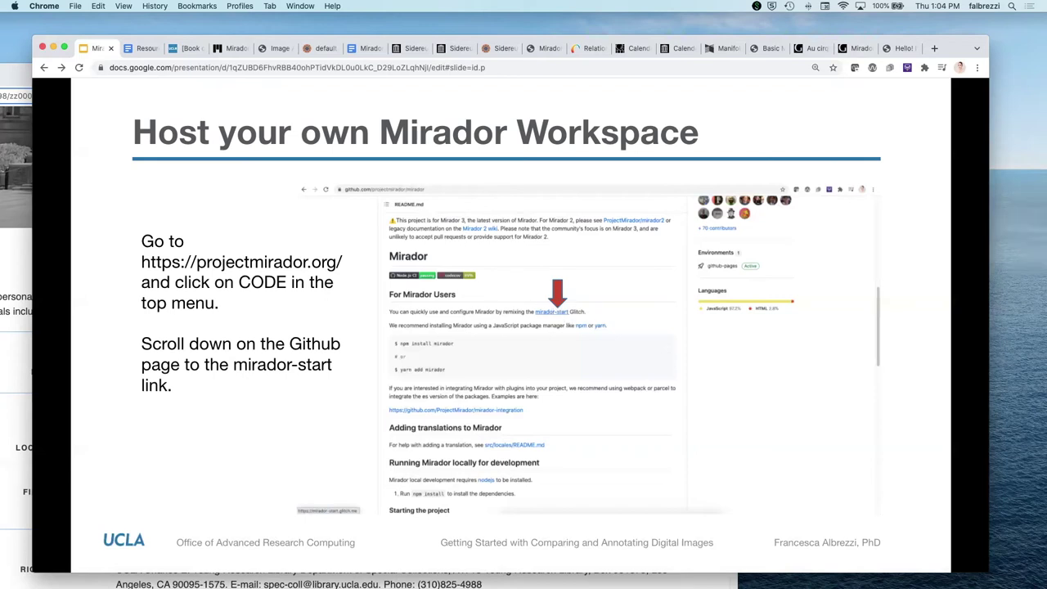
Step: Advance to the "Get Started with Glitch" slide and dismiss the separate Cashin collection window
key("Right")
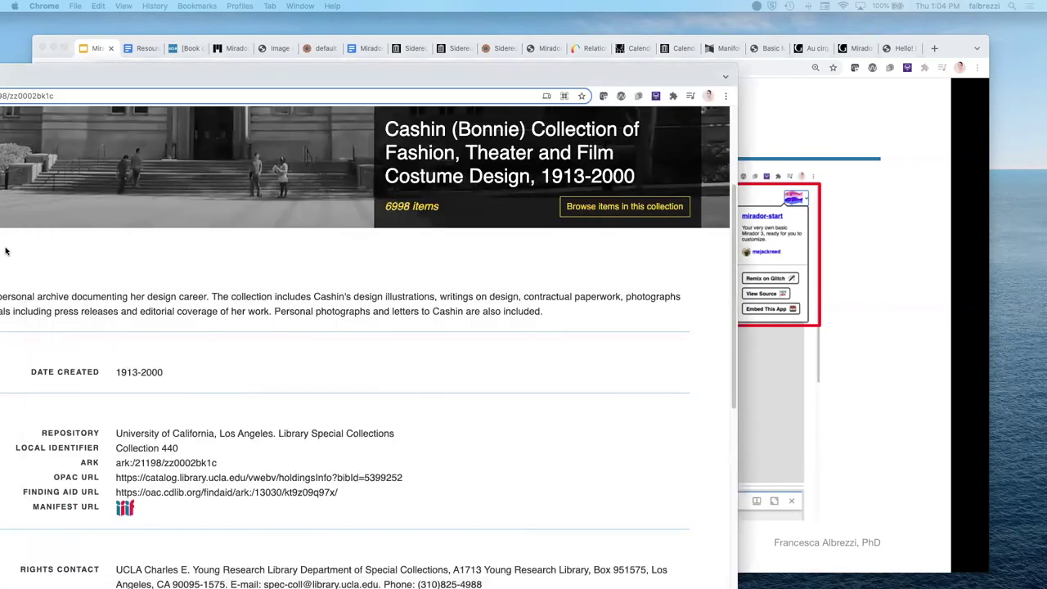
key("super+grave")
left_click_drag(104, 76, 368, 139)
left_click(66, 139)
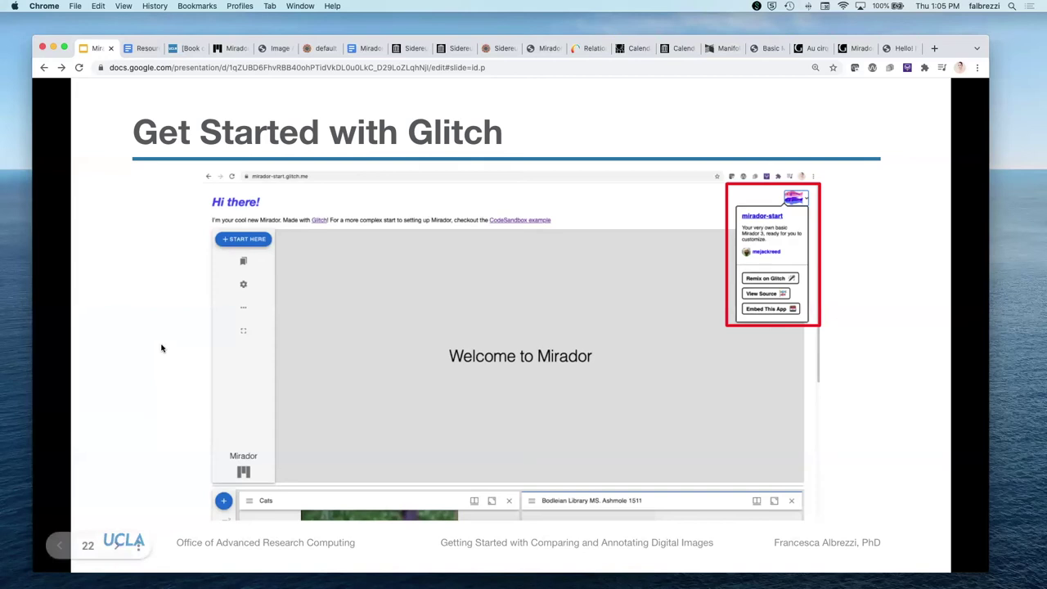
Step: Open the source of the mirador-start project in Glitch from the mirador-start page
left_click(899, 49)
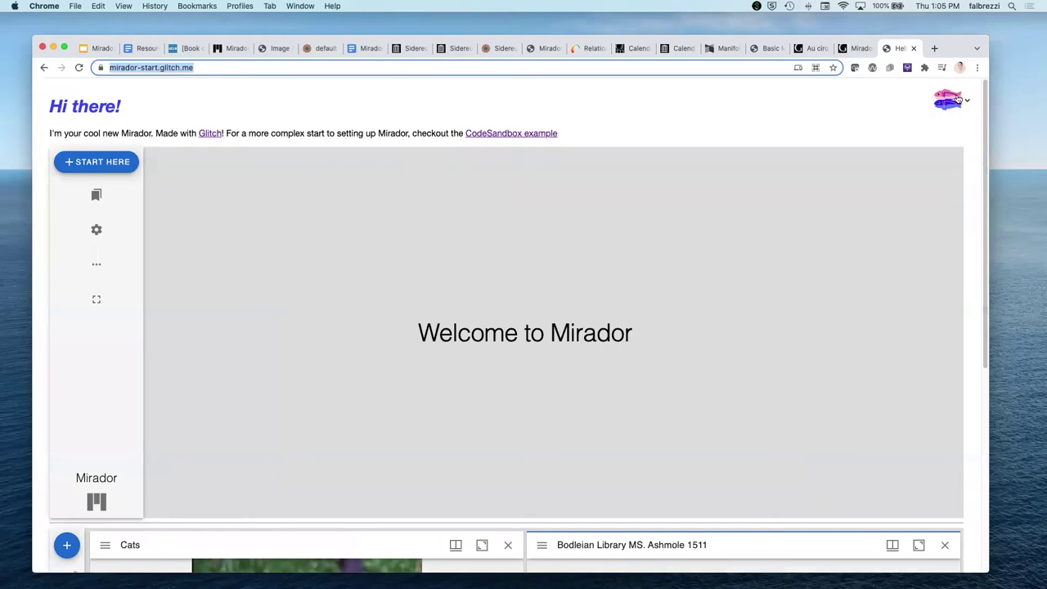
left_click(922, 95)
left_click(955, 106)
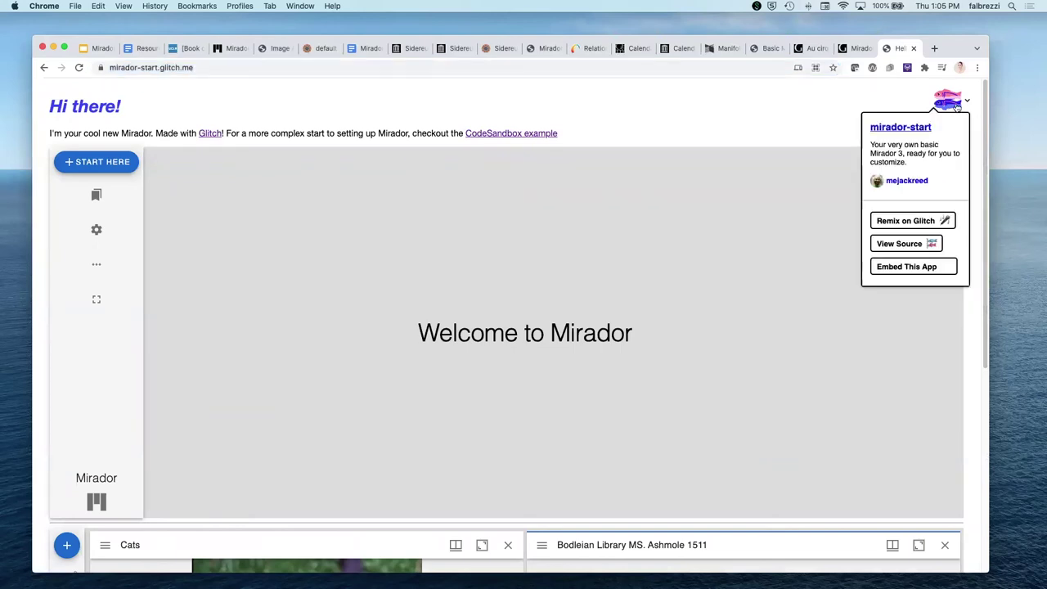
left_click(920, 244)
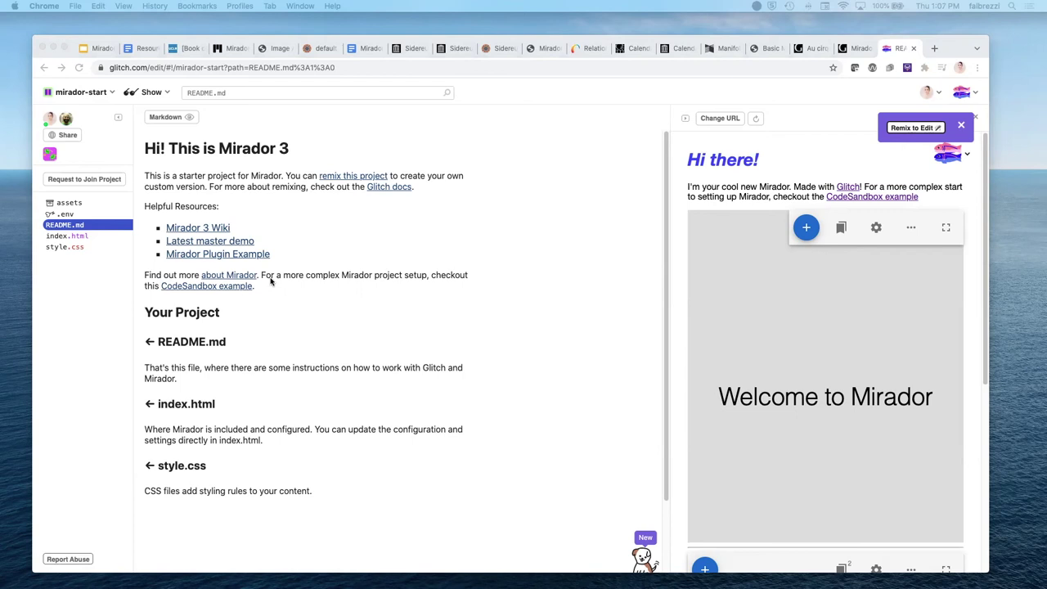
Step: View index.html and style.css, return to index.html and widen the Mirador preview beside the code
left_click(82, 236)
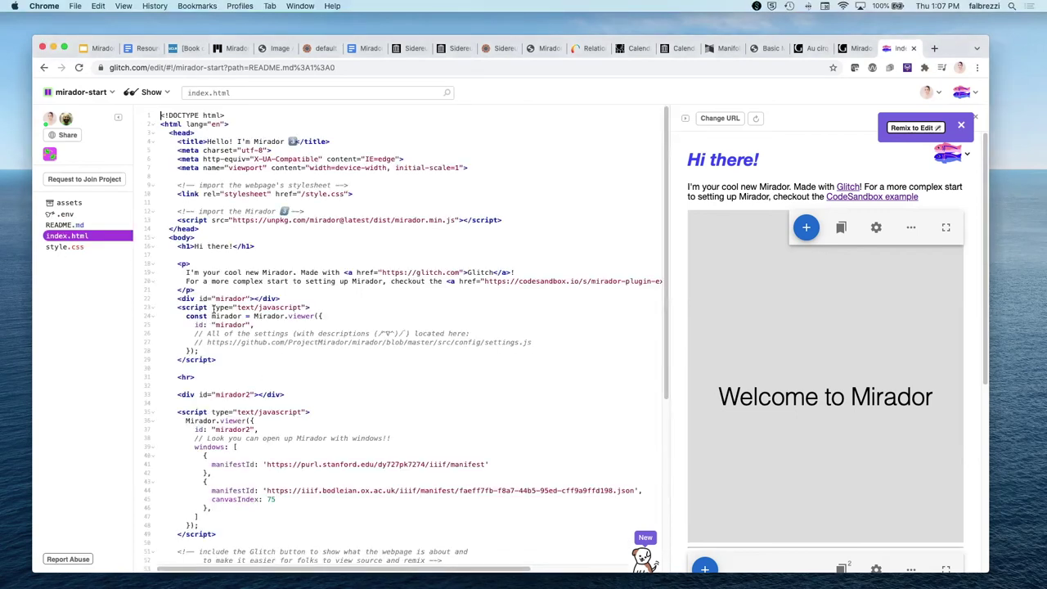
left_click(85, 247)
left_click(98, 237)
left_click_drag(664, 314, 499, 316)
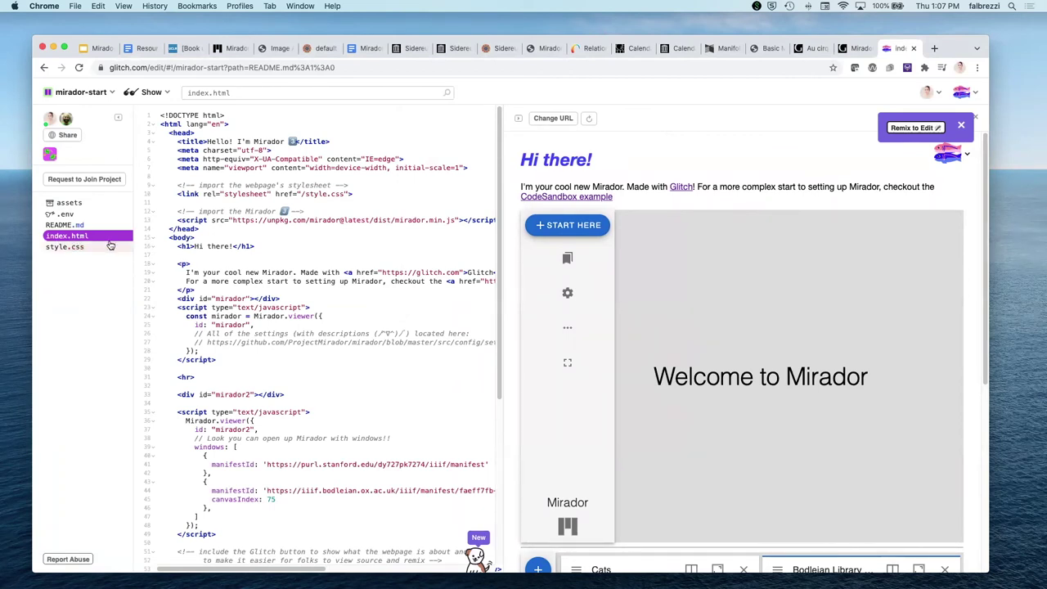
Step: Select all the code in index.html and open the Glitch account options
left_click(219, 273)
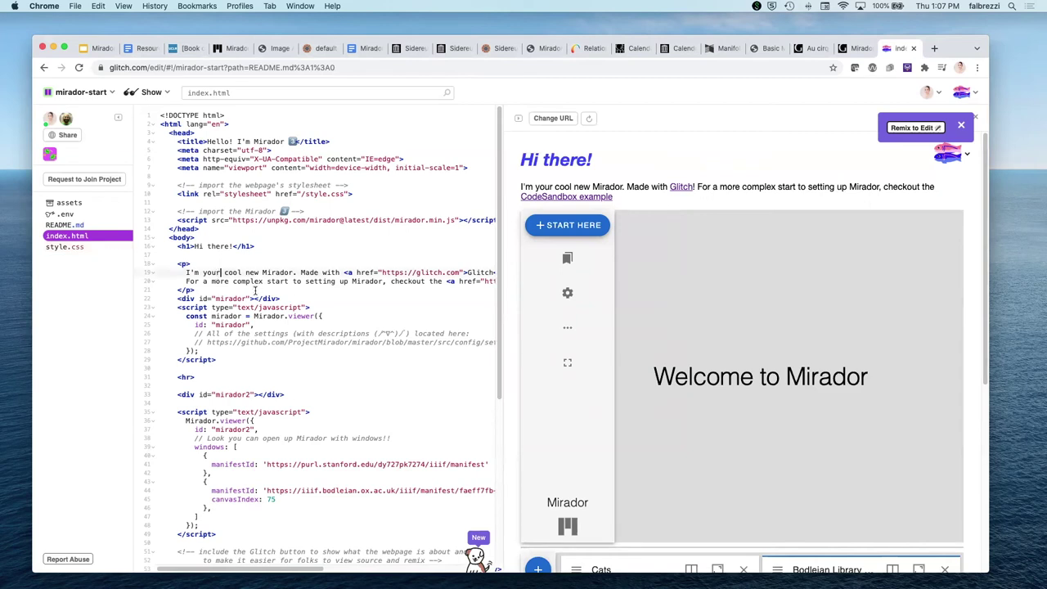
key("super+a")
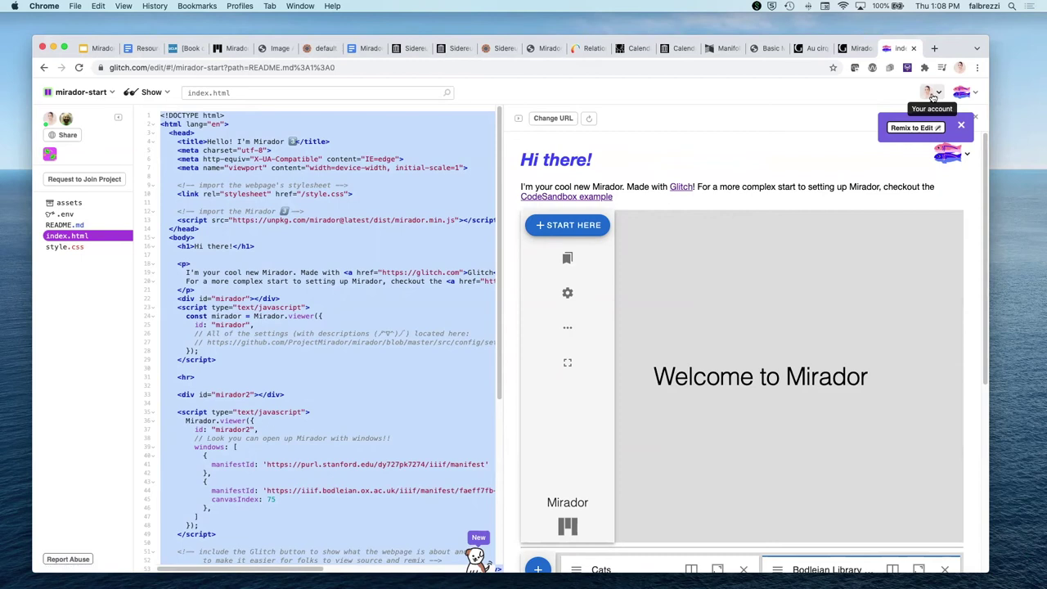
left_click(930, 96)
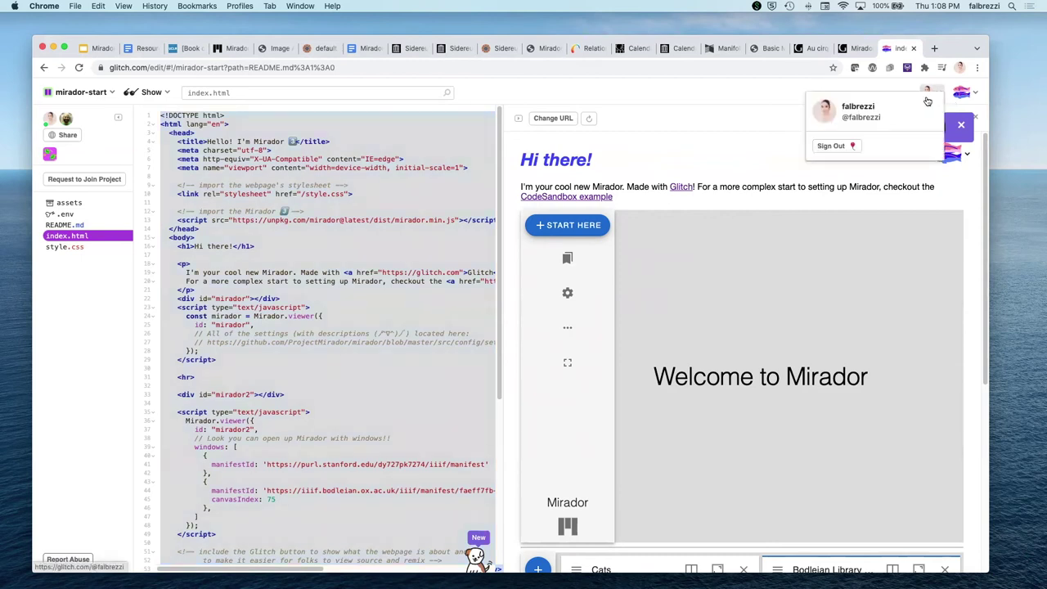
Step: Sign out of Glitch, sign back in through account creation with the Google account, and widen the Mirador preview beside the code
left_click(833, 145)
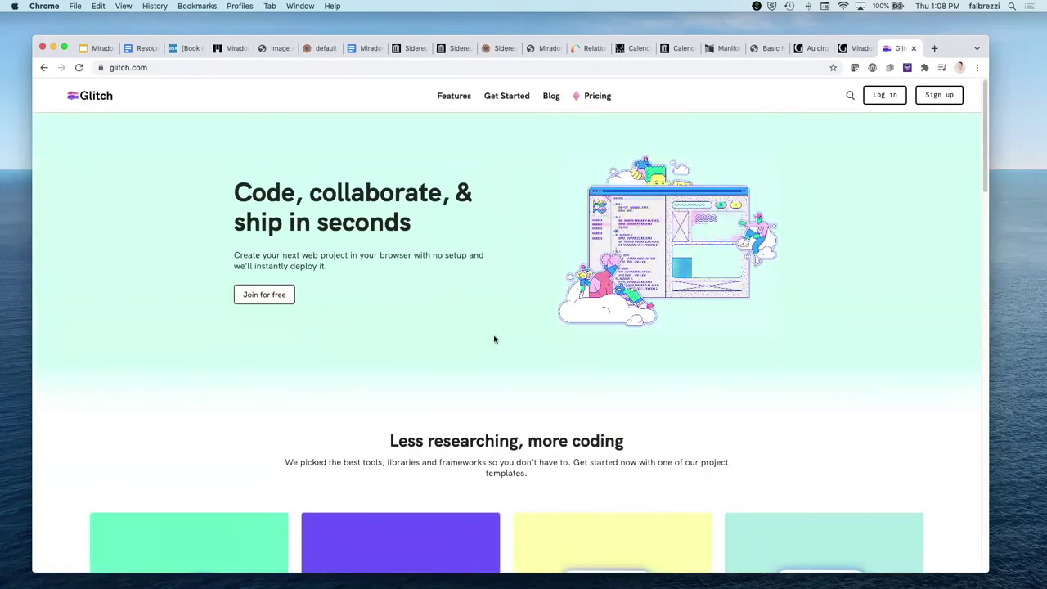
left_click(938, 98)
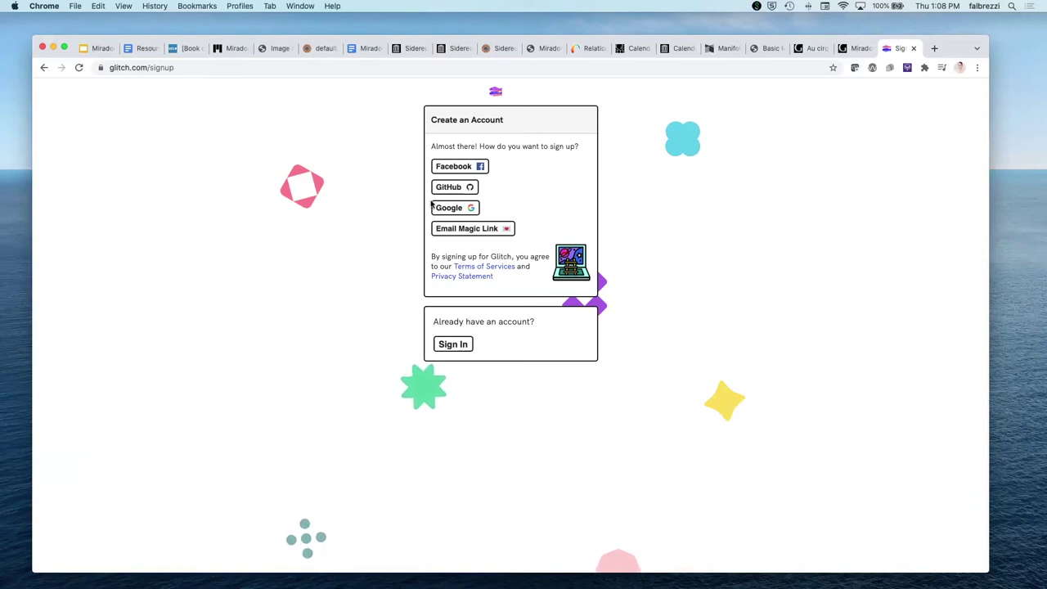
left_click(454, 208)
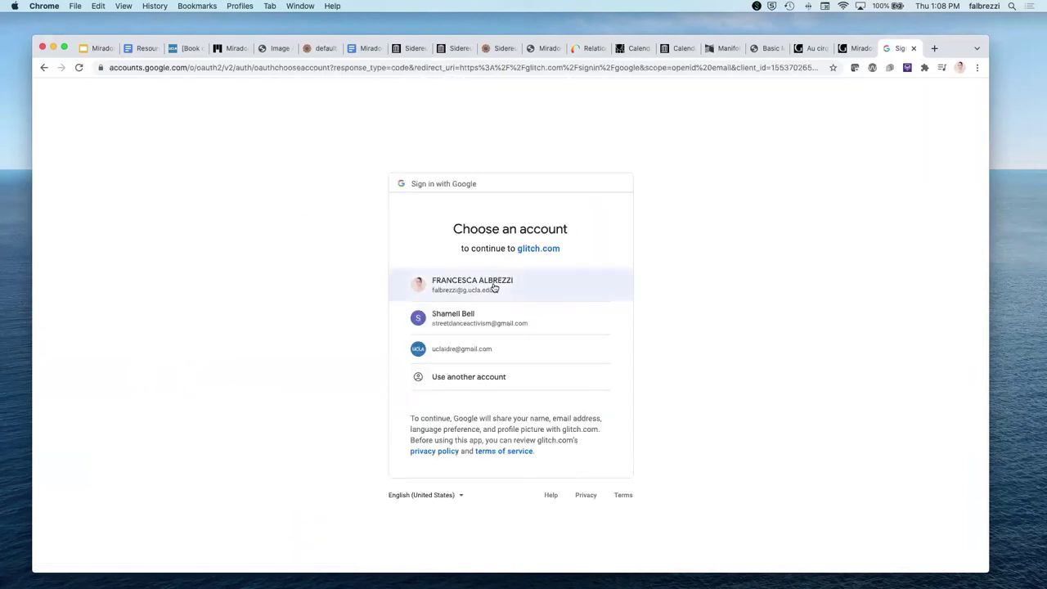
left_click(492, 287)
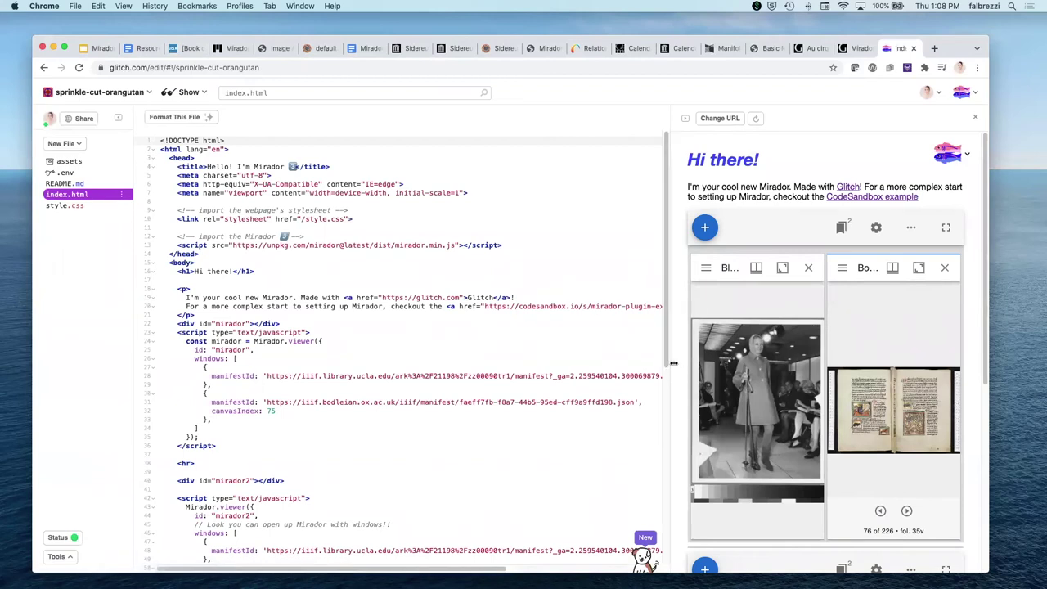
left_click_drag(670, 364, 524, 377)
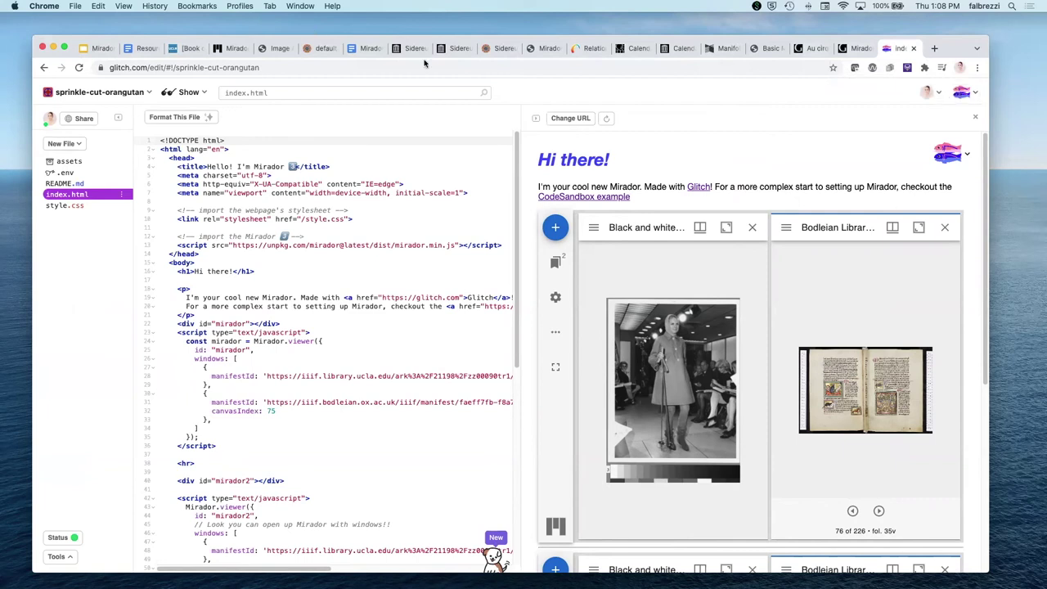
Step: Open the Mirador code repository on GitHub from projectmirador.org and follow the README's mirador-start link
left_click(229, 51)
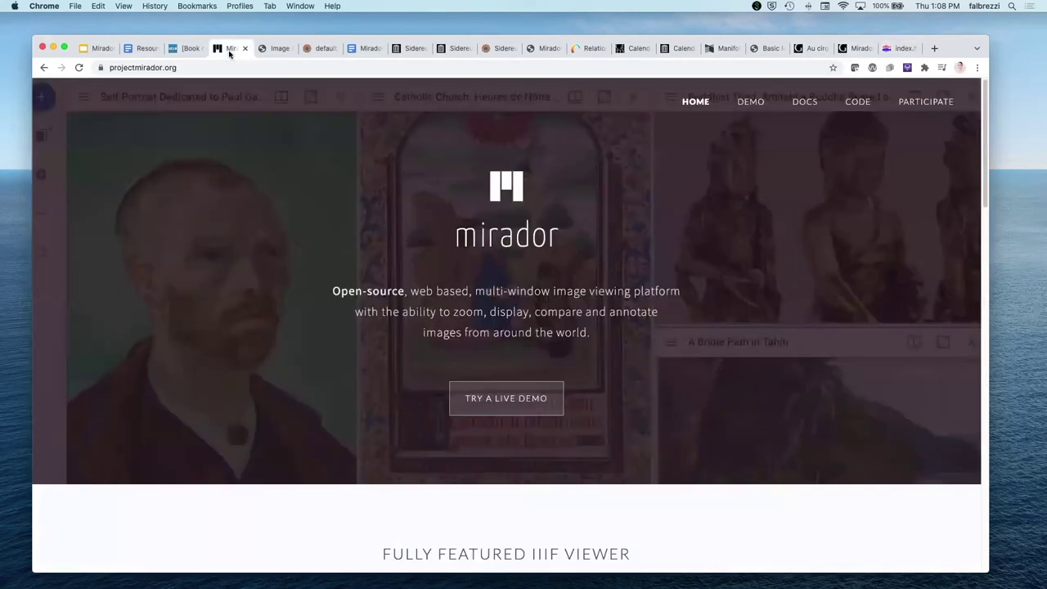
left_click(859, 107)
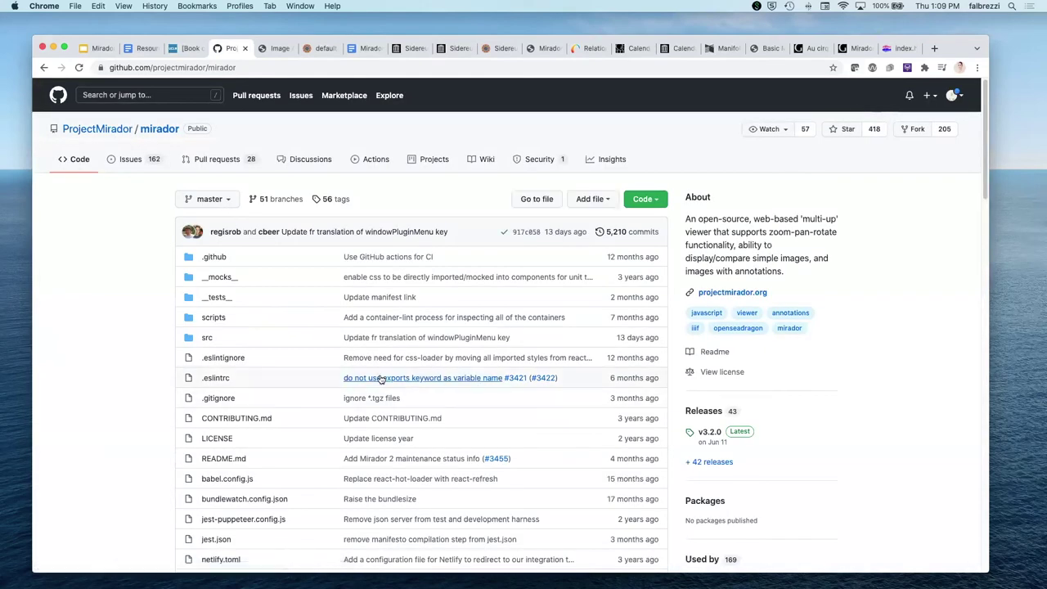
scroll(385, 375, "down", 5)
scroll(385, 377, "down", 4)
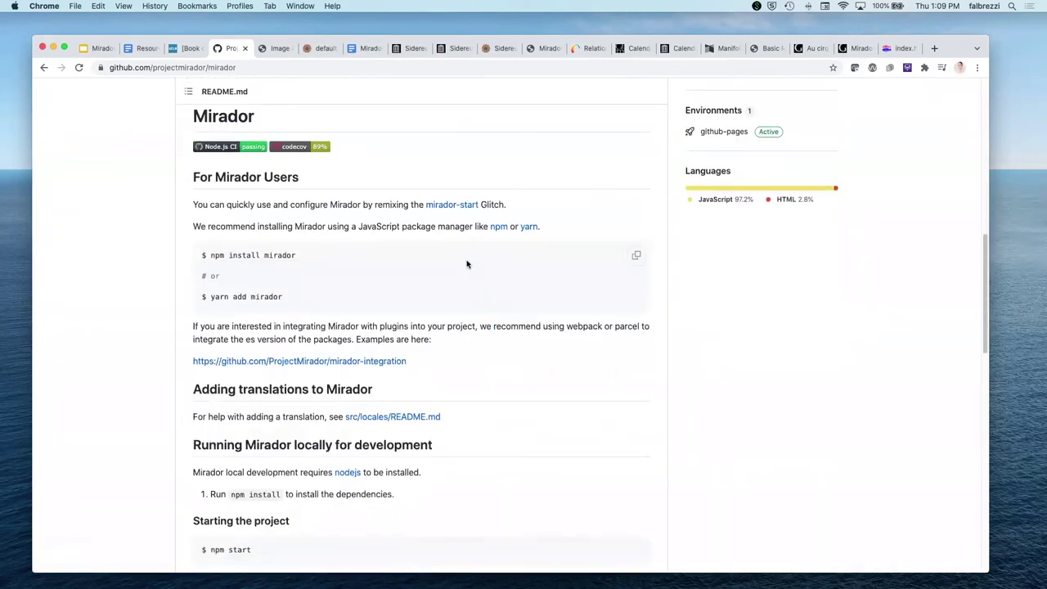
left_click(438, 205)
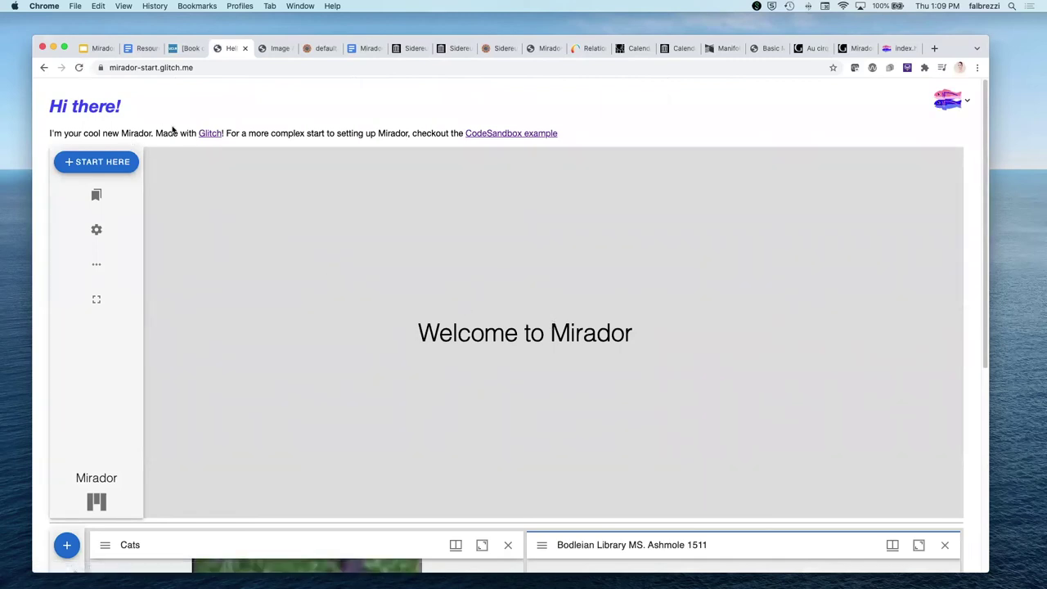
Step: Remix the mirador-start page into a new Glitch project and open its index.html
left_click(948, 99)
left_click(937, 220)
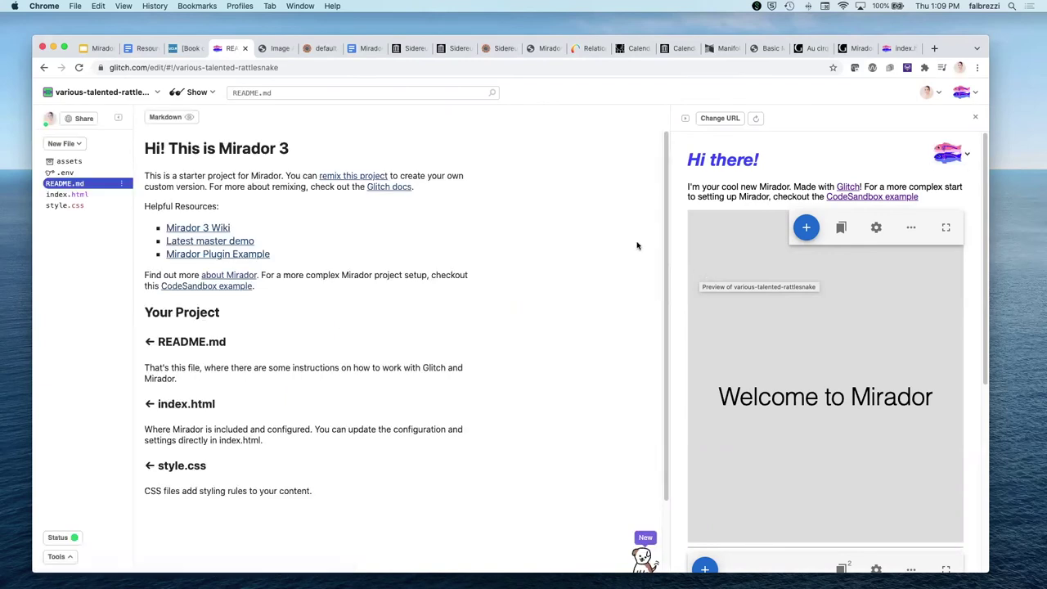
left_click(94, 198)
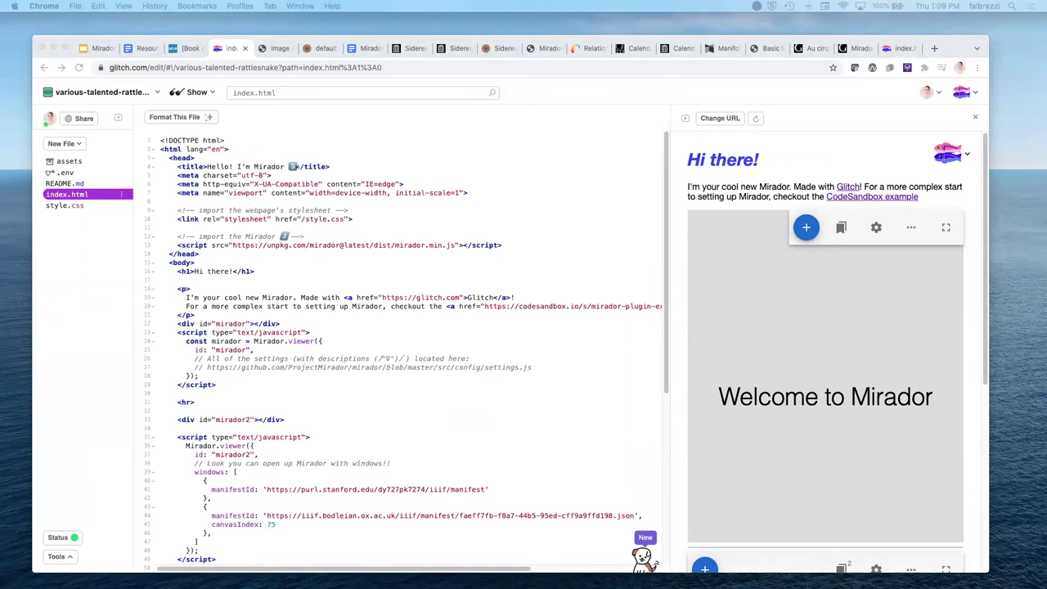
Step: Compare the index.html code with the Mirador preview, resizing the preview and locating the mirador2 container and its viewer script
scroll(291, 450, "down", 2)
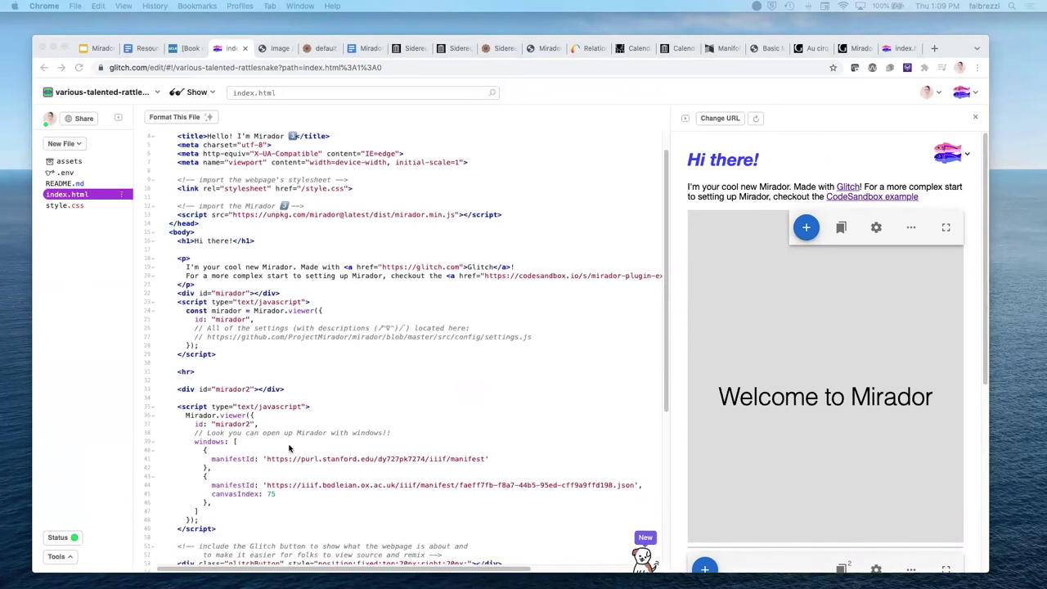
scroll(728, 460, "down", 5)
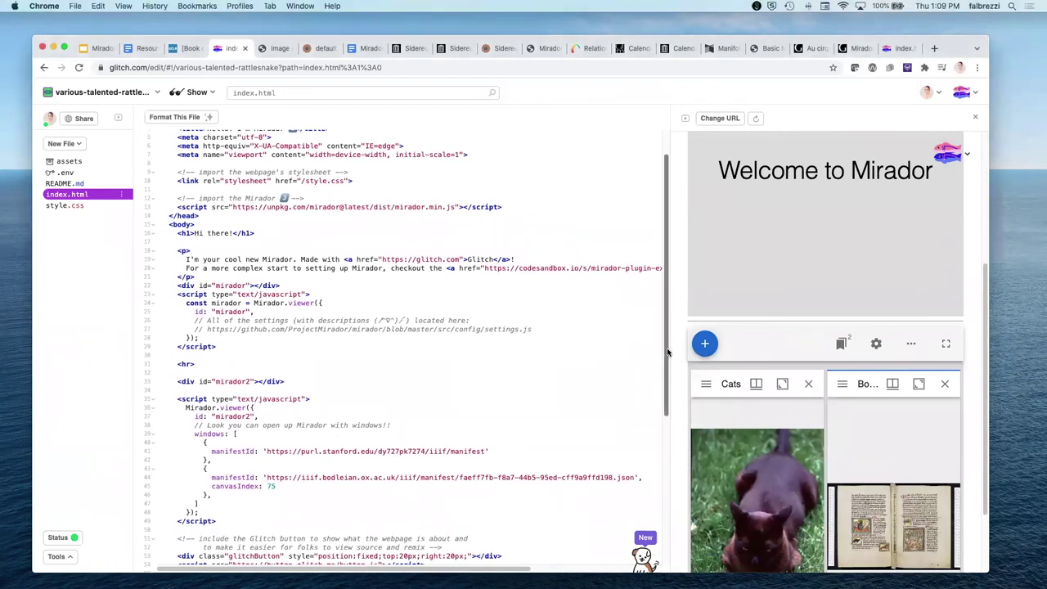
left_click_drag(667, 353, 268, 331)
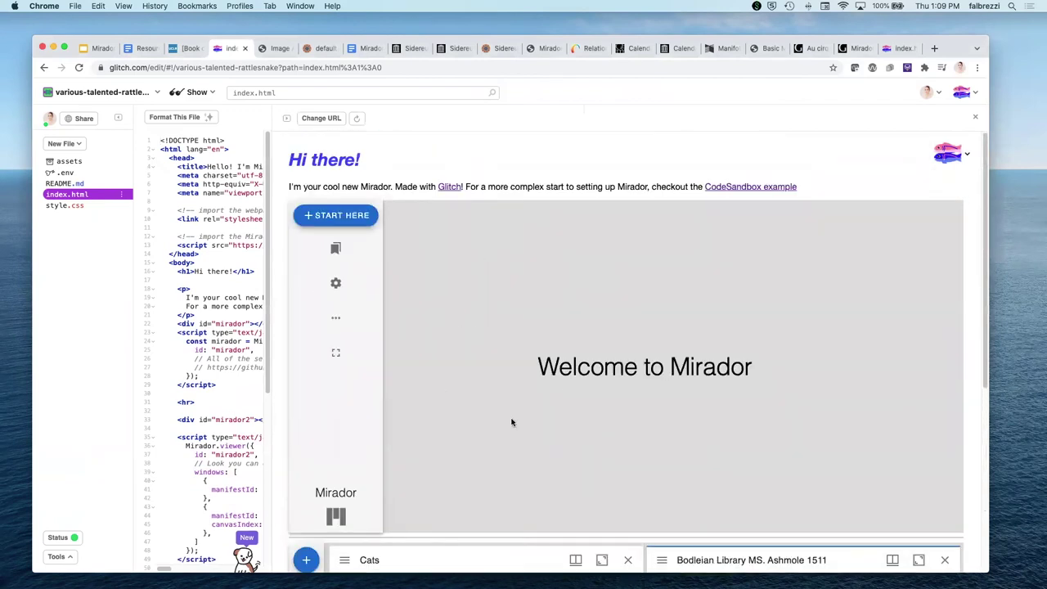
scroll(512, 422, "down", 5)
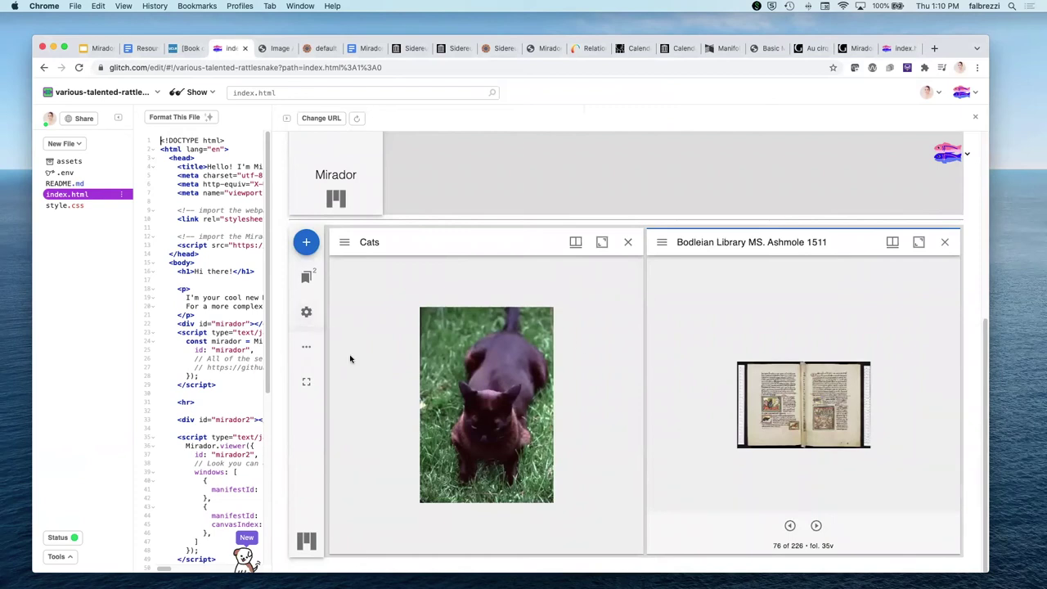
left_click_drag(268, 336, 587, 357)
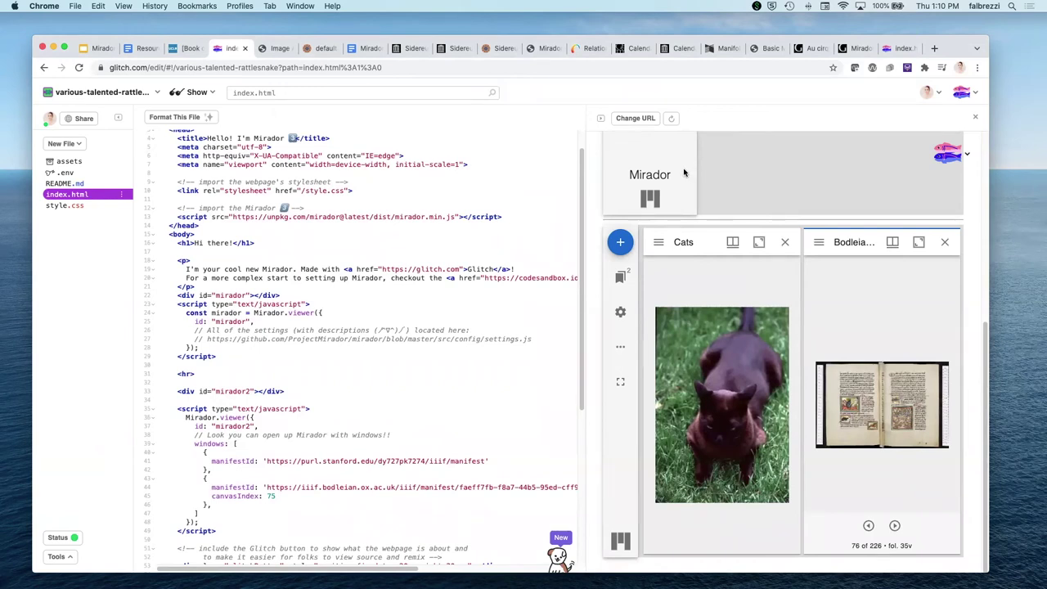
triple_click(174, 395)
left_click(242, 393)
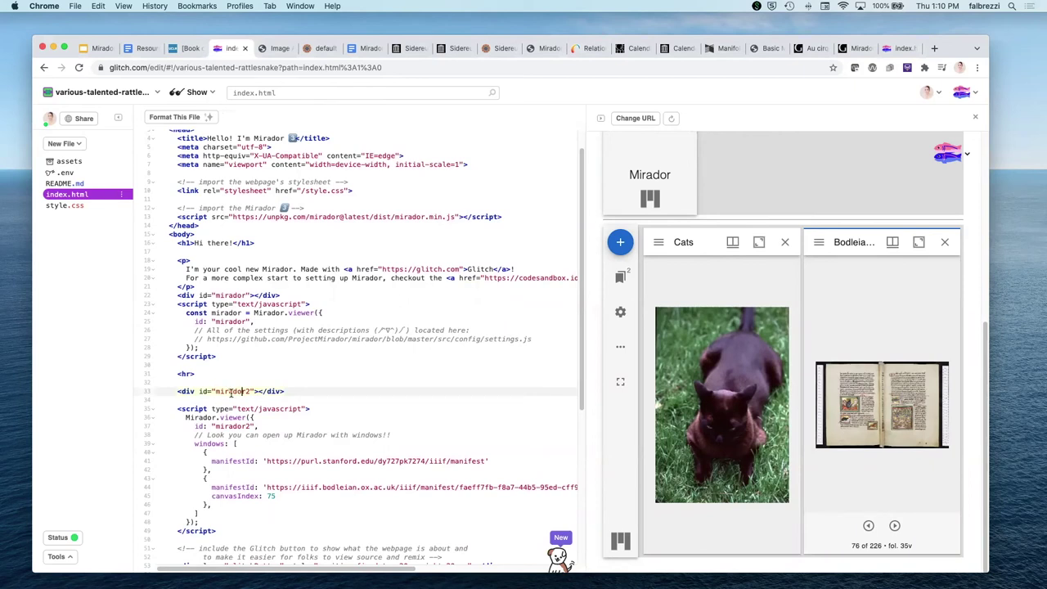
scroll(340, 417, "down", 3)
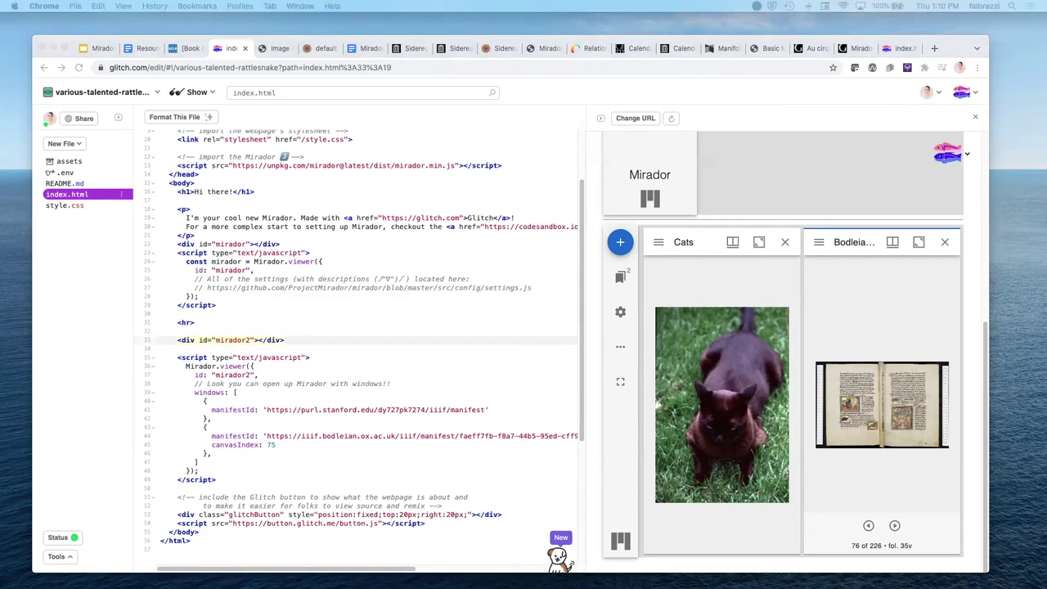
Step: Replace the Stanford manifest URL in the mirador2 viewer with the UCLA Library zz00090tr1 manifest URL, append /manifest.json and check the preview
left_click(283, 409)
left_click_drag(265, 409, 482, 410)
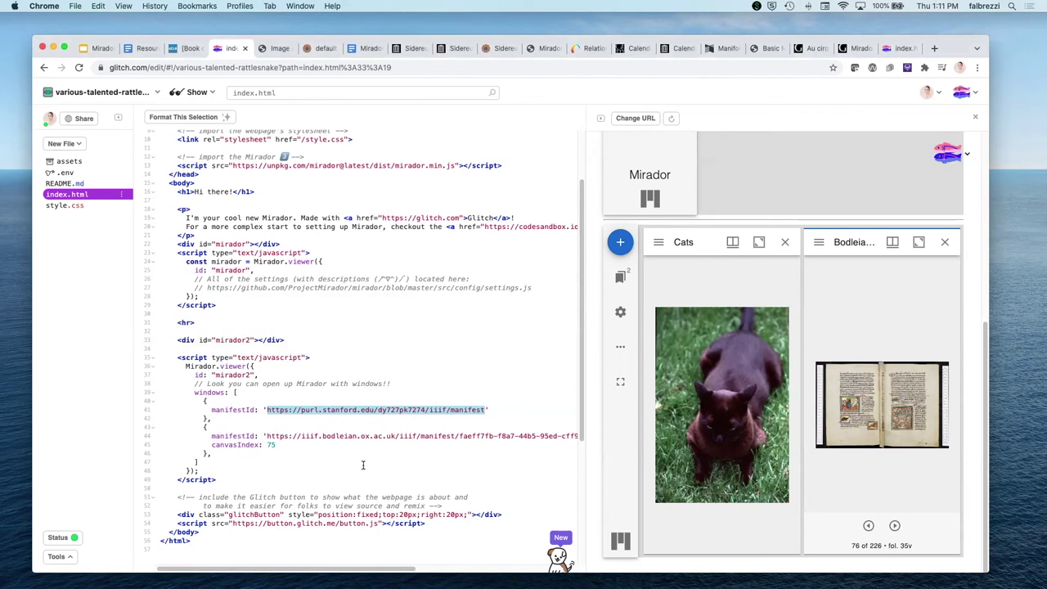
key("super+v")
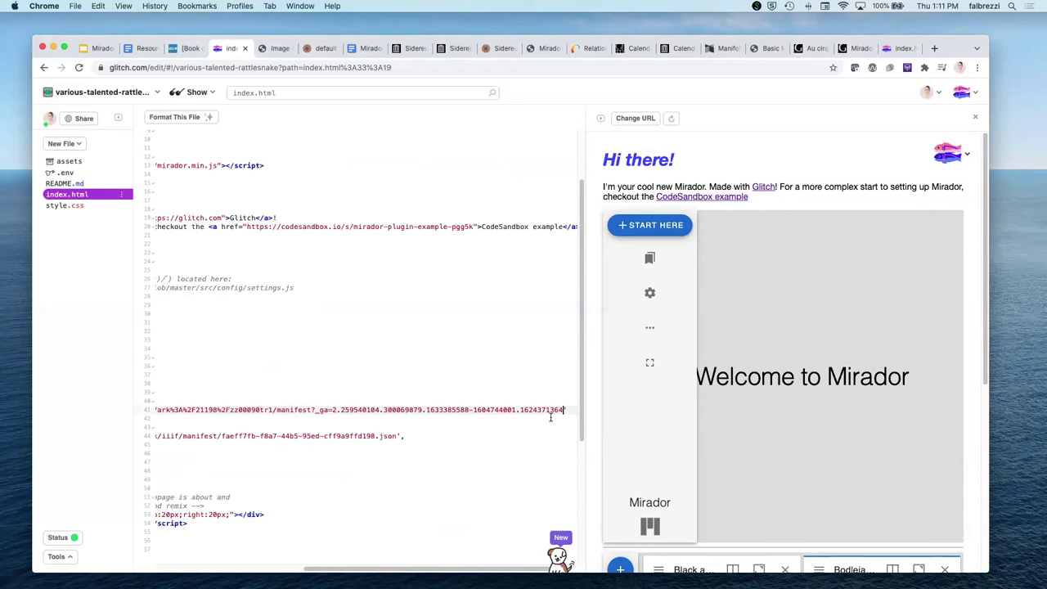
type("/mani")
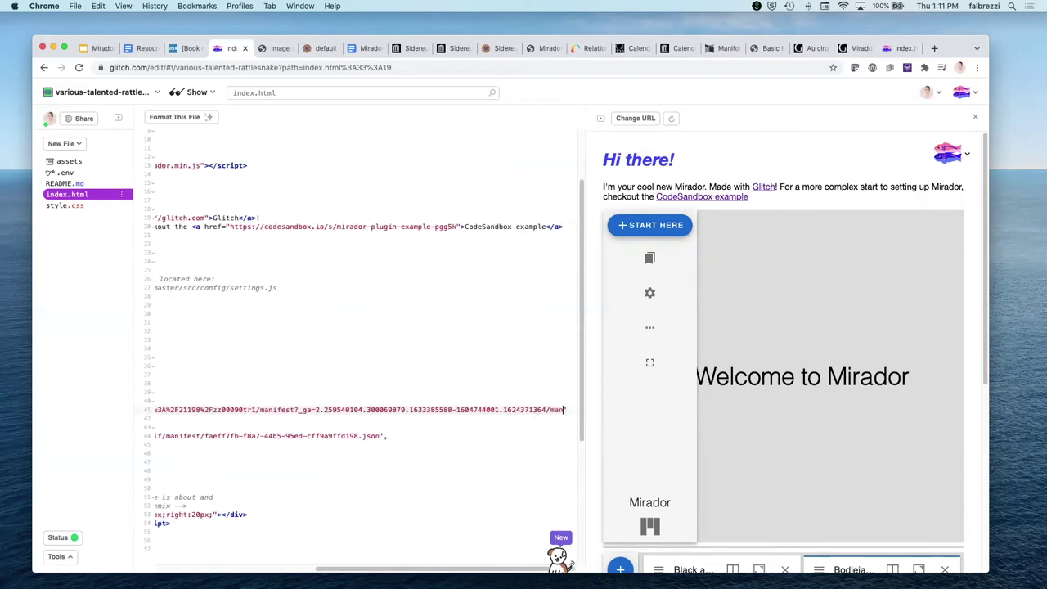
type("fest")
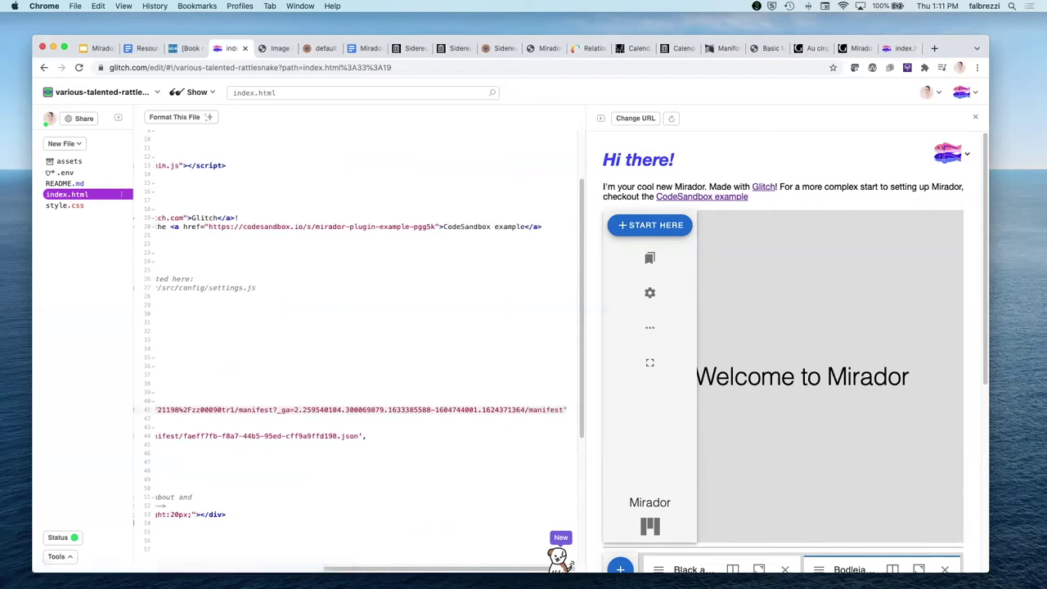
type(".json")
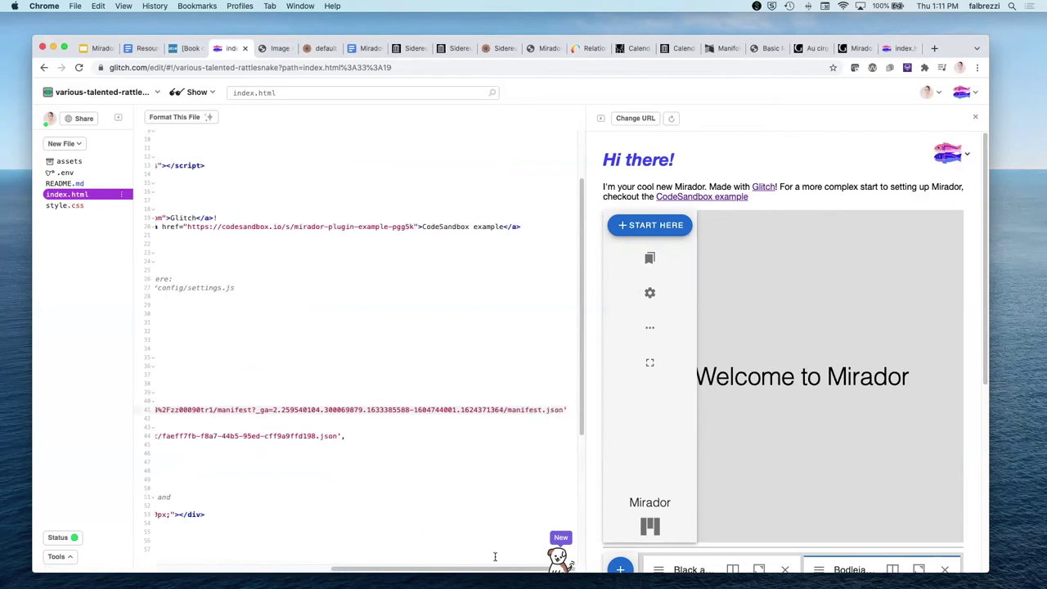
scroll(709, 506, "down", 1)
scroll(709, 506, "down", 1)
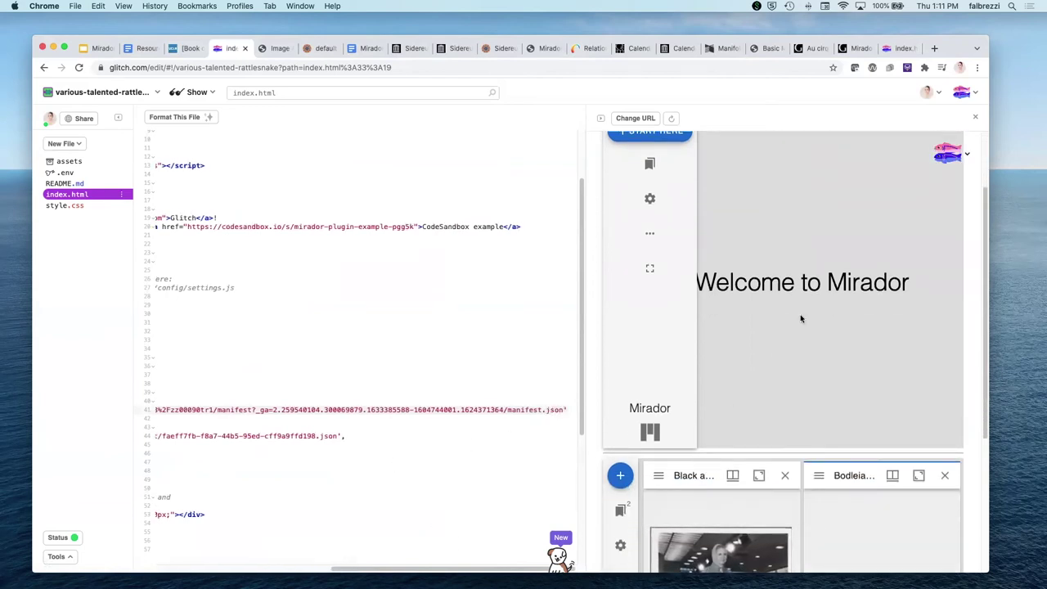
scroll(736, 311, "down", 5)
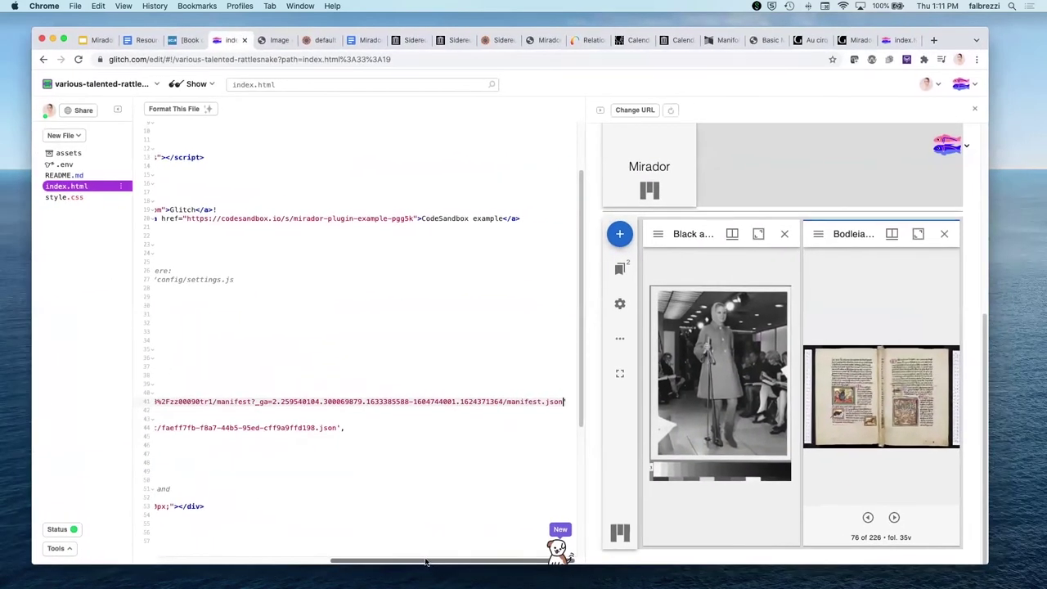
Step: Copy the windows block from the mirador2 viewer into the first Mirador viewer, in place of the two settings comment lines
left_click_drag(426, 562, 253, 542)
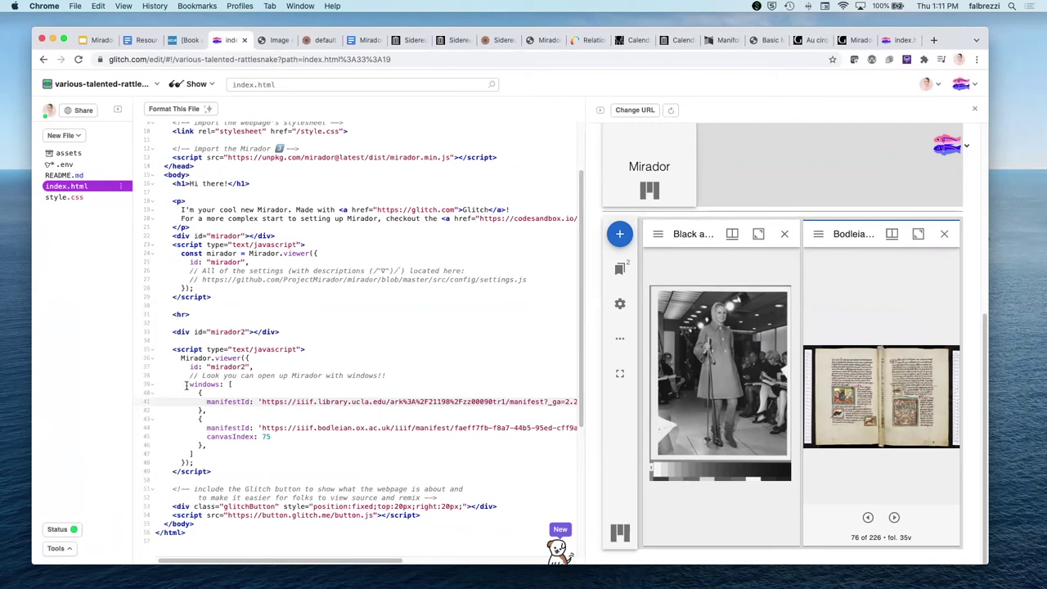
left_click_drag(157, 384, 236, 451)
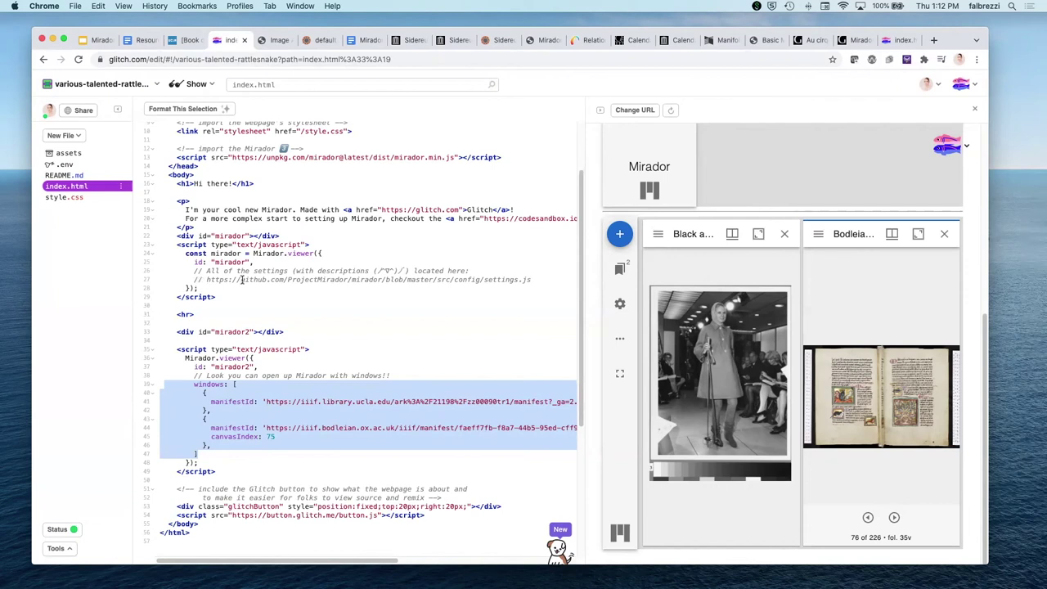
left_click_drag(196, 378, 395, 377)
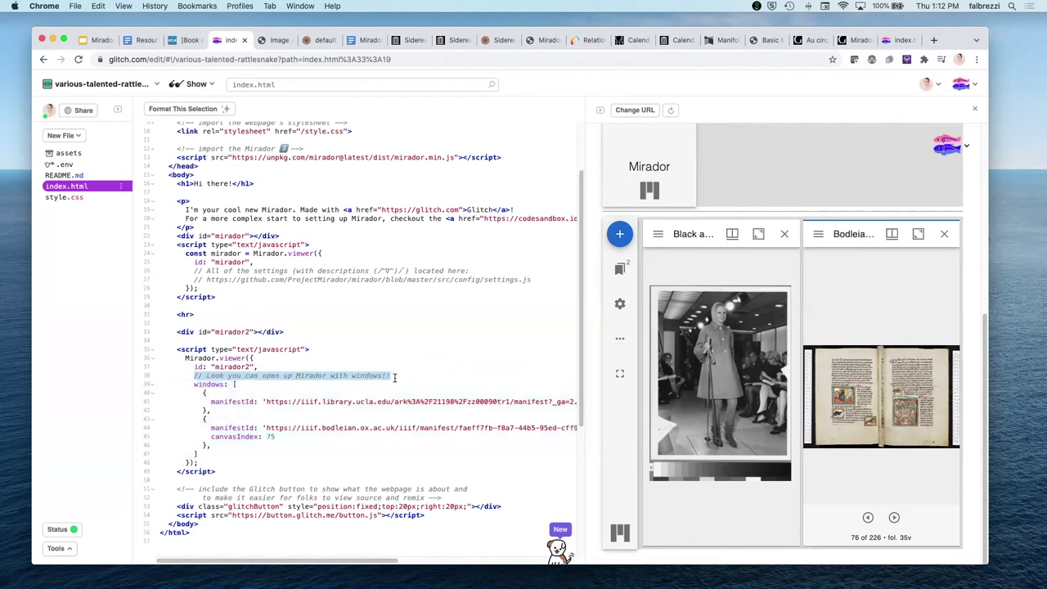
left_click_drag(215, 455, 129, 390)
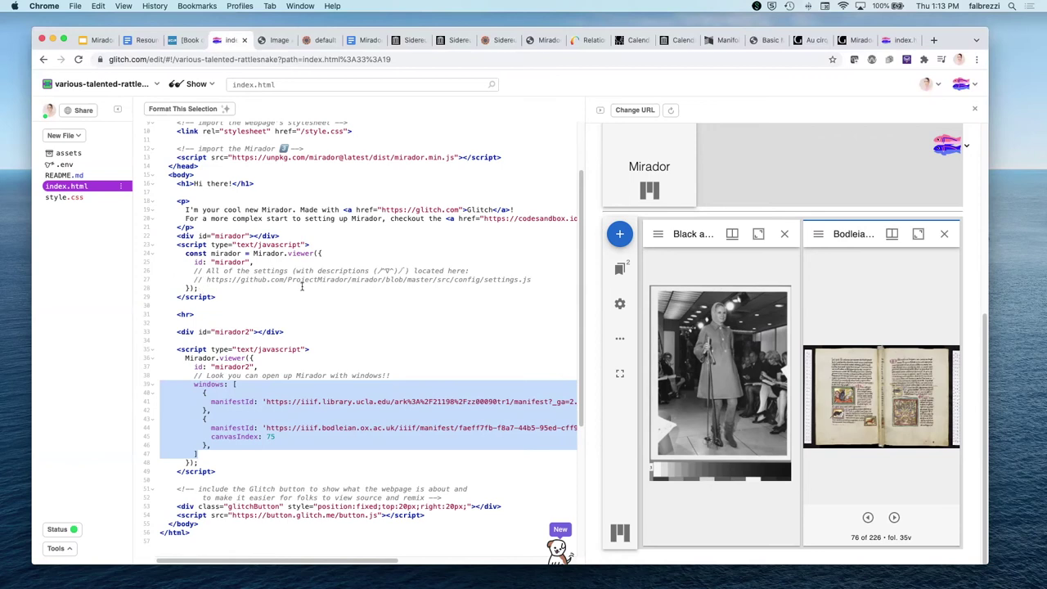
left_click(197, 270)
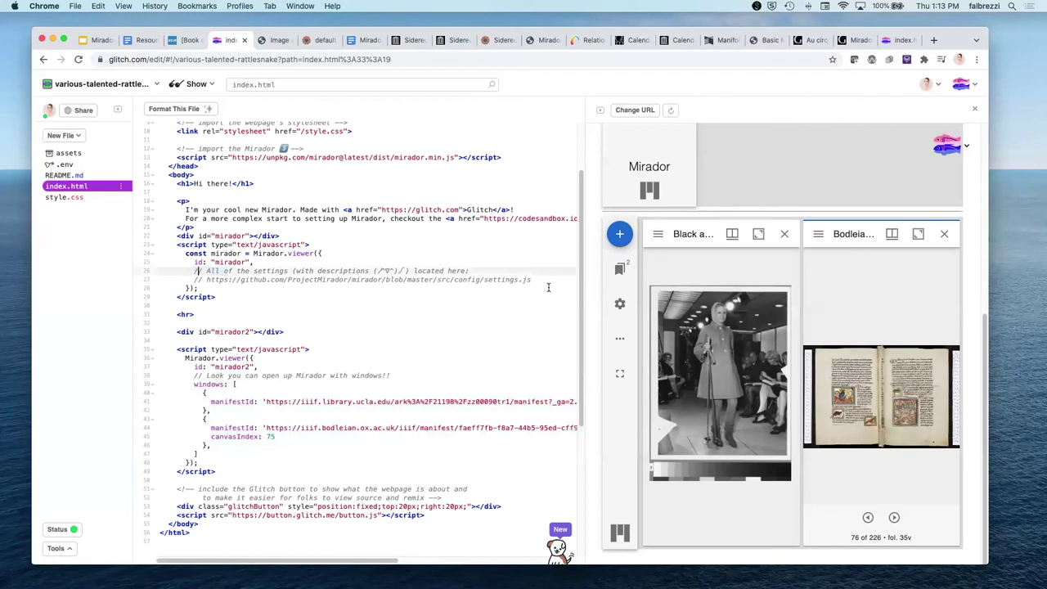
left_click_drag(544, 282, 146, 272)
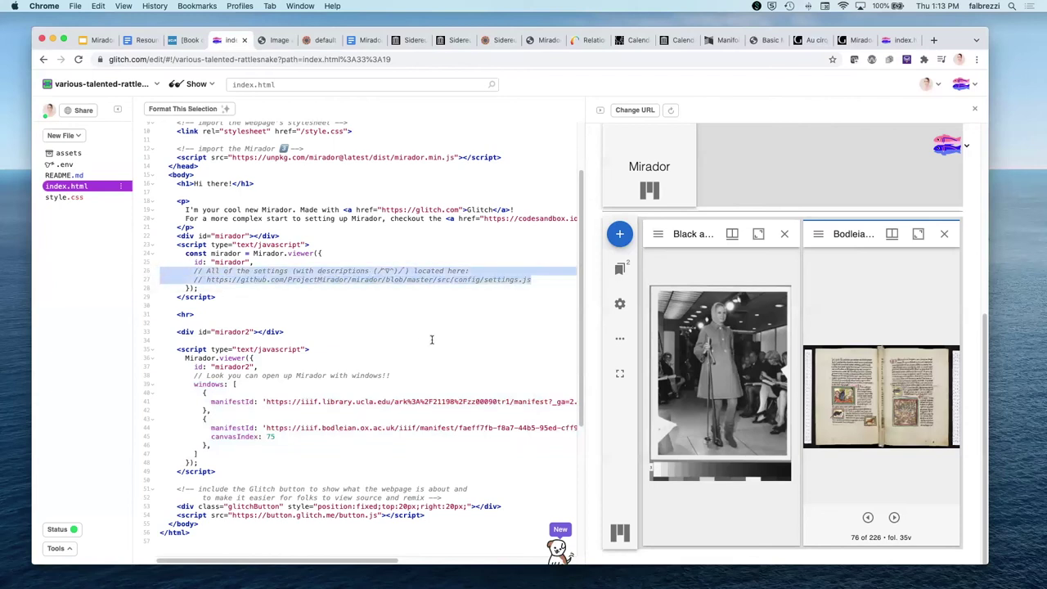
key("super+v")
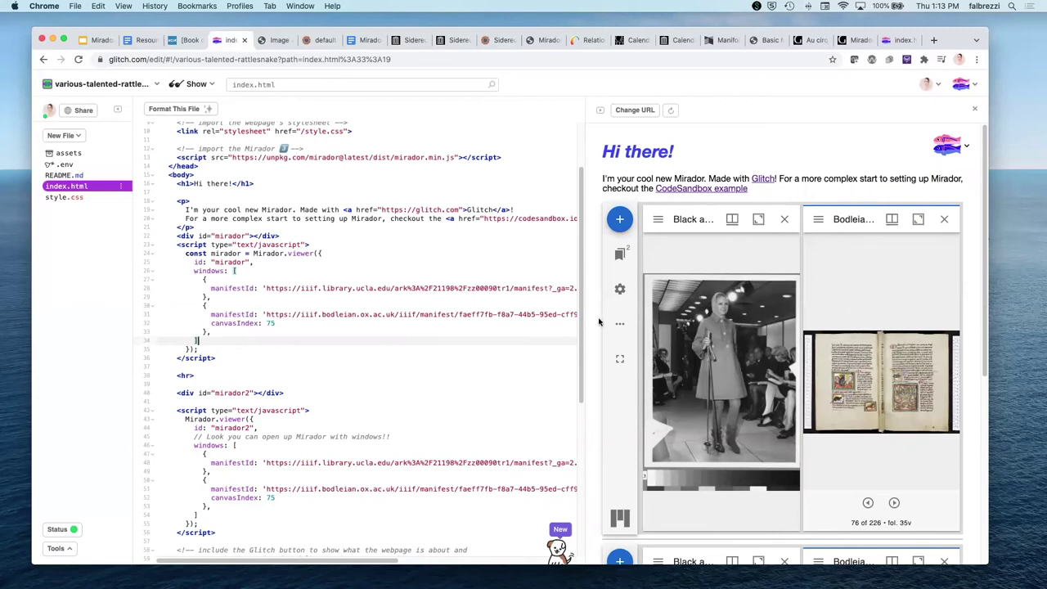
Step: Widen the preview and compare the photograph and manuscript windows across the two Mirador viewers
left_click_drag(582, 320, 420, 321)
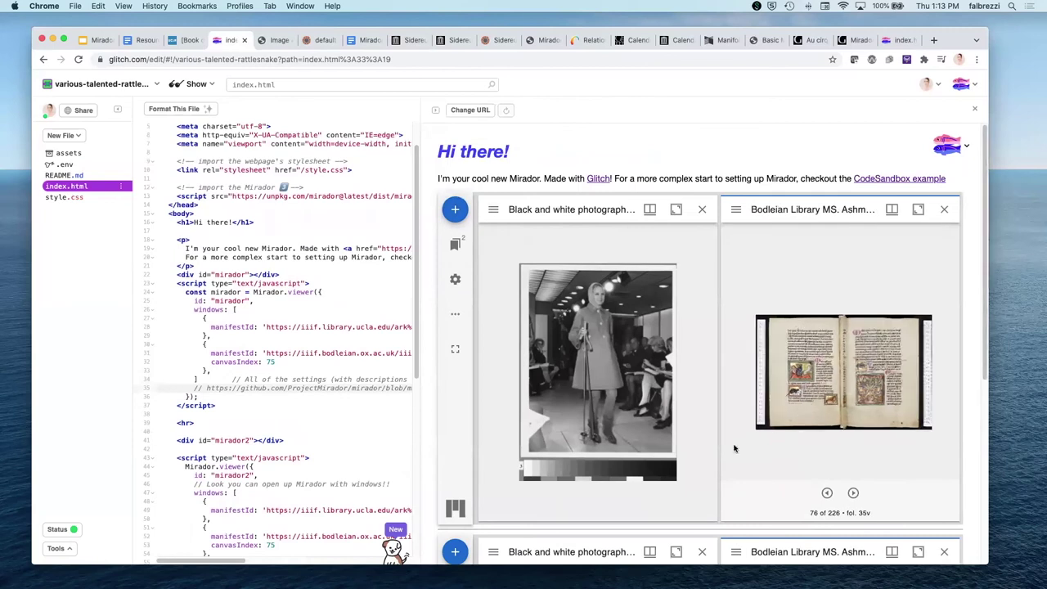
scroll(814, 411, "down", 3)
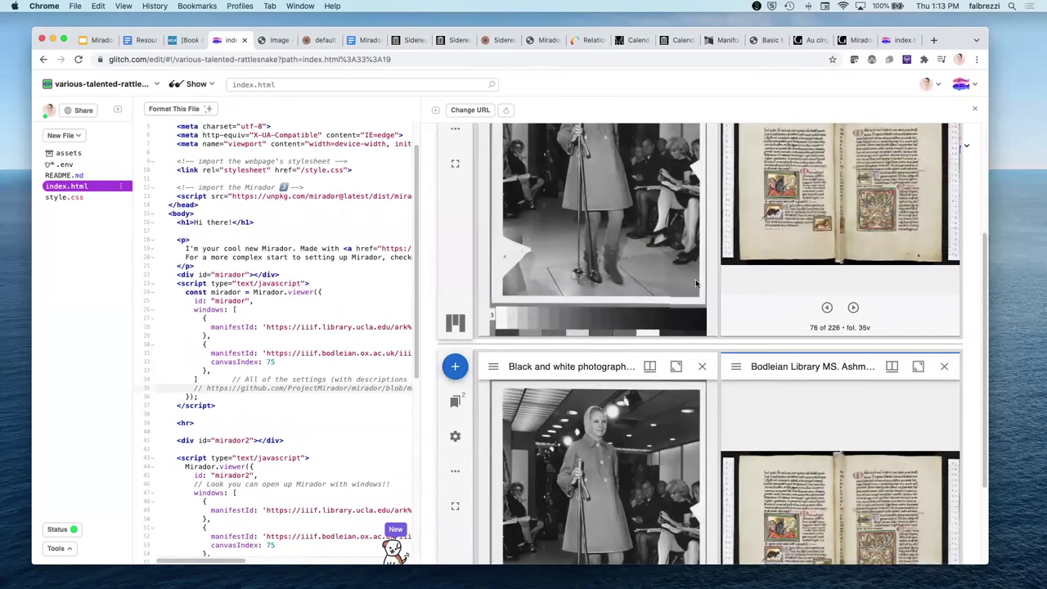
scroll(482, 262, "up", 3)
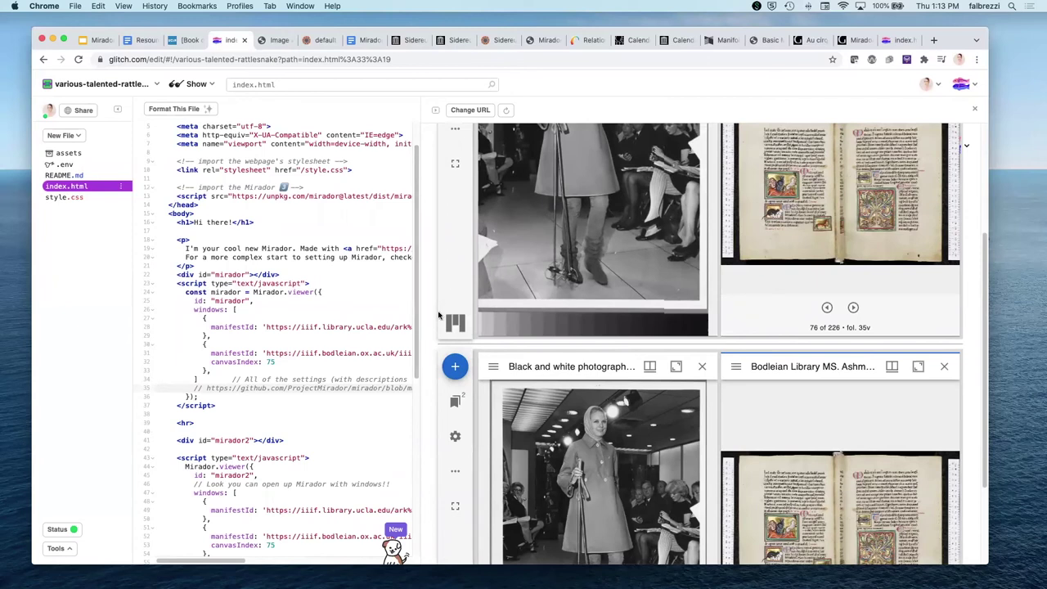
Step: Delete the mirador2 container and its viewer script from index.html, adjusting the width of the preview beside the code
left_click_drag(422, 338, 634, 338)
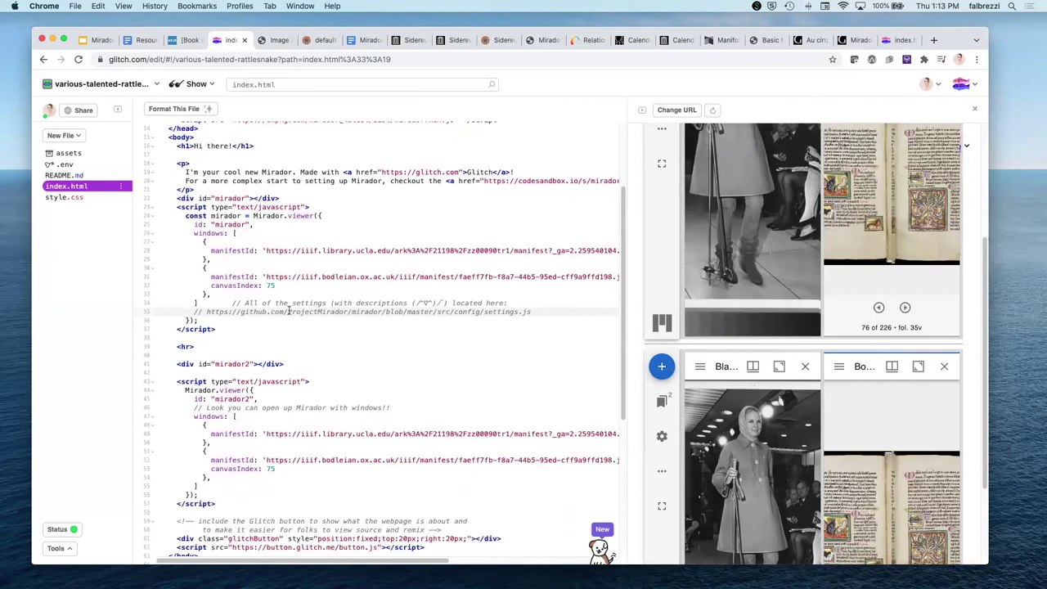
scroll(329, 294, "down", 3)
left_click_drag(168, 292, 225, 431)
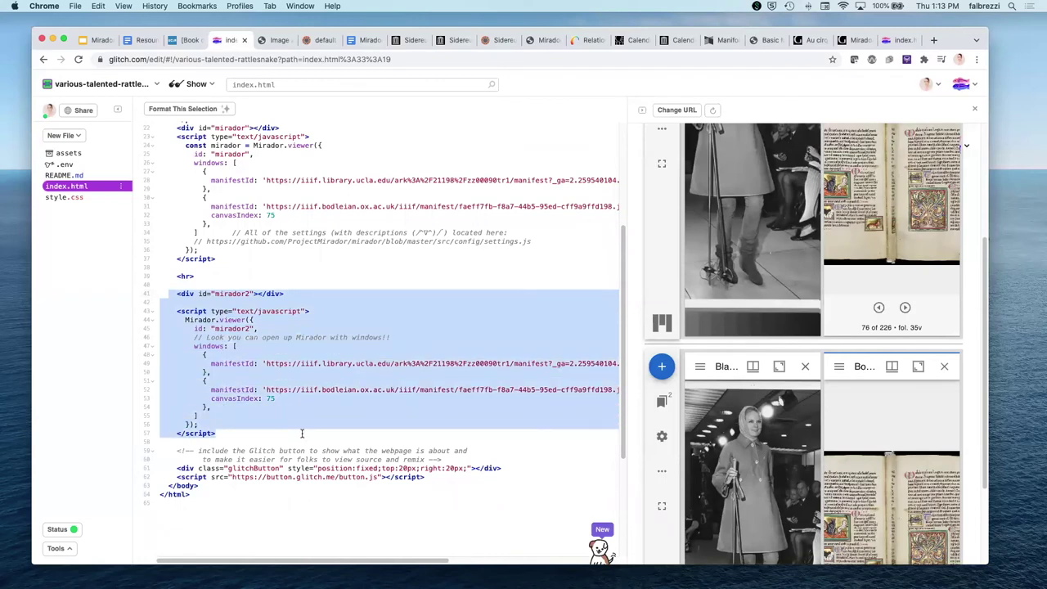
key("BackSpace")
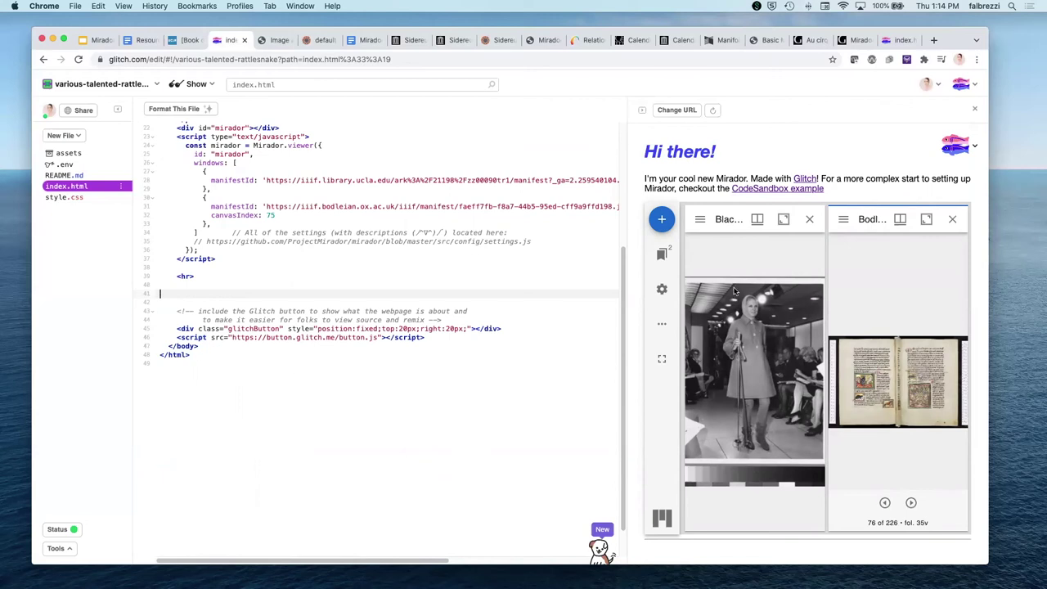
left_click_drag(630, 448, 567, 430)
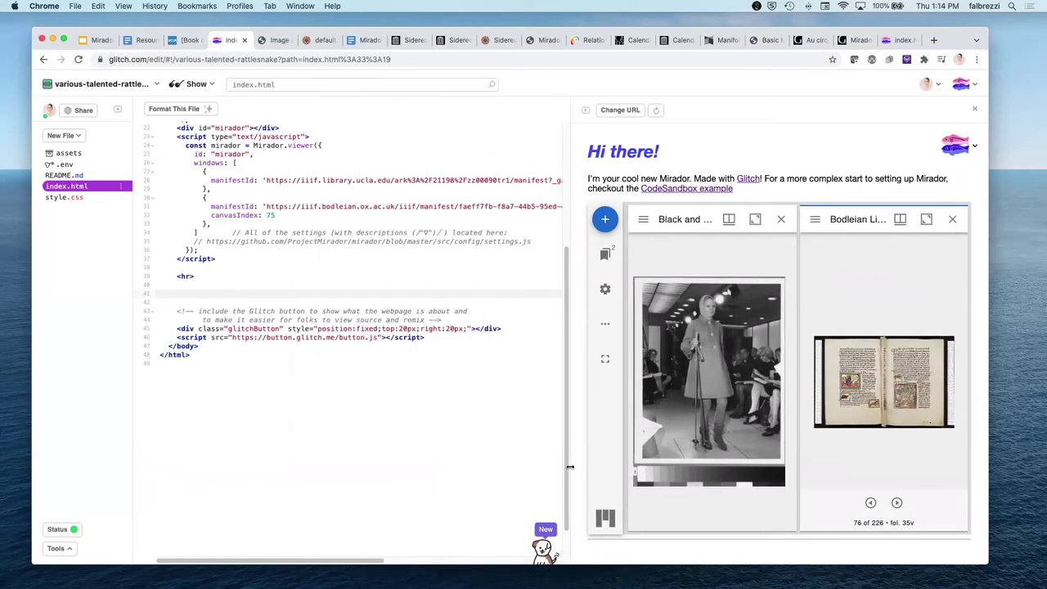
Step: Select the entire index.html code of the various-talented-rattlesnake project for copying, and switch to the slide presentation
scroll(277, 202, "up", 5)
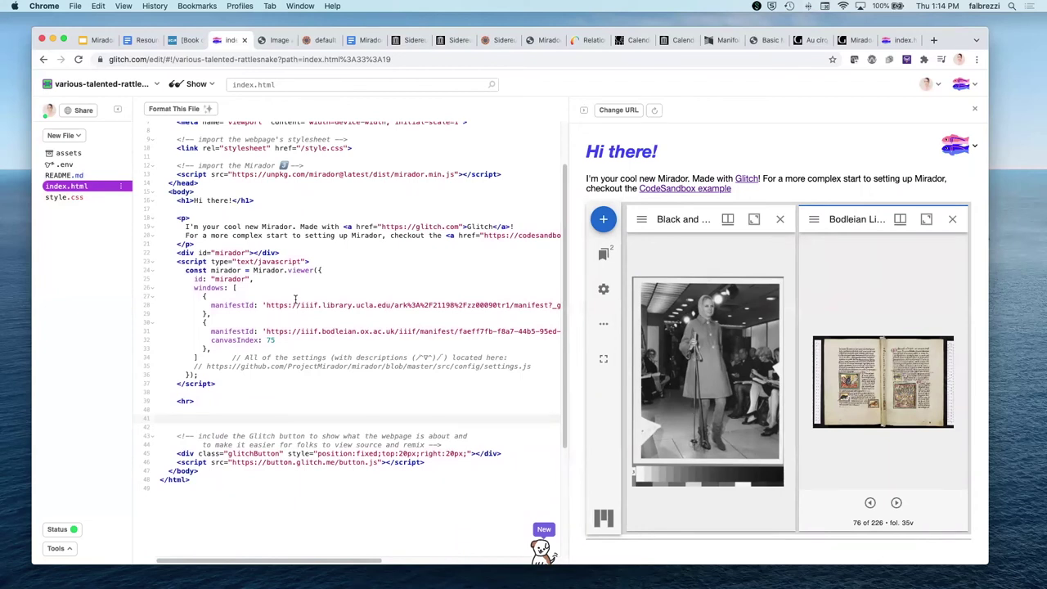
scroll(315, 285, "up", 3)
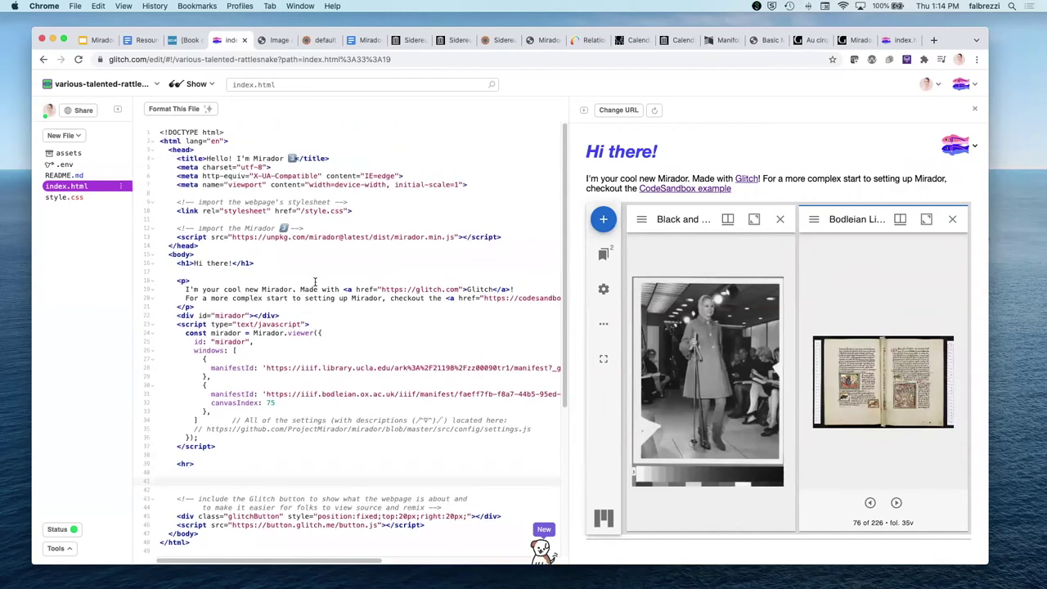
left_click(335, 345)
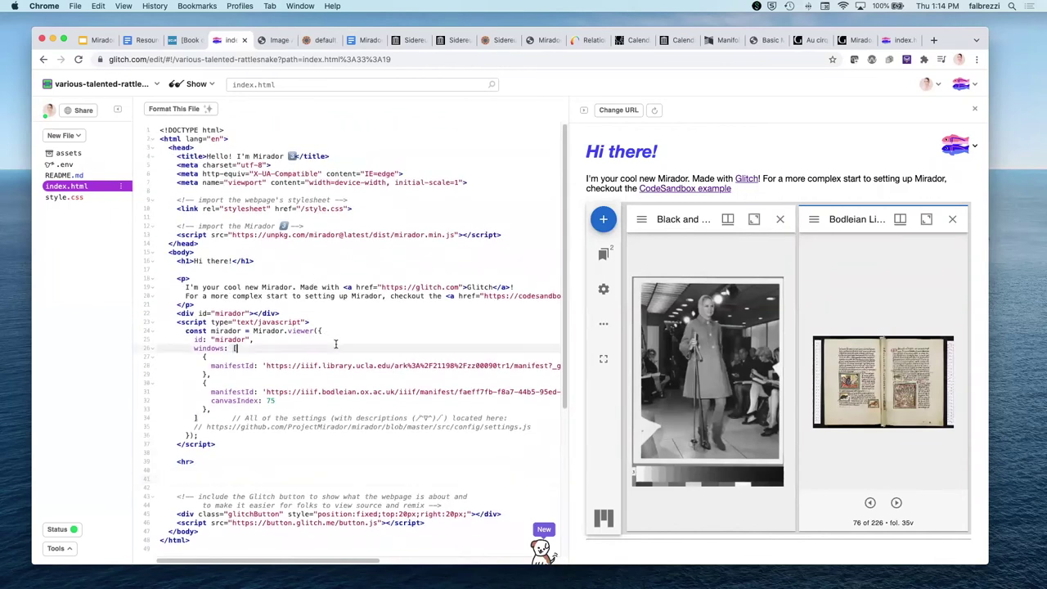
key("super+a")
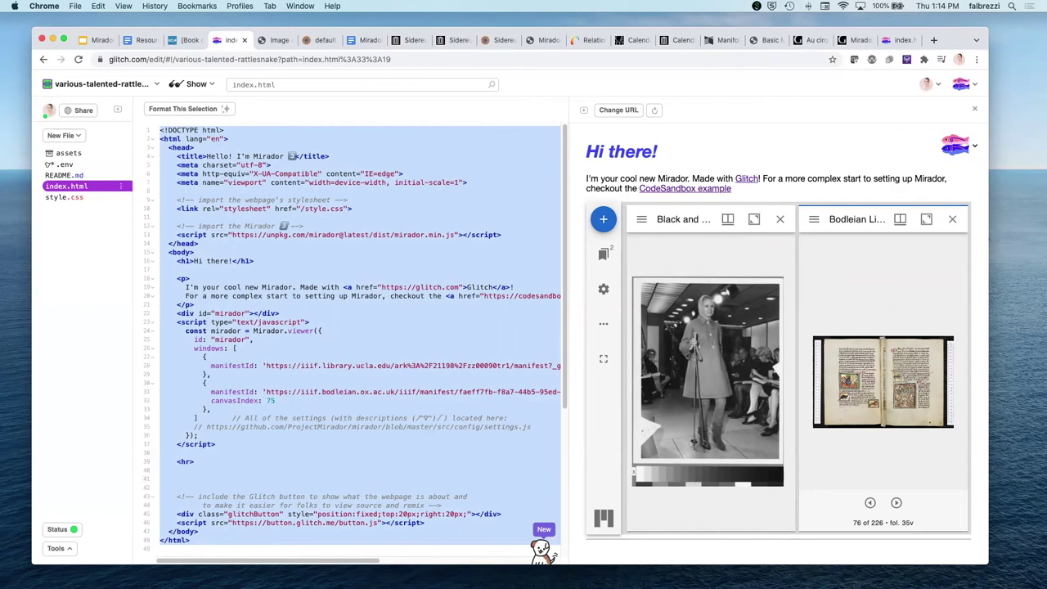
key("super+space")
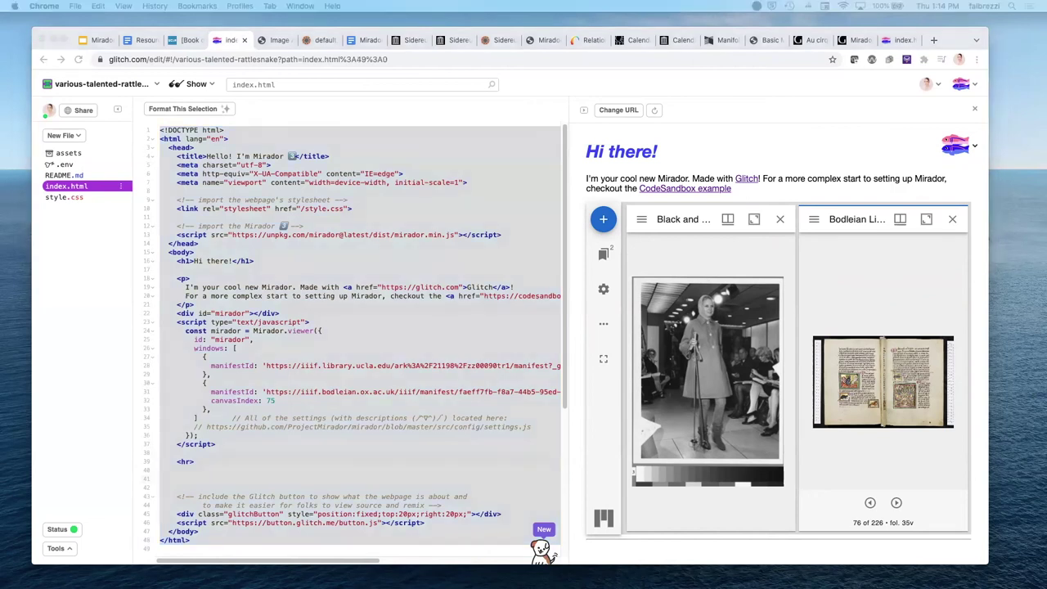
left_click(99, 40)
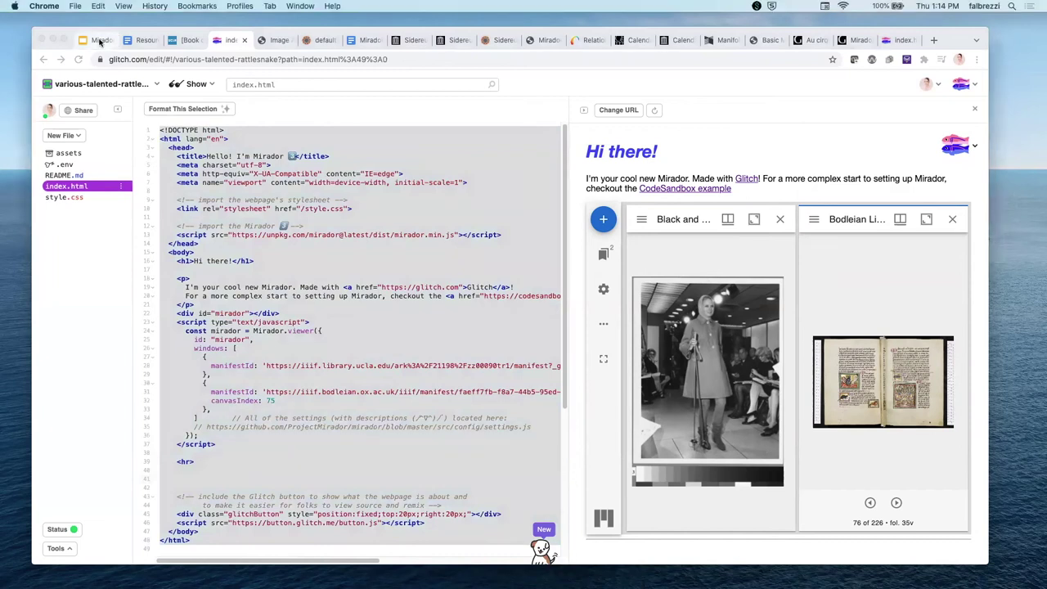
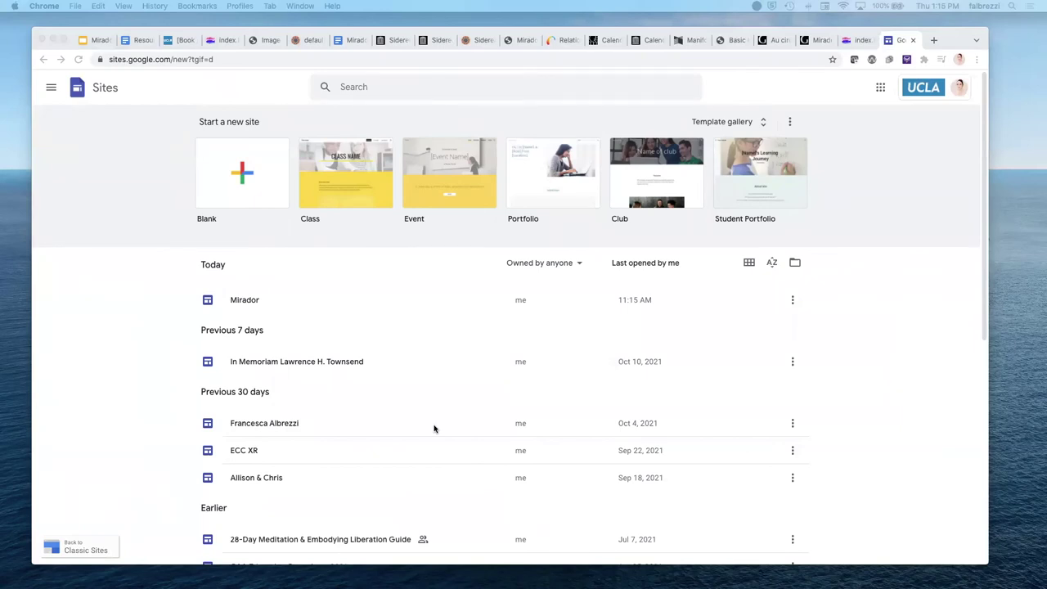
Step: Check the sprinkle-cut-orangutan project in Glitch, then create a blank site in Google Sites and name it "Mirador 2"
left_click(859, 41)
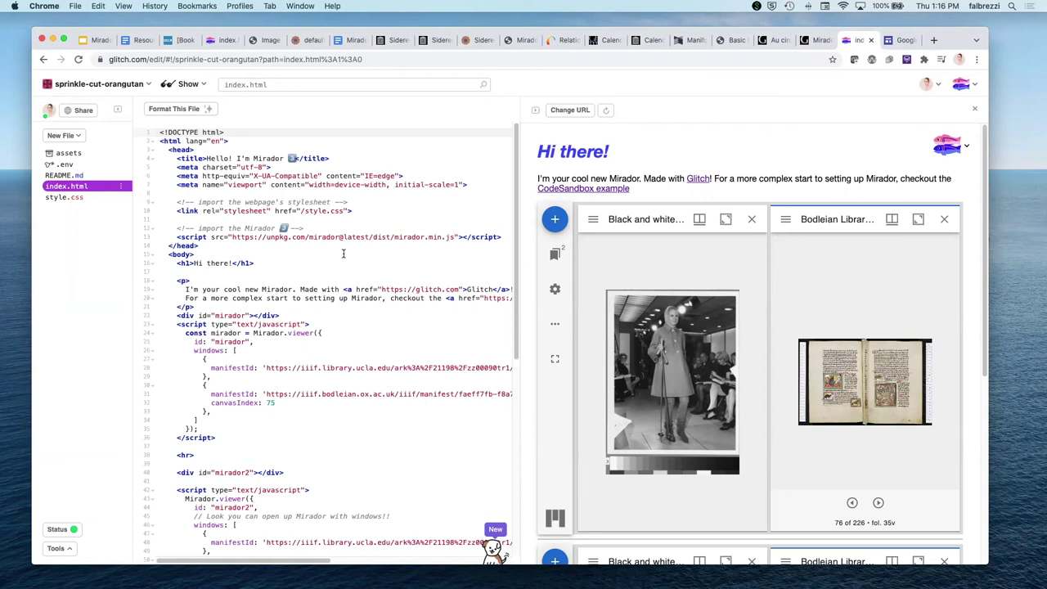
left_click(889, 40)
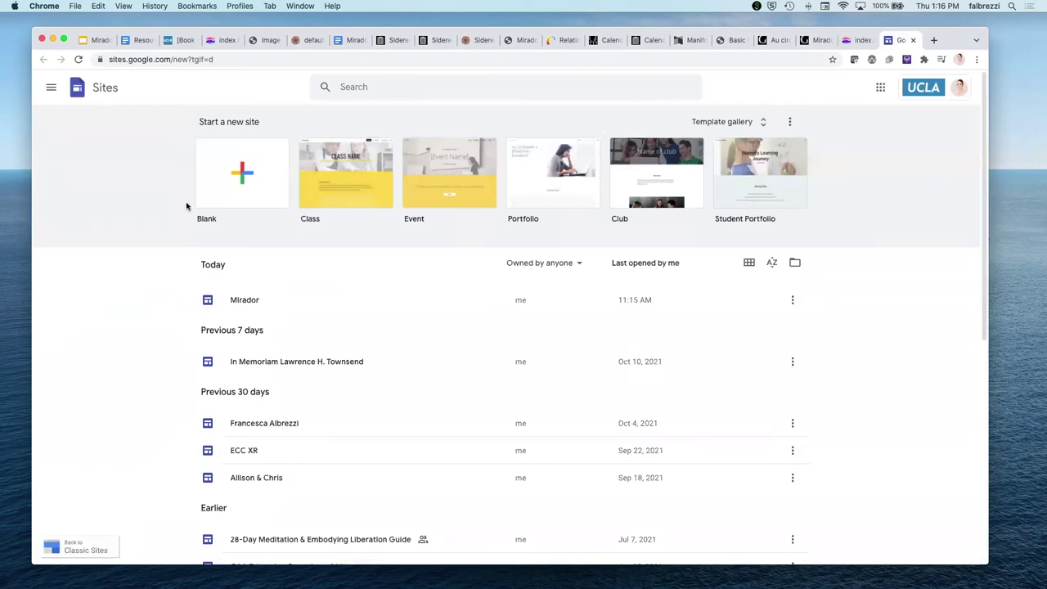
left_click(252, 181)
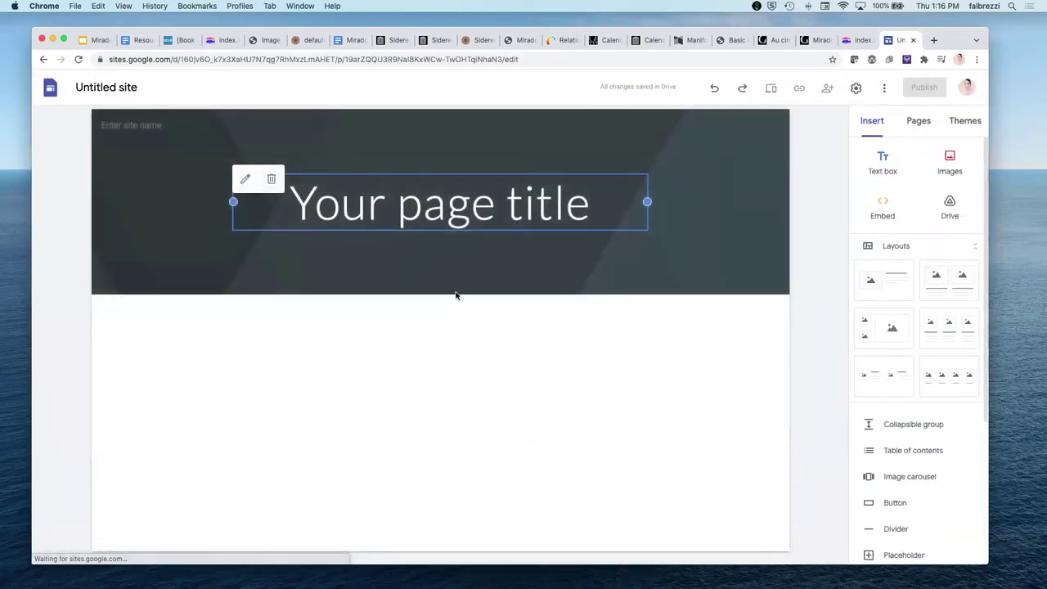
left_click(106, 86)
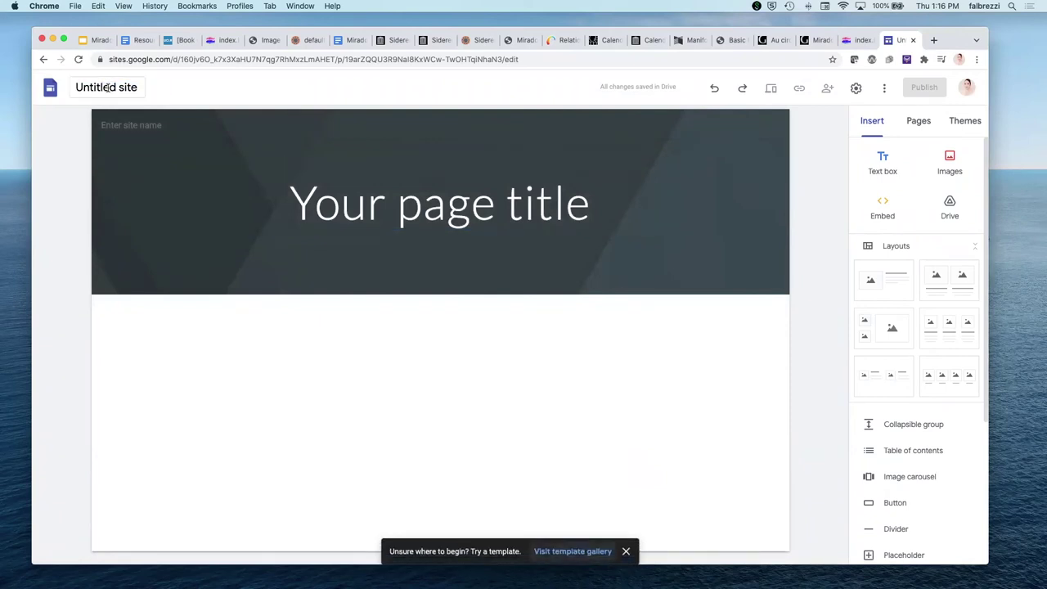
left_click(127, 92)
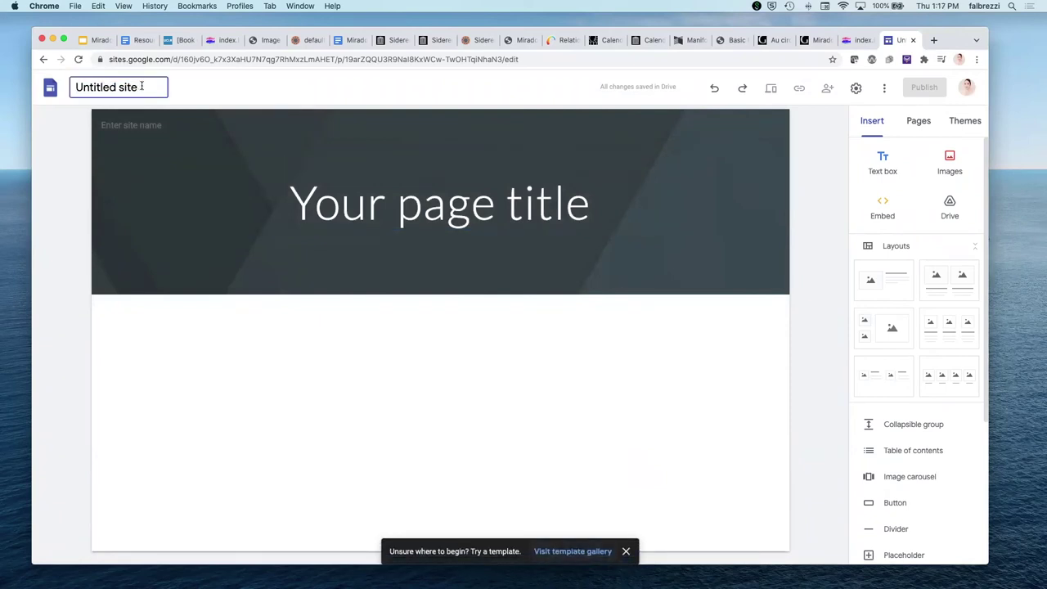
left_click_drag(142, 86, 85, 74)
type("Mirador 2")
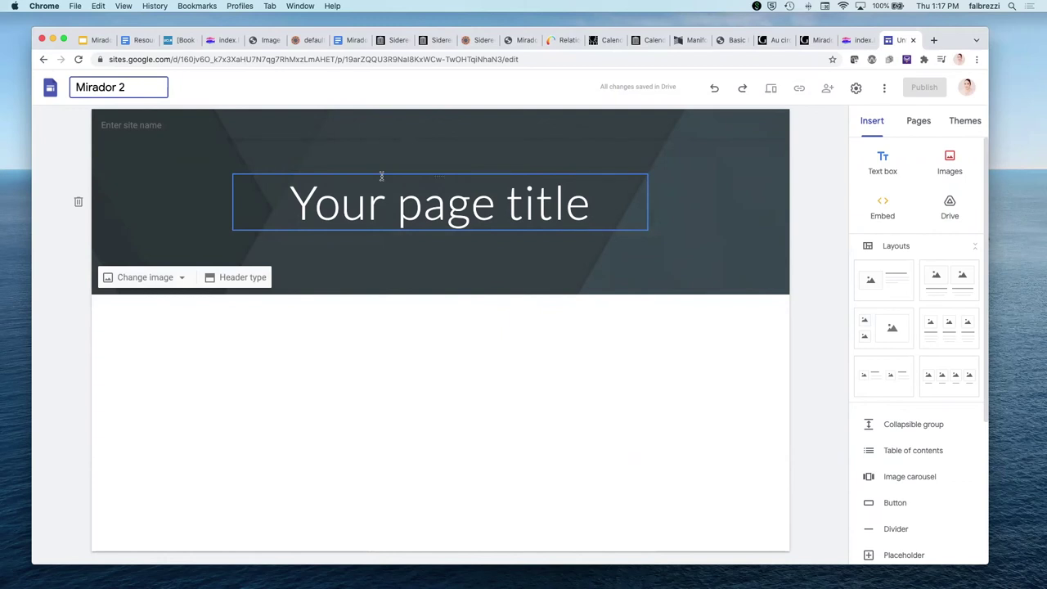
Step: Replace the placeholder page title in the site header with "Mirador"
left_click(372, 201)
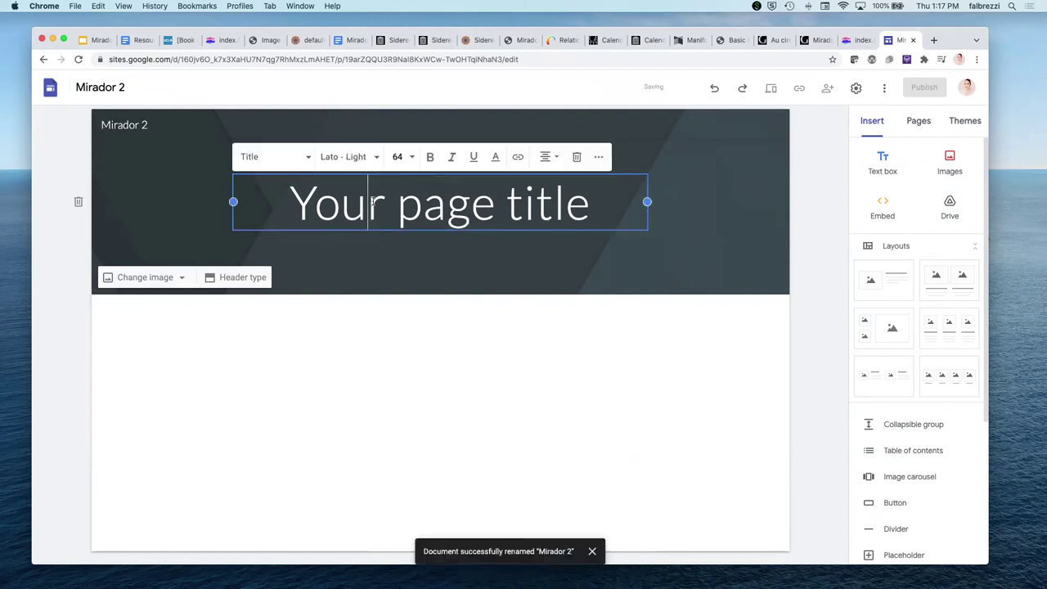
double_click(372, 201)
triple_click(372, 202)
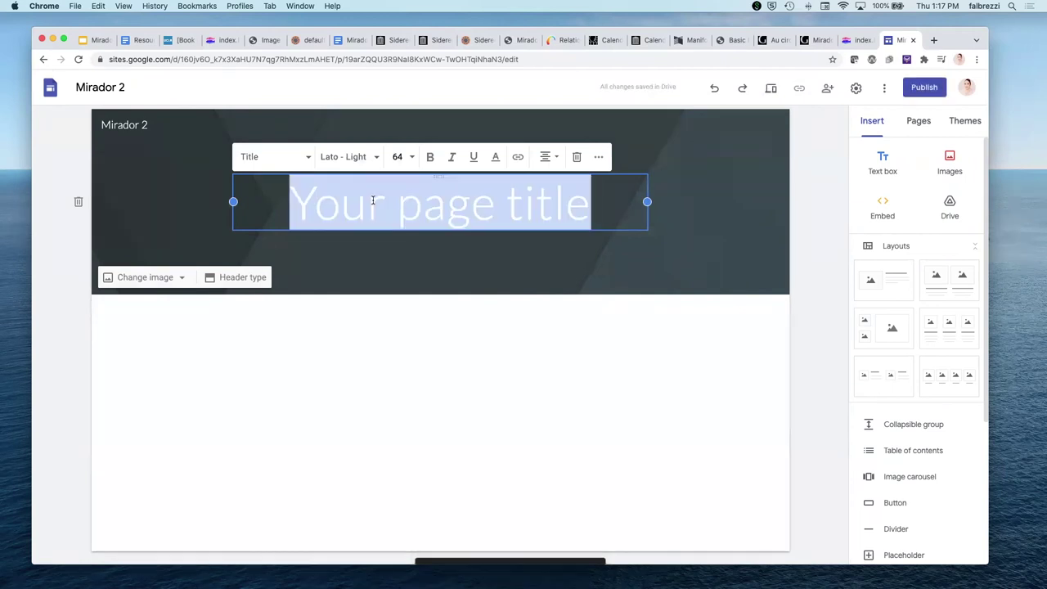
type("Mirador")
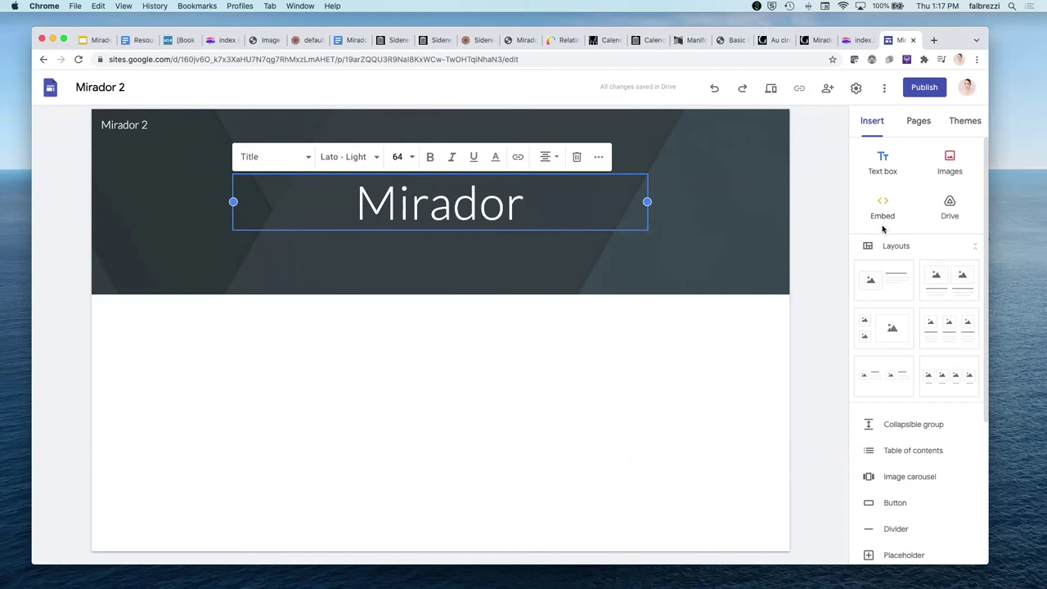
Step: Switch to the sprinkle-cut-orangutan project in Glitch and copy the entire index.html code
left_click(850, 41)
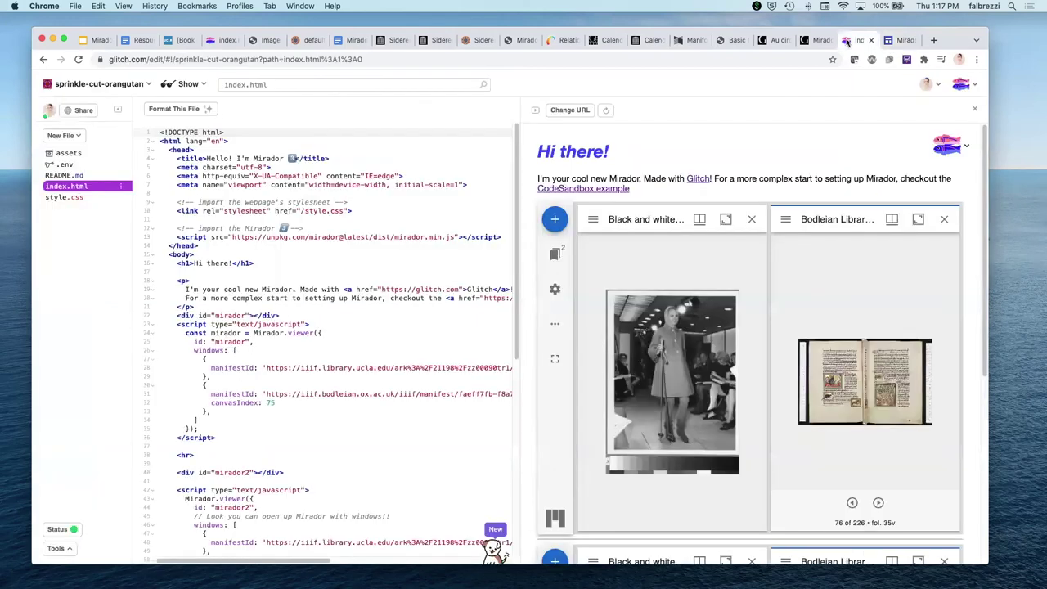
left_click(287, 315)
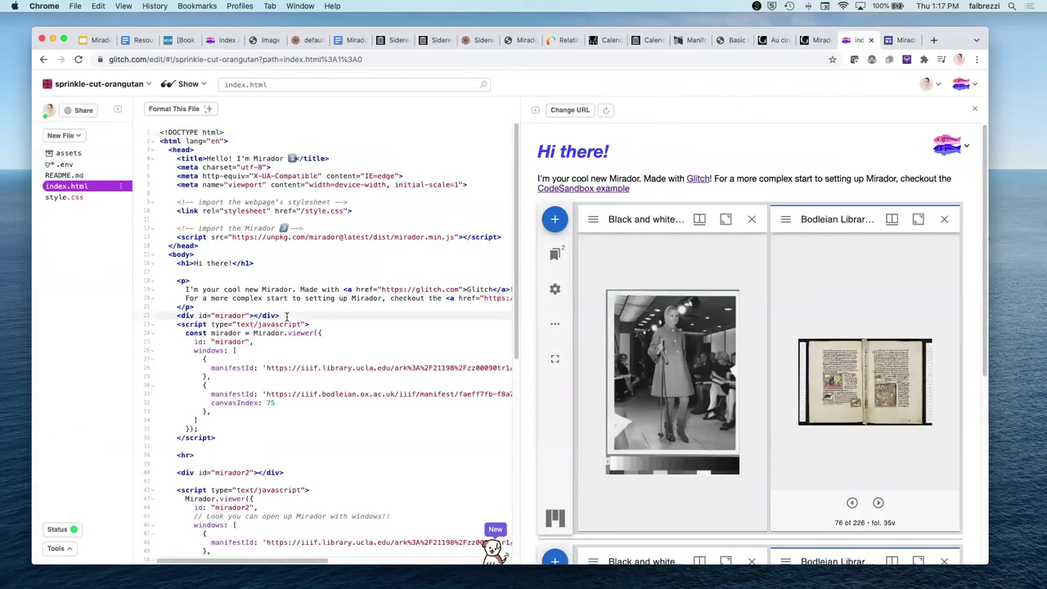
key("super+a")
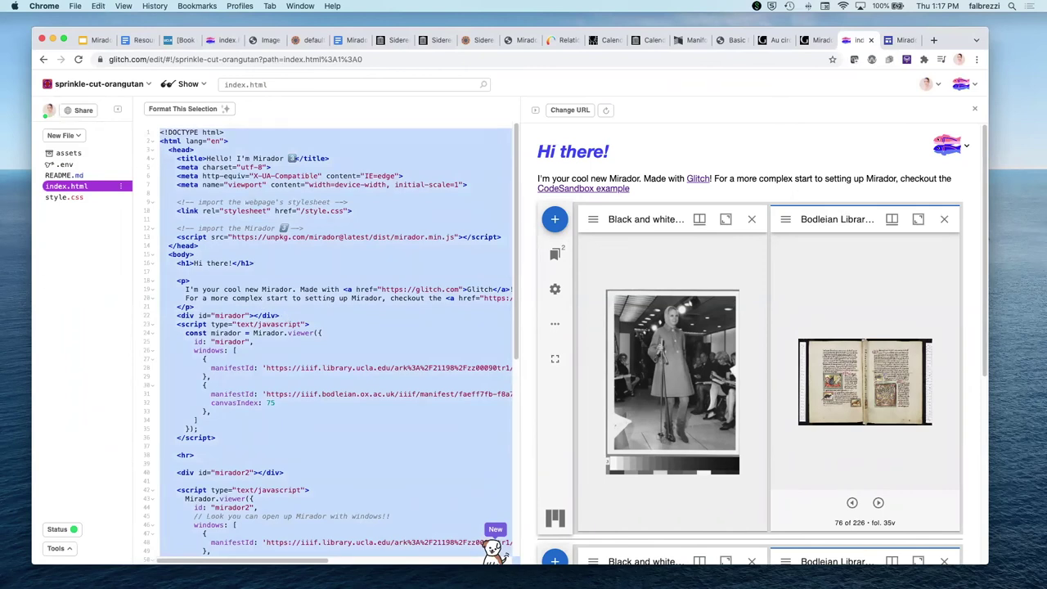
key("super+Tab")
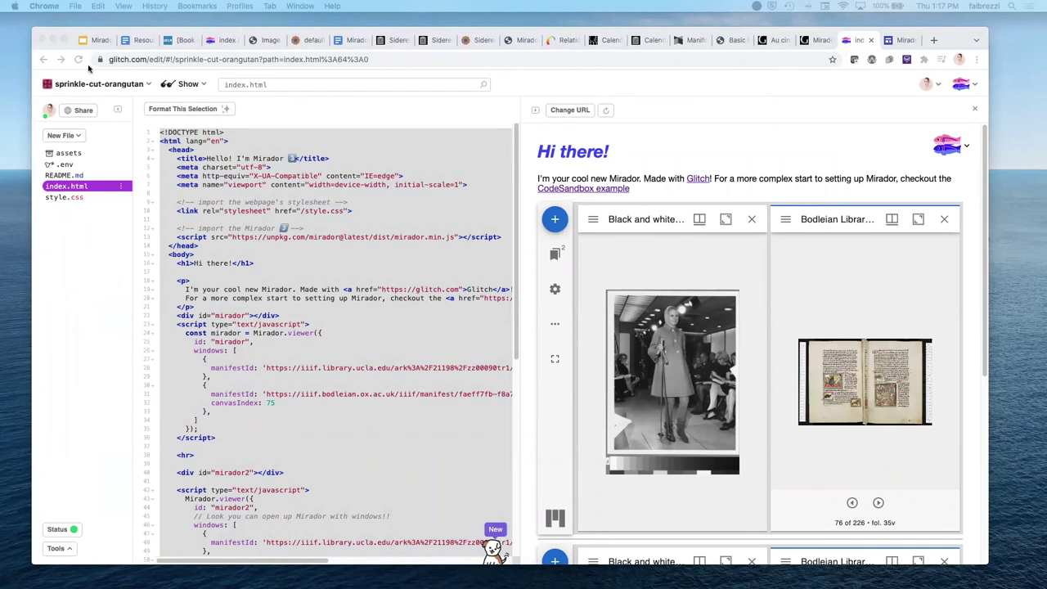
Step: Return to the Mirador 2 site in Google Sites and insert the copied HTML on the page as embed code
left_click(899, 47)
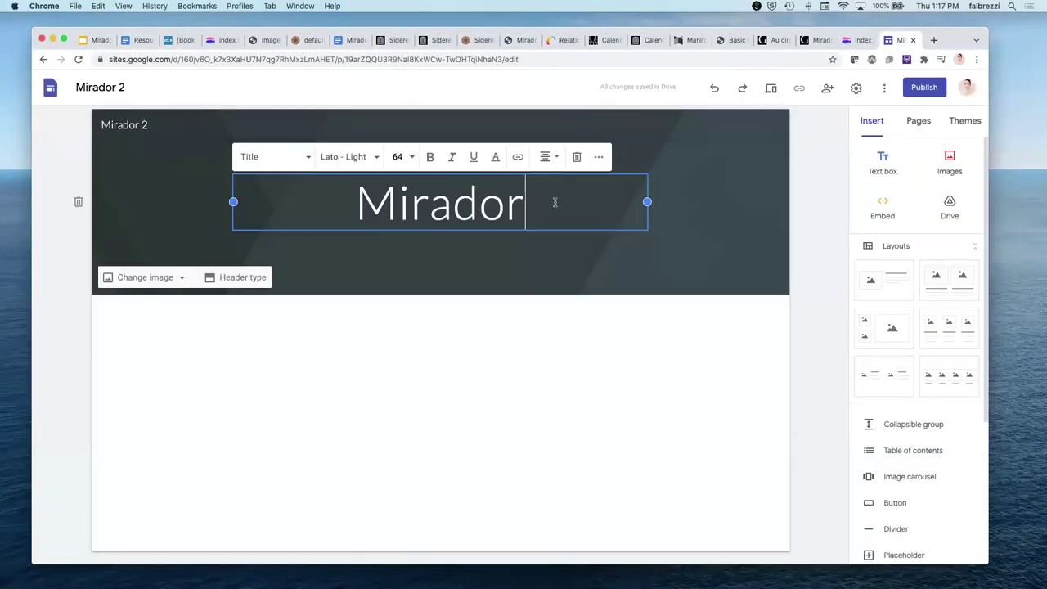
left_click(883, 207)
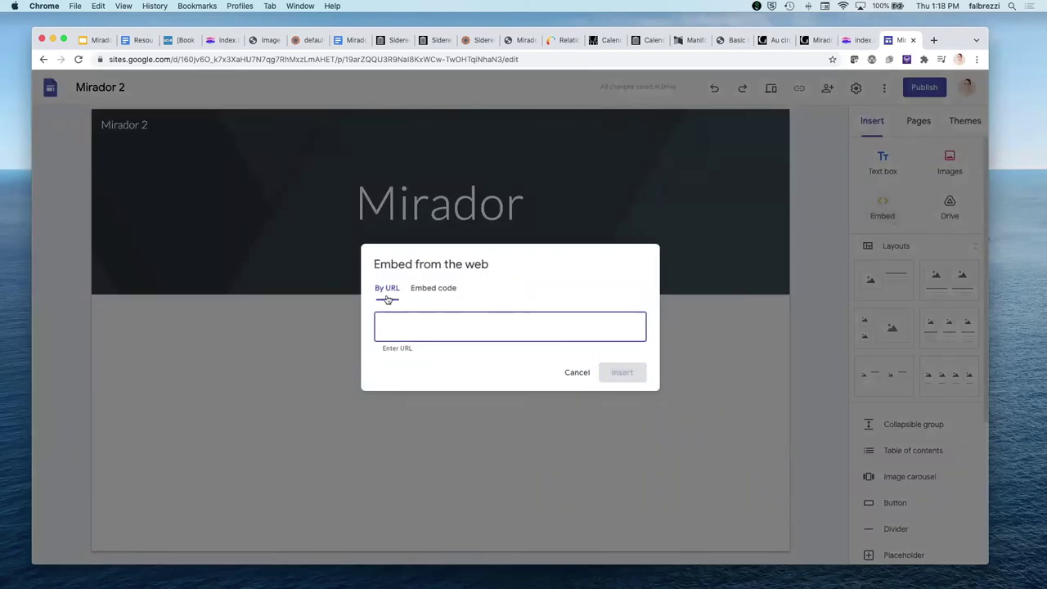
left_click(441, 292)
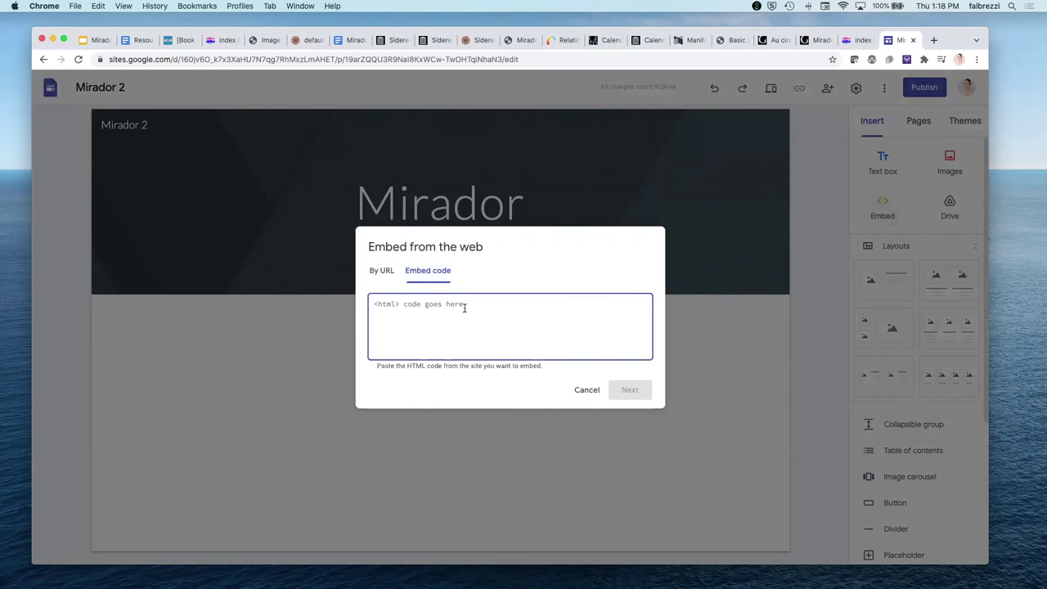
key("super+v")
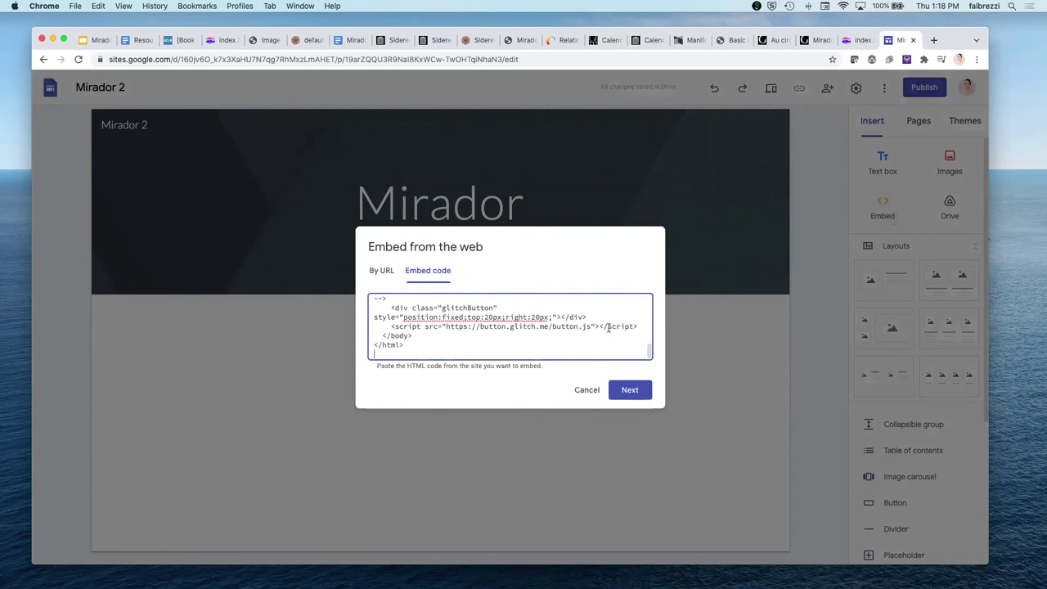
left_click(633, 397)
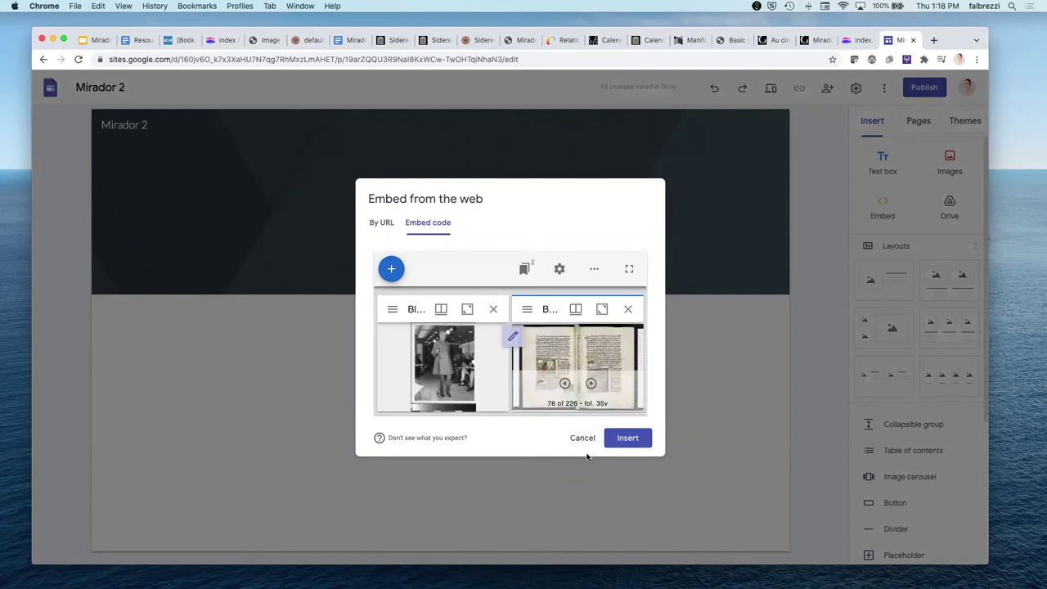
left_click(635, 444)
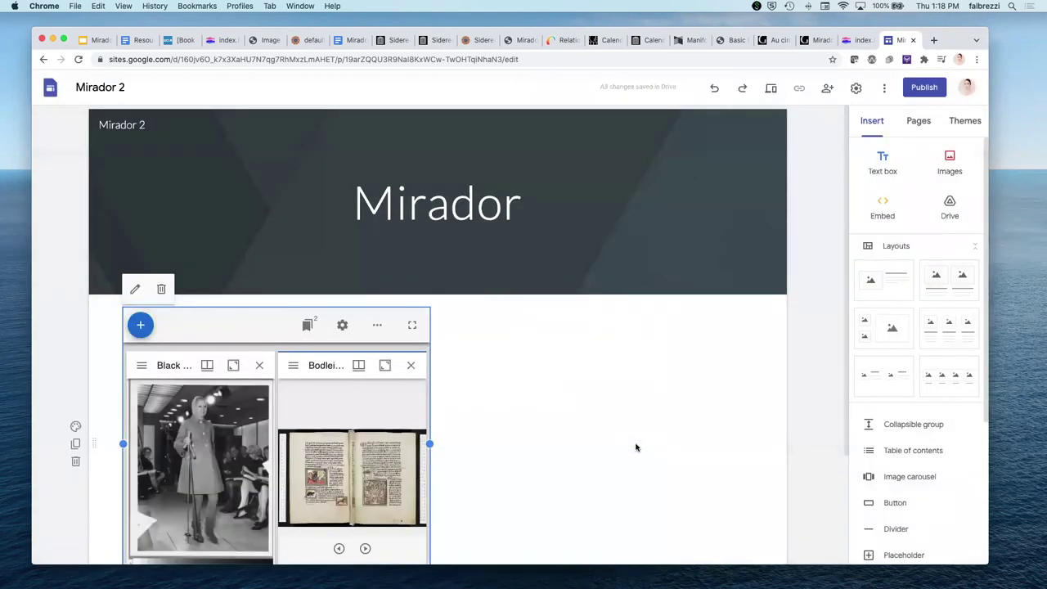
Step: Enlarge the embedded Mirador workspace to fill the content width of the page and make it taller
scroll(510, 384, "down", 2)
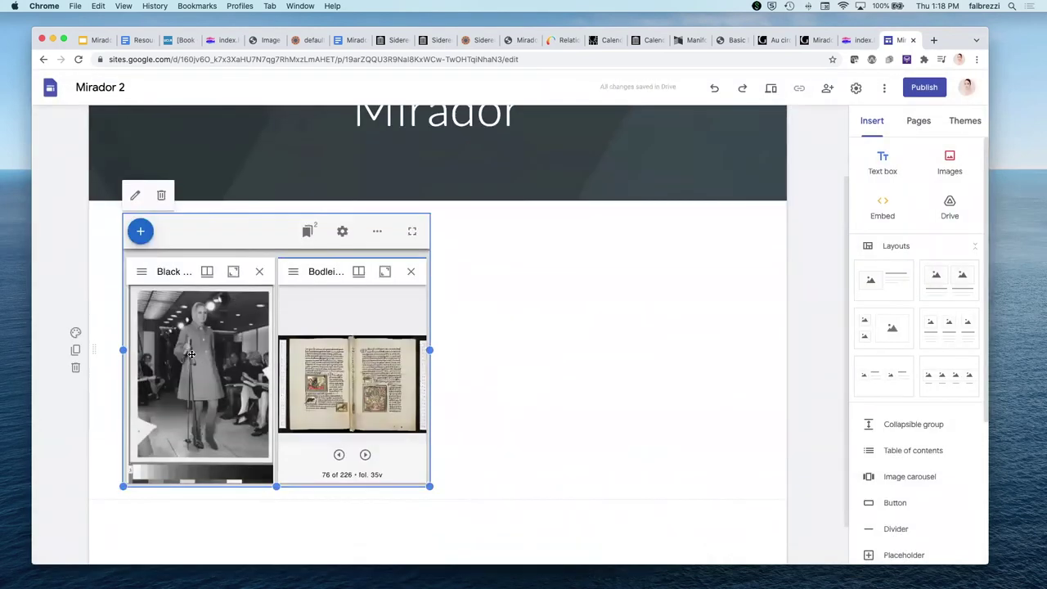
left_click_drag(430, 349, 754, 388)
left_click_drag(437, 485, 404, 516)
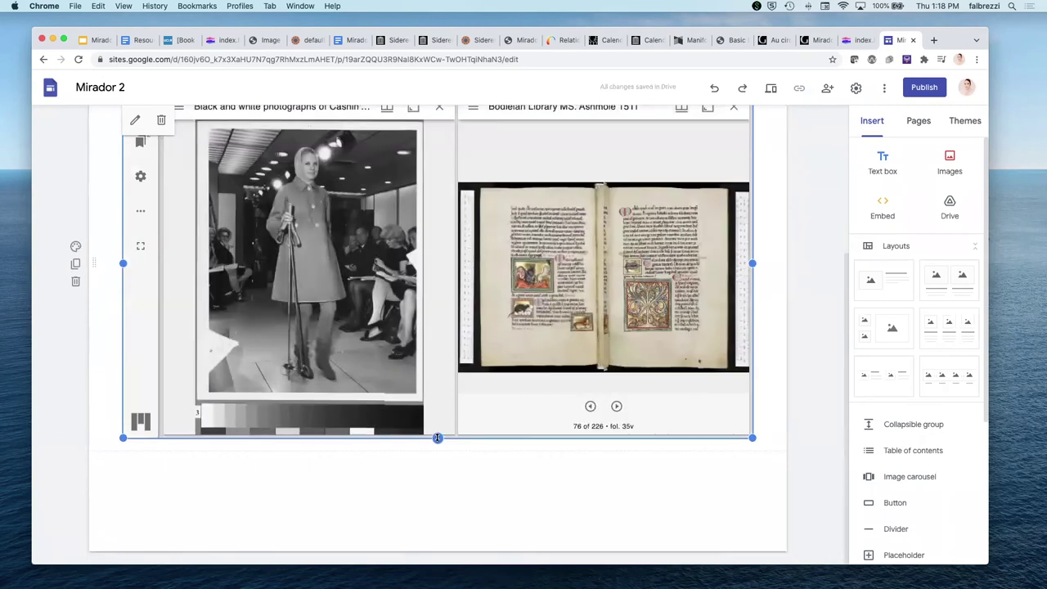
left_click_drag(437, 438, 439, 528)
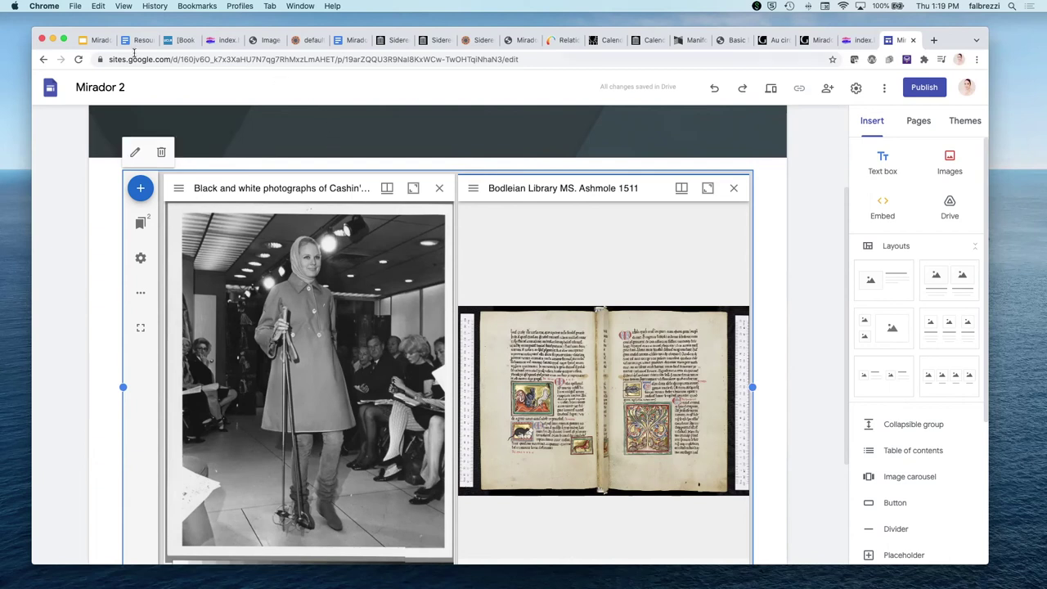
Step: Switch to the slide presentation and advance to the slide on embedding a Glitch workspace in a Google Site
left_click(79, 41)
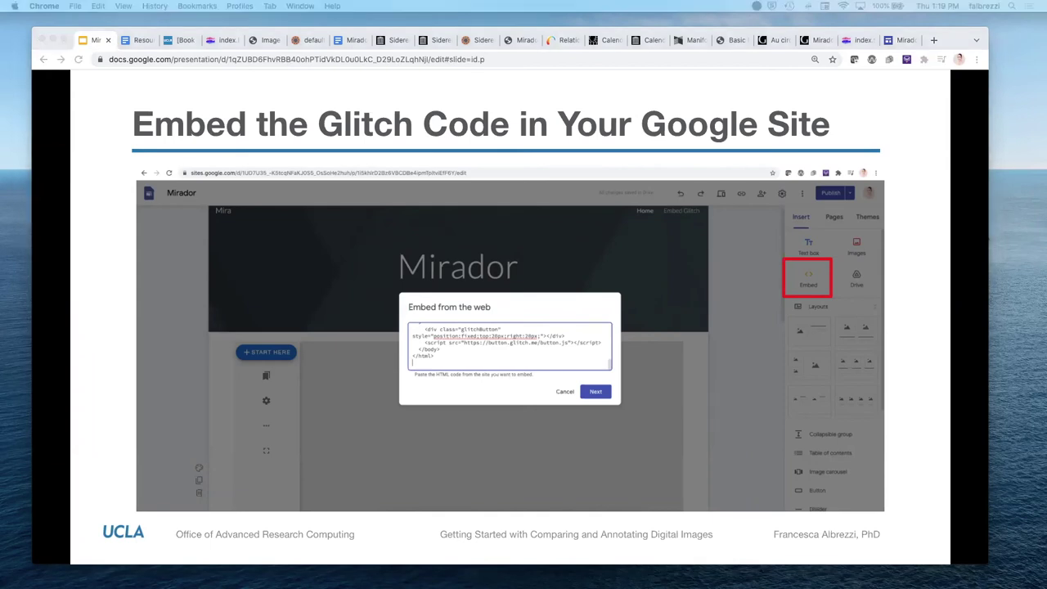
key("Right")
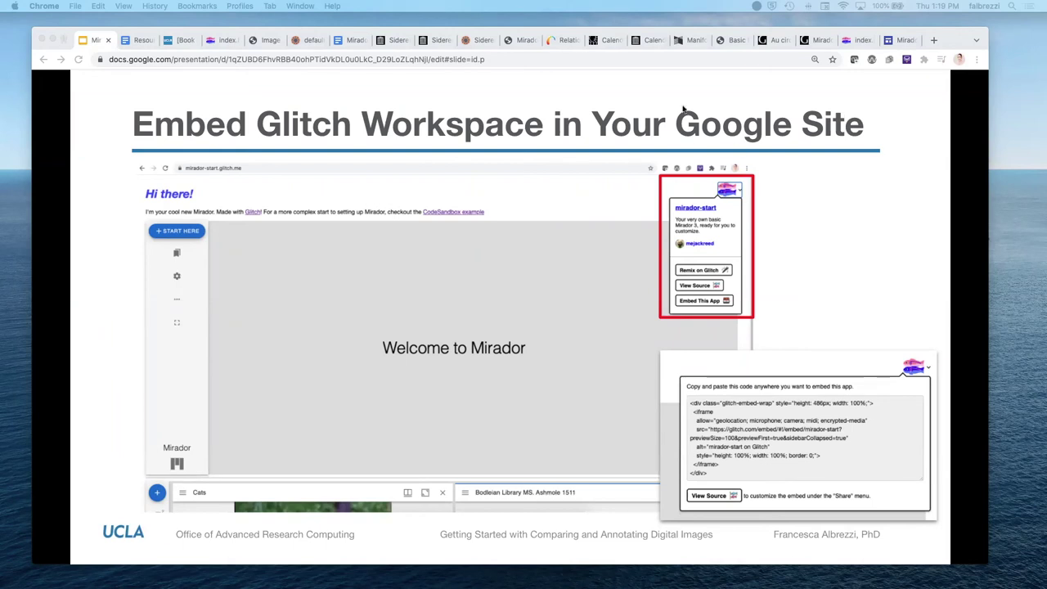
Step: Open mirador-start.glitch.me in a new browser tab and display the embed code for the app
left_click(940, 43)
left_click(940, 42)
type("https://mirador-start.glitch.me/")
key("Return")
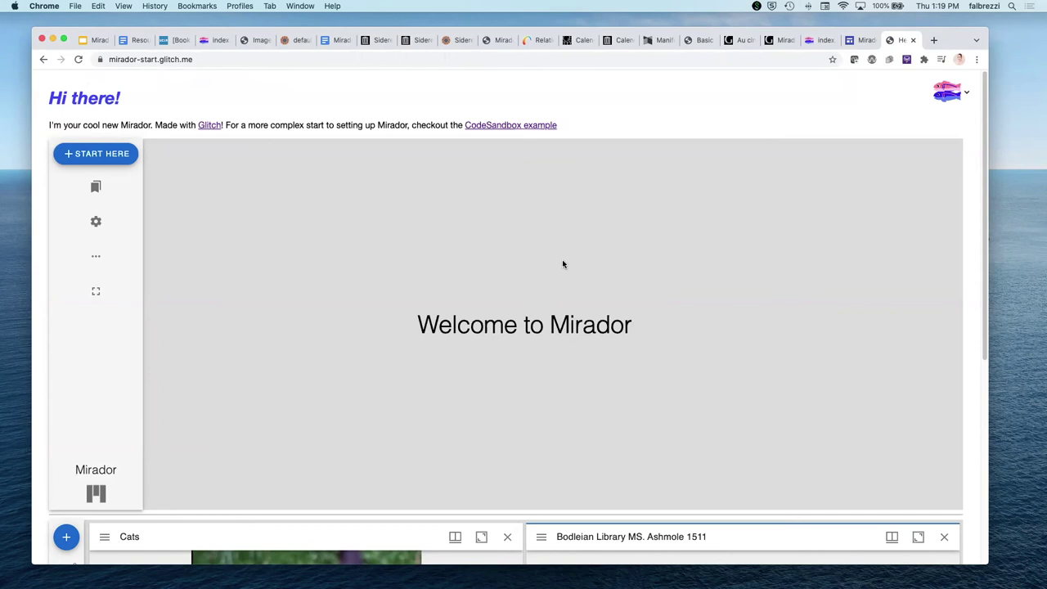
left_click(947, 97)
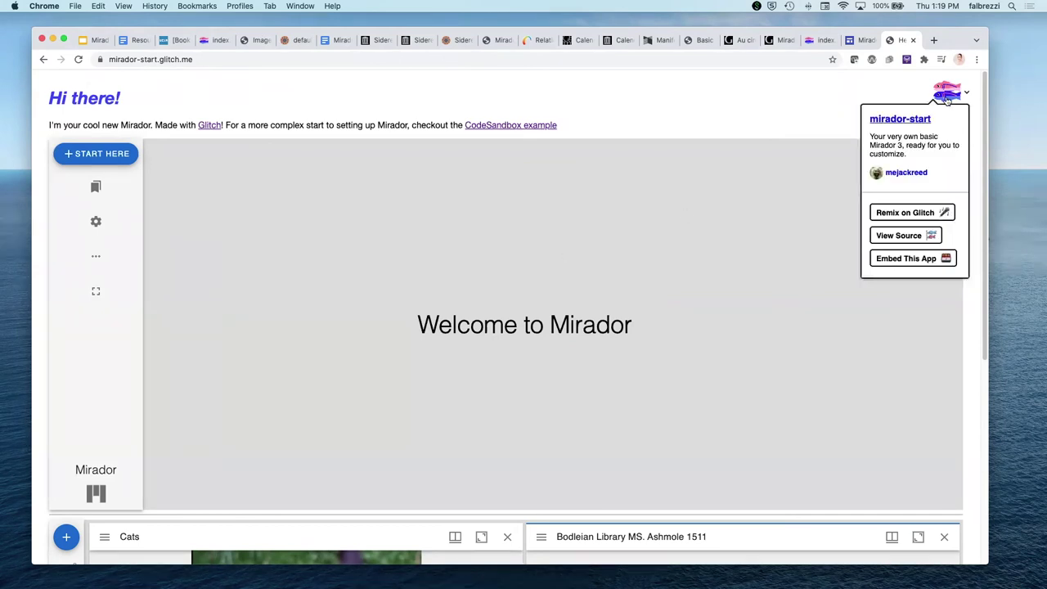
left_click(909, 267)
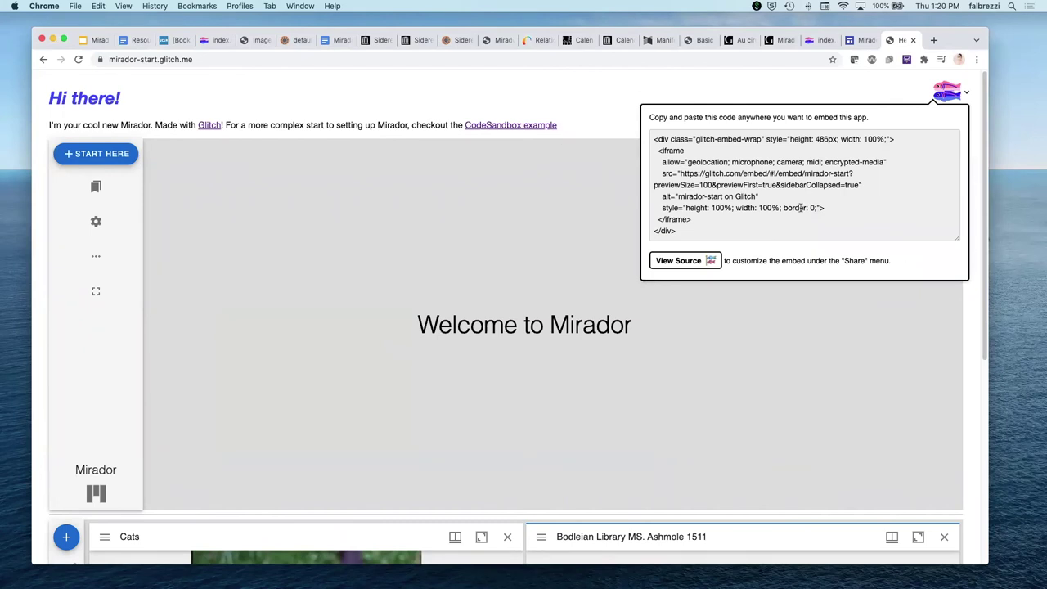
Step: Copy the complete embed code of the mirador-start app
left_click_drag(680, 233, 635, 120)
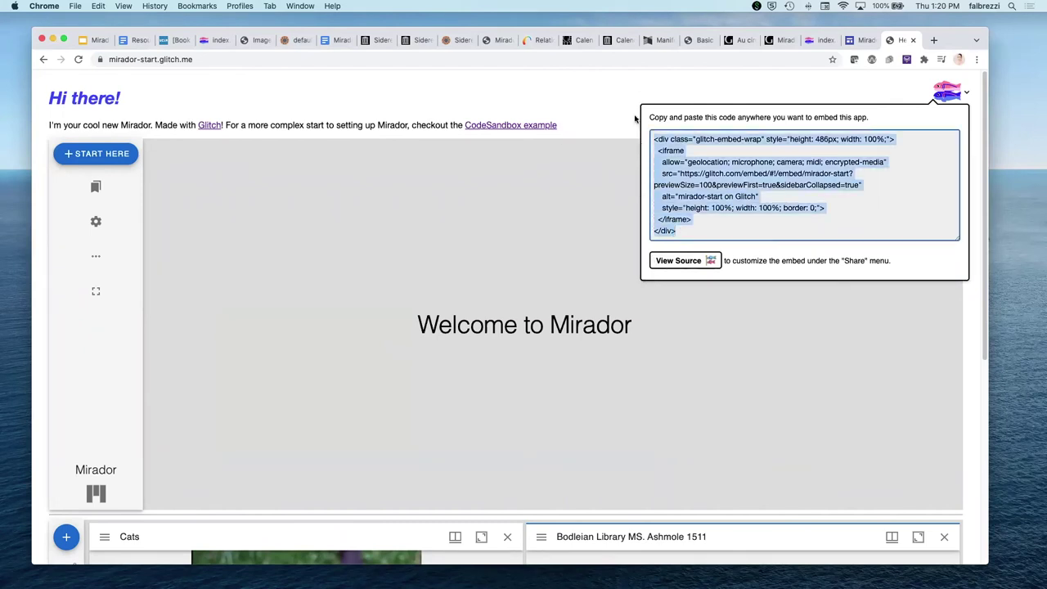
left_click(635, 119)
left_click(943, 94)
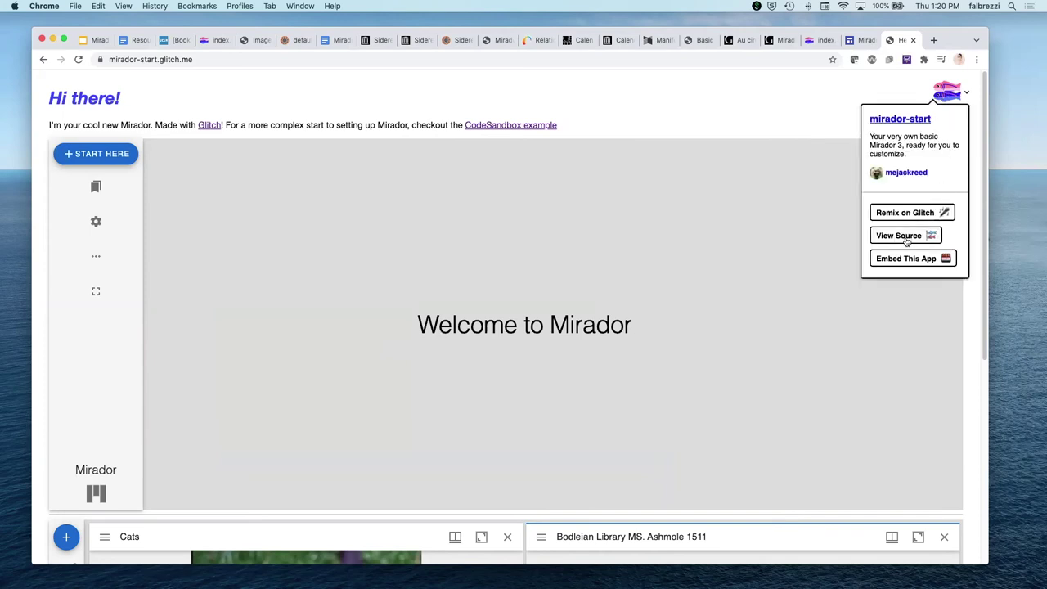
left_click(893, 265)
left_click(738, 229)
left_click_drag(738, 229, 634, 138)
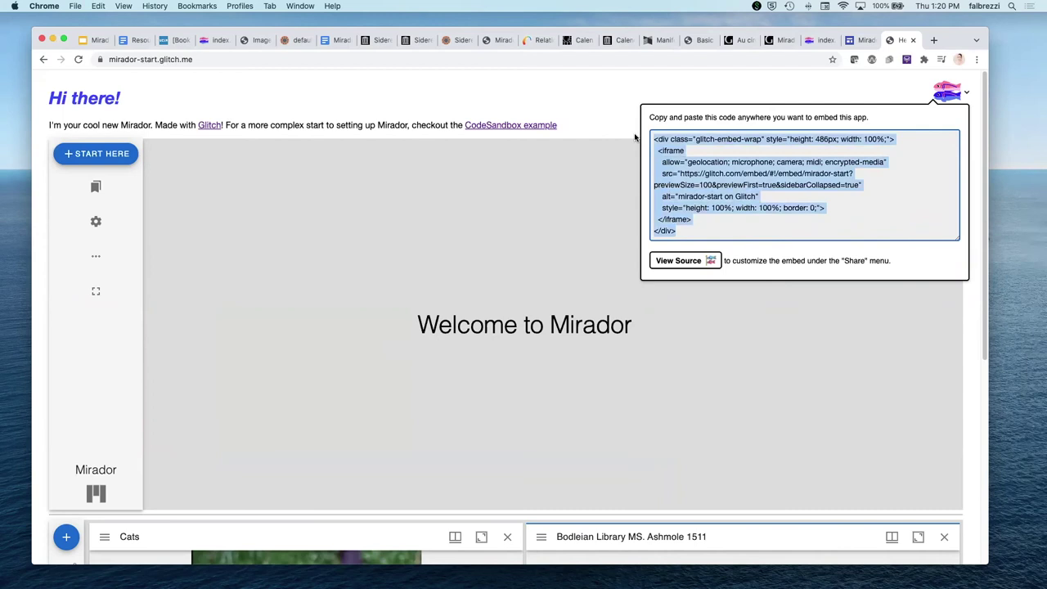
left_click(635, 137)
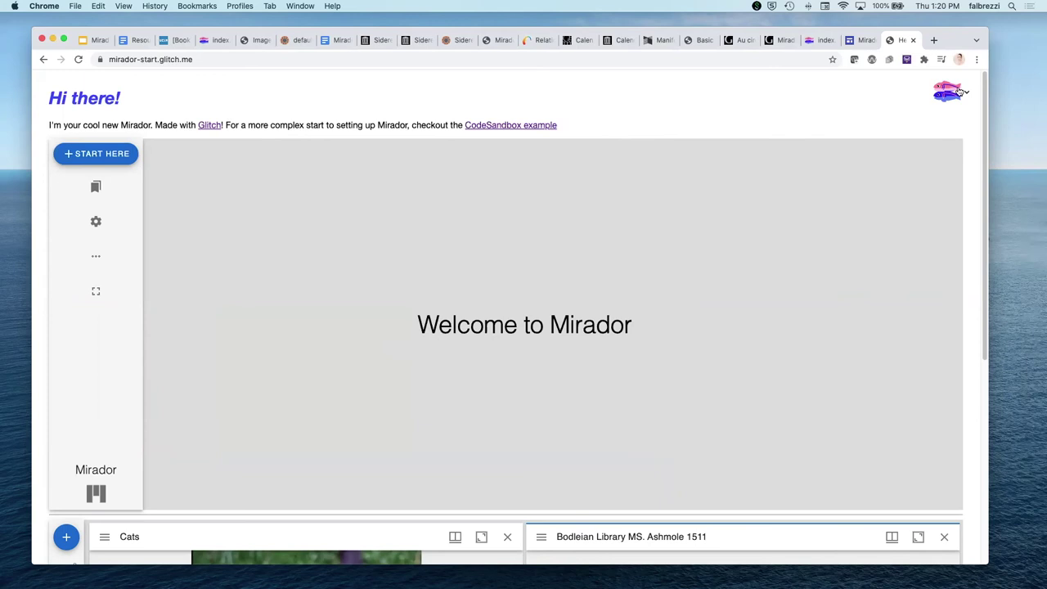
Step: Switch to the Mirador 2 site in Google Sites and add a new page named Embedded Glitch
left_click(852, 40)
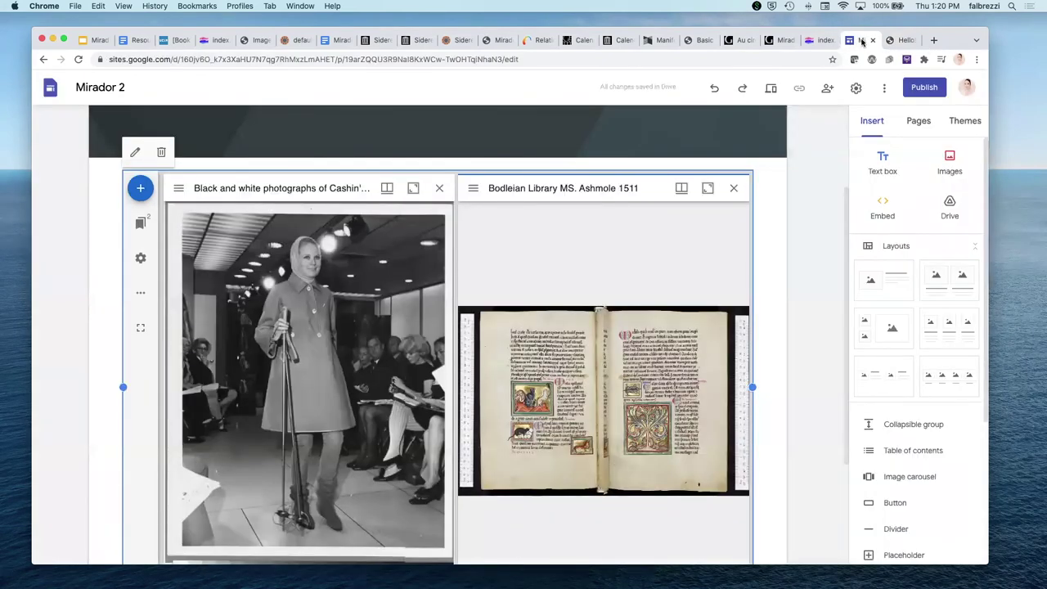
scroll(645, 242, "up", 3)
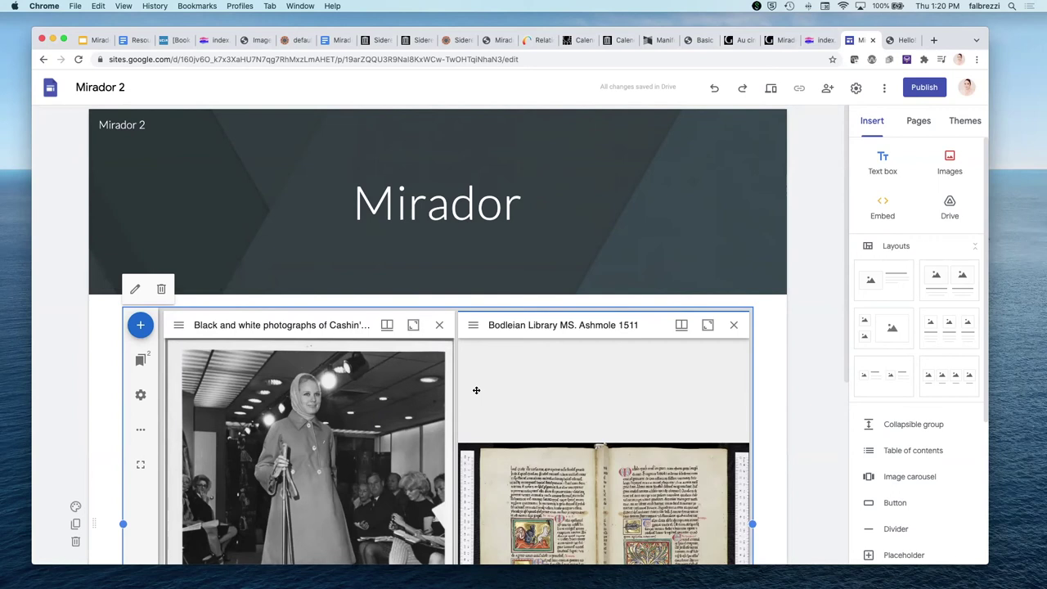
left_click(918, 123)
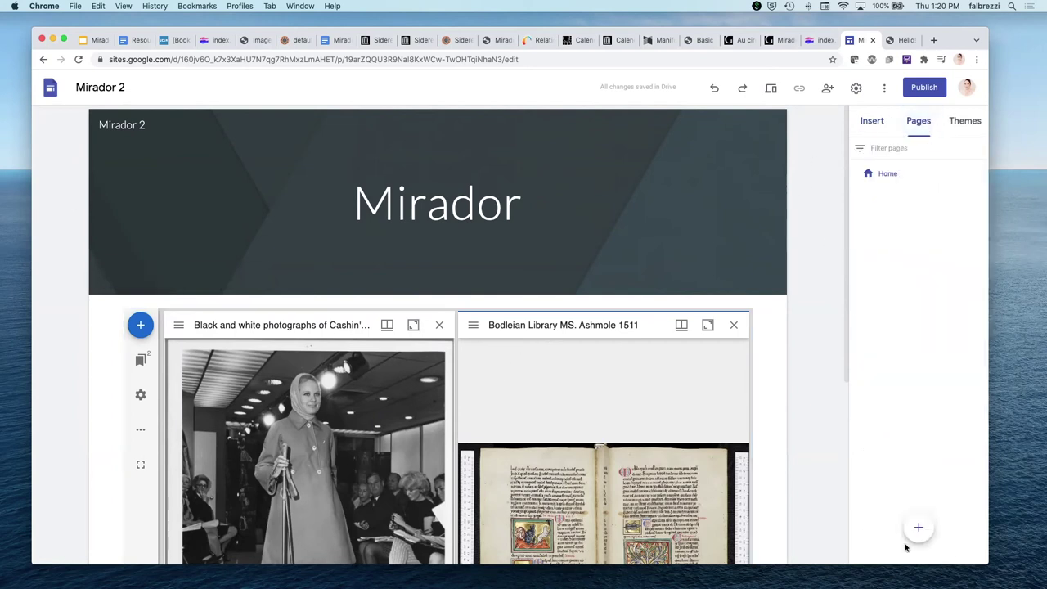
mouse_move(916, 530)
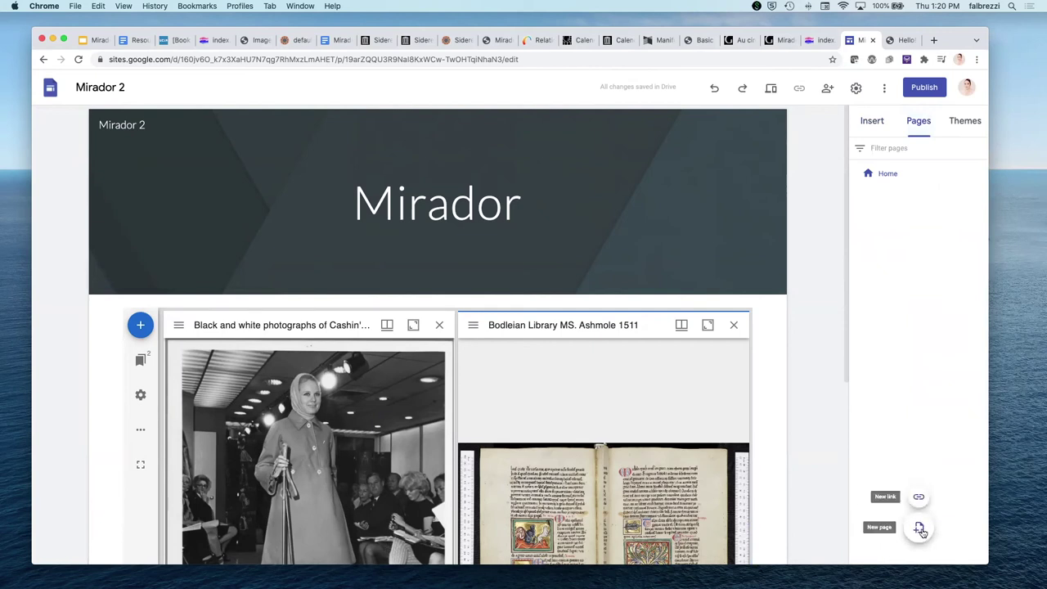
left_click(919, 529)
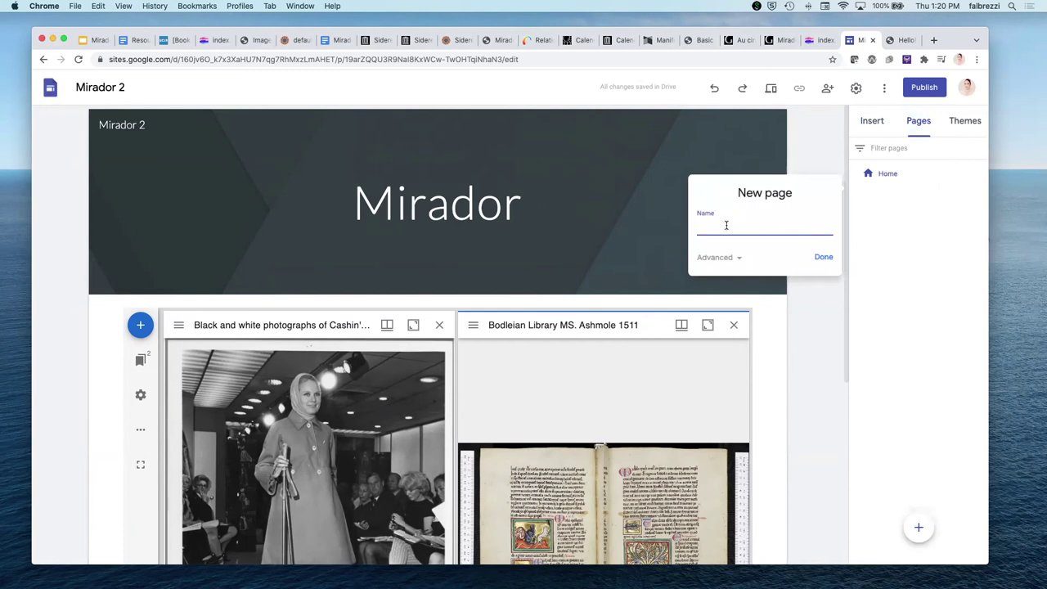
type("Embedded Glitch")
left_click(823, 258)
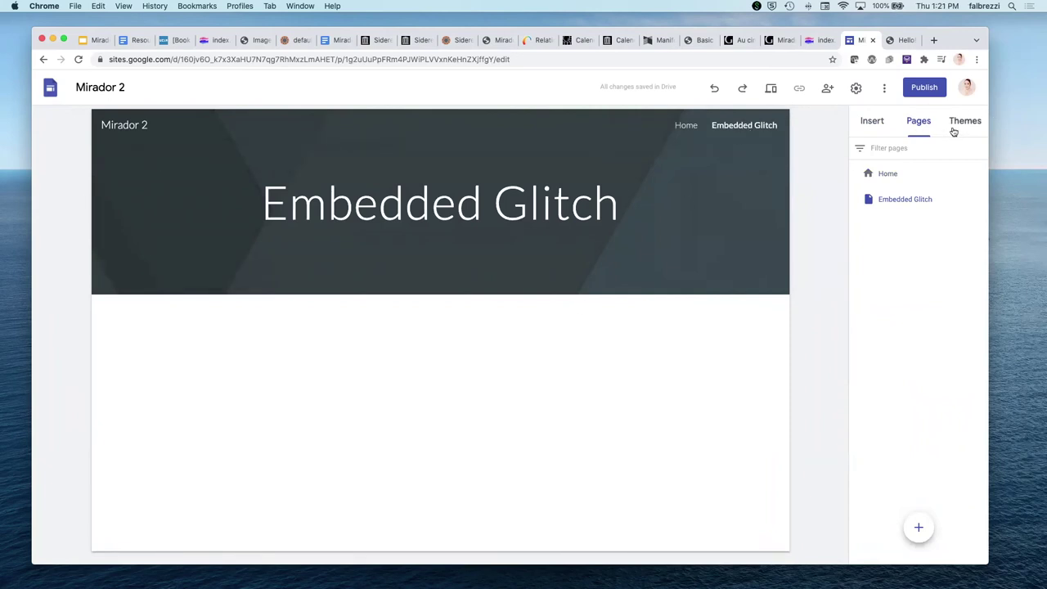
Step: Insert the copied mirador-start embed code on the Embedded Glitch page
left_click(874, 123)
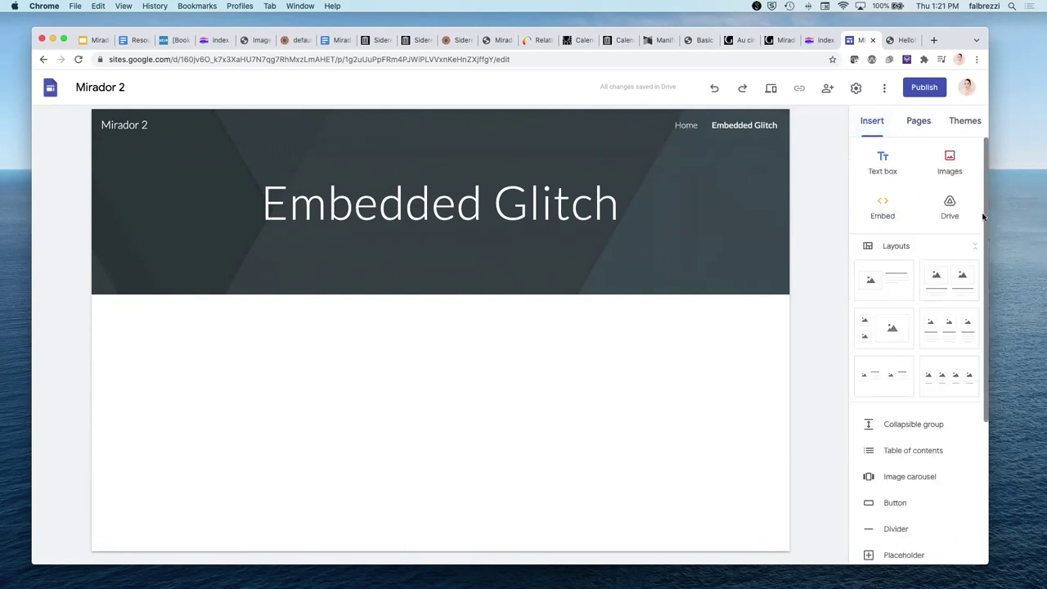
left_click(877, 221)
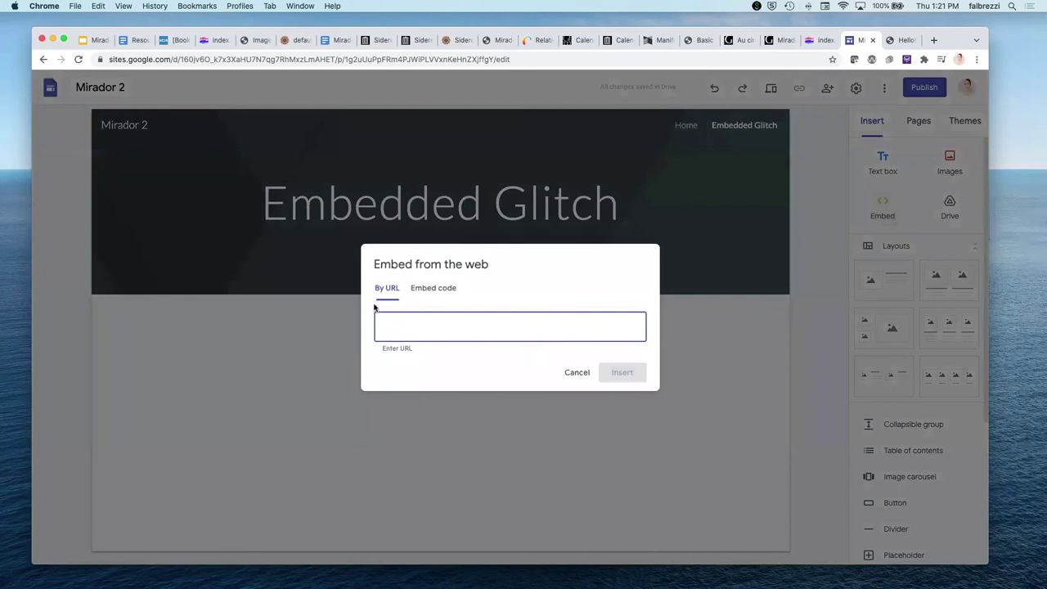
left_click(428, 291)
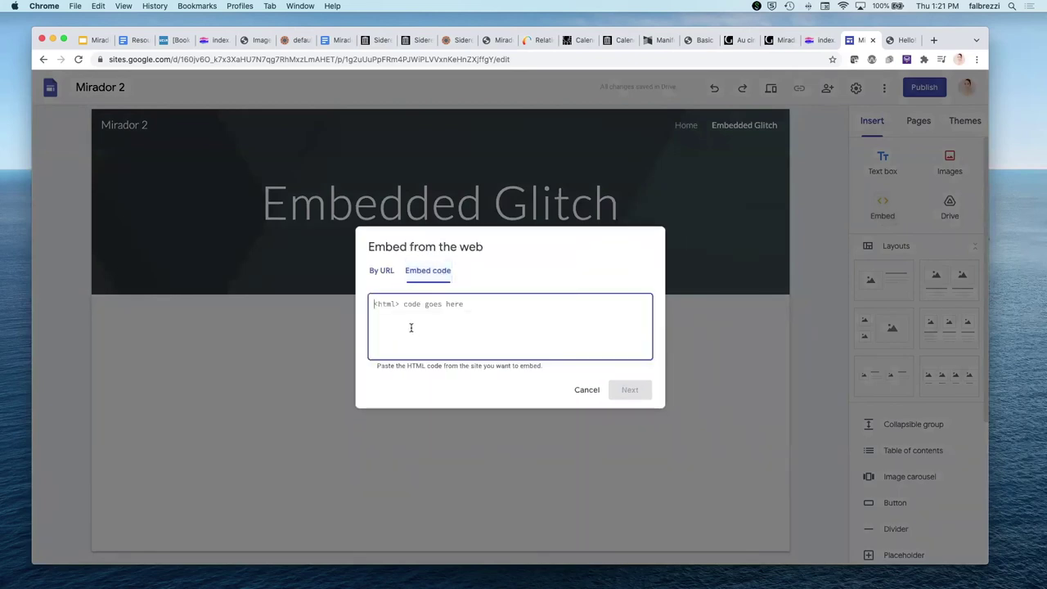
key("super+v")
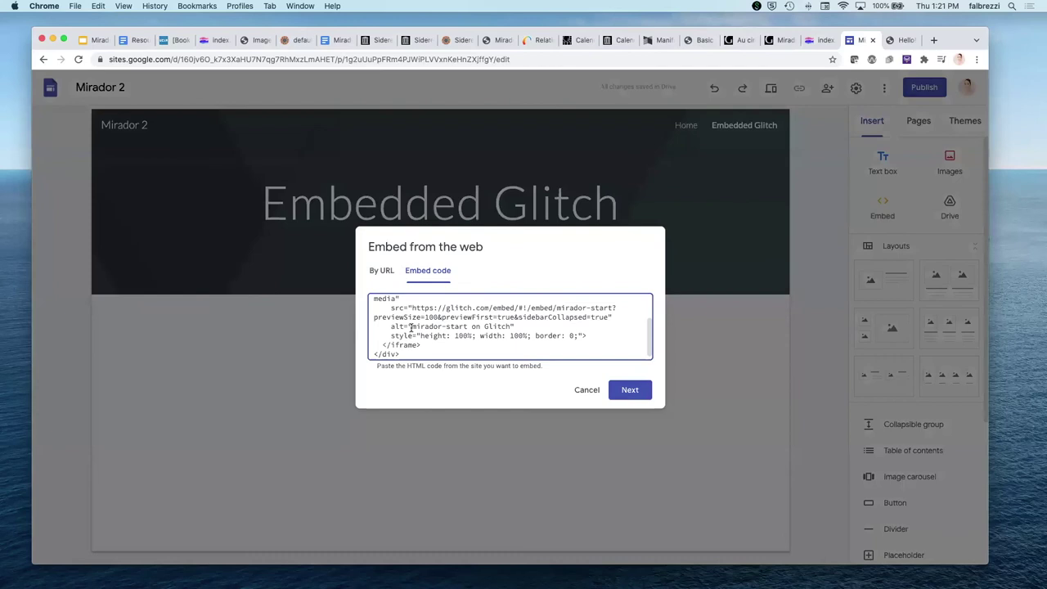
left_click(615, 390)
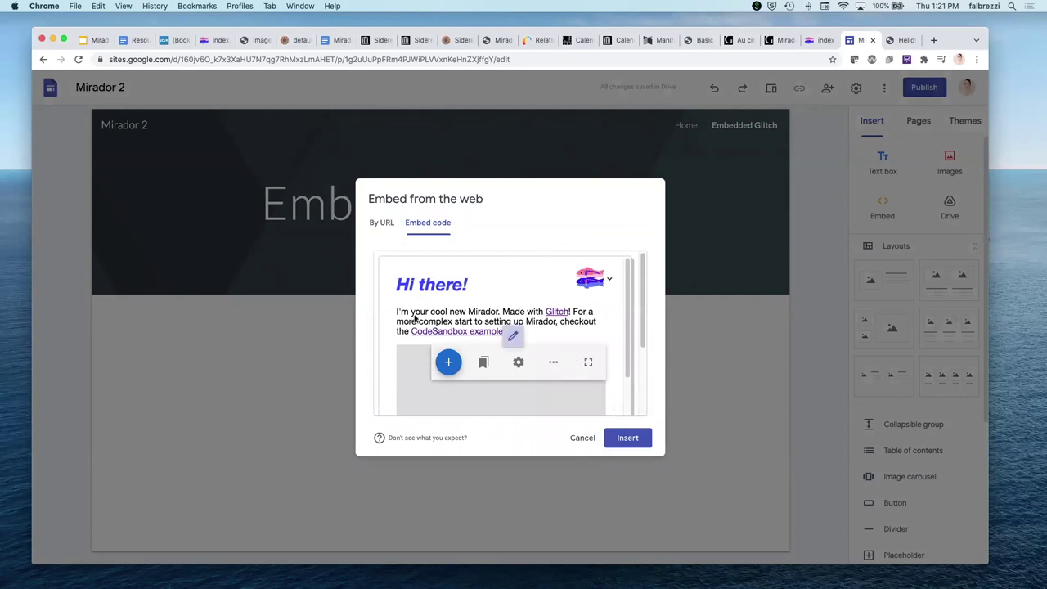
left_click(627, 437)
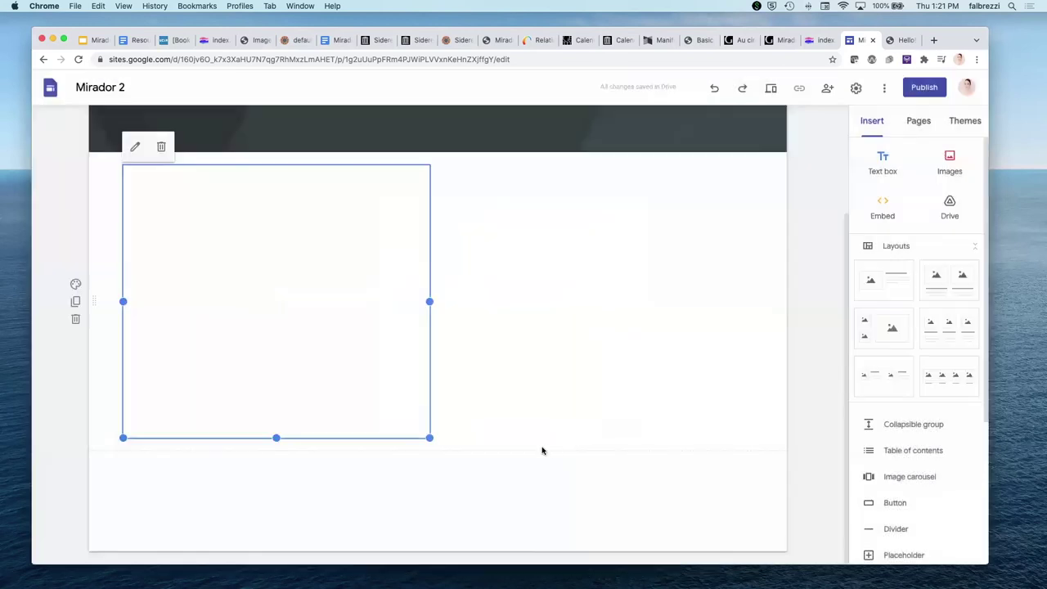
Step: Widen the embedded Glitch app to the full content width of the page and make its frame taller
left_click_drag(429, 301, 757, 348)
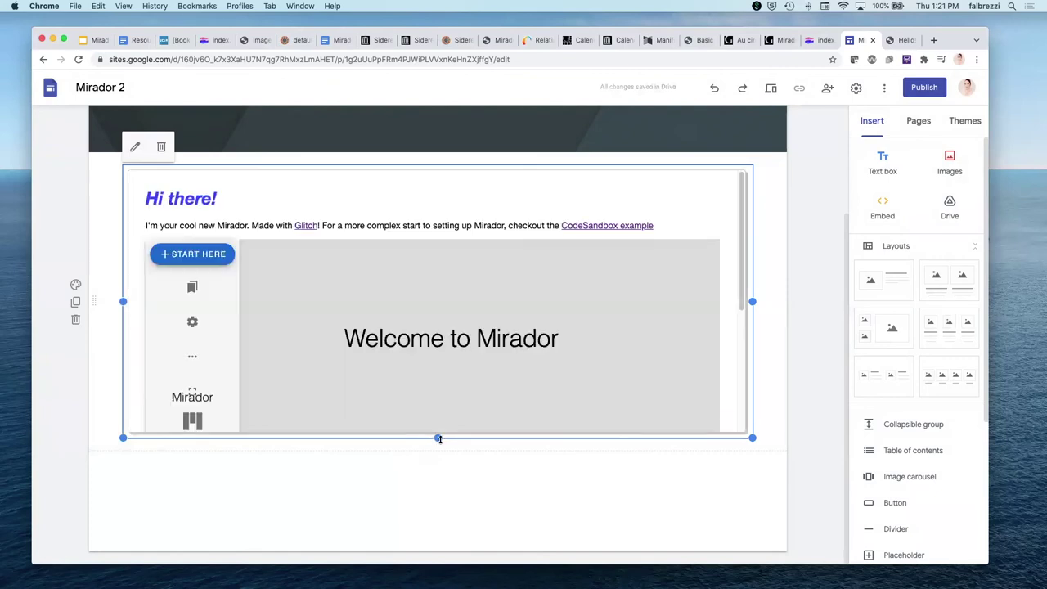
left_click_drag(438, 437, 438, 536)
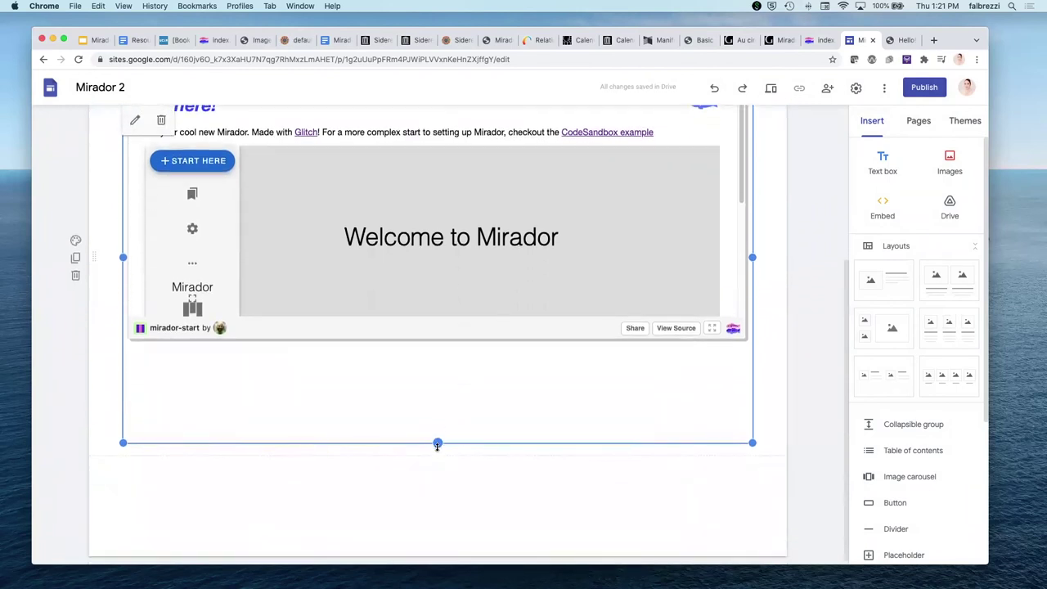
left_click_drag(436, 441, 425, 480)
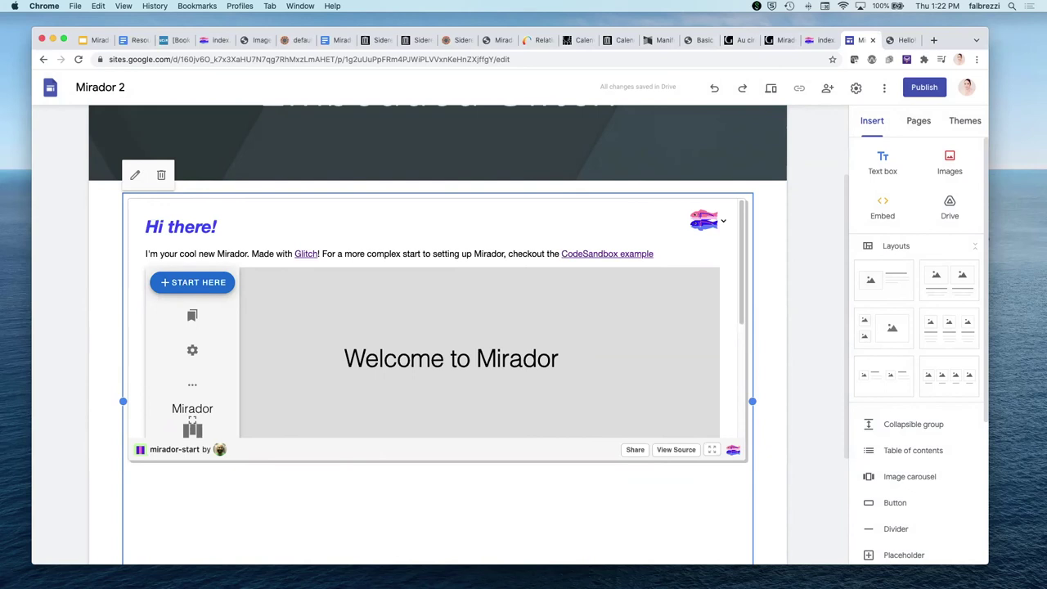
Step: Switch to the slide presentation and advance to the slide showing the finished Embed Glitch page
left_click(92, 40)
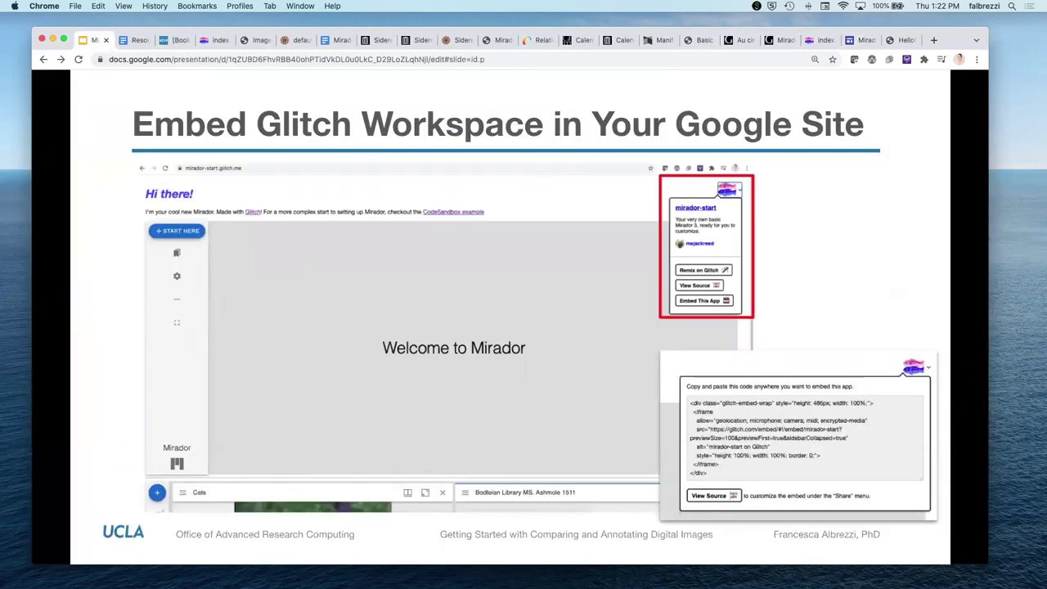
key("super+Return")
key("Right")
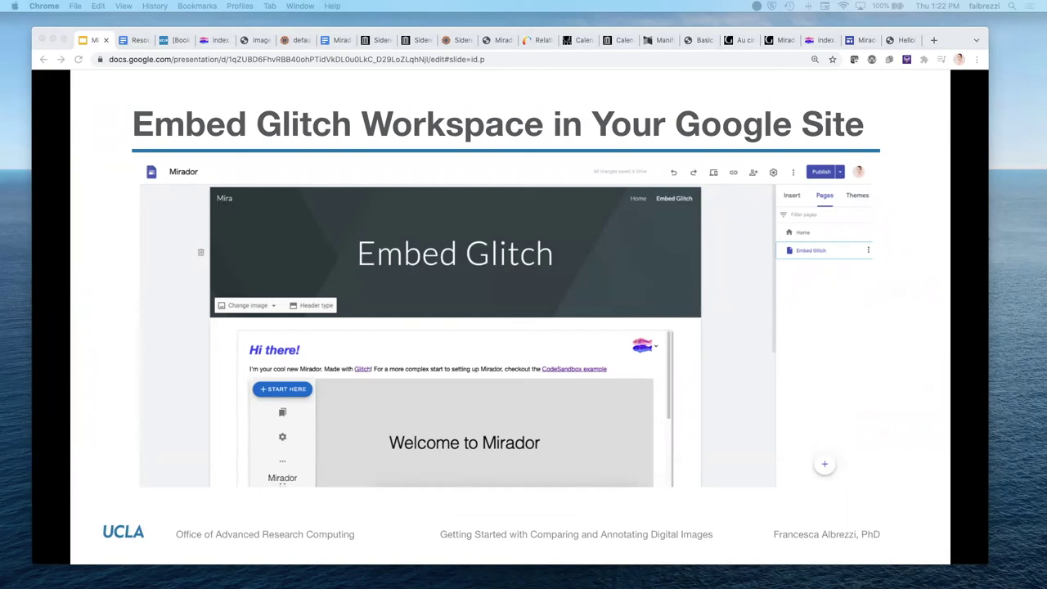
Step: Return to the Home page of the Mirador 2 site and begin publishing it with the web address mirador2
left_click(860, 40)
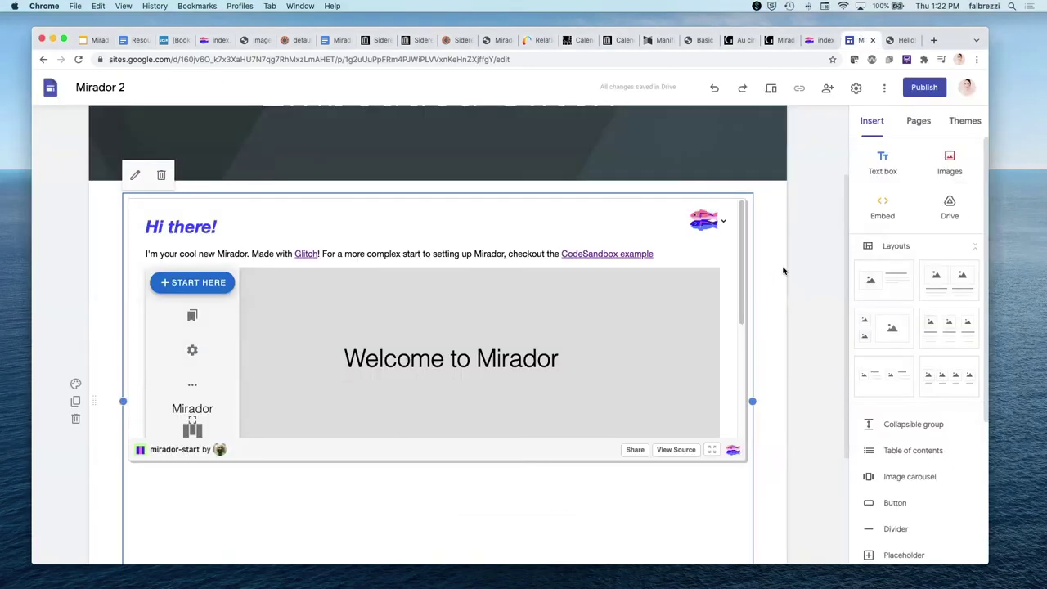
scroll(804, 188, "up", 3)
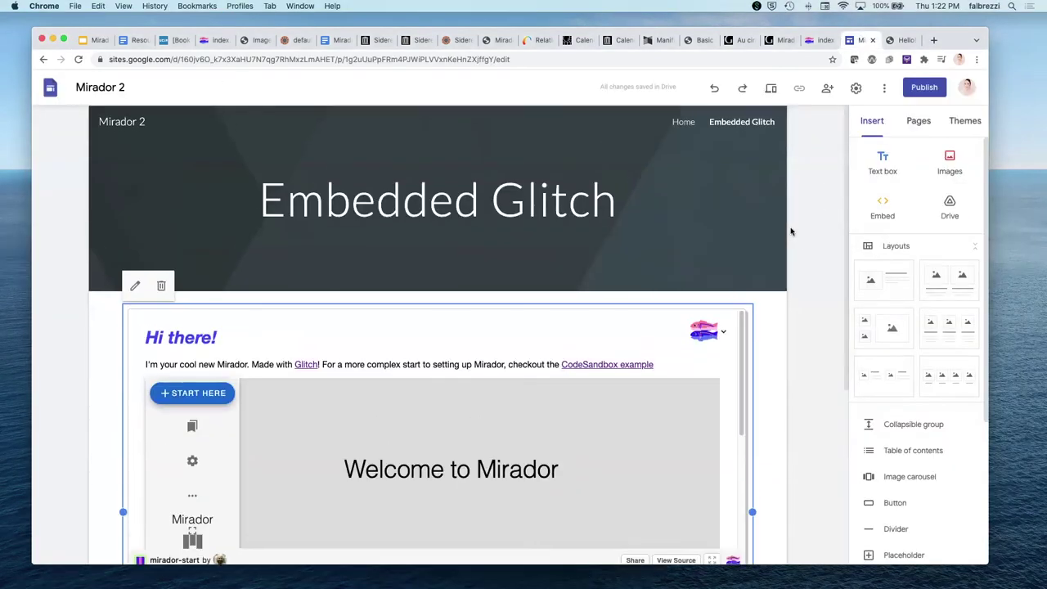
left_click(684, 126)
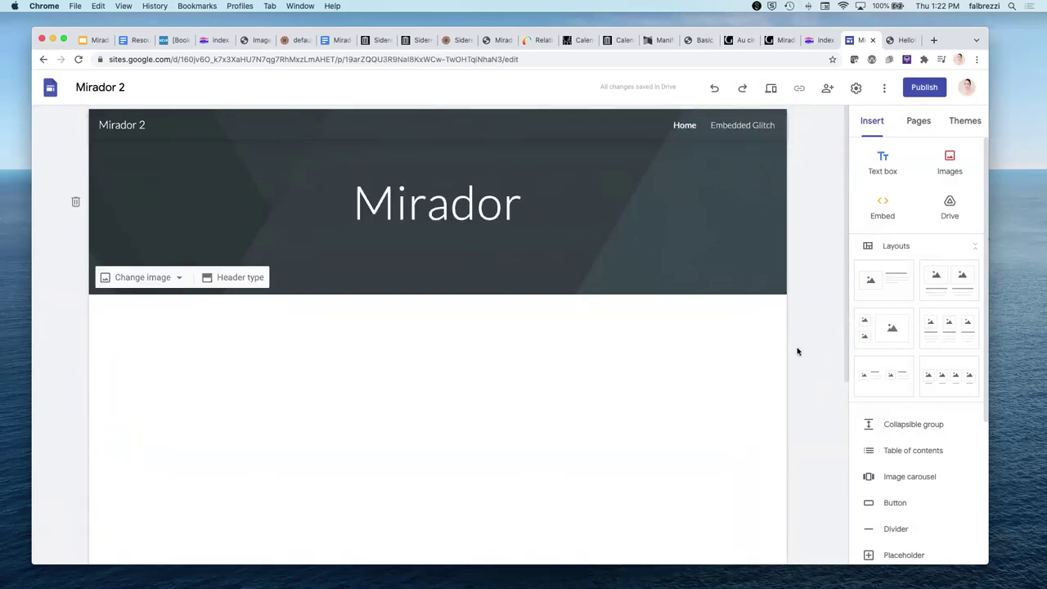
scroll(687, 437, "down", 4)
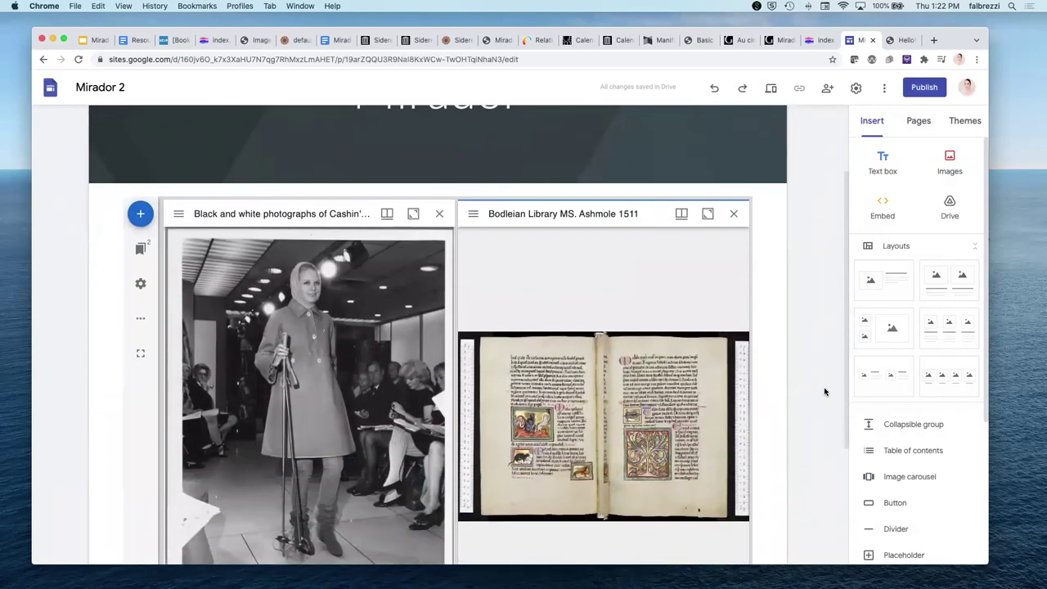
scroll(824, 391, "up", 4)
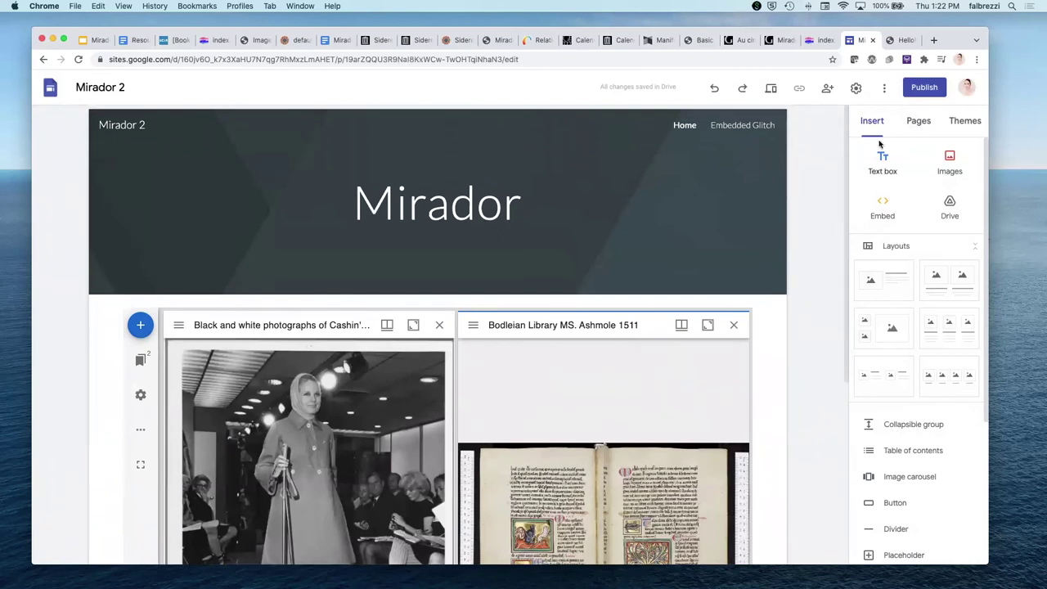
left_click(924, 95)
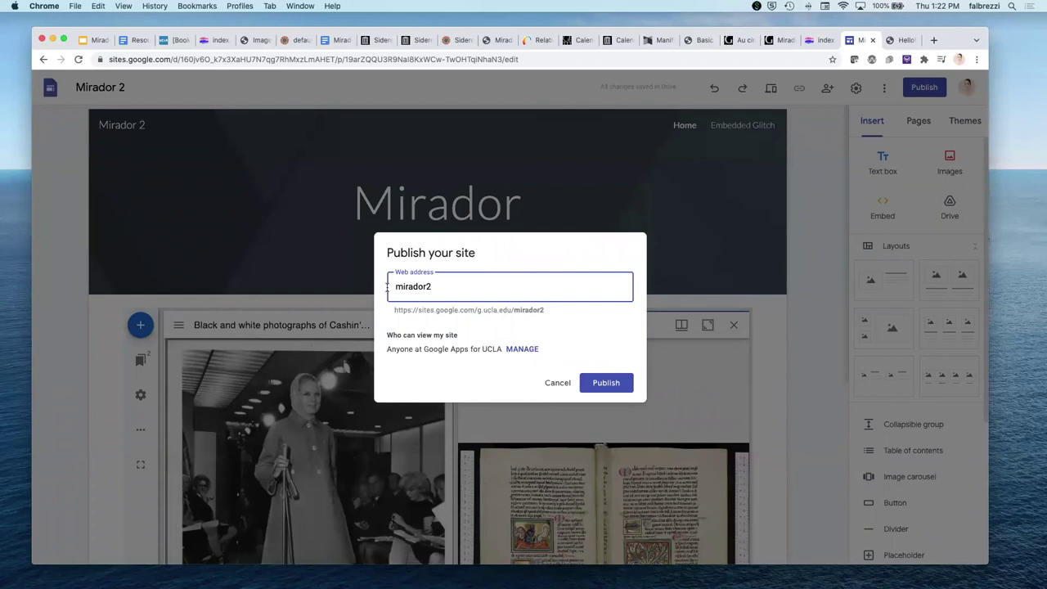
Step: Change the published site's link access to Public and save the sharing settings
left_click(530, 350)
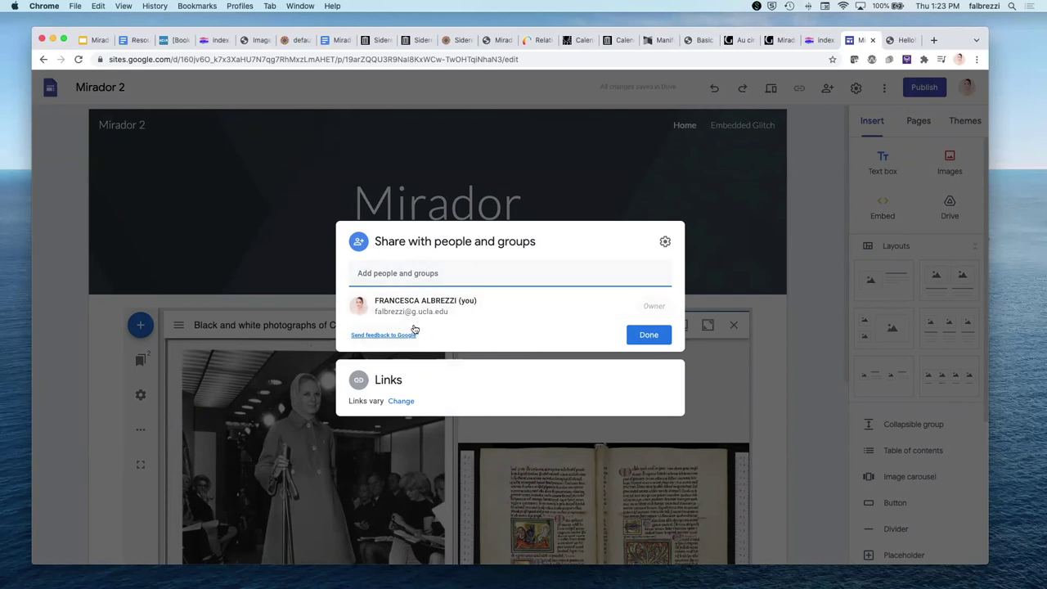
left_click(401, 401)
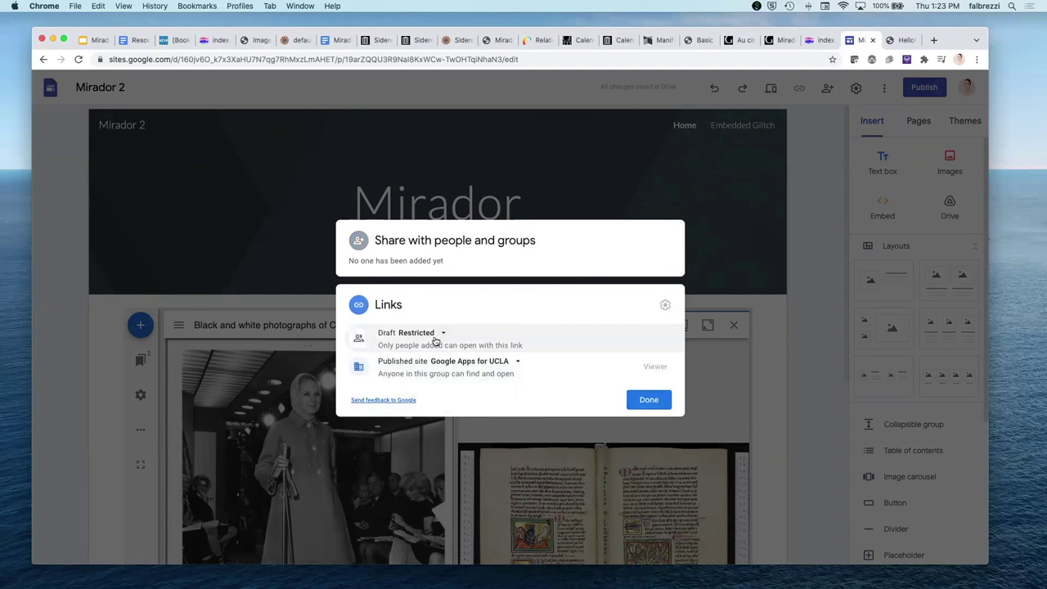
left_click(481, 362)
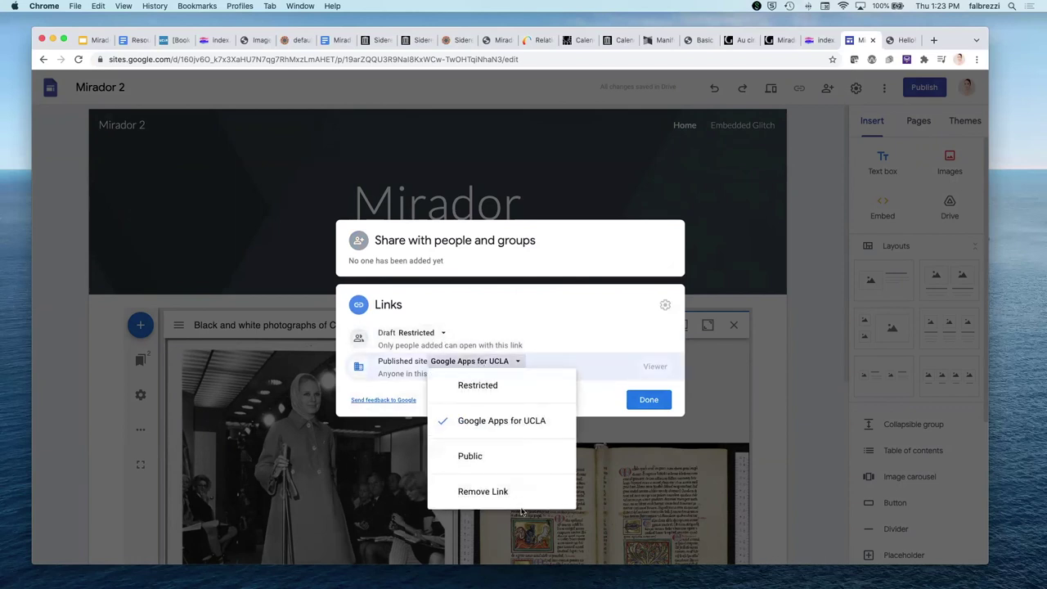
left_click(507, 455)
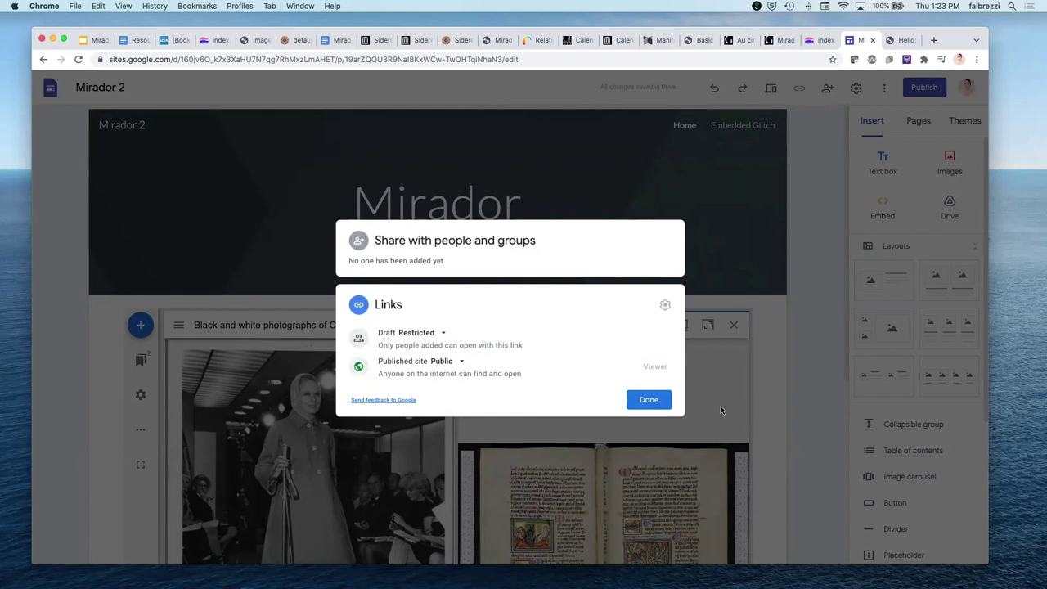
left_click(662, 403)
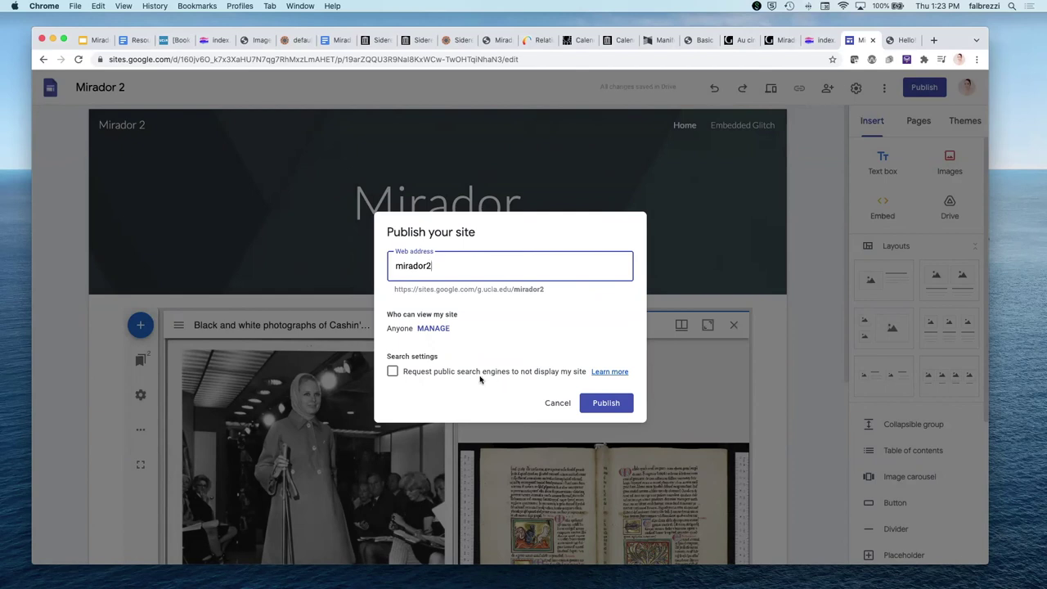
Step: Publish the site and preview its Home page at tablet, phone and large screen sizes
left_click(587, 406)
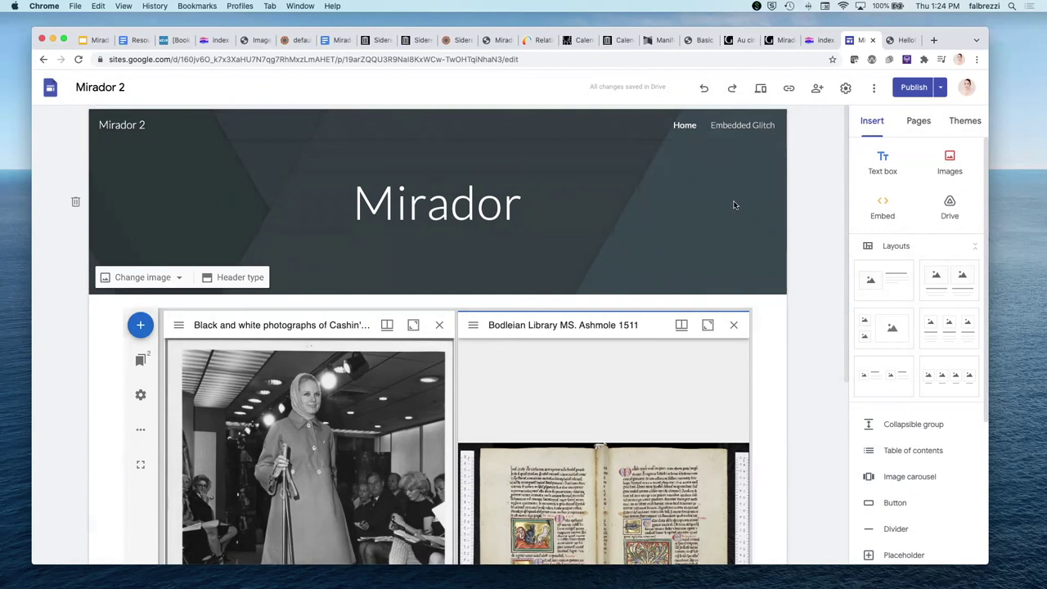
left_click(758, 91)
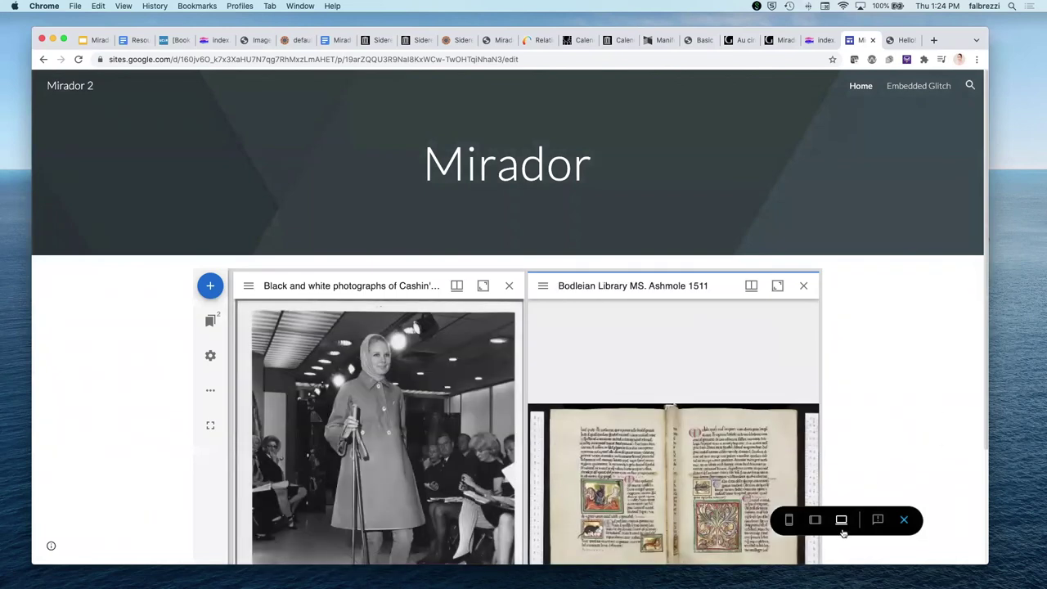
left_click(814, 522)
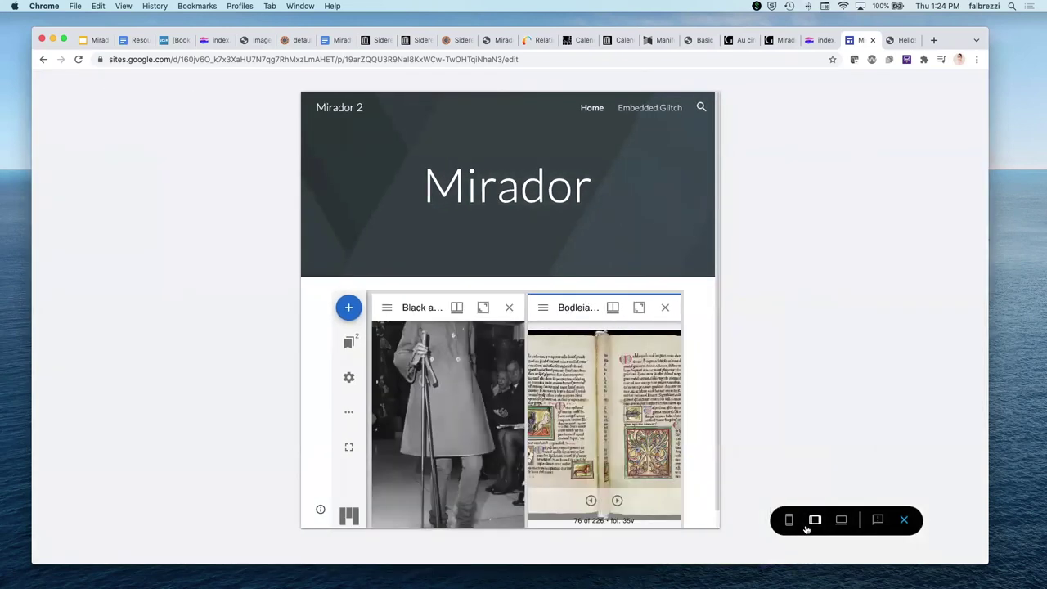
left_click(790, 523)
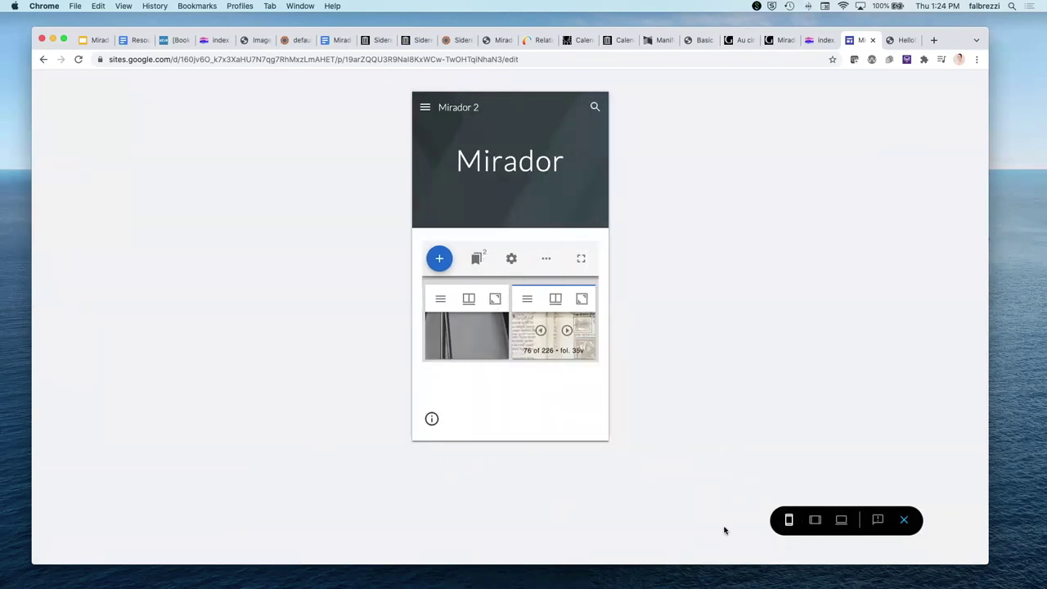
left_click(815, 521)
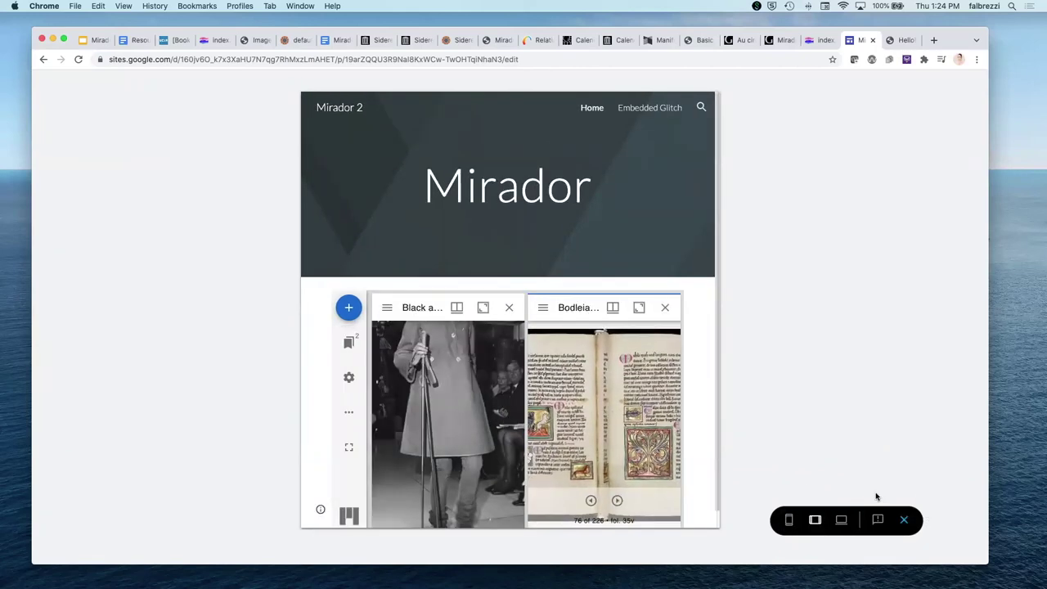
left_click(851, 522)
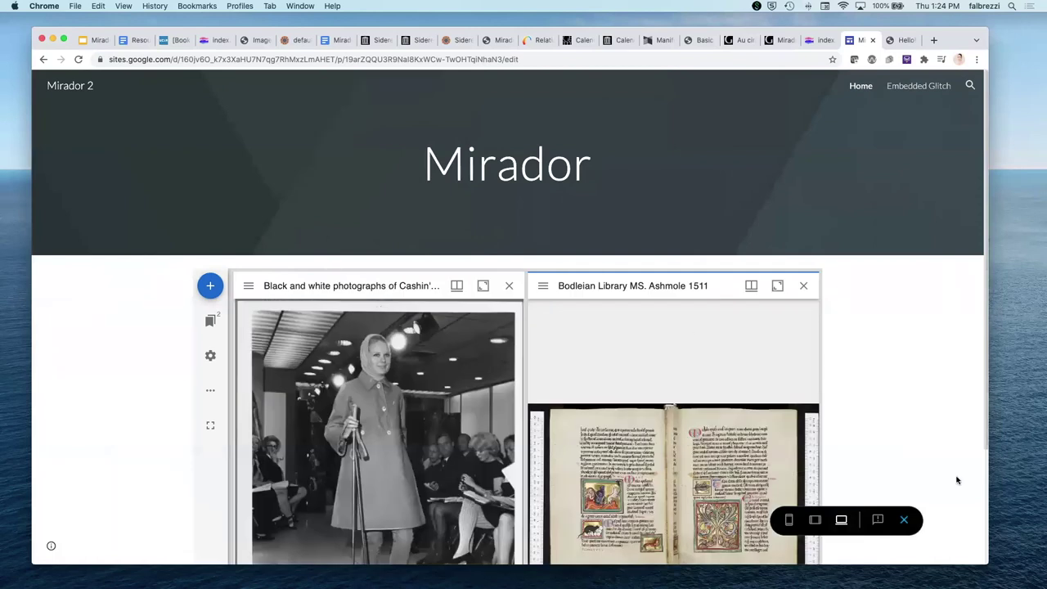
left_click(903, 520)
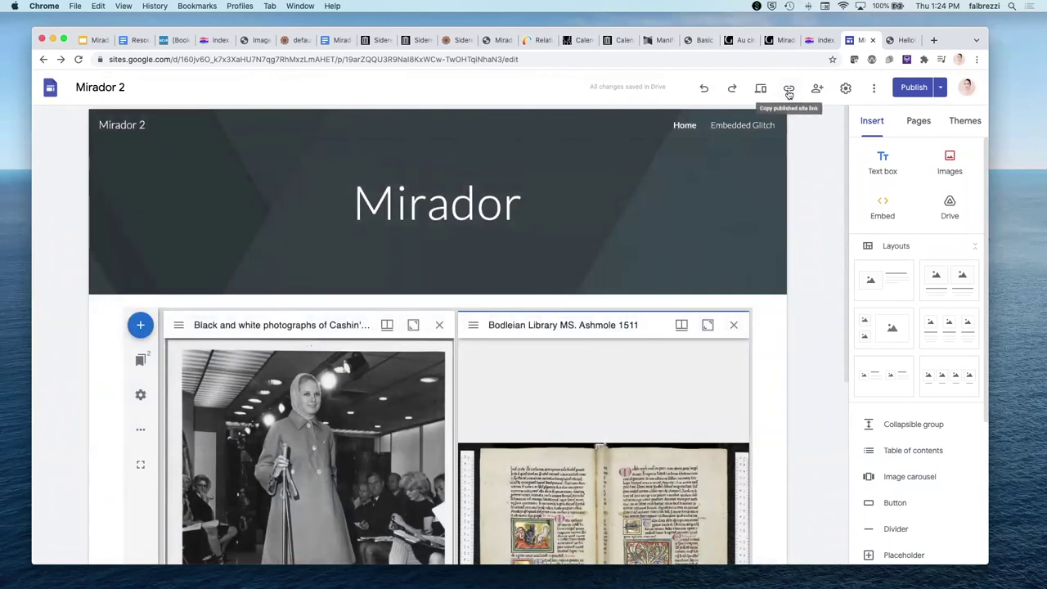
Step: Copy the published site link and open the live mirador2 site in a new browser tab
left_click(789, 90)
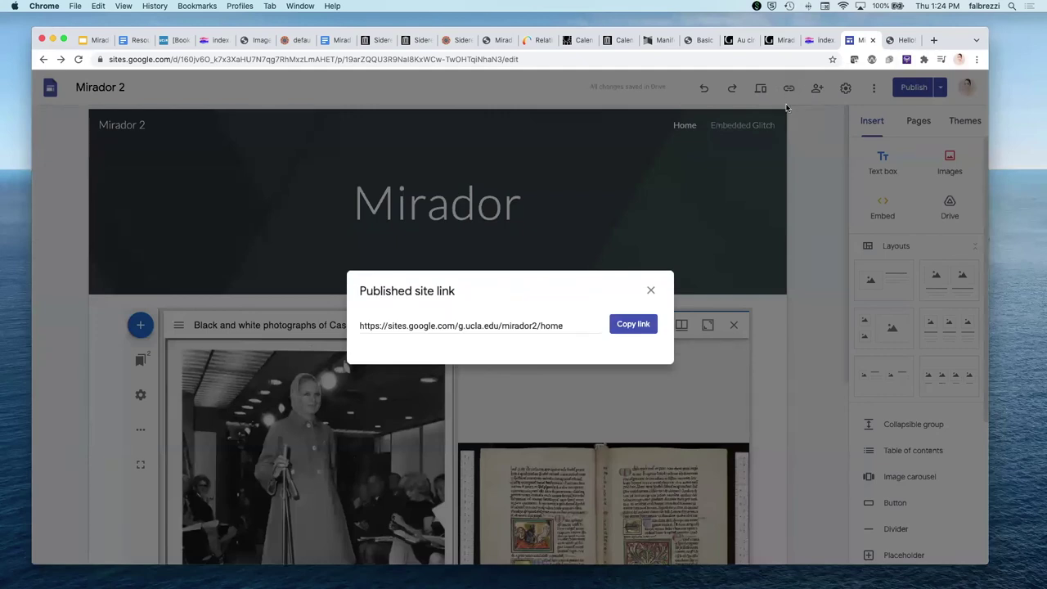
left_click(634, 327)
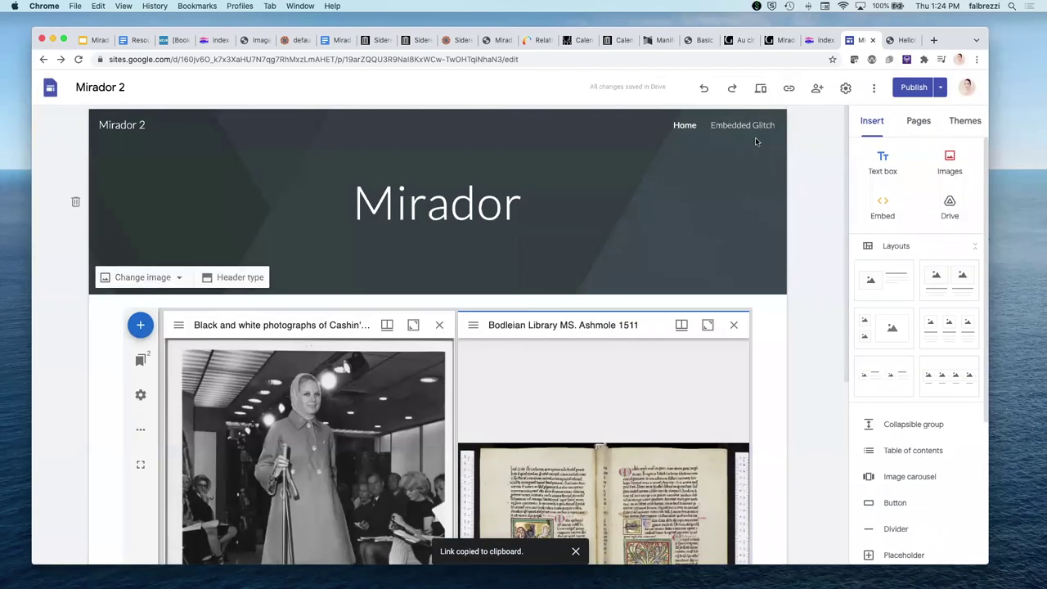
left_click(933, 40)
key("super+v")
key("Return")
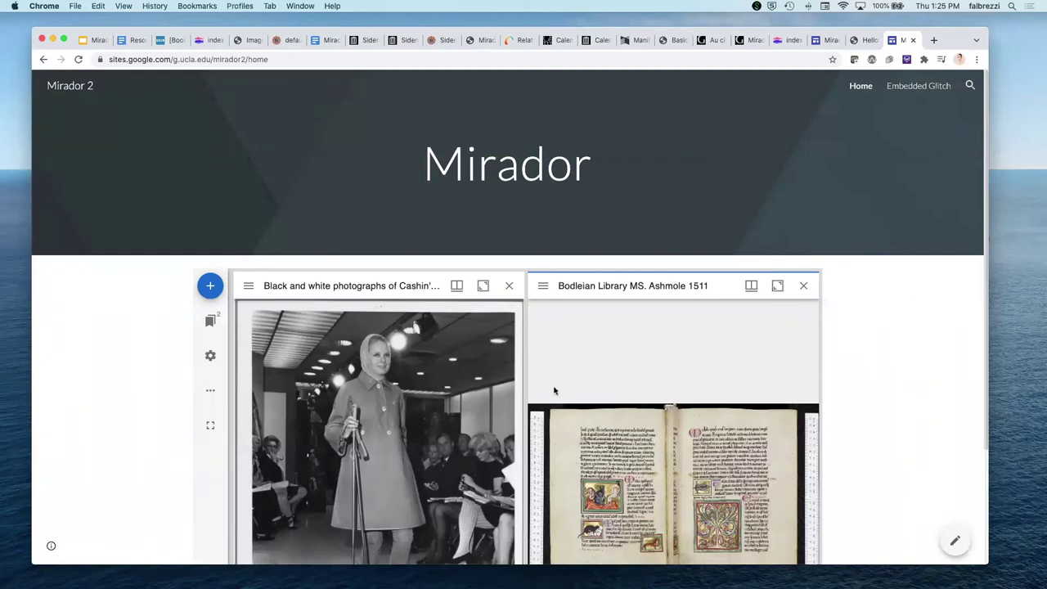
Step: Look over the embedded workspace on the published Home page, showing and hiding its resource list
scroll(850, 406, "down", 3)
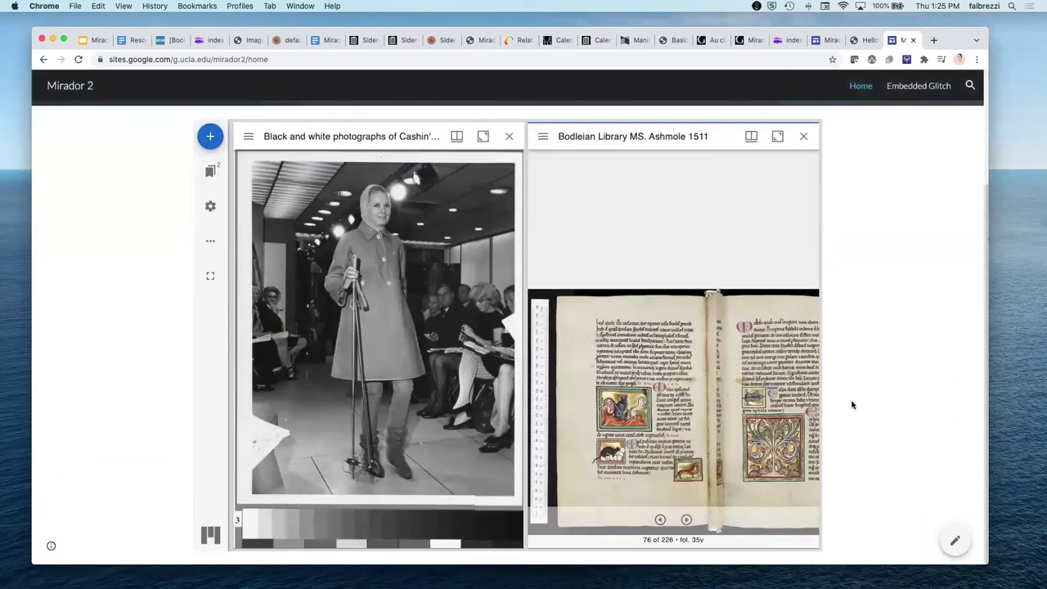
scroll(852, 405, "up", 3)
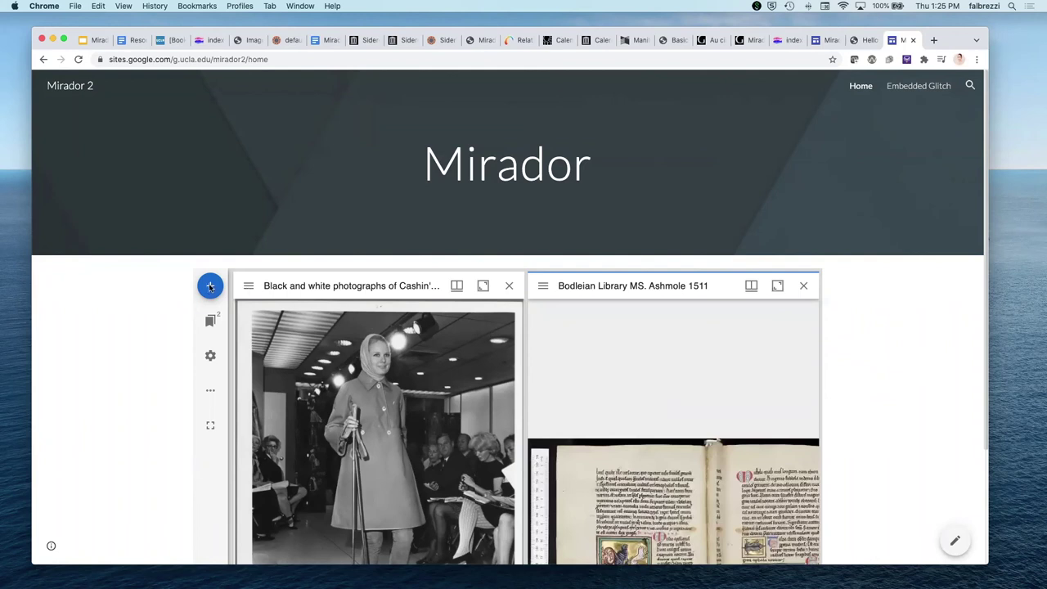
left_click(209, 286)
scroll(958, 359, "down", 3)
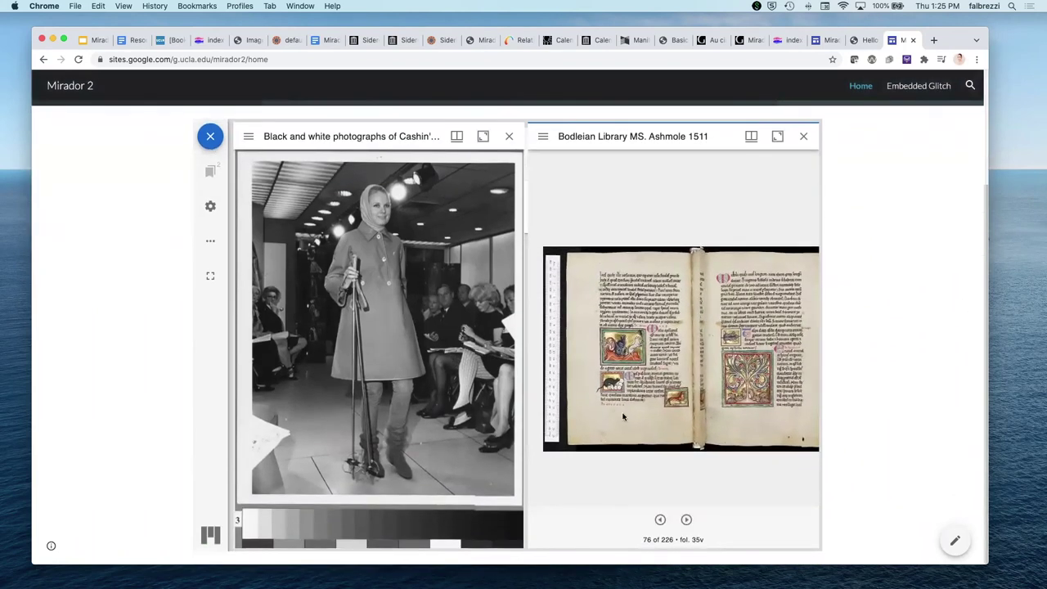
left_click(209, 137)
left_click(210, 138)
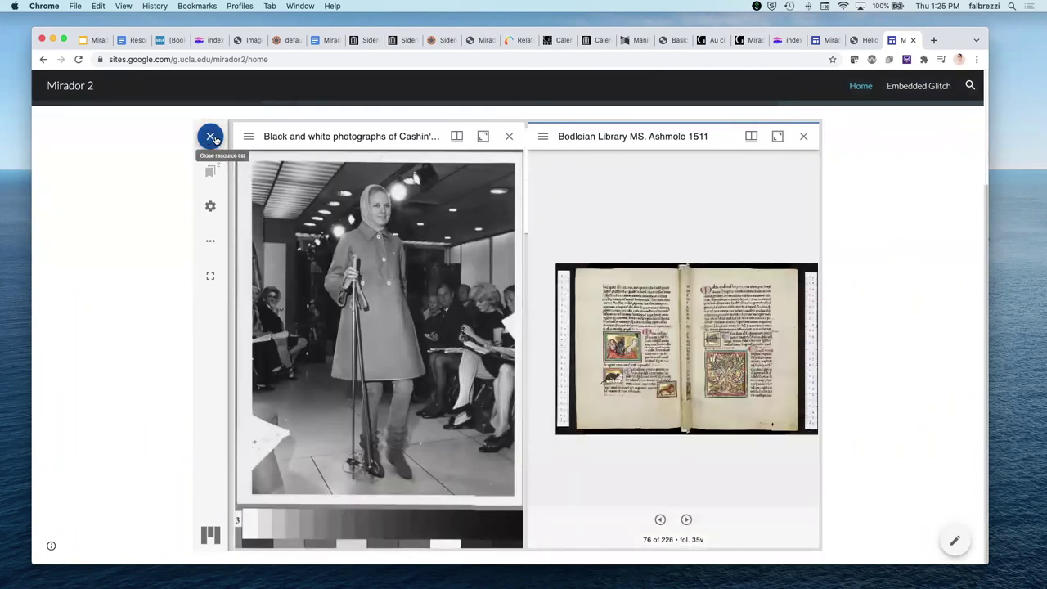
left_click(212, 137)
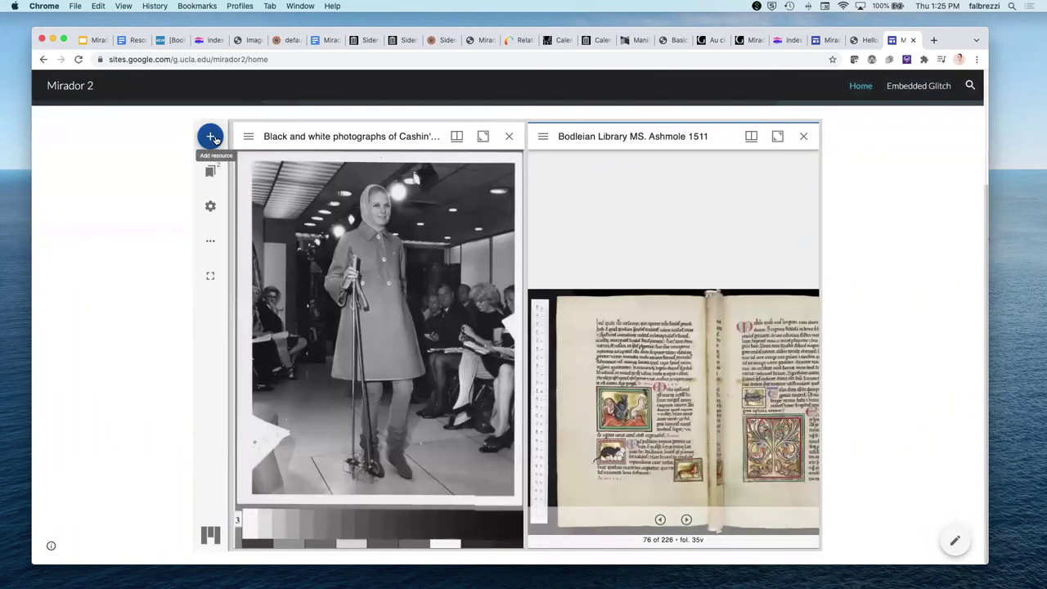
Step: Close both windows in the published Mirador workspace and reopen the black and white fashion show photographs from the resource list
left_click(804, 136)
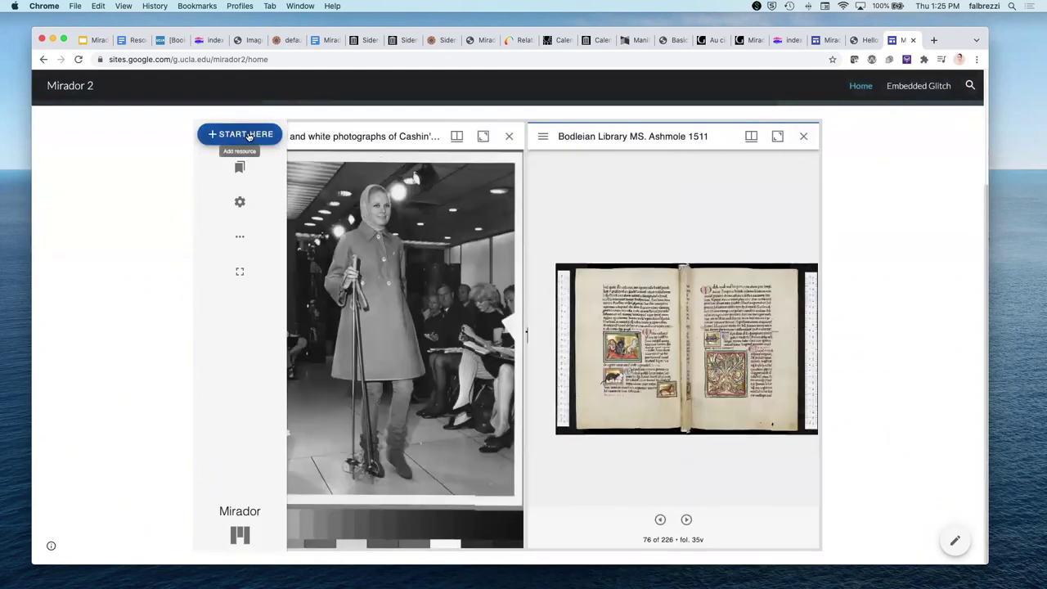
left_click(249, 136)
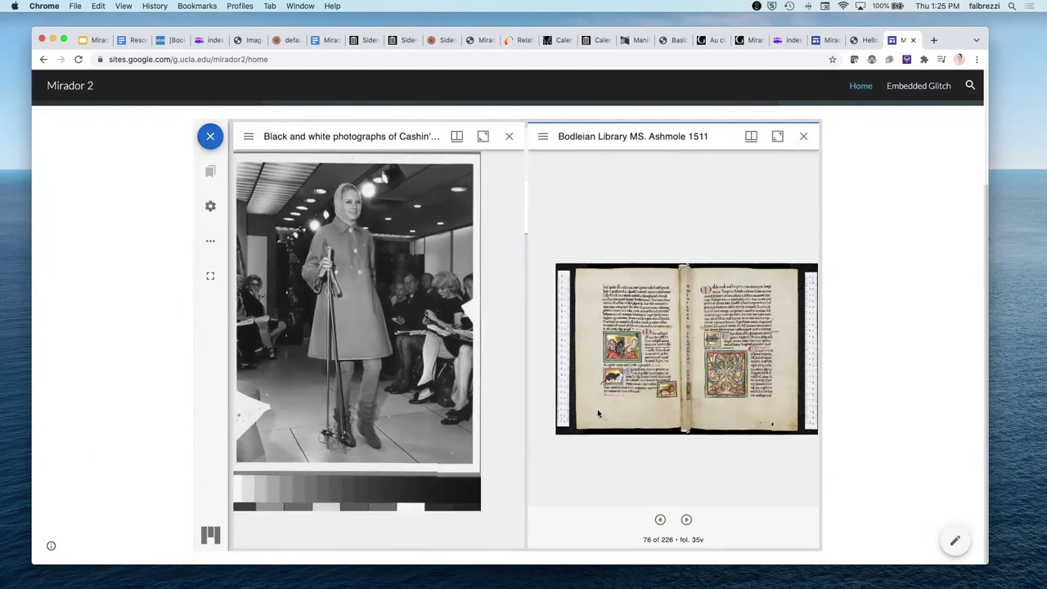
left_click(803, 137)
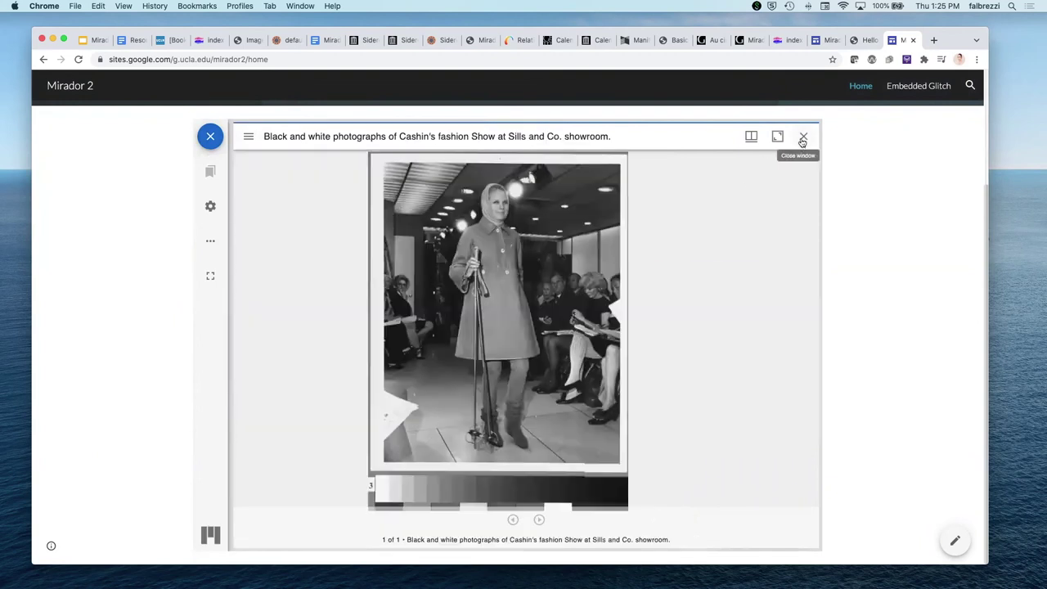
left_click(793, 139)
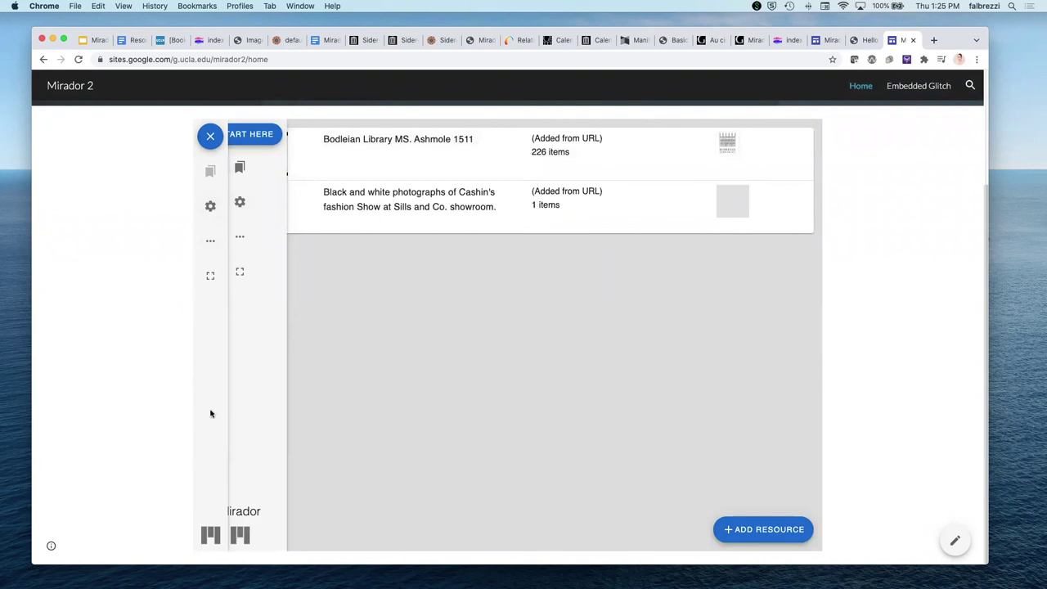
left_click(783, 536)
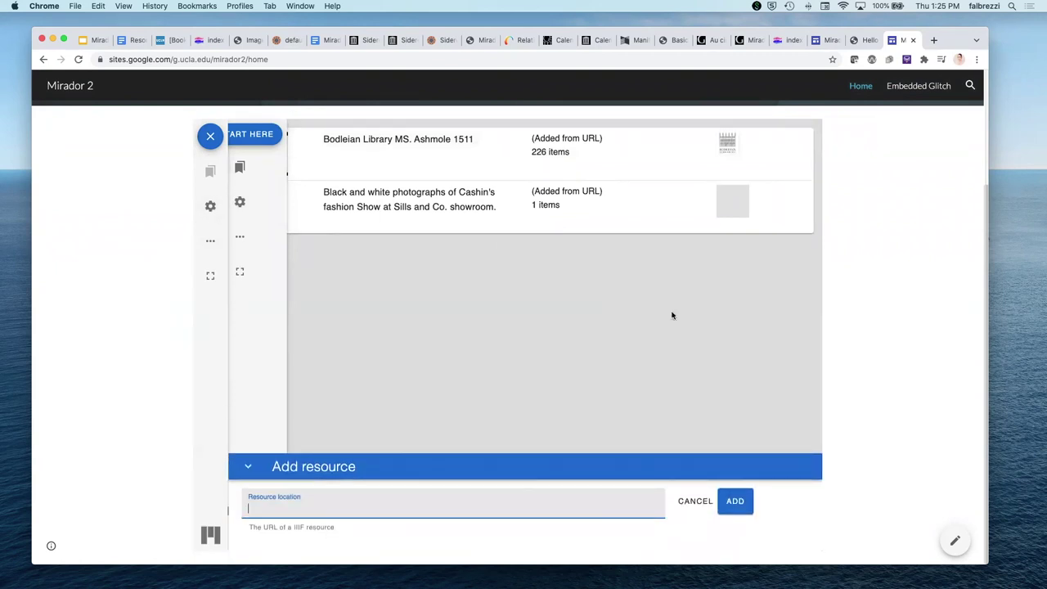
left_click(458, 220)
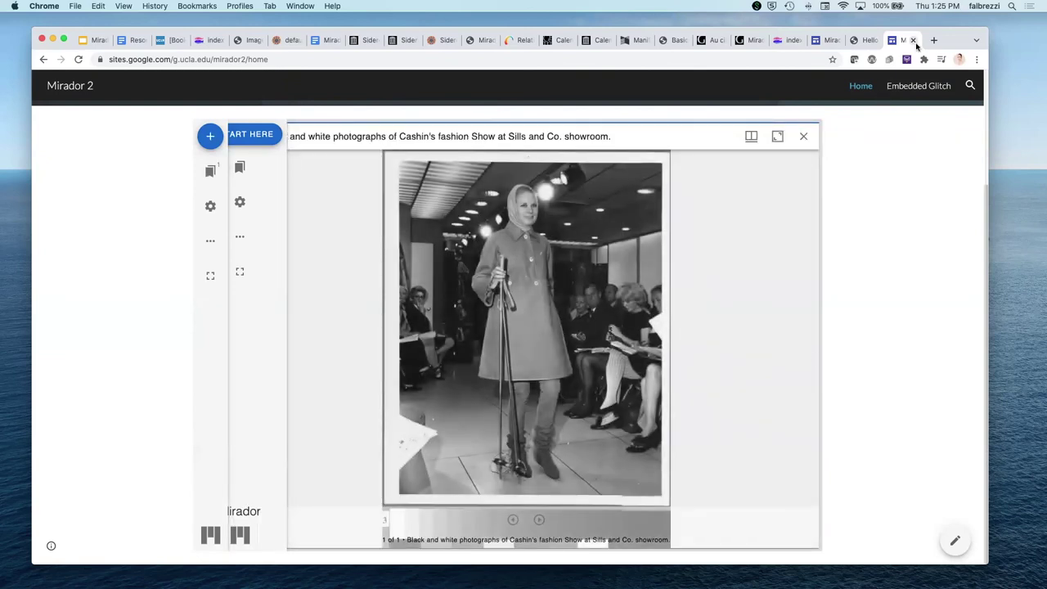
Step: View the published Embedded Glitch page, examining both embedded workspaces and the first one's resource list
left_click(905, 87)
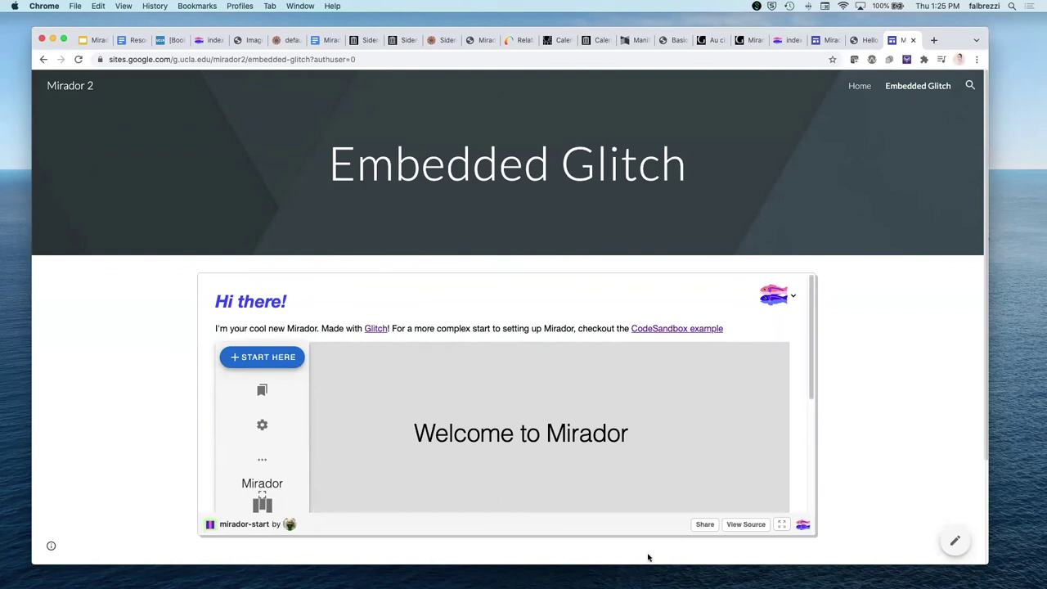
scroll(548, 404, "down", 5)
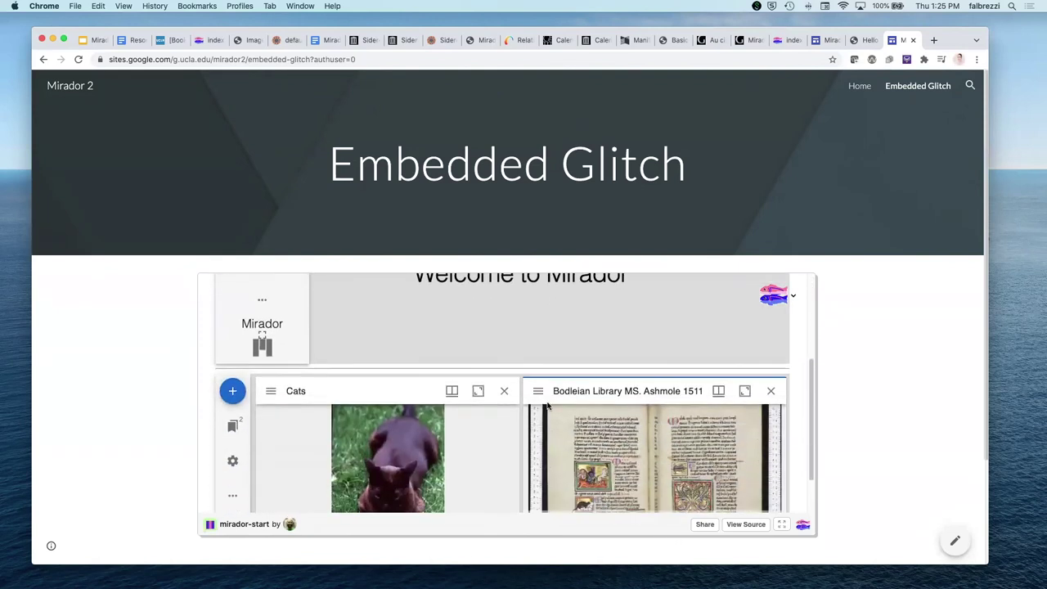
scroll(548, 403, "down", 2)
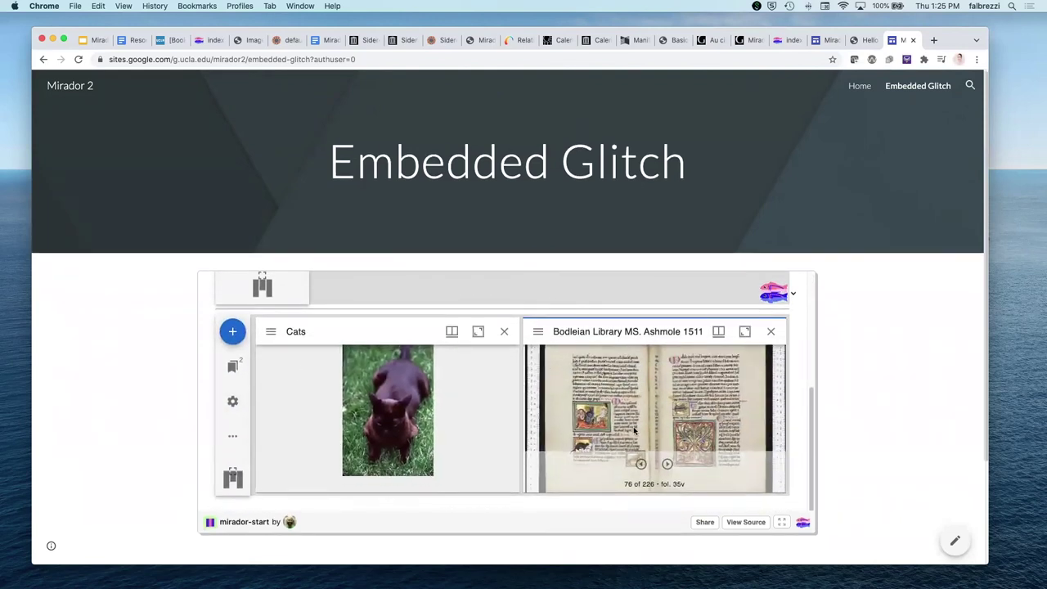
scroll(633, 429, "up", 3)
scroll(509, 294, "up", 2)
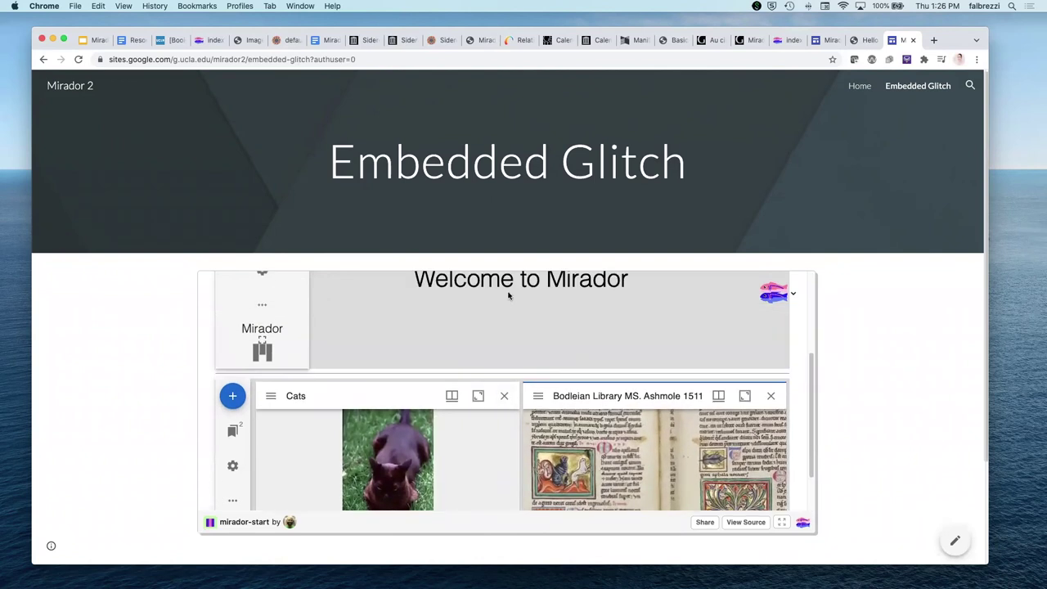
scroll(508, 294, "up", 5)
left_click(273, 355)
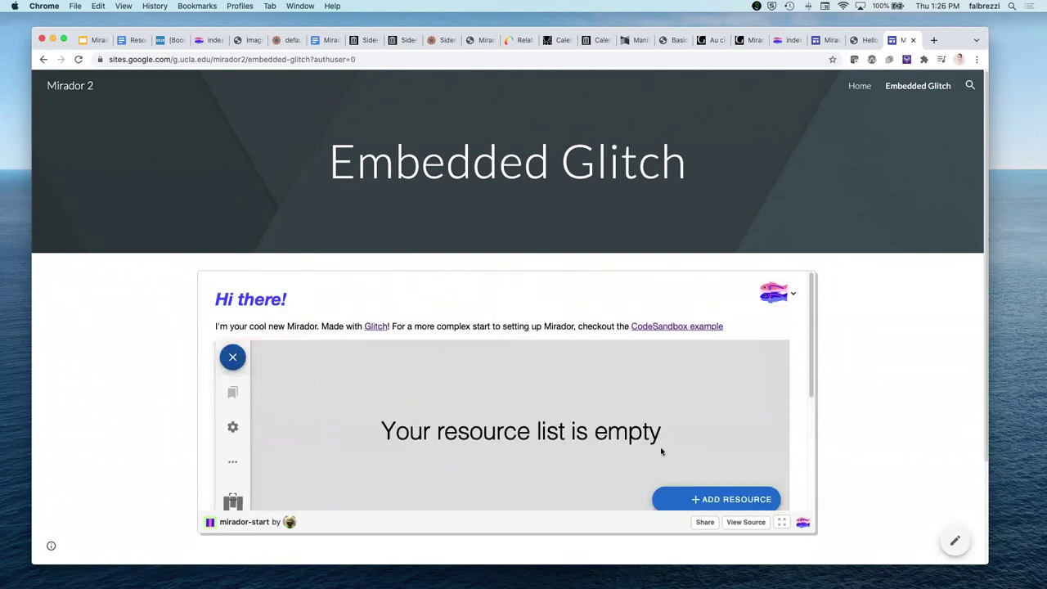
scroll(661, 451, "down", 1)
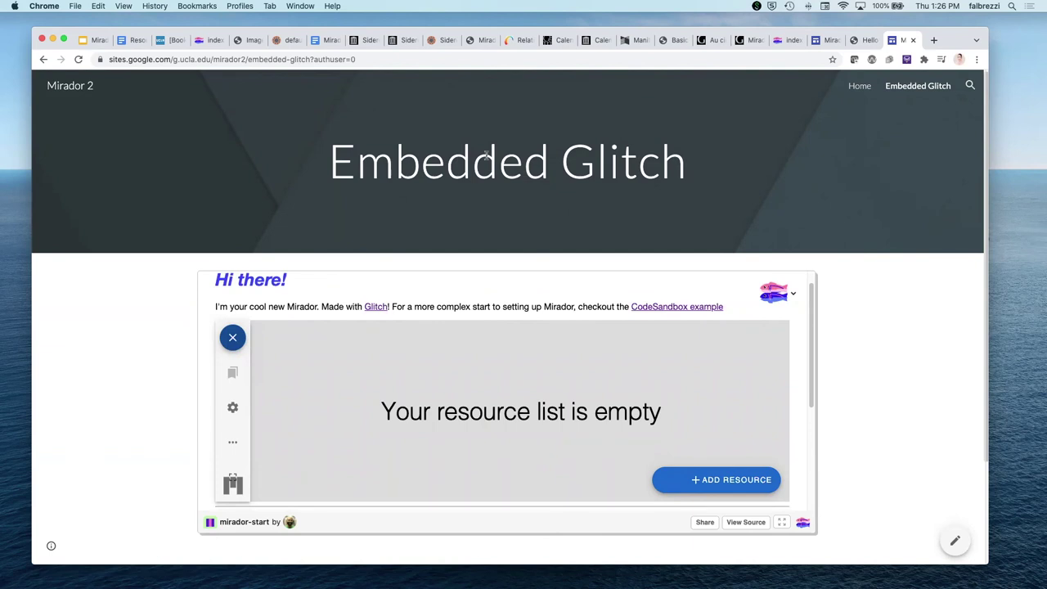
Step: Return to the slide presentation, advance to the Transcription slide and open its fromthepage.com link
left_click(85, 40)
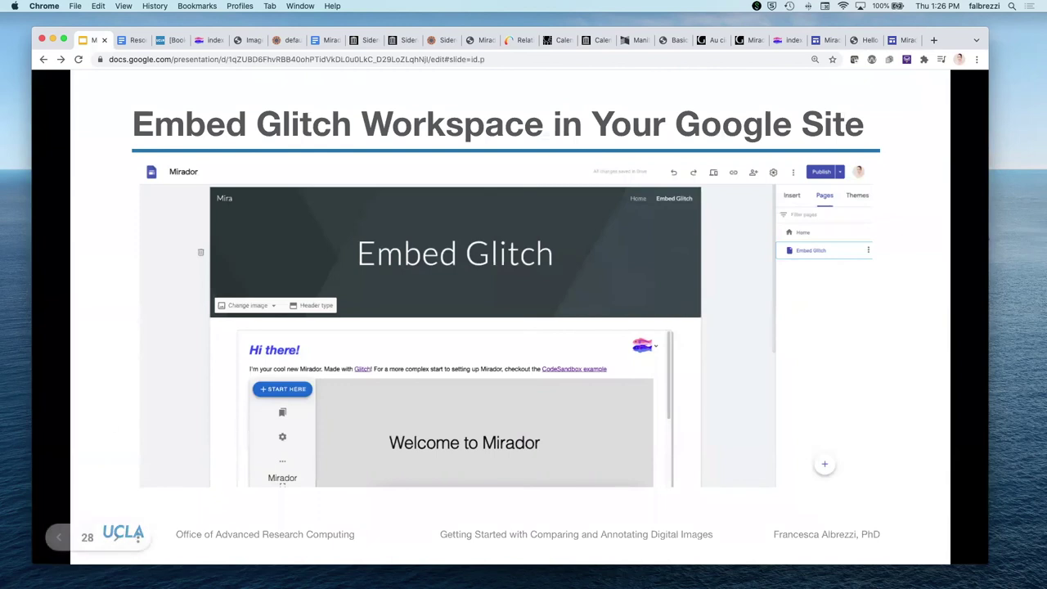
key("Right")
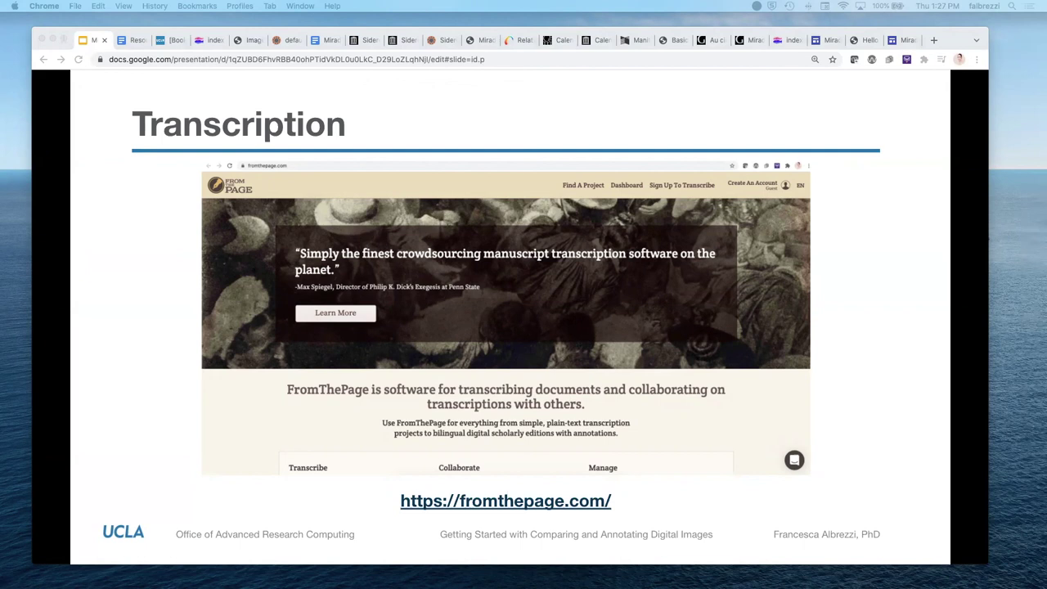
left_click(505, 500)
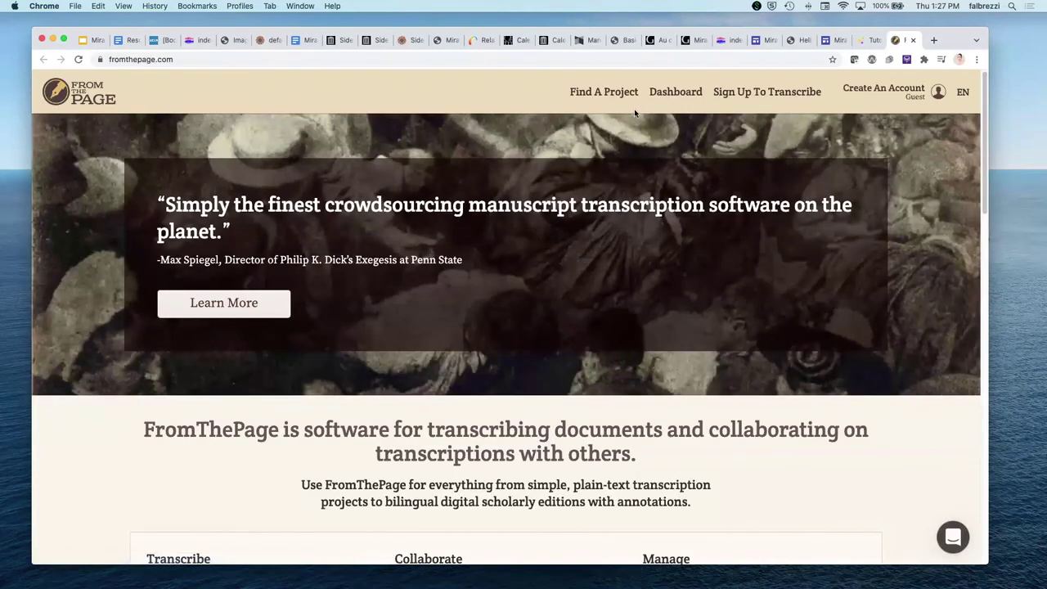
Step: Find the Princess Anne County (Va.) project on FromThePage and look through its list of works
left_click(607, 95)
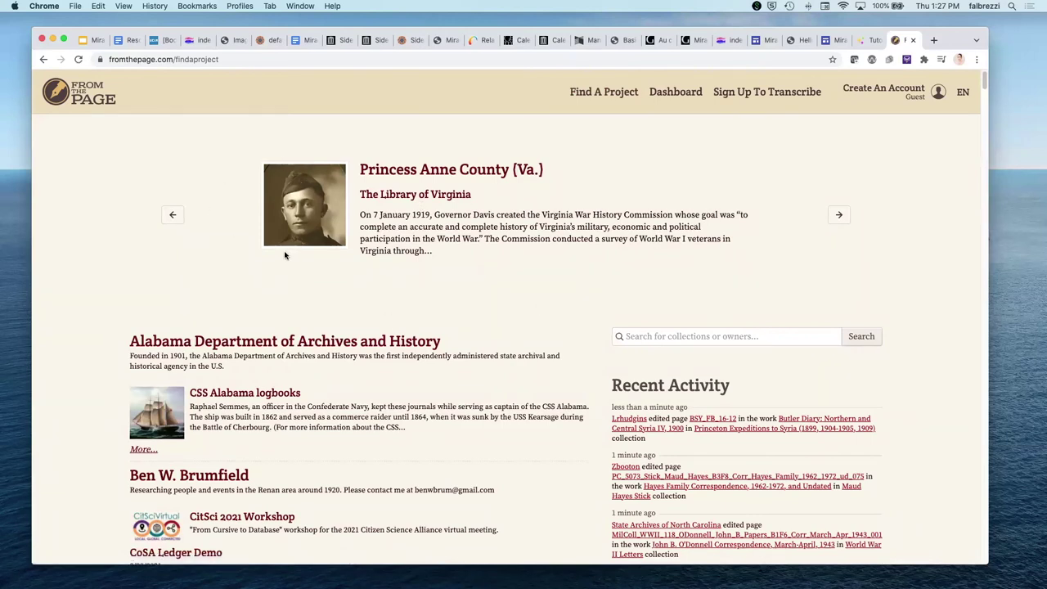
left_click(397, 170)
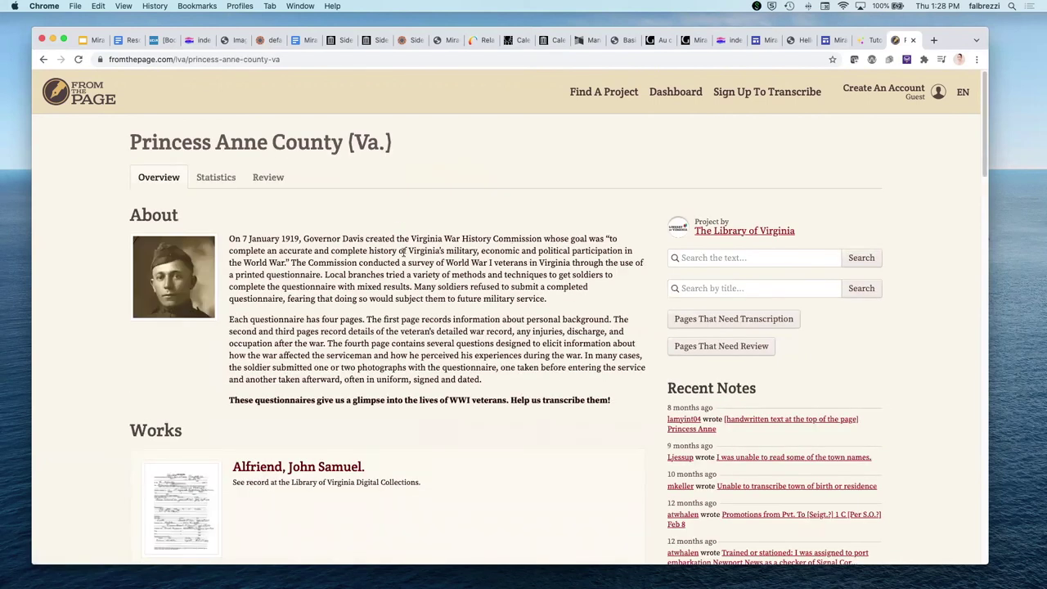
scroll(401, 253, "down", 4)
scroll(395, 266, "down", 2)
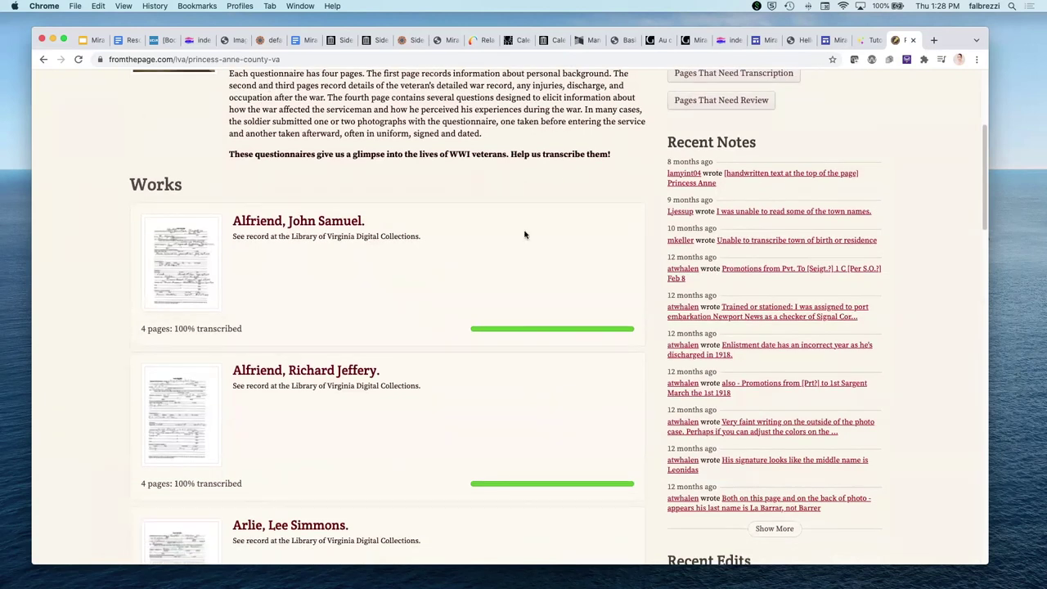
Step: Open the first work in the Princess Anne County project and read through its transcribed pages
left_click(304, 223)
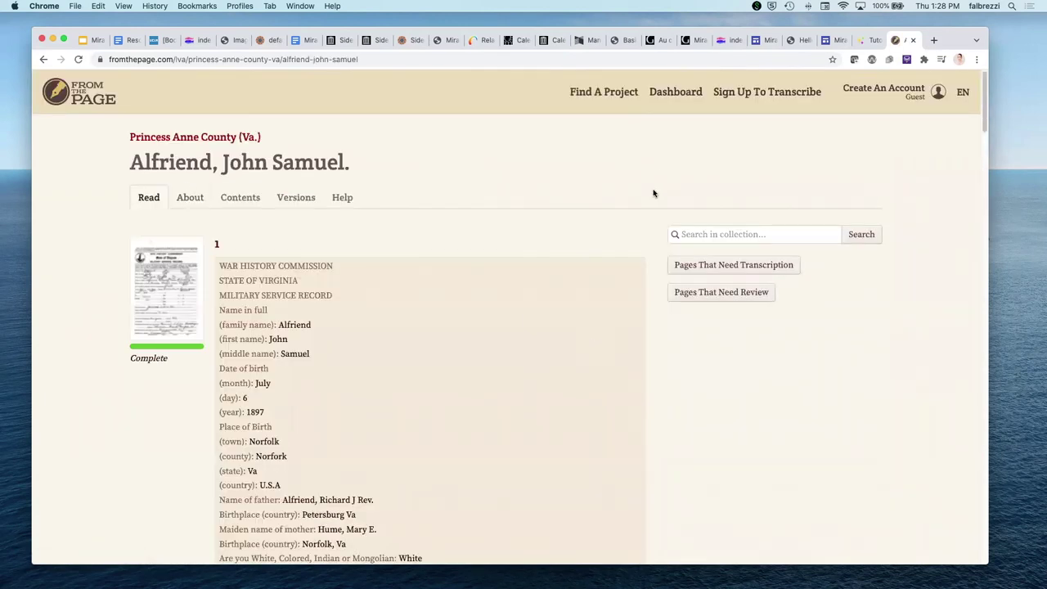
scroll(659, 203, "down", 8)
scroll(663, 209, "down", 20)
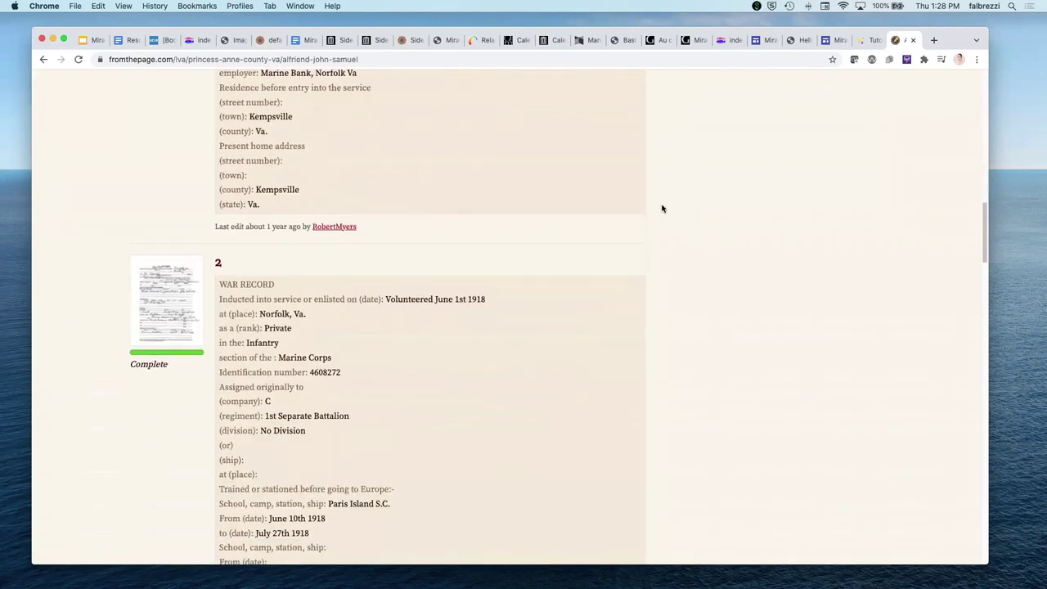
Step: Leave the first work, glance over the Princess Anne County project overview again and return to the list of projects
scroll(663, 208, "up", 16)
scroll(661, 206, "up", 15)
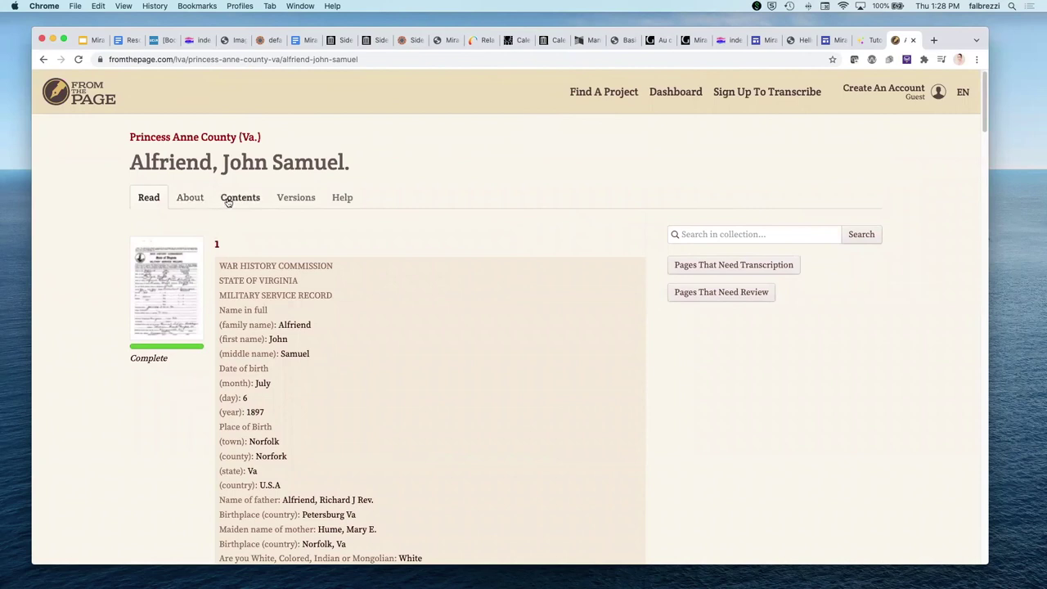
left_click(44, 59)
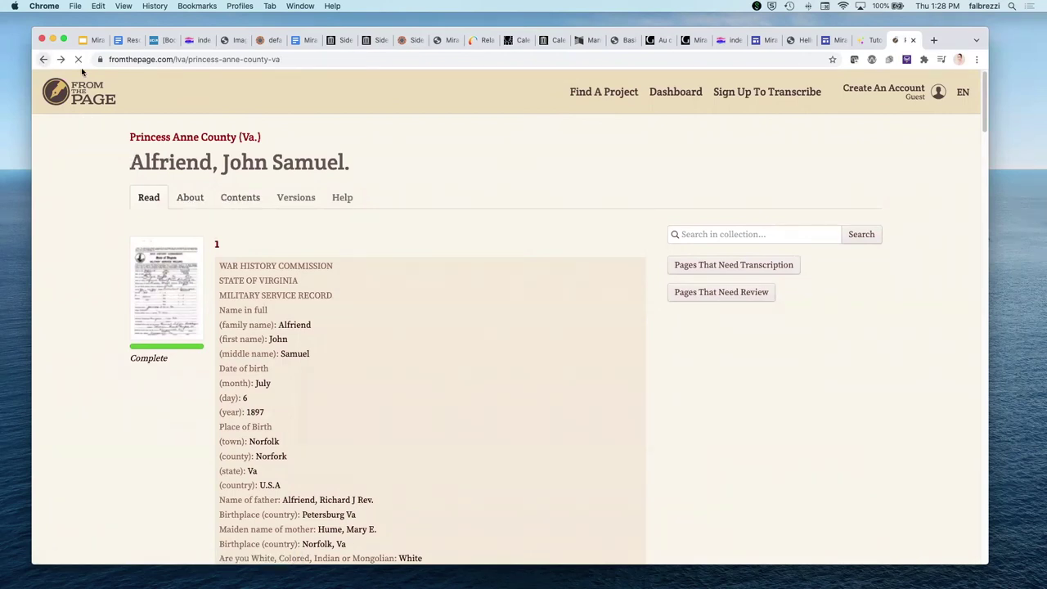
scroll(209, 196, "down", 15)
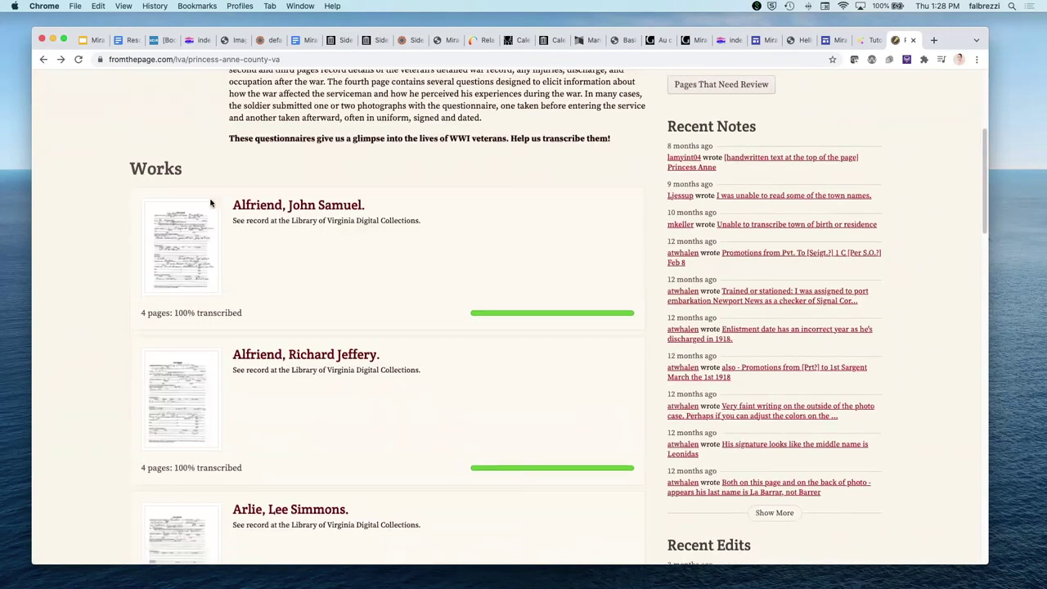
scroll(147, 172, "up", 20)
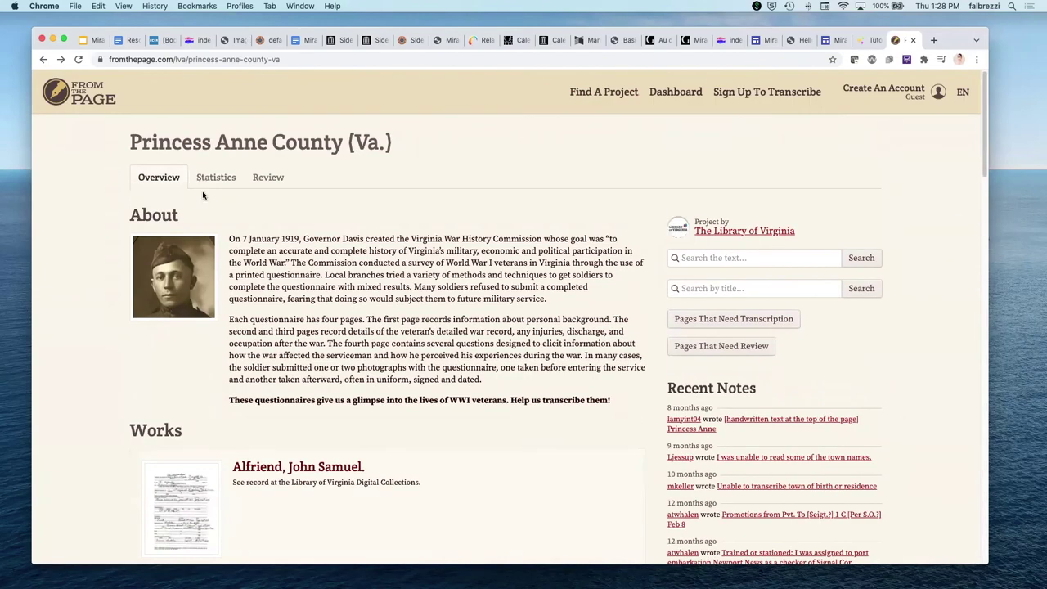
left_click(44, 59)
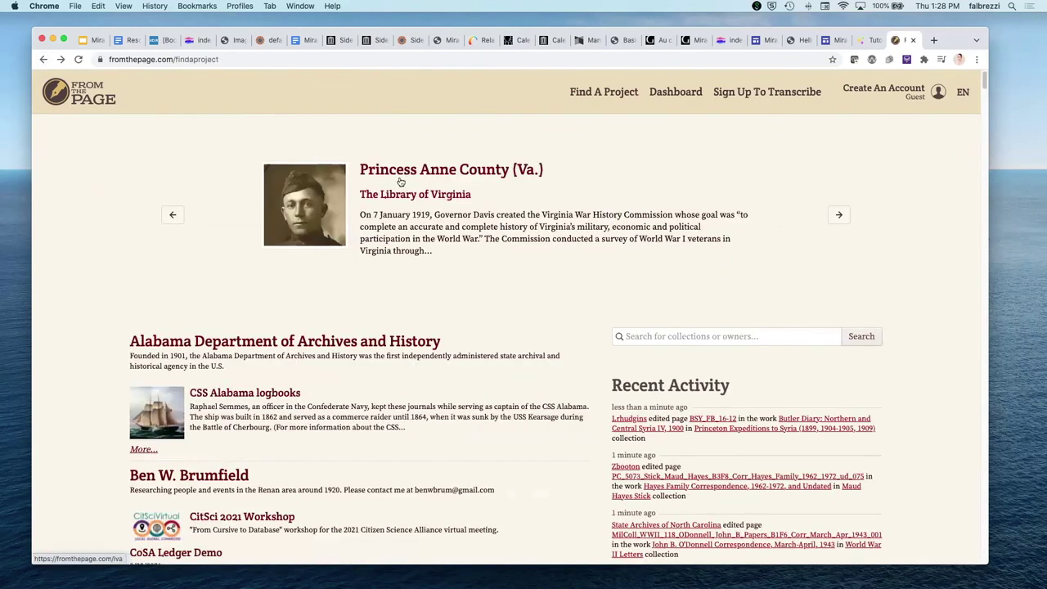
Step: Browse back through the featured projects to Spotsylvania County (Va.), look over its works and return to the project list
left_click(172, 214)
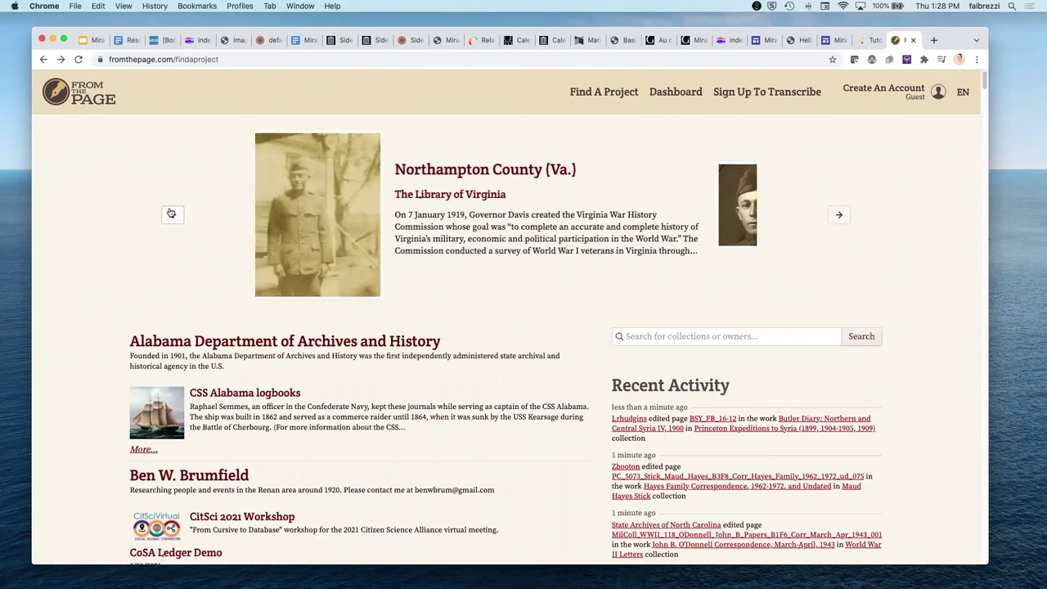
left_click(171, 213)
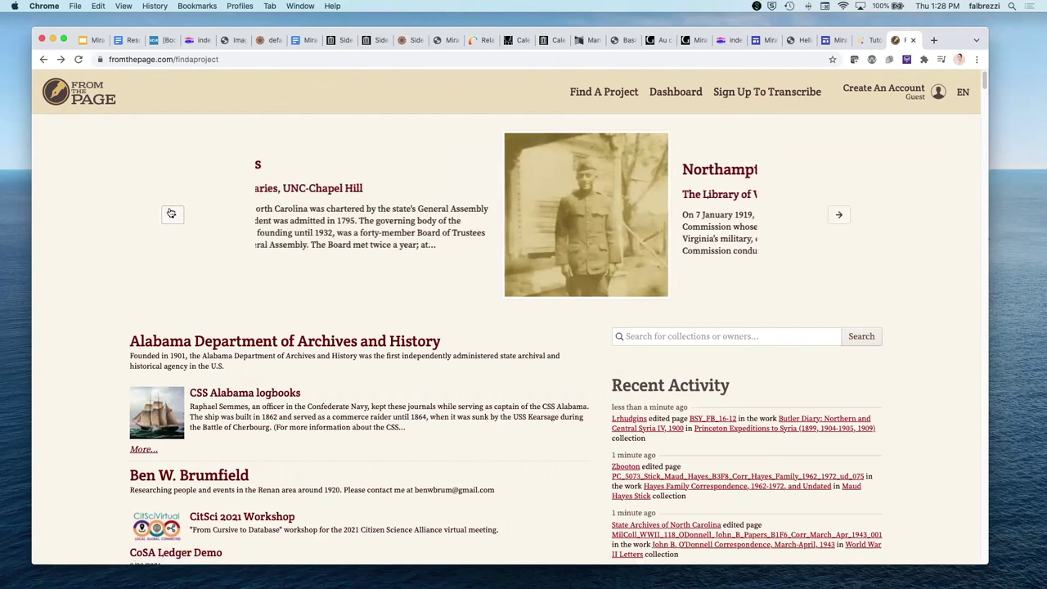
left_click(171, 213)
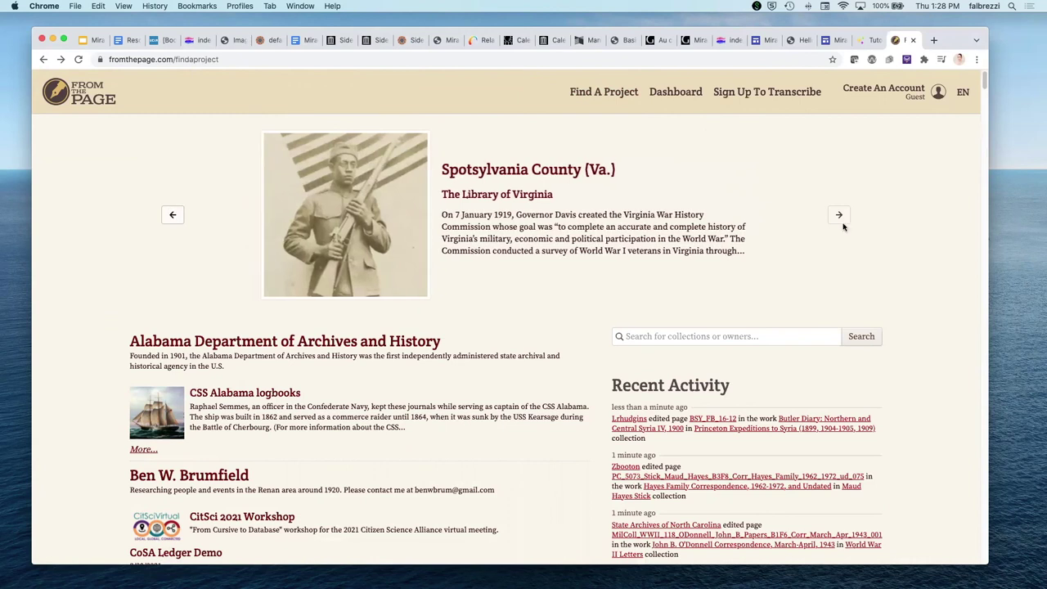
left_click(520, 171)
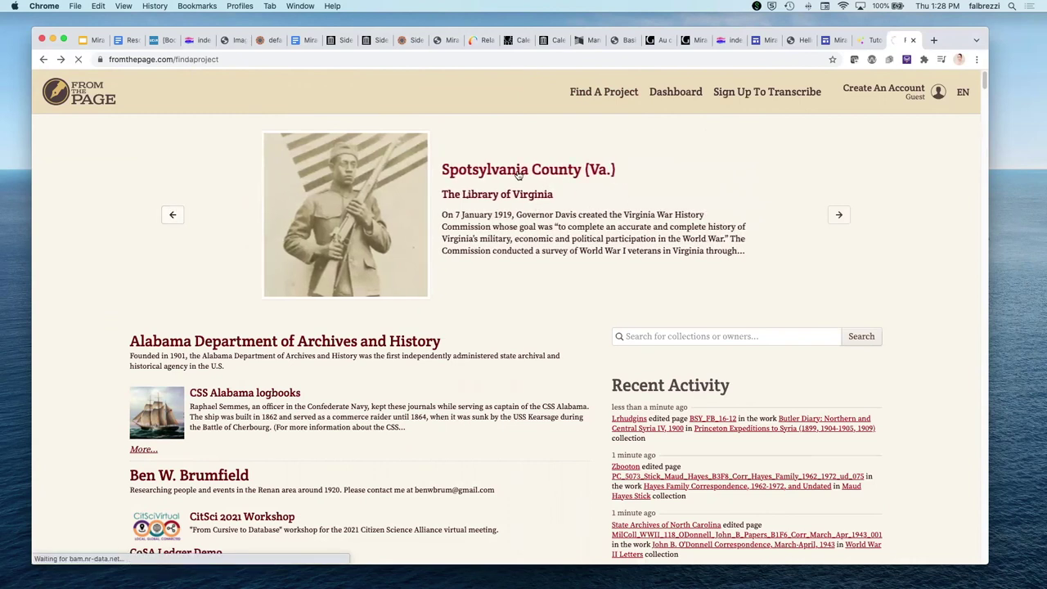
scroll(431, 318, "down", 5)
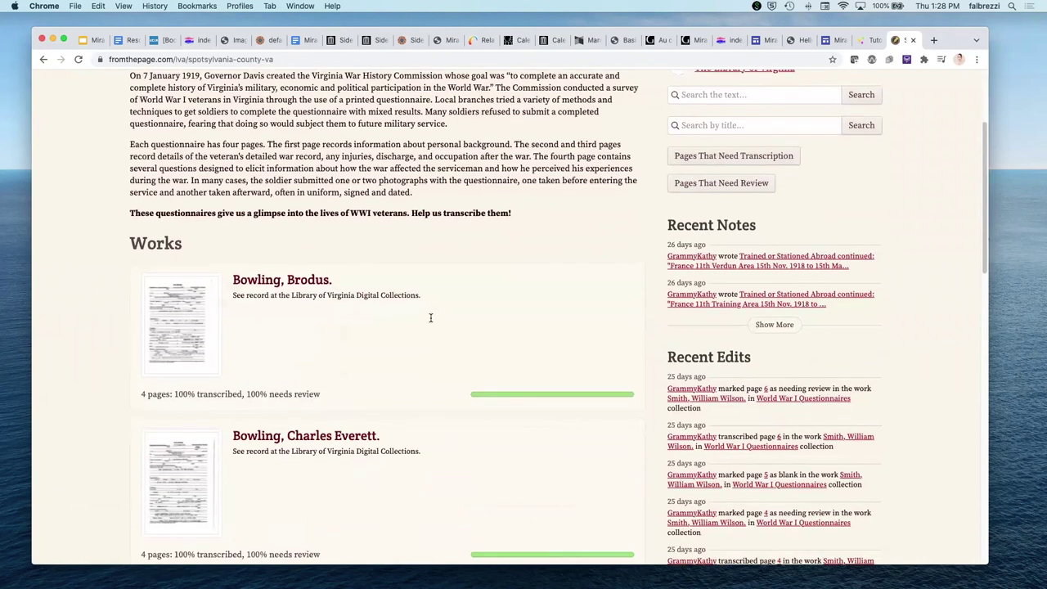
scroll(430, 317, "up", 5)
left_click(46, 59)
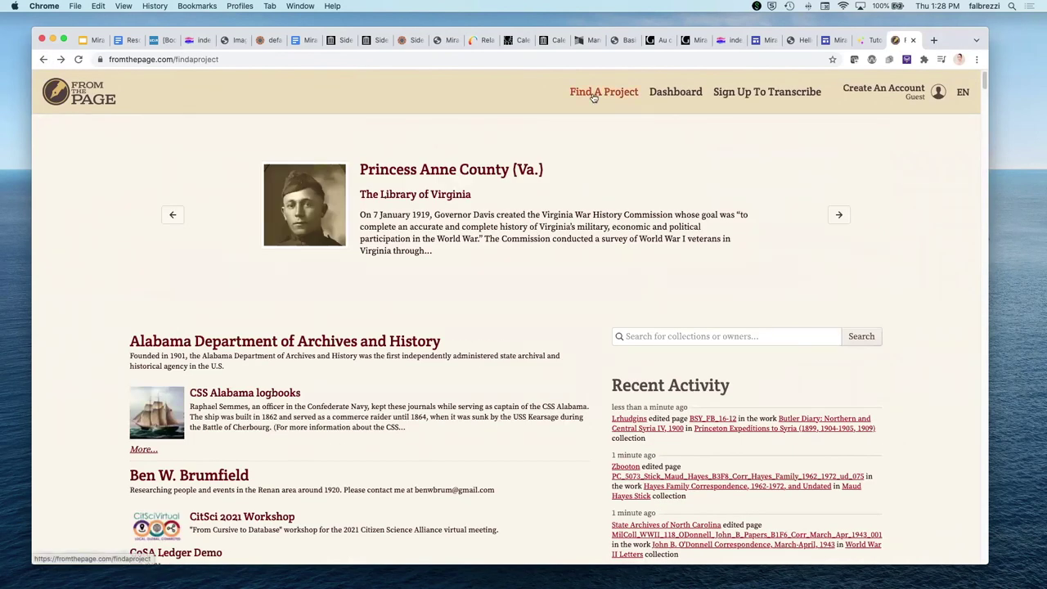
Step: Open the Early modern recipe books project and its incomplete University of Guelph work XM1 MS A117045
left_click(836, 216)
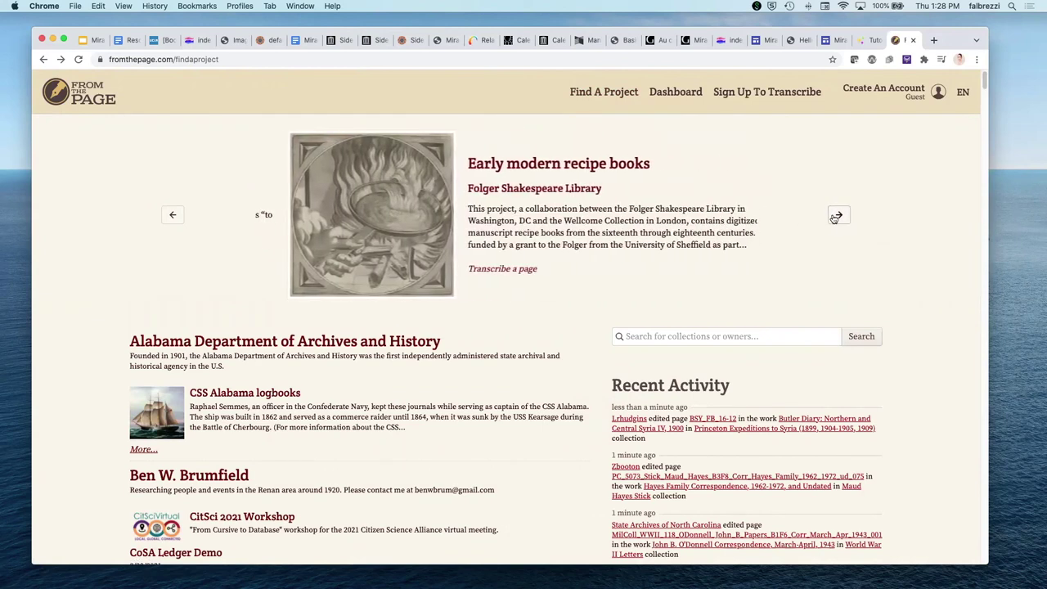
left_click(526, 170)
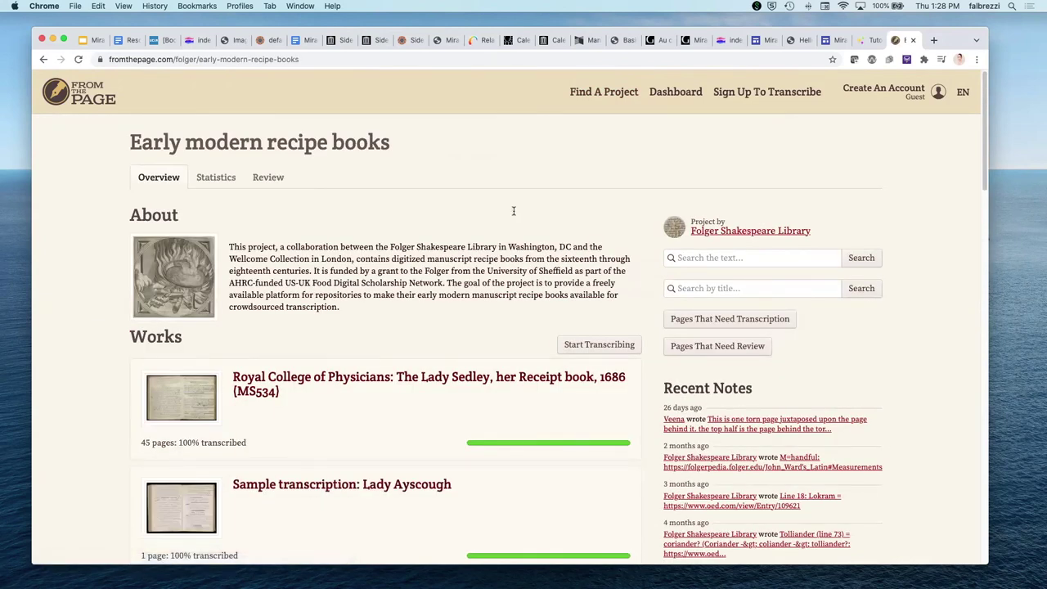
scroll(479, 234, "down", 10)
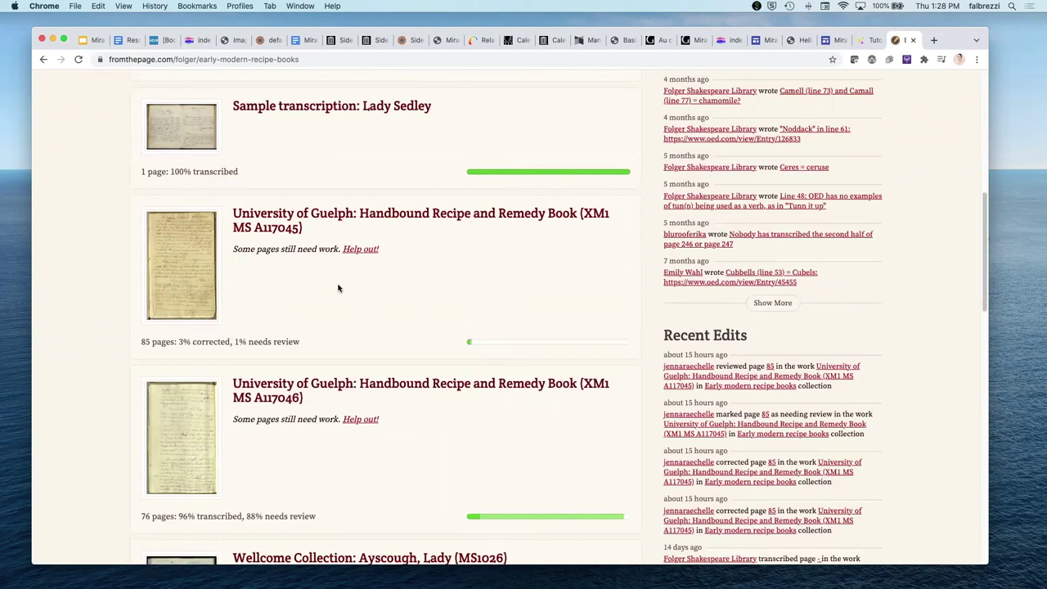
left_click(372, 254)
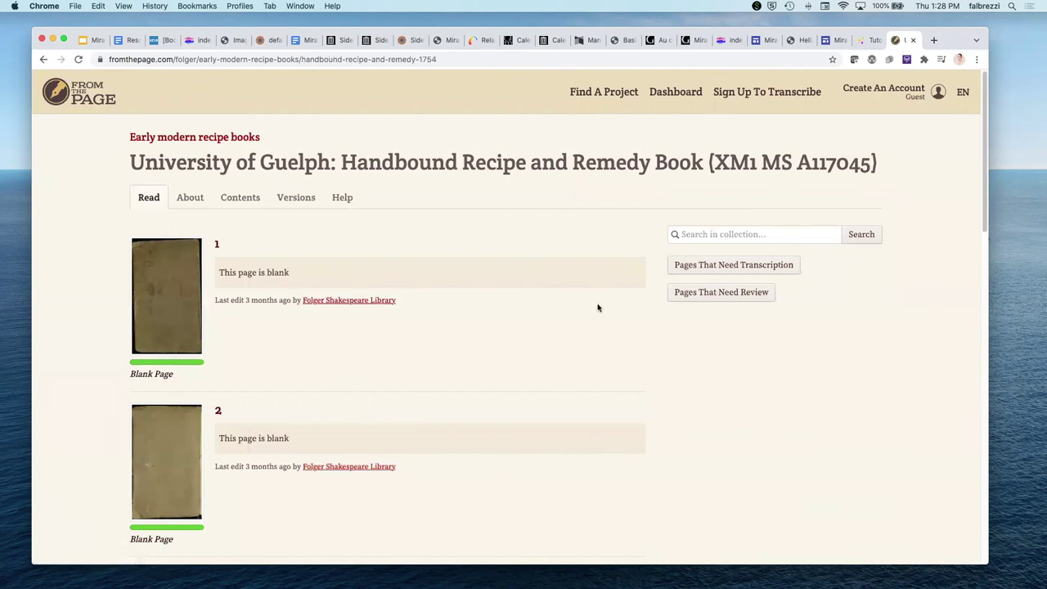
Step: Open page 3 of the recipe book and examine its facsimile, transcription and notes section
scroll(626, 352, "down", 12)
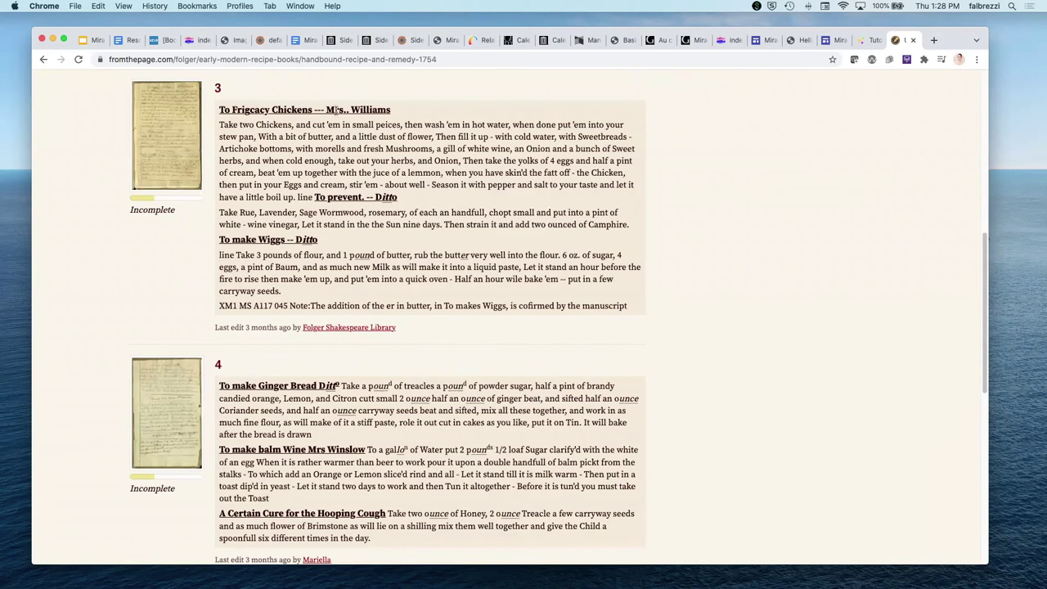
left_click(140, 126)
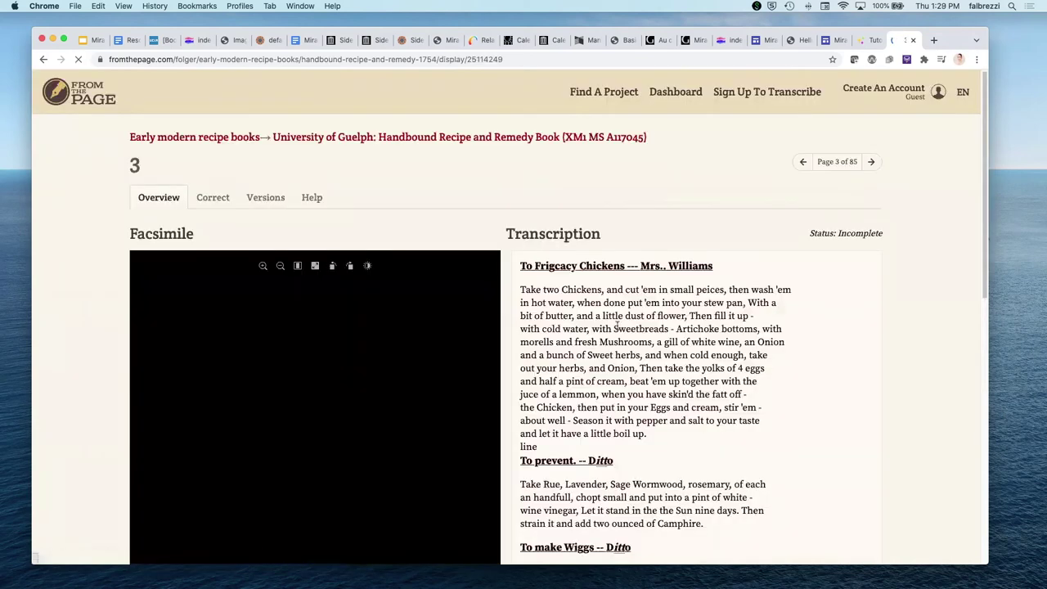
scroll(716, 316, "down", 1)
scroll(716, 316, "down", 6)
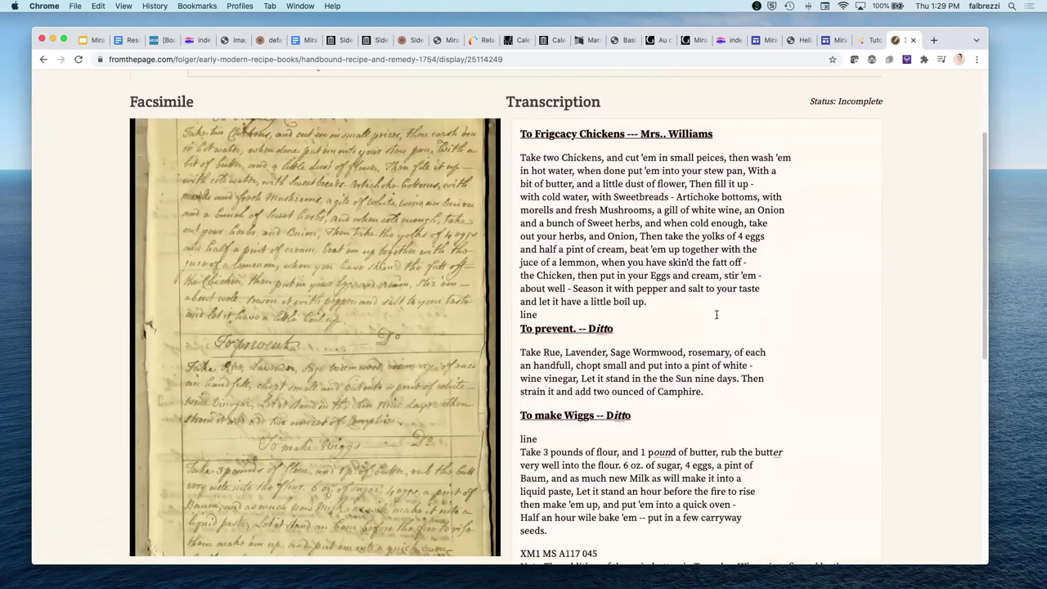
scroll(564, 359, "down", 1)
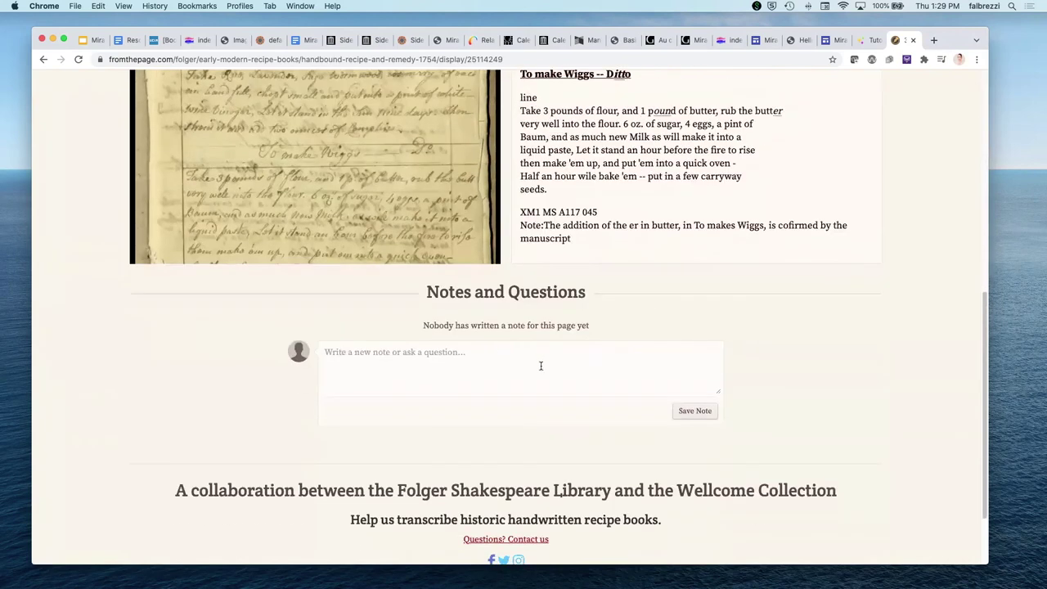
scroll(535, 331, "up", 10)
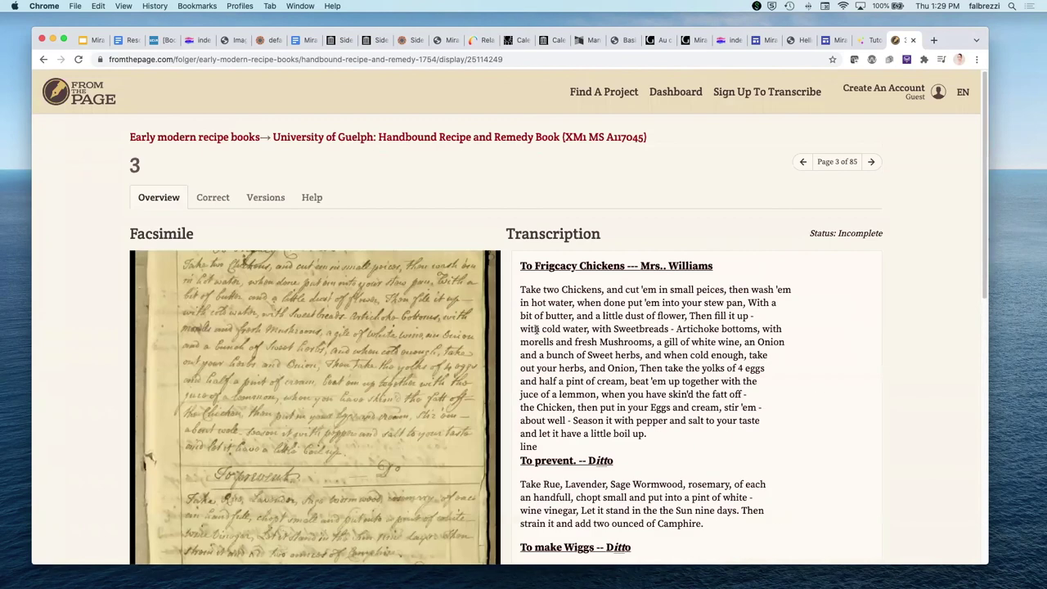
Step: Examine page 3's correction editor with its tagged text, and view the page's version history
left_click(215, 200)
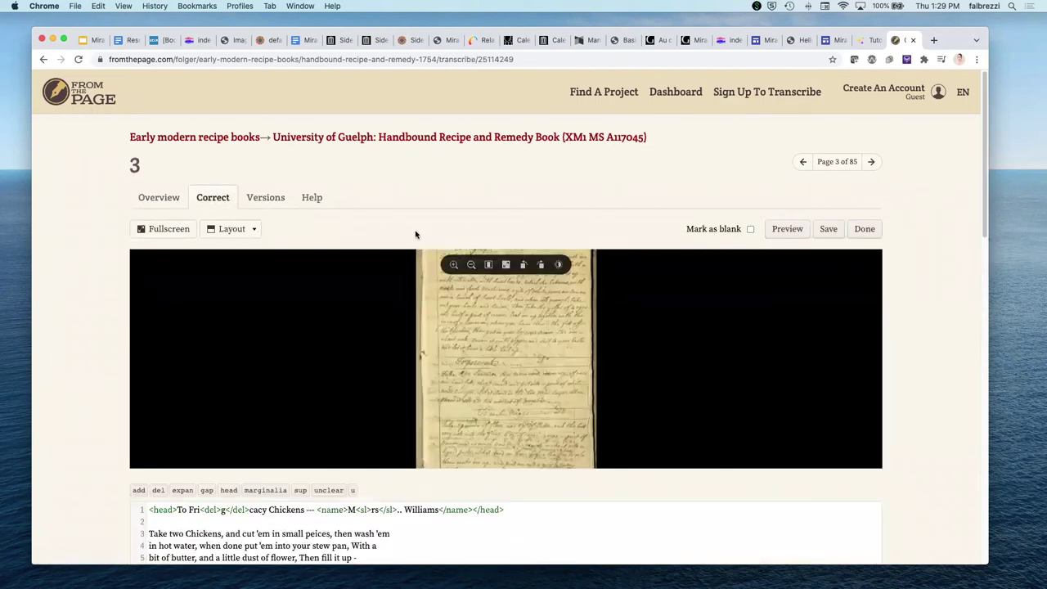
scroll(413, 236, "down", 3)
scroll(337, 467, "down", 5)
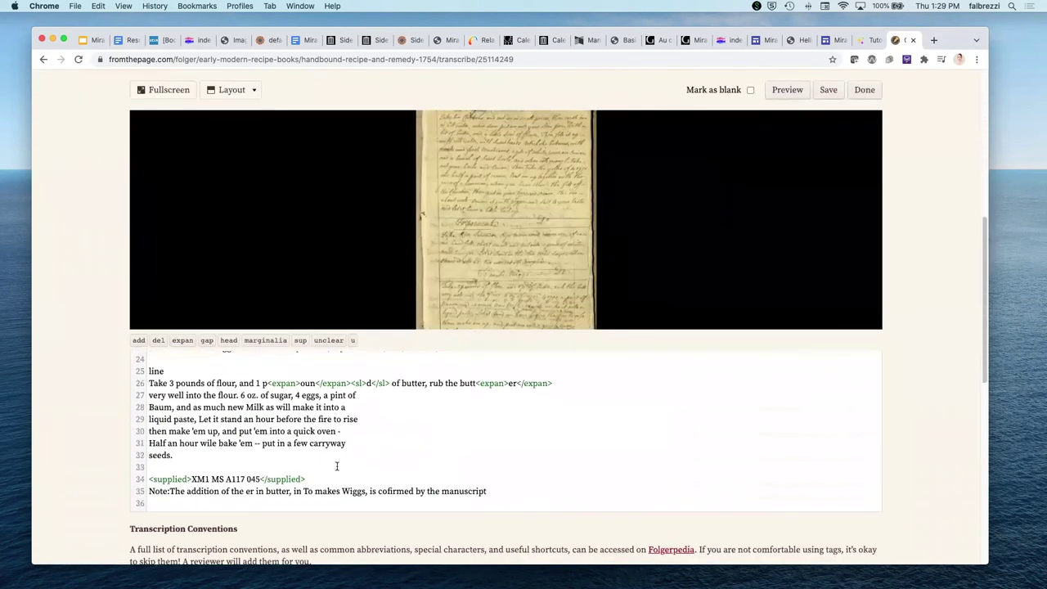
scroll(335, 442, "up", 10)
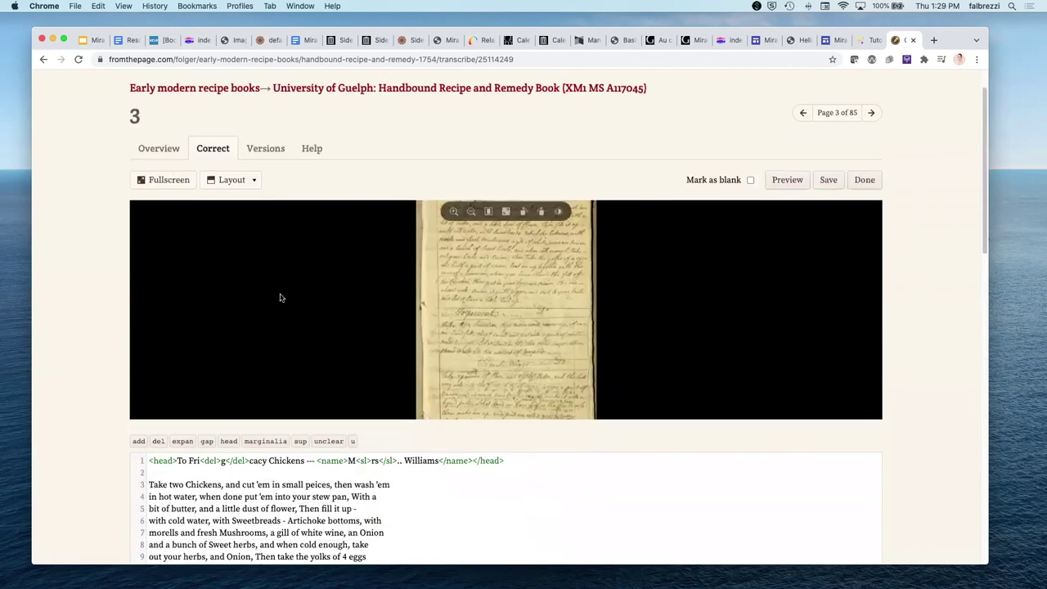
left_click(265, 149)
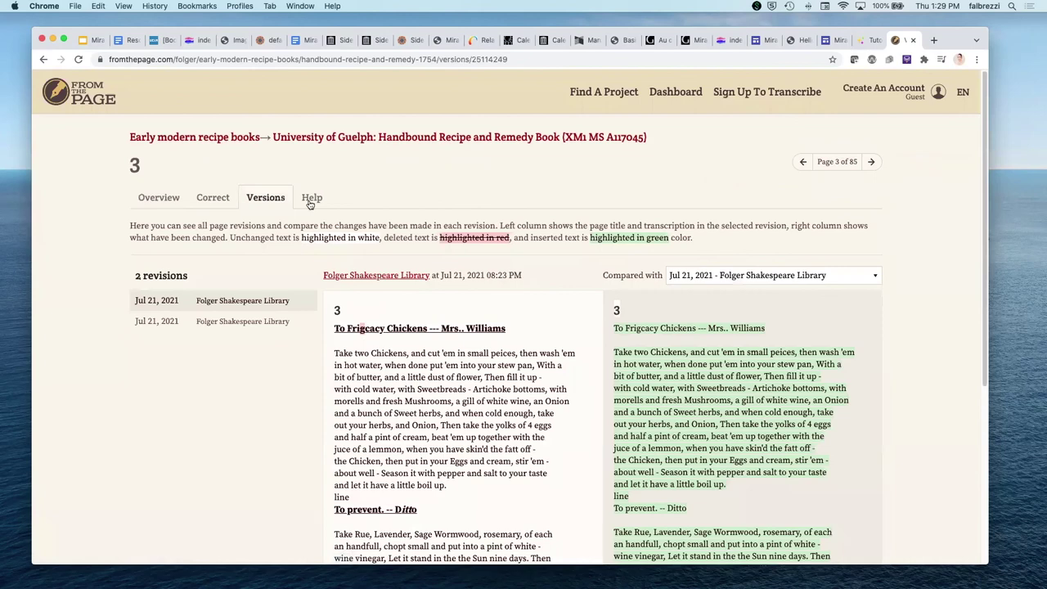
Step: Return to the project list, find the Stanford University Archives lab notebooks among the featured projects and look over their works
left_click(631, 97)
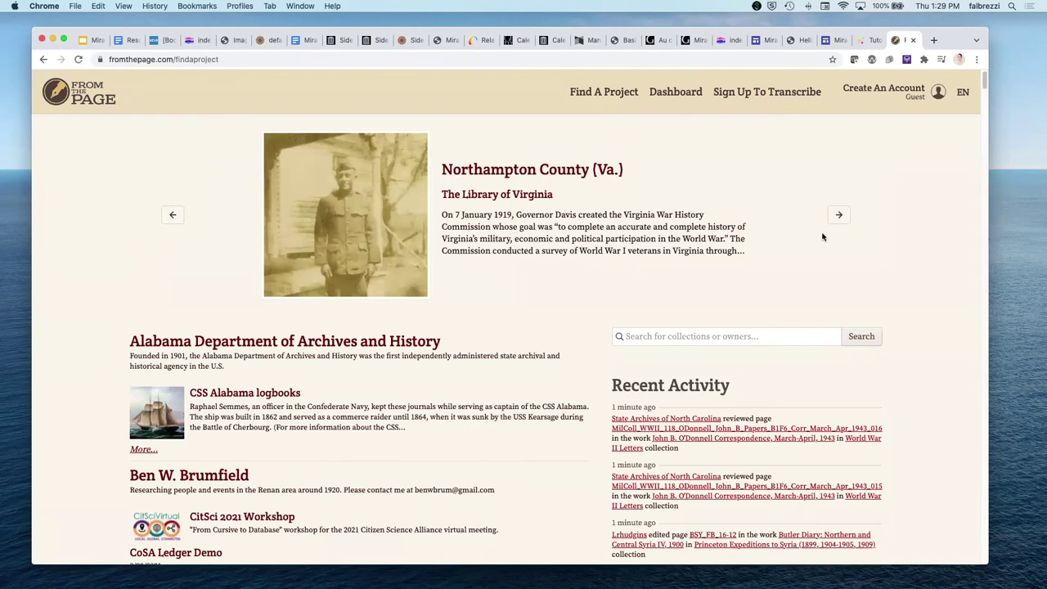
left_click(837, 215)
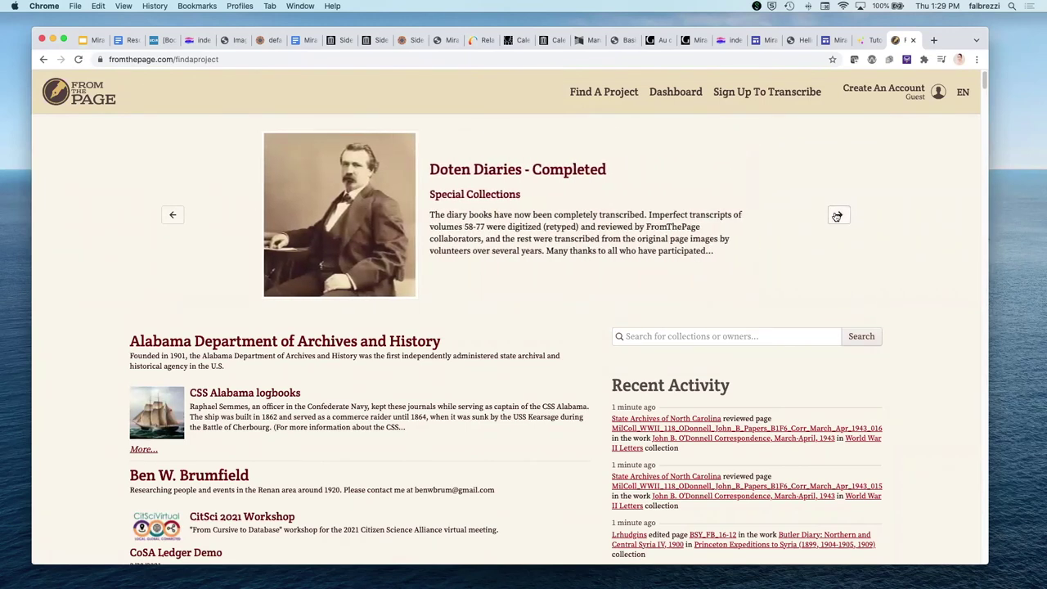
left_click(836, 215)
left_click(837, 215)
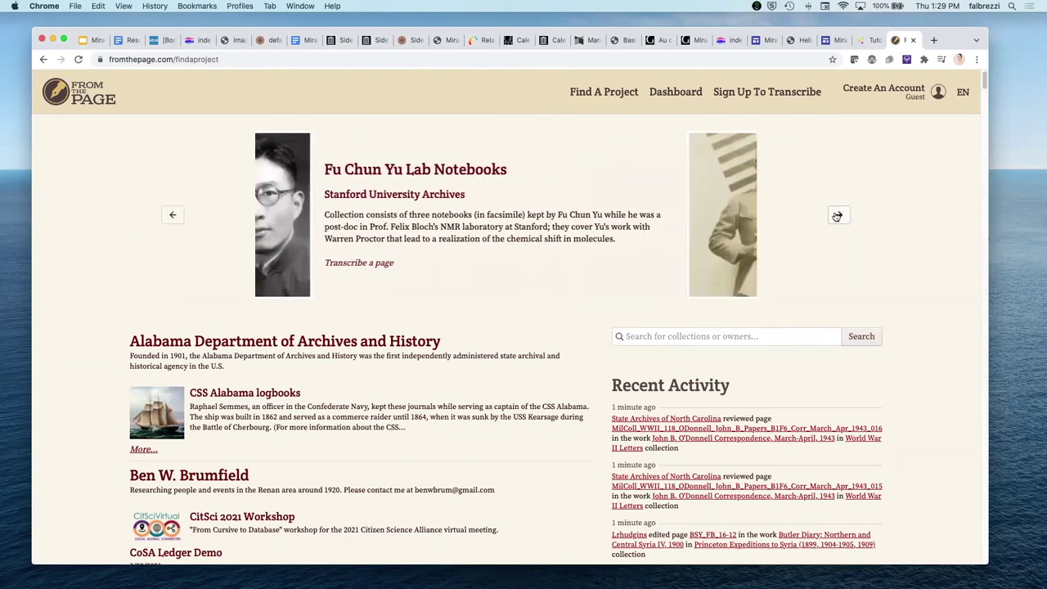
left_click(174, 215)
left_click(495, 172)
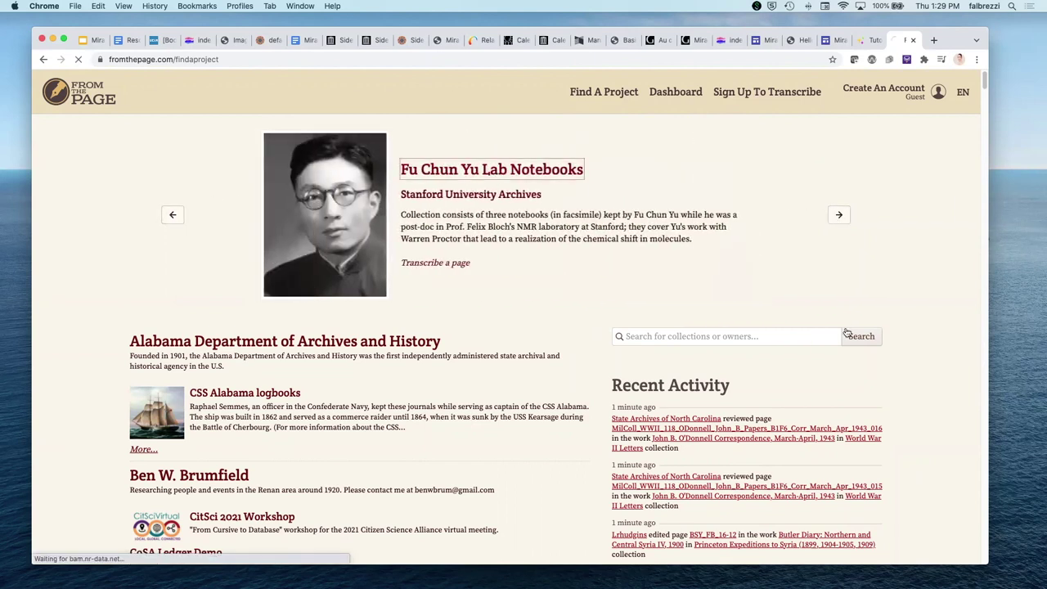
scroll(298, 289, "down", 5)
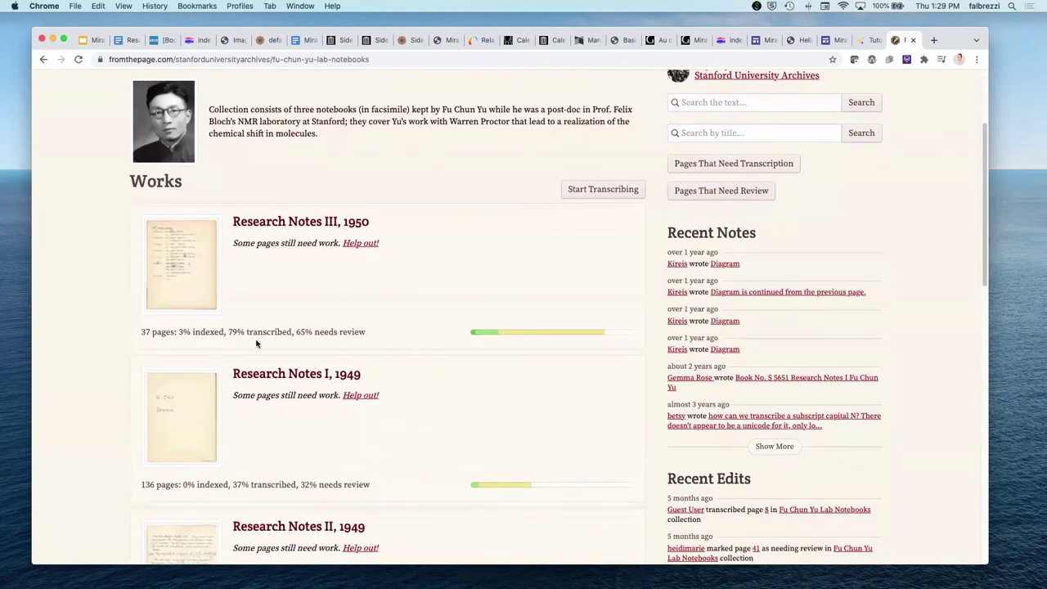
Step: Open page 1 of Research Notes III, 1950, and examine its facsimile and transcription in the transcribing view
left_click(281, 229)
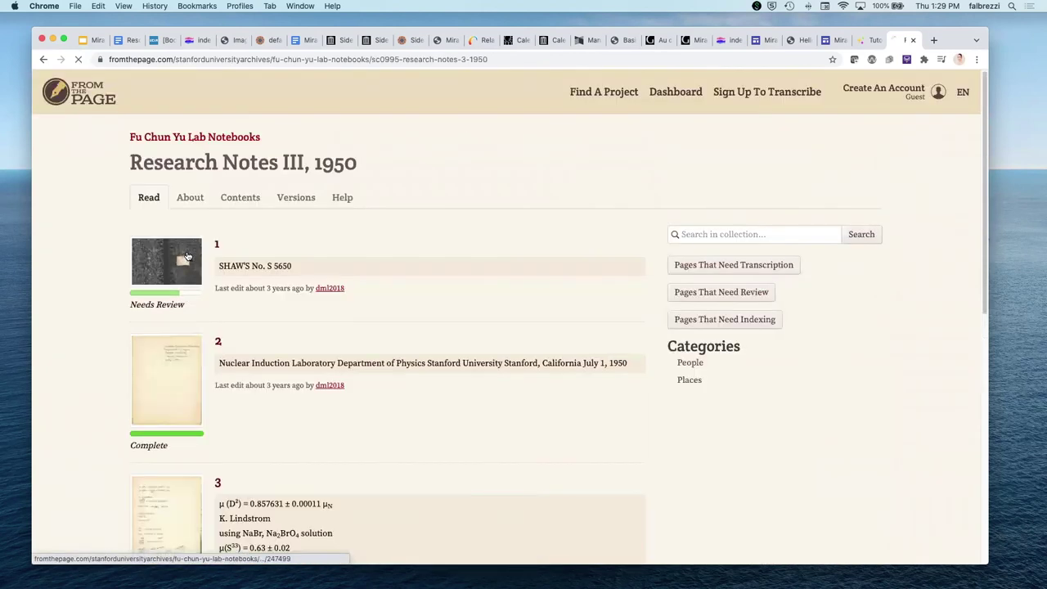
left_click(186, 257)
scroll(618, 325, "down", 5)
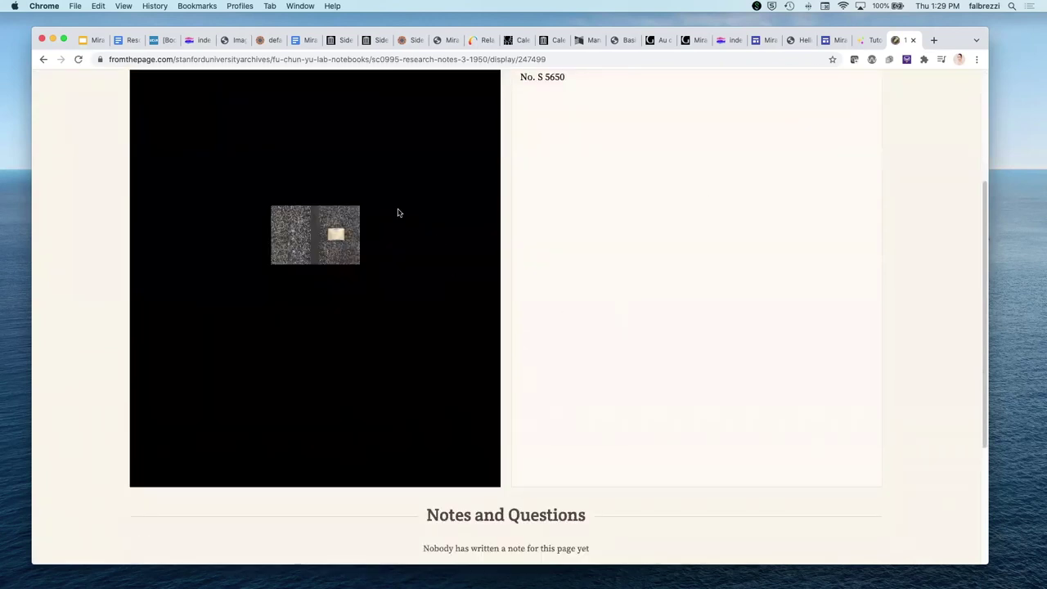
scroll(602, 279, "up", 2)
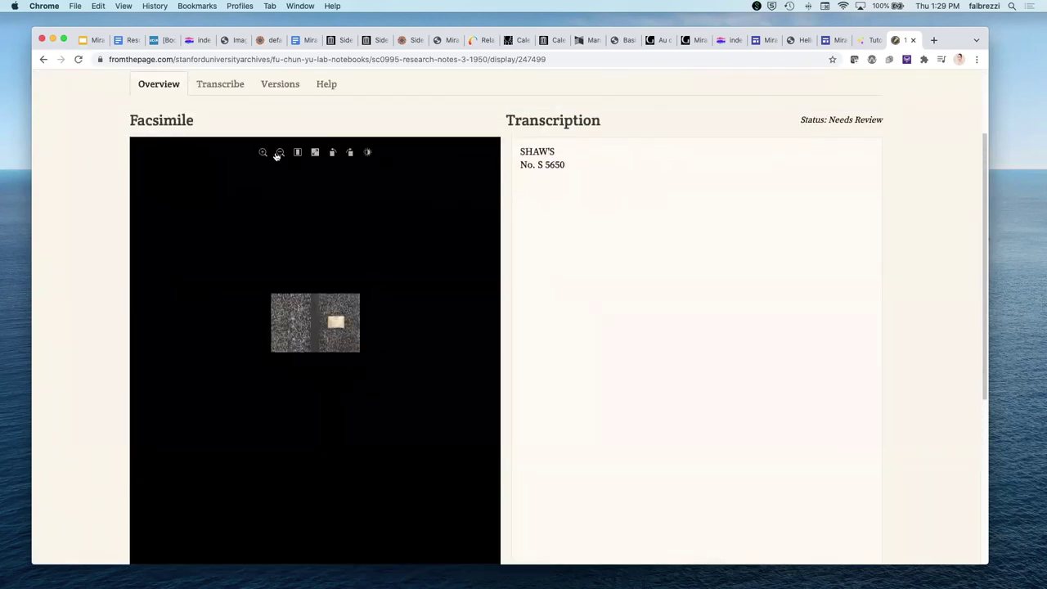
scroll(749, 170, "up", 1)
scroll(749, 170, "up", 2)
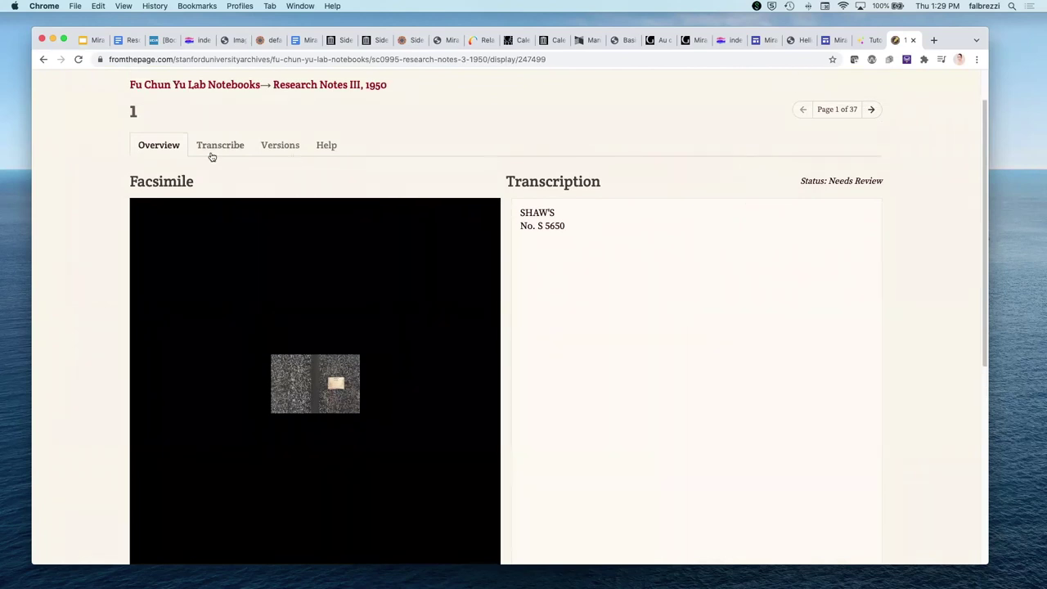
left_click(201, 149)
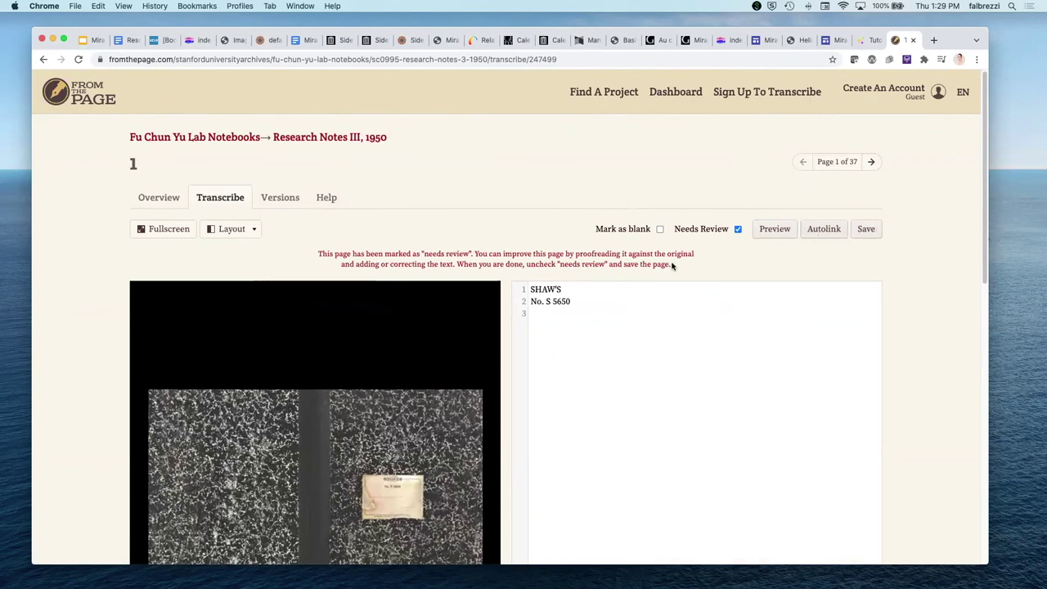
scroll(764, 264, "down", 2)
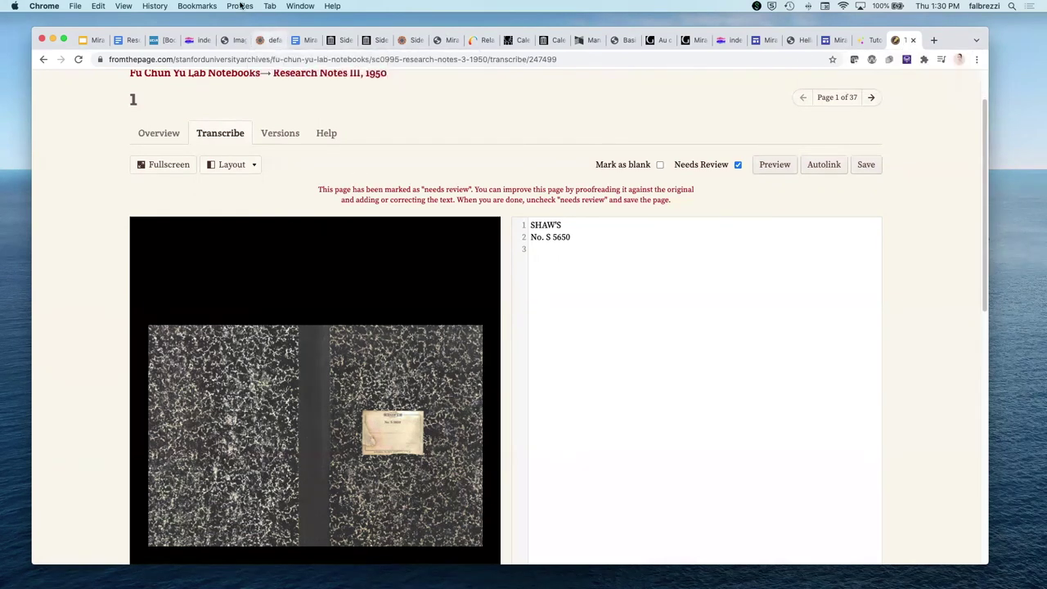
Step: Return to the slides, advance to the annotations slide, and open mirador-annotations.netlify.app in a new browser tab
left_click(91, 40)
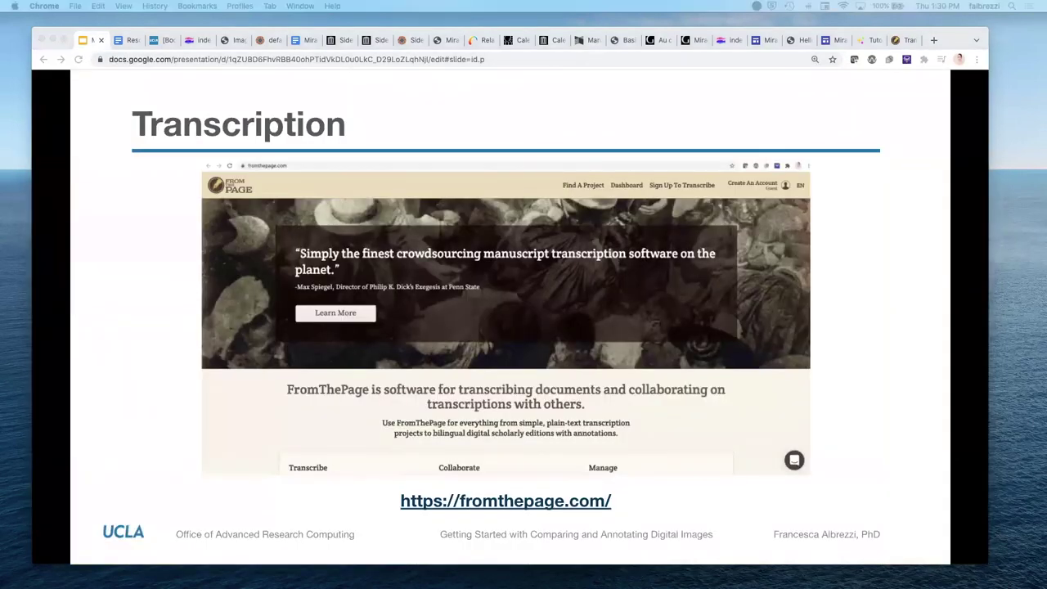
key("Right")
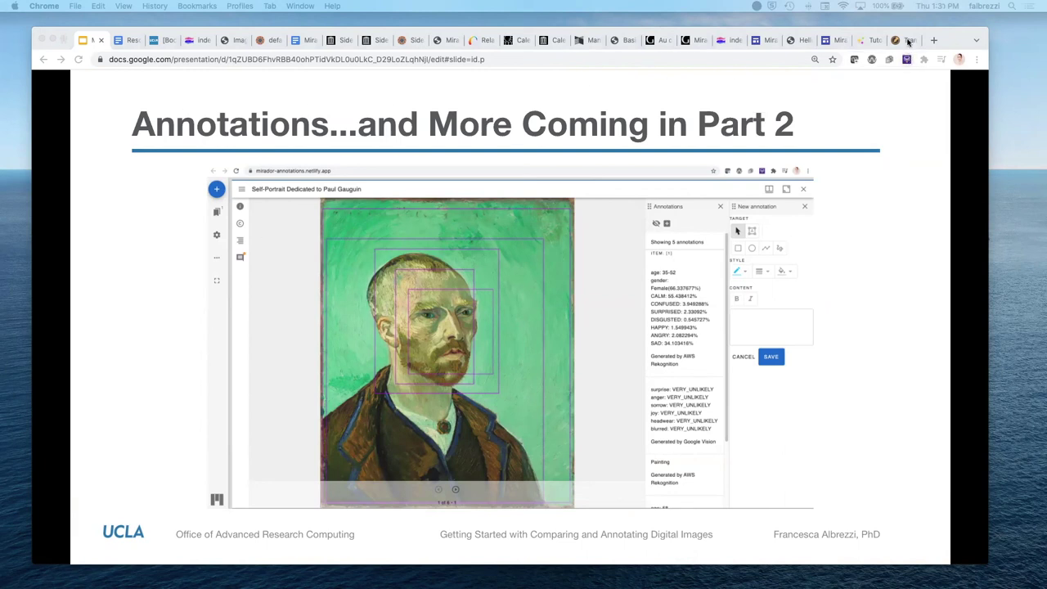
left_click(933, 39)
type("https://mirador-annotations.netlify.app")
key("Return")
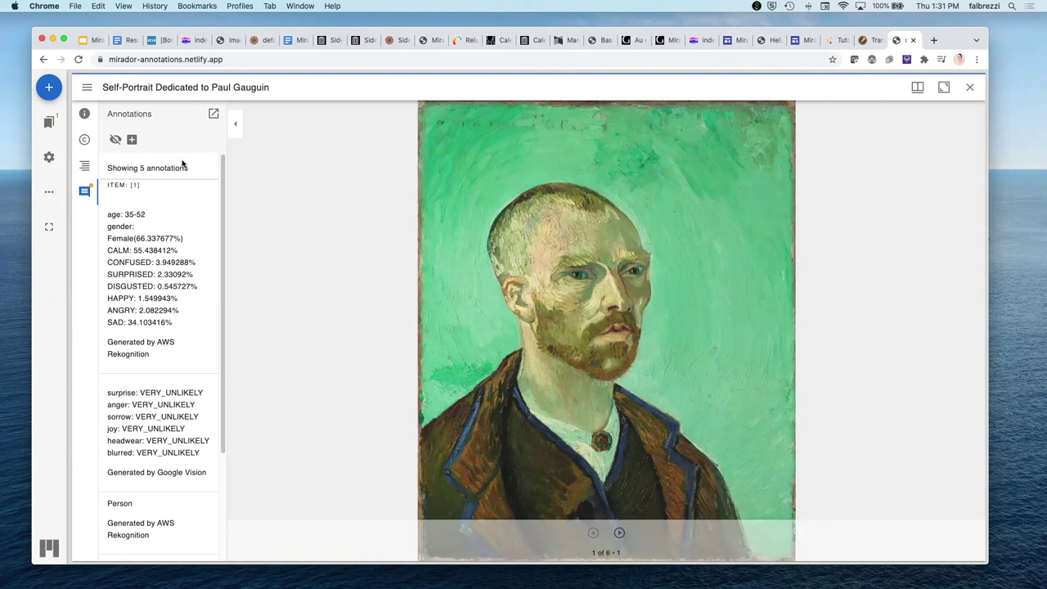
Step: Start a new annotation on the Van Gogh self-portrait and draw an ellipse around the eye nearer the ear
left_click(131, 139)
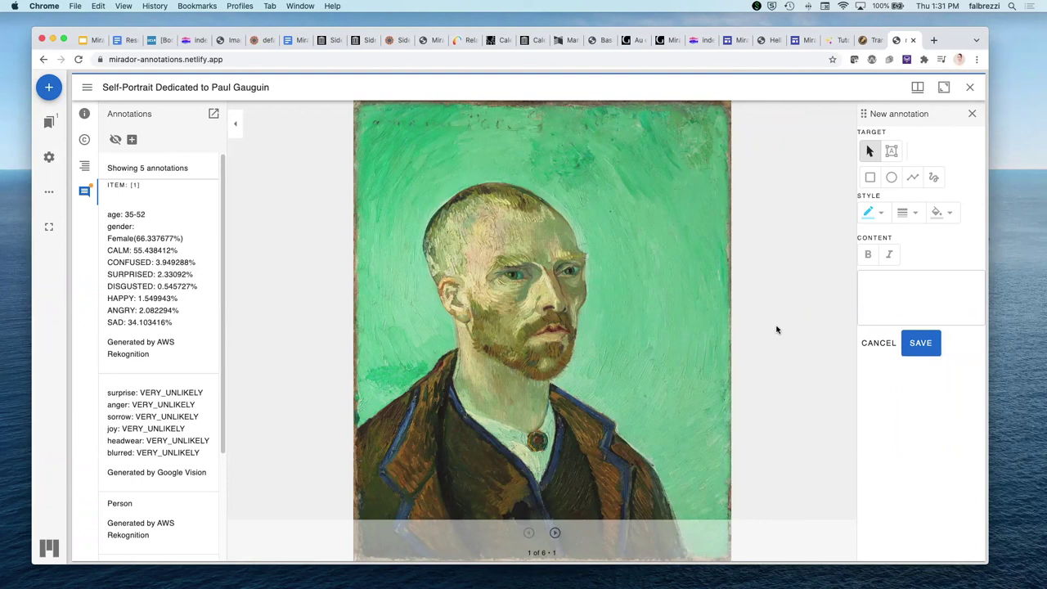
left_click(890, 180)
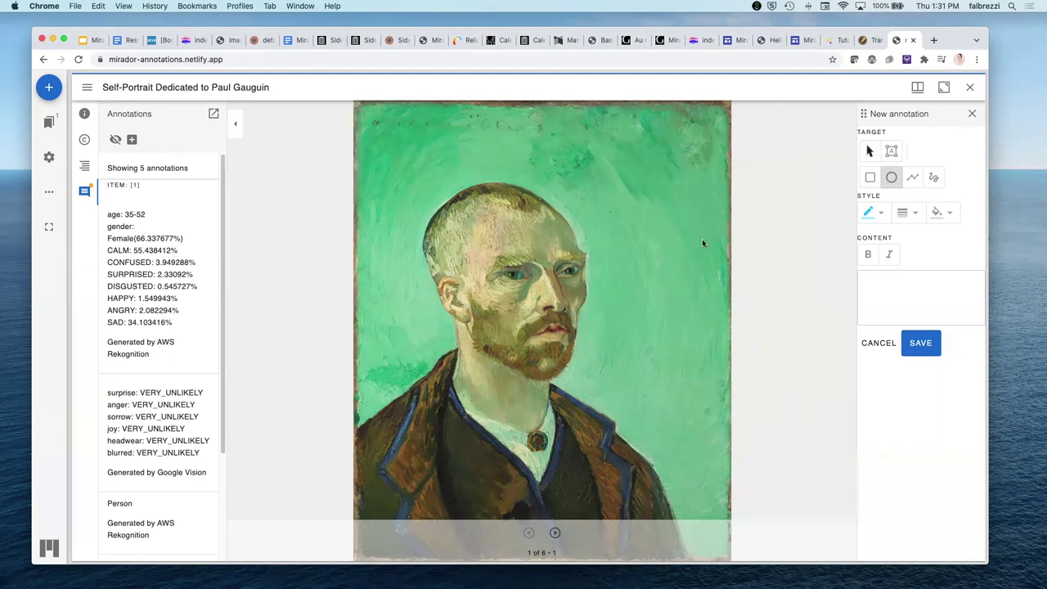
left_click_drag(485, 254, 535, 297)
Step: Move the drawn ellipse from the first eye to the portrait's other eye
left_click(891, 150)
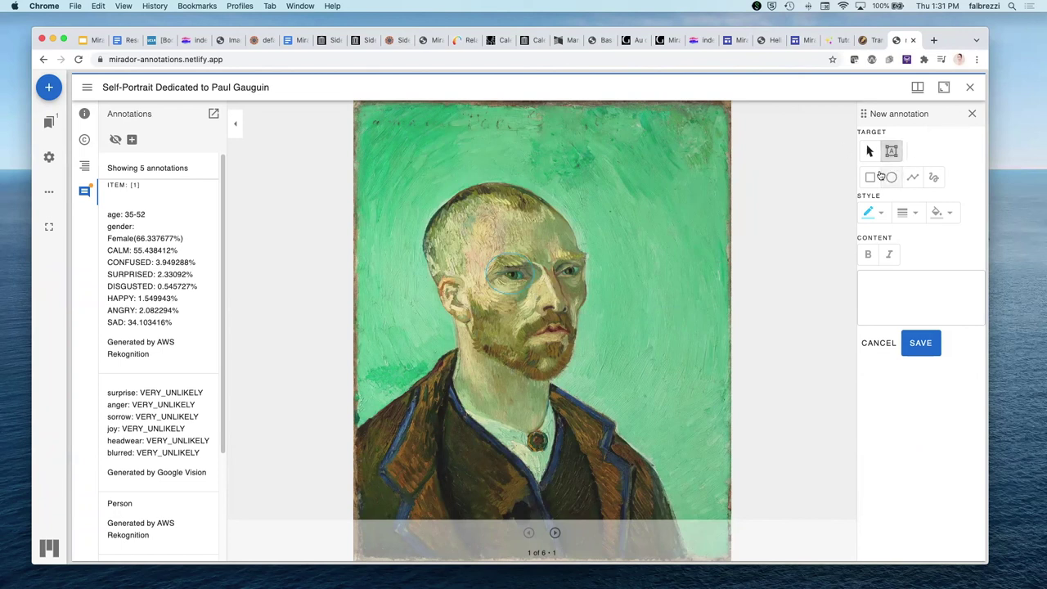
left_click(519, 273)
left_click_drag(517, 272, 555, 275)
left_click(891, 152)
left_click(558, 279)
left_click(870, 154)
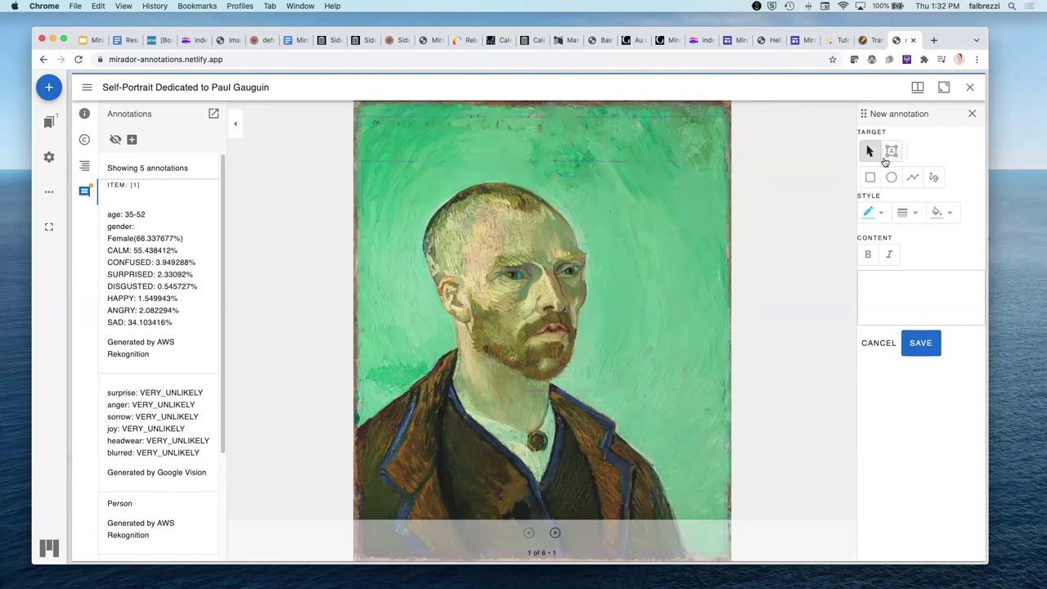
left_click(891, 150)
Step: Set the annotation's line colour to purple BD10E0 and its fill colour to dark red, and adjust the line thickness
left_click(872, 212)
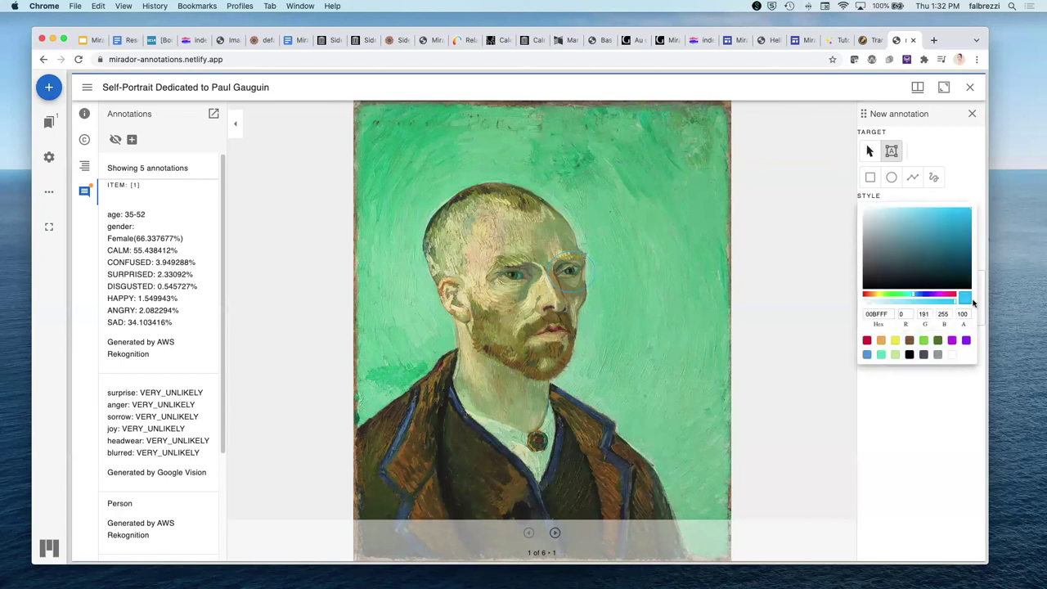
left_click(951, 340)
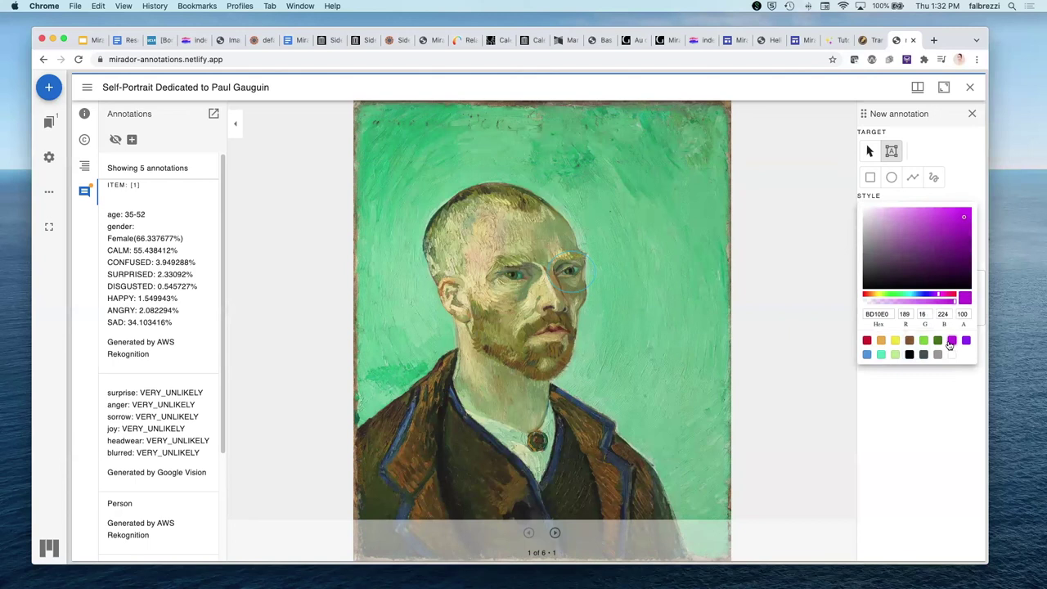
left_click(949, 382)
left_click(904, 213)
left_click(912, 276)
left_click(940, 217)
left_click(963, 229)
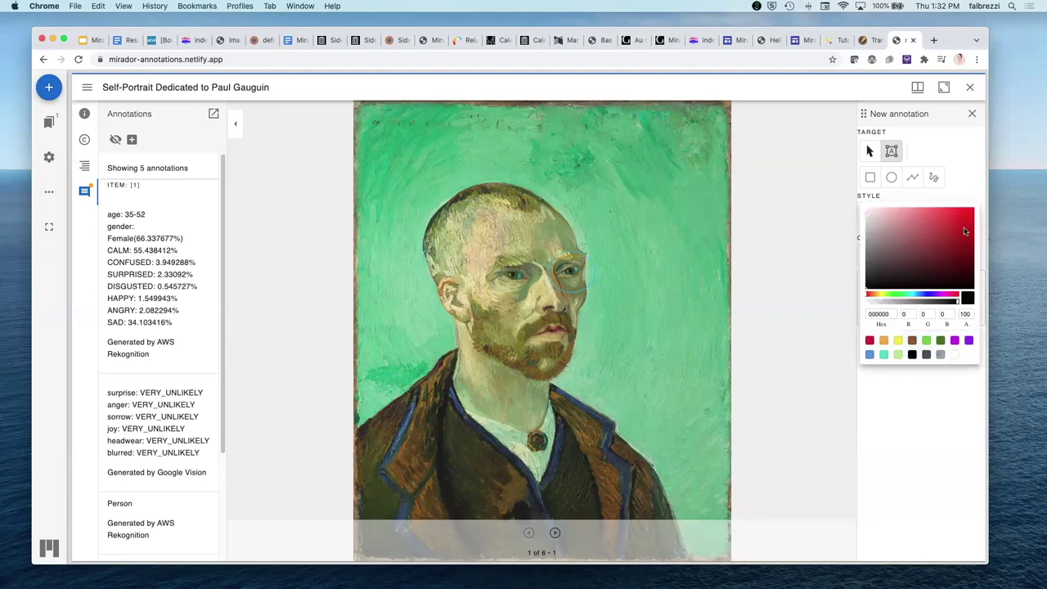
left_click(905, 409)
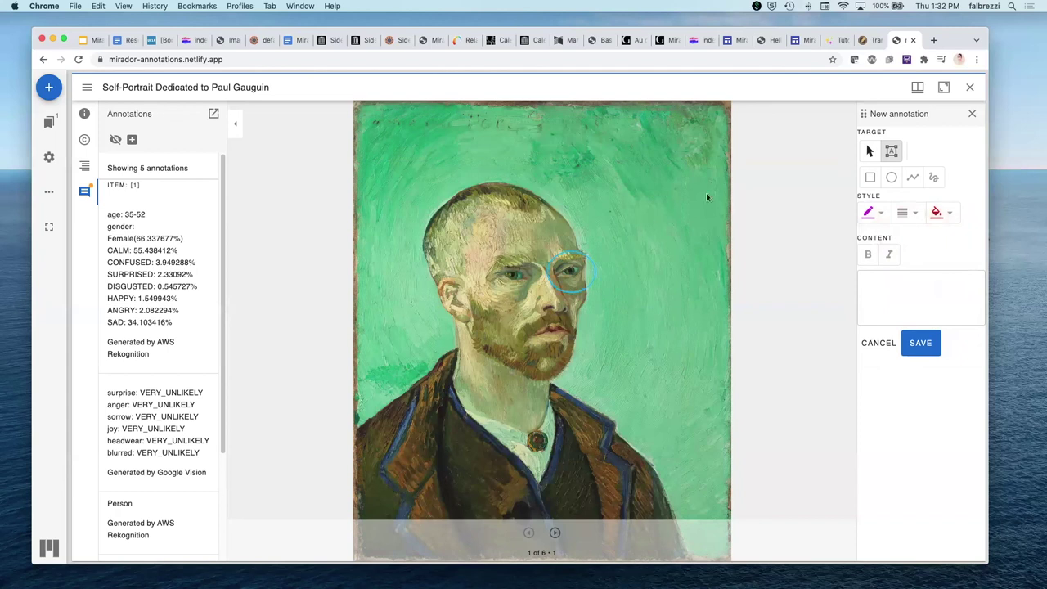
Step: Draw a filled red ellipse with a purple outline on the green background beside the portrait's head
left_click(869, 151)
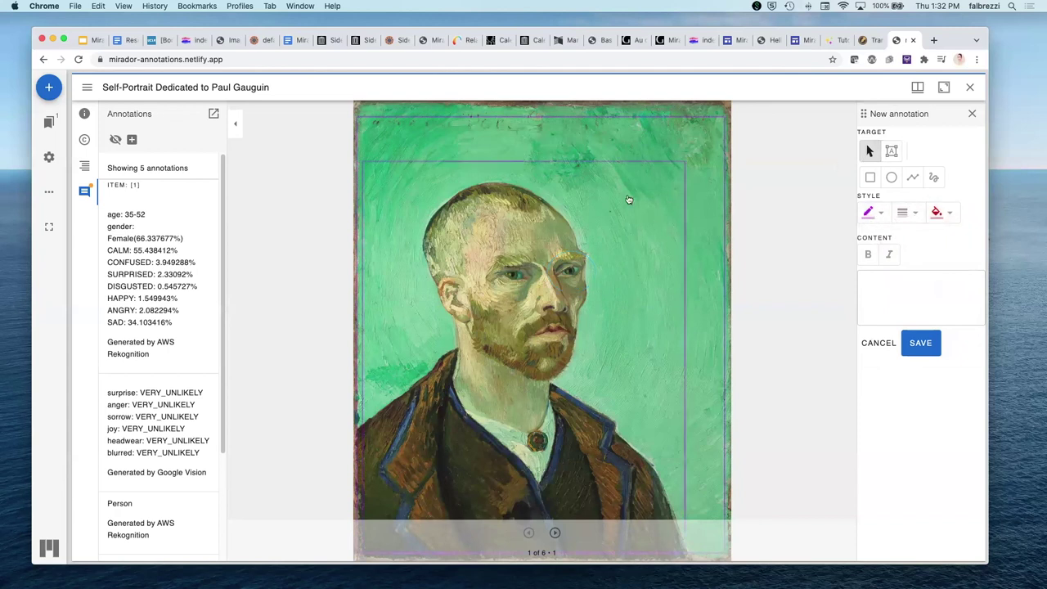
mouse_move(615, 135)
left_mouse_down()
mouse_move(648, 178)
mouse_move(612, 145)
left_mouse_up()
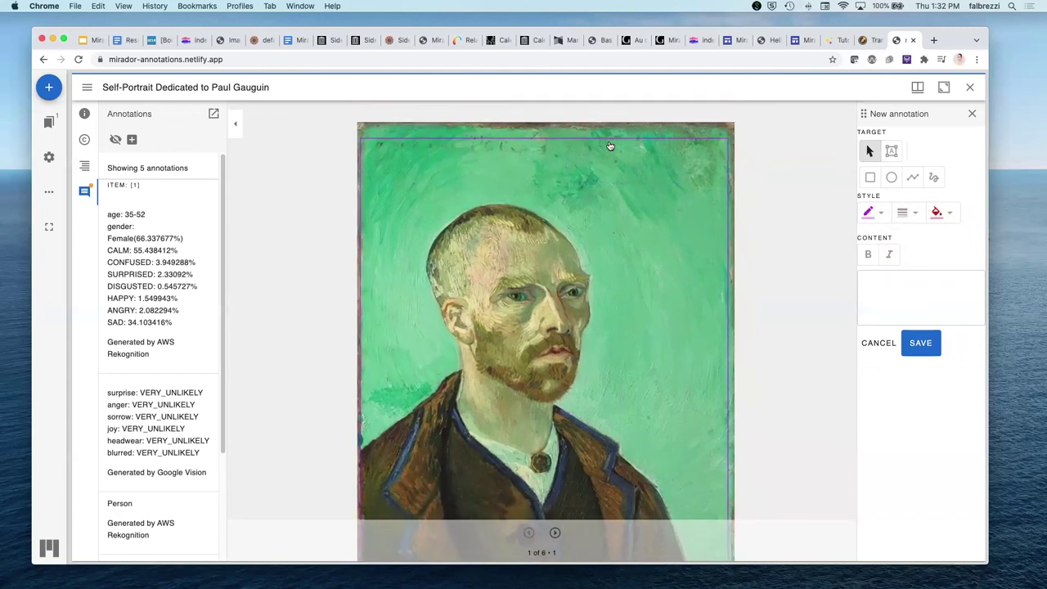
left_click(891, 177)
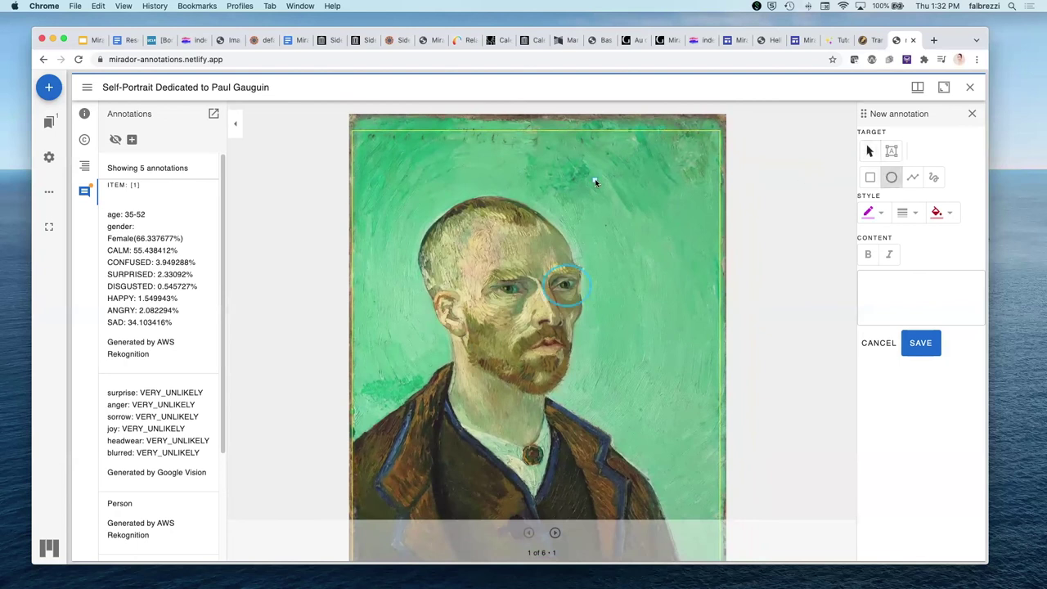
left_click_drag(669, 215, 660, 233)
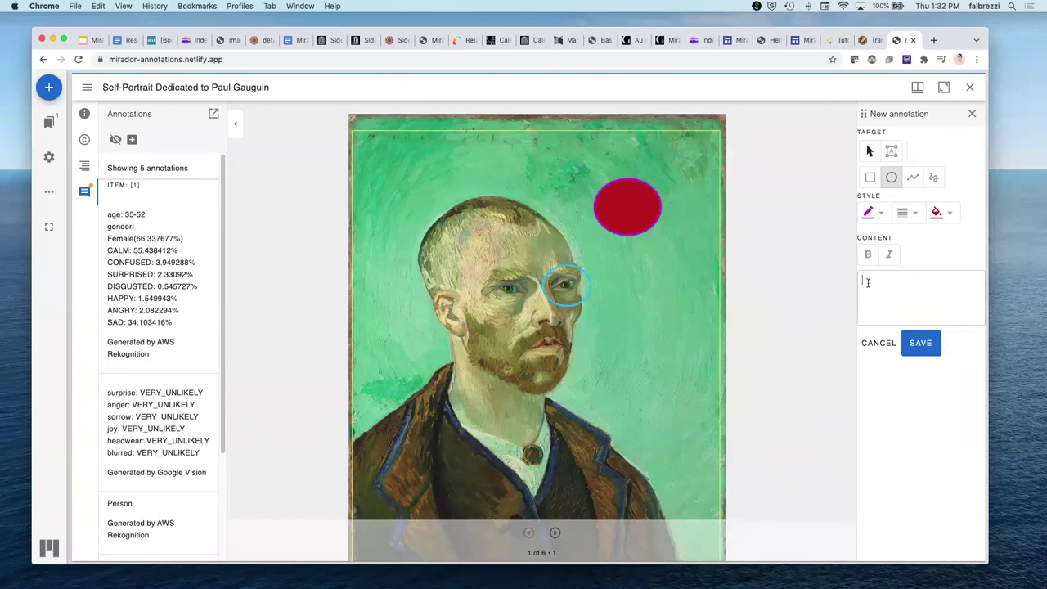
Step: Enter "test annotation" as the annotation's content, save it and locate it in the annotations list
left_click(871, 256)
left_click(889, 254)
left_click(862, 279)
type("test annotation")
left_click(924, 344)
scroll(147, 276, "down", 5)
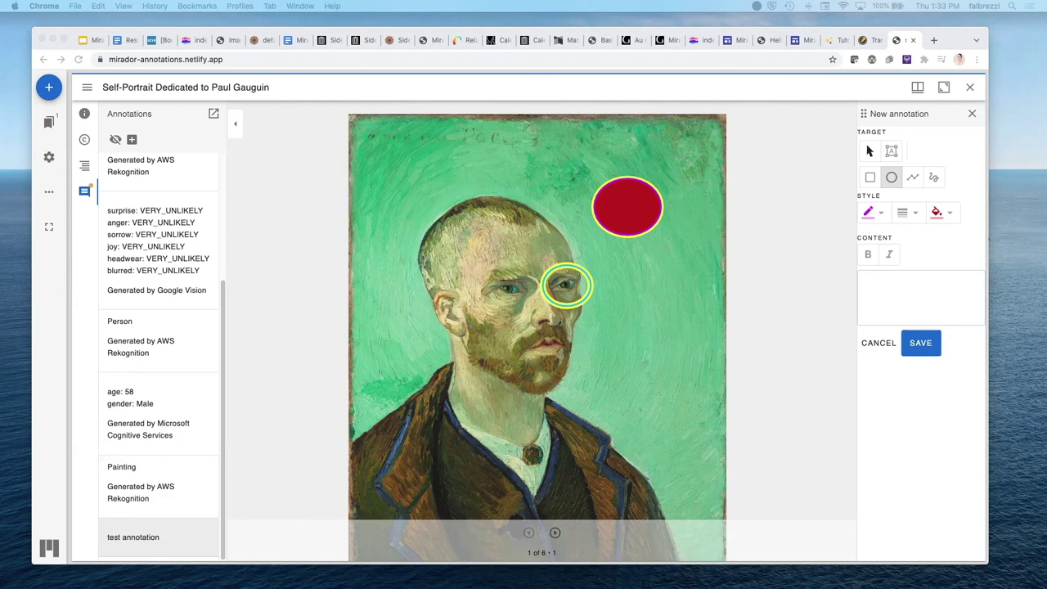
Step: Show the workspace's export and import options, then return to the slide deck
left_click(47, 196)
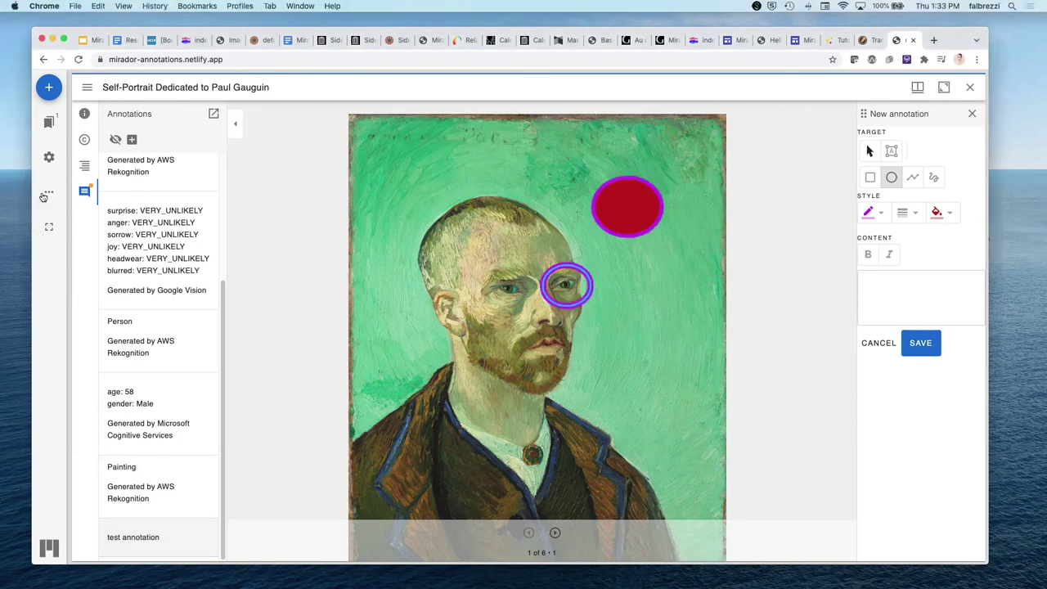
left_click(46, 197)
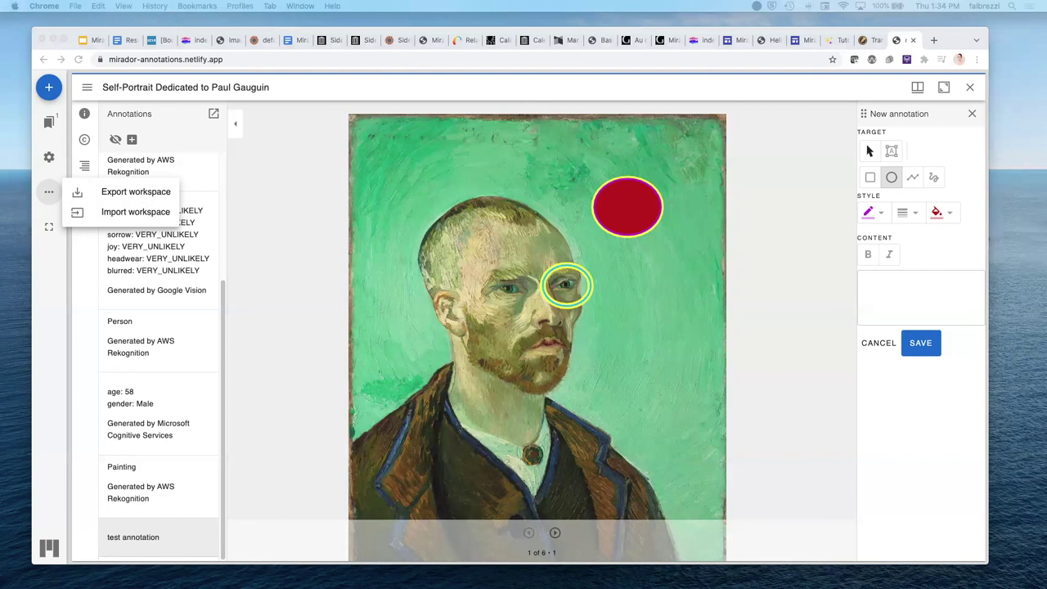
left_click(89, 39)
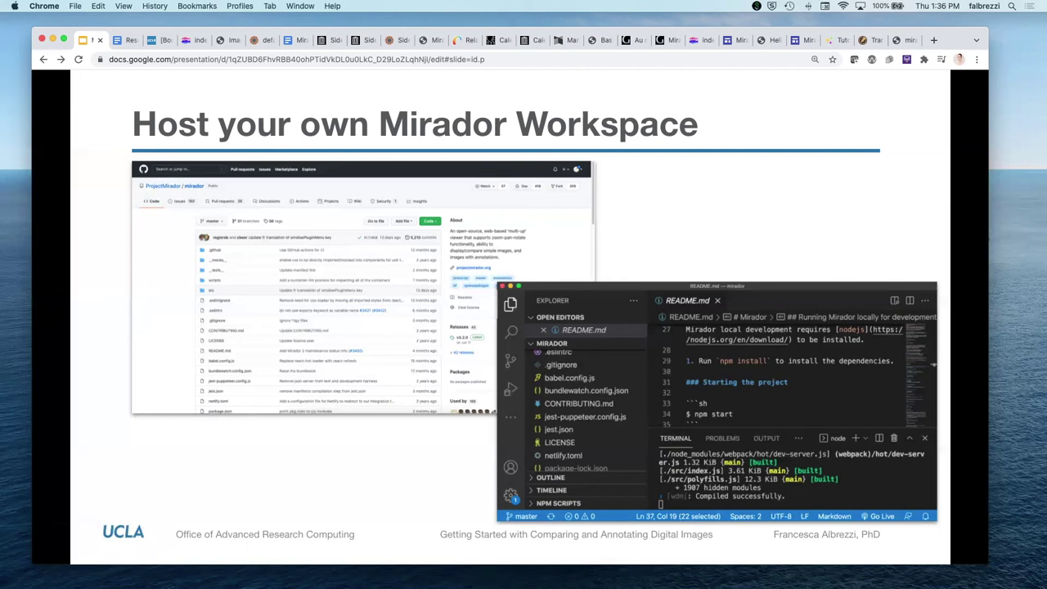
Step: Switch to the Mirador project in Visual Studio Code, enlarge its window and review README.md's instructions for starting the project
key("super+Return")
key("Right")
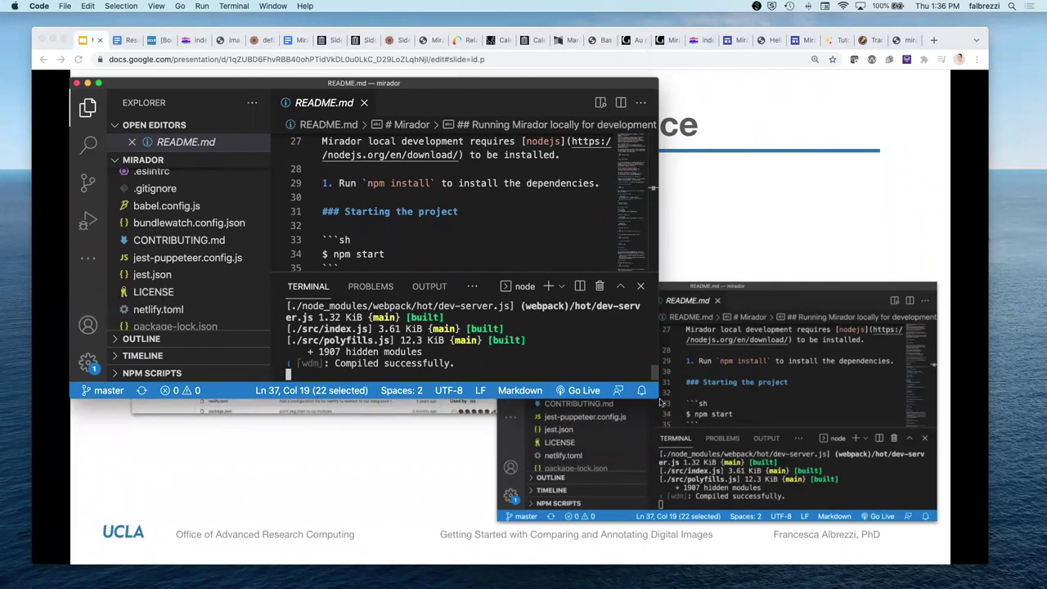
left_click_drag(125, 85, 167, 67)
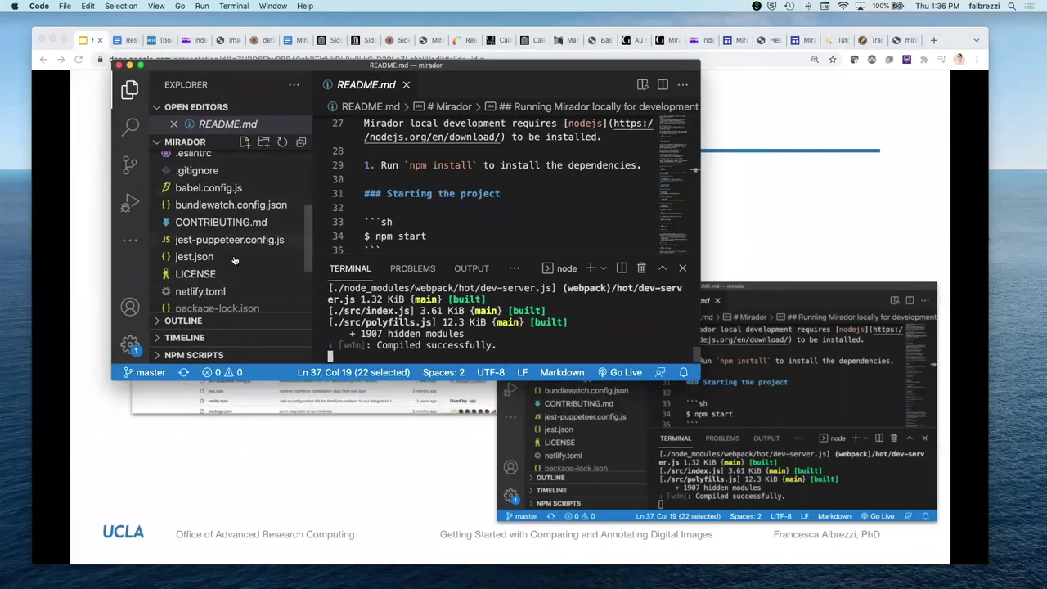
left_click_drag(268, 379, 264, 537)
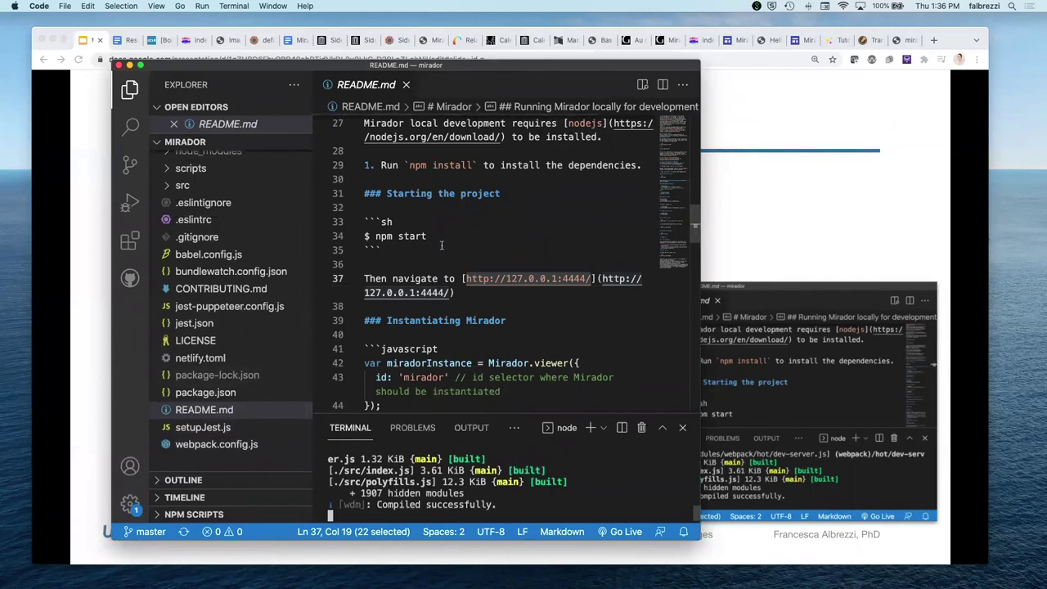
scroll(443, 237, "up", 2)
scroll(445, 232, "down", 2)
left_click(516, 279)
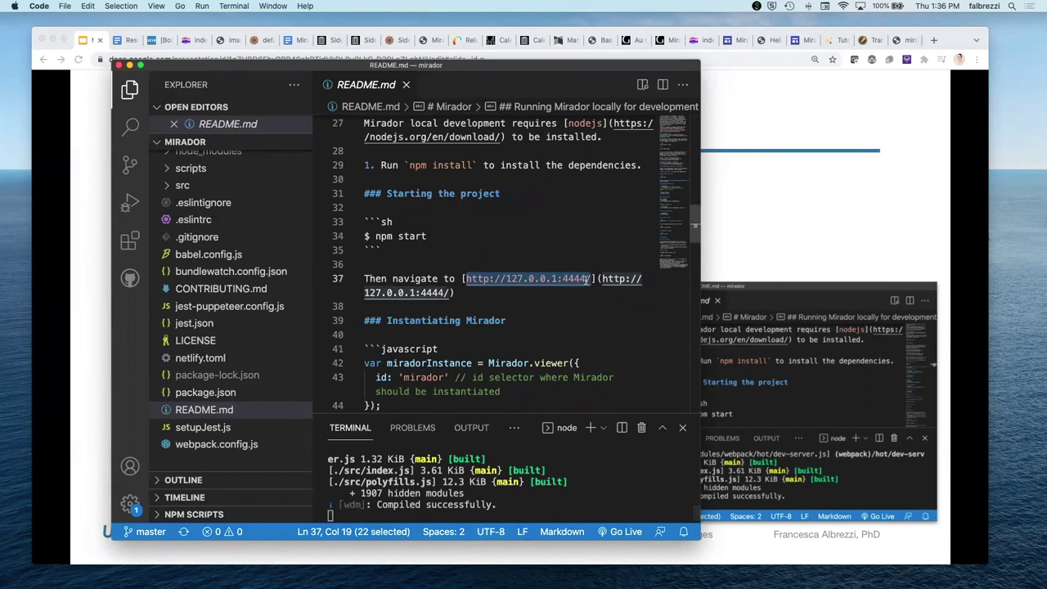
left_click(530, 279)
left_click_drag(466, 279, 591, 279)
key("super+c")
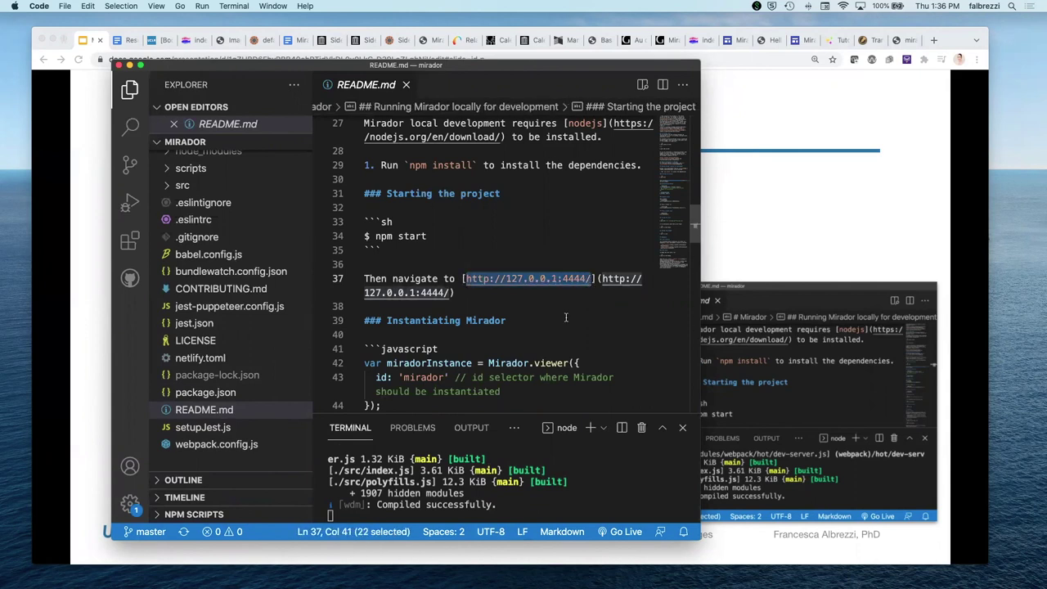
Step: Open the copied address 127.0.0.1:4444 in a new Chrome tab to view the local Mirador workspace, and return to the slides
key("super+space")
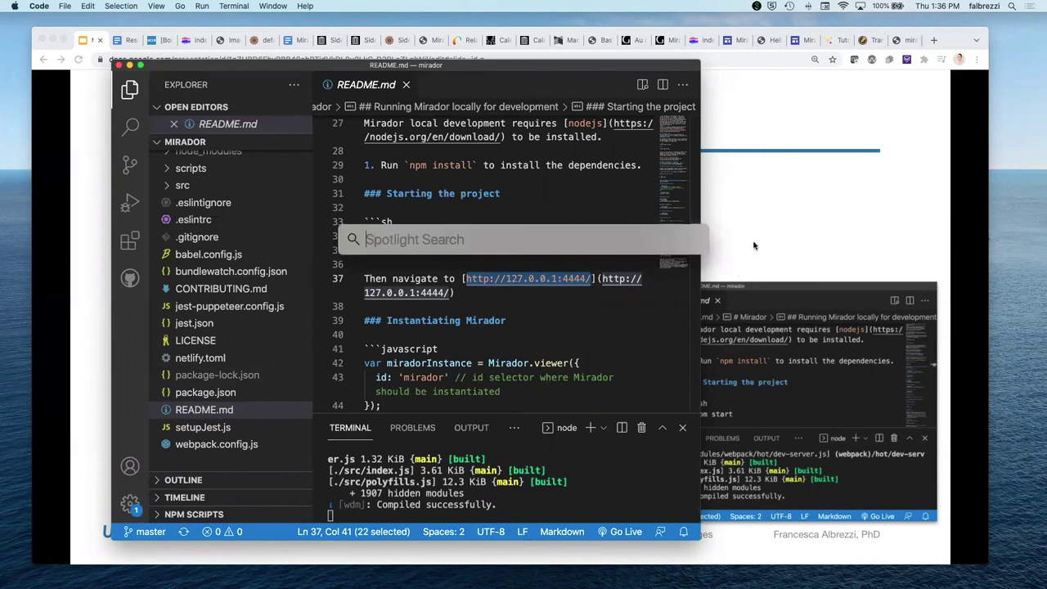
left_click(933, 40)
left_click(933, 40)
key("super+v")
key("Return")
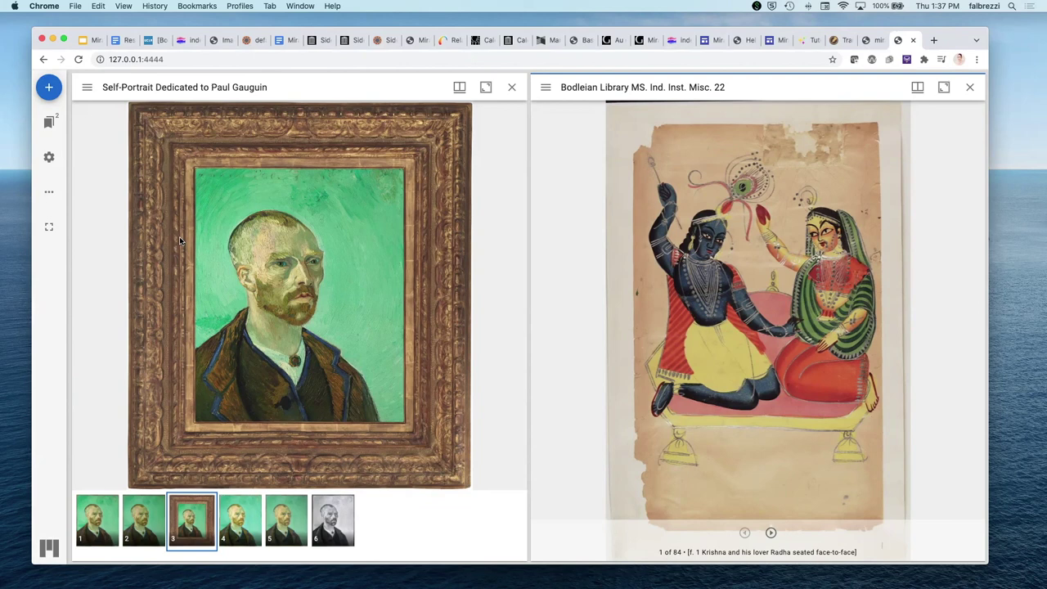
left_click(89, 41)
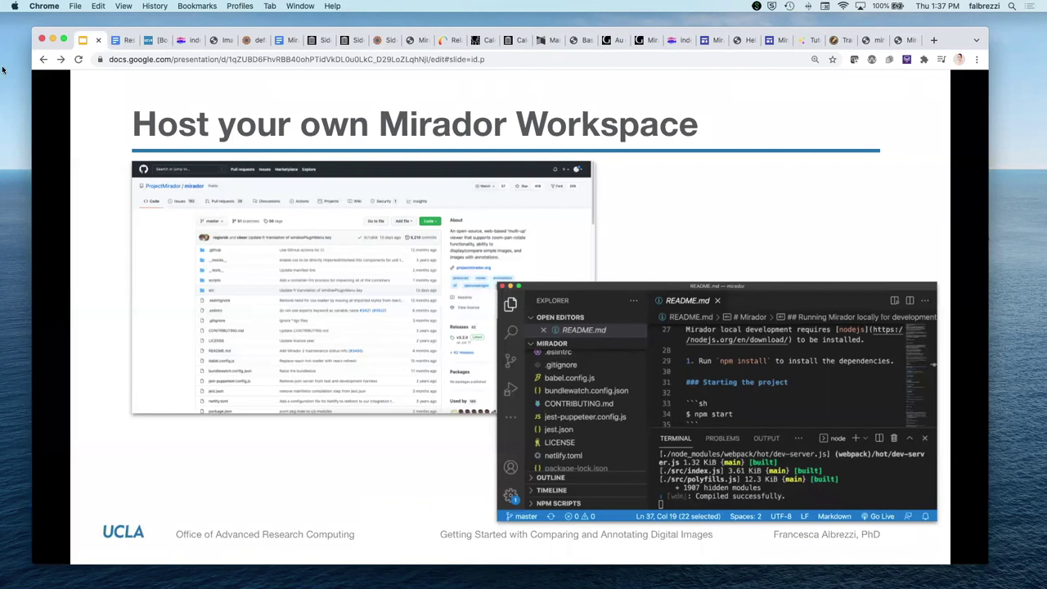